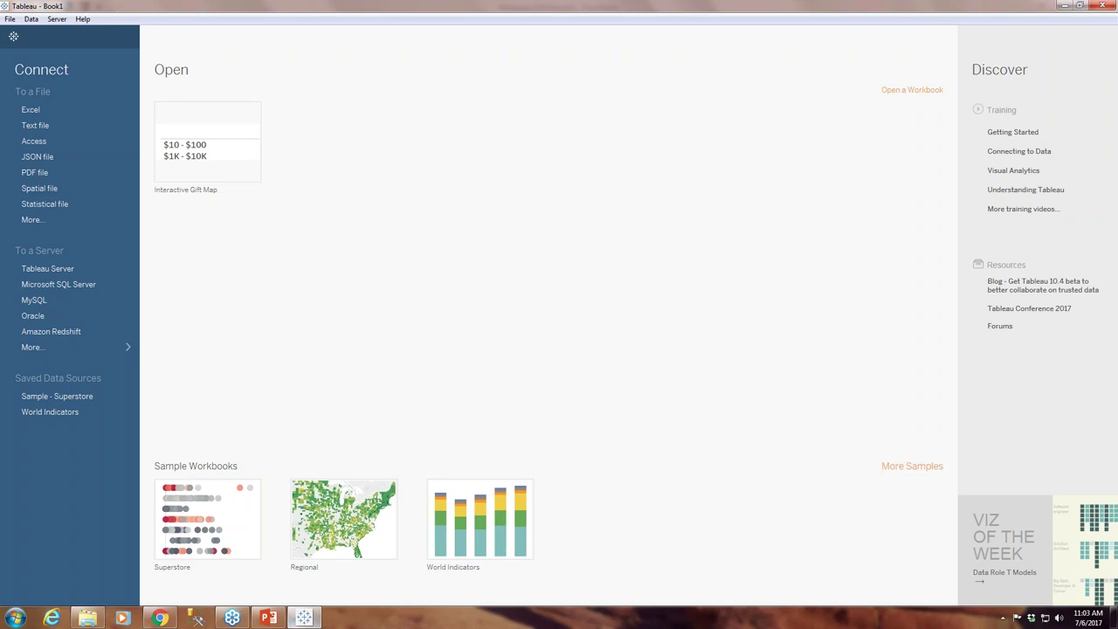
Step: Connect to Tableau Server, search its data sources for "Gifts" and select the Gifts (TwbCache) data source
left_click(70, 269)
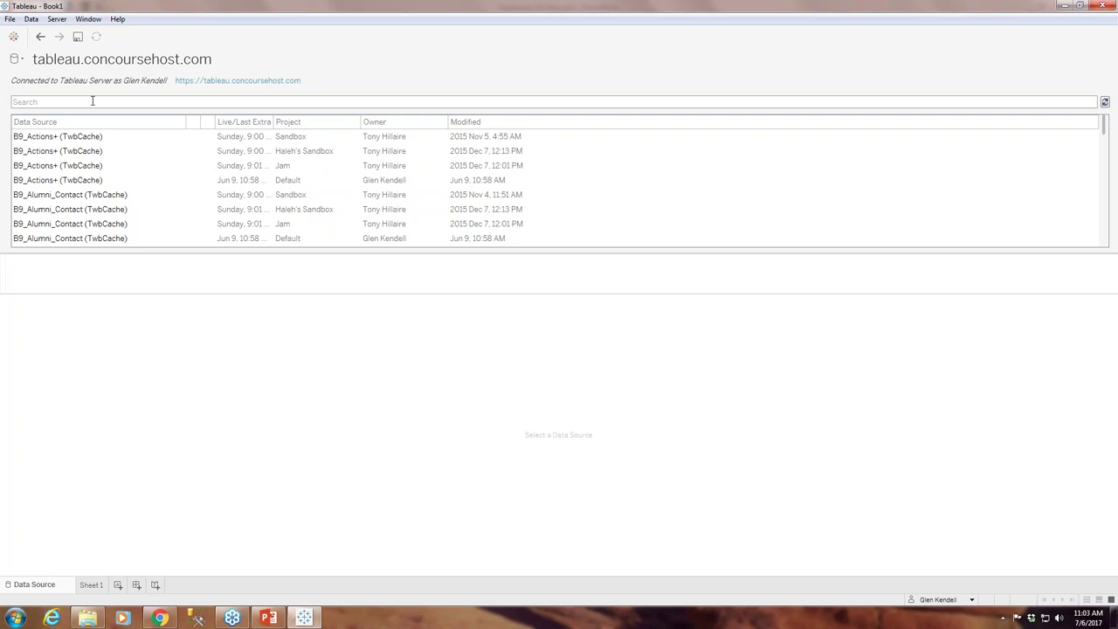
type("Gifts")
left_click(466, 122)
left_click(465, 123)
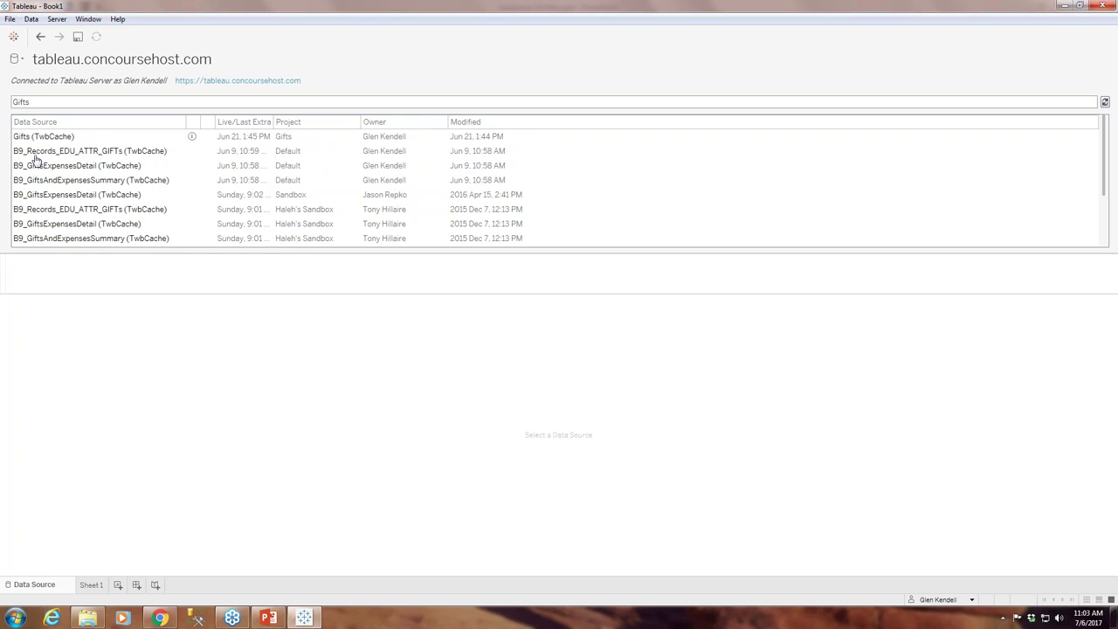
left_click(68, 138)
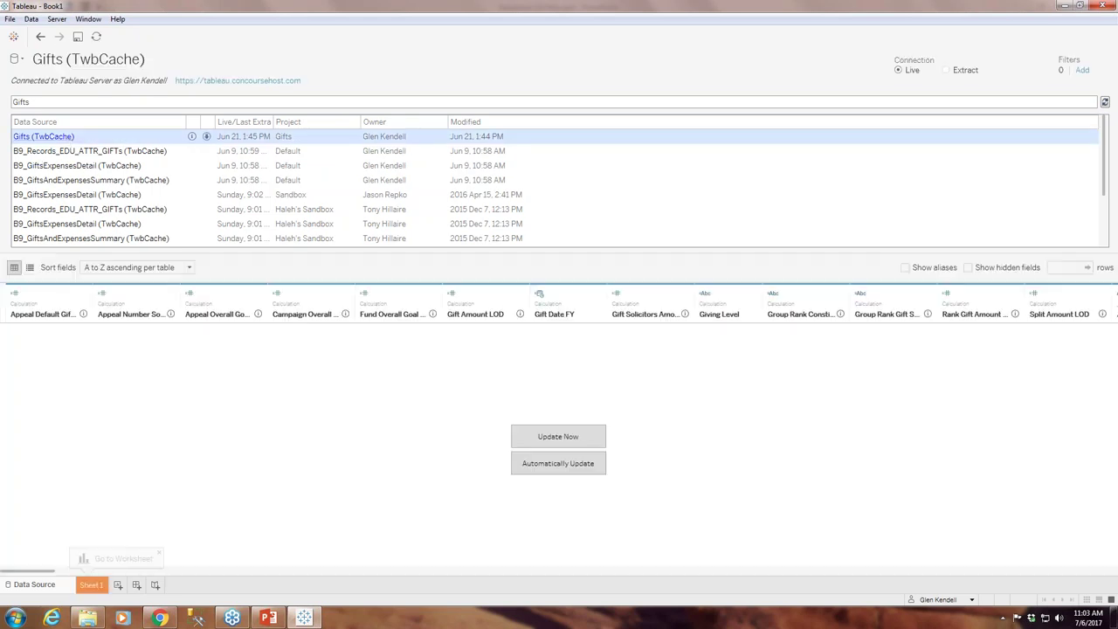
Step: Open the Sheet 1 worksheet and widen the field list so the full field names fit
left_click(98, 585)
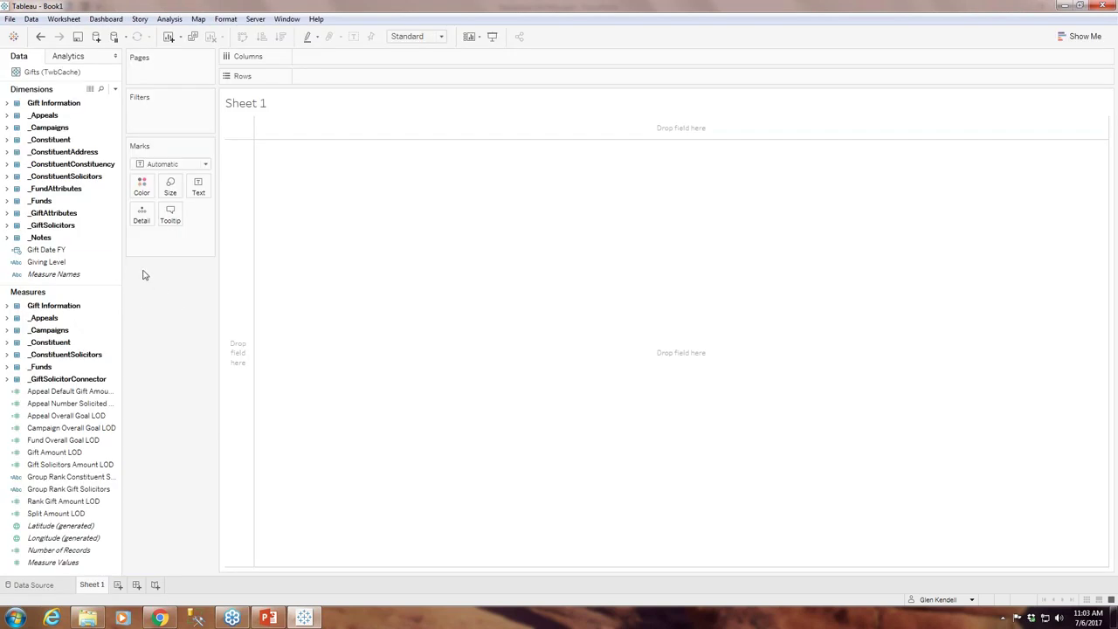
left_click(117, 263)
left_click_drag(122, 267, 165, 263)
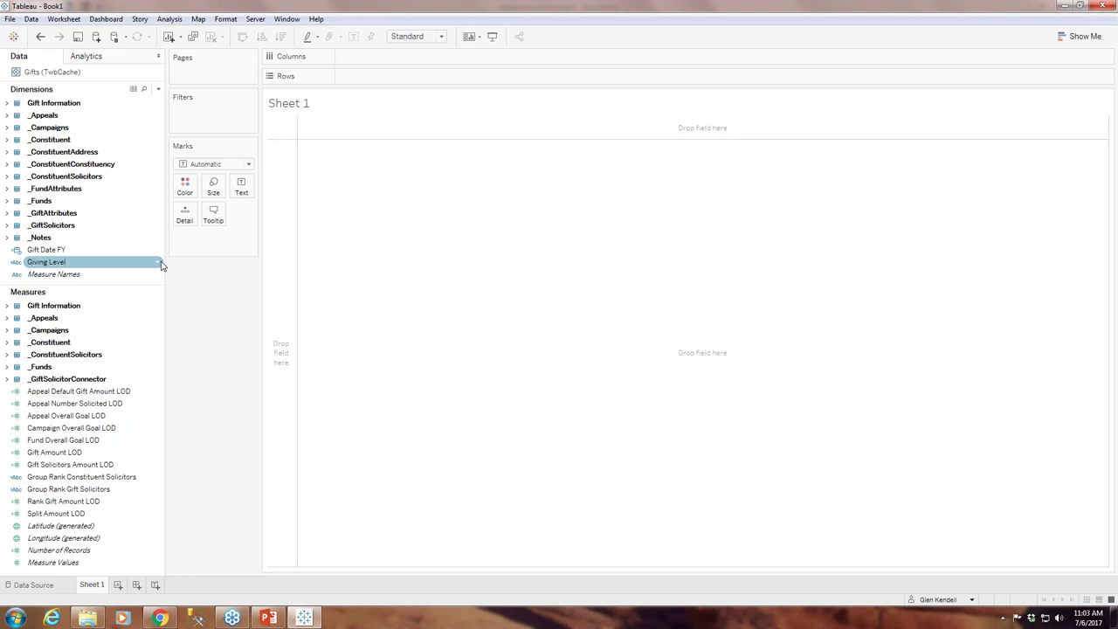
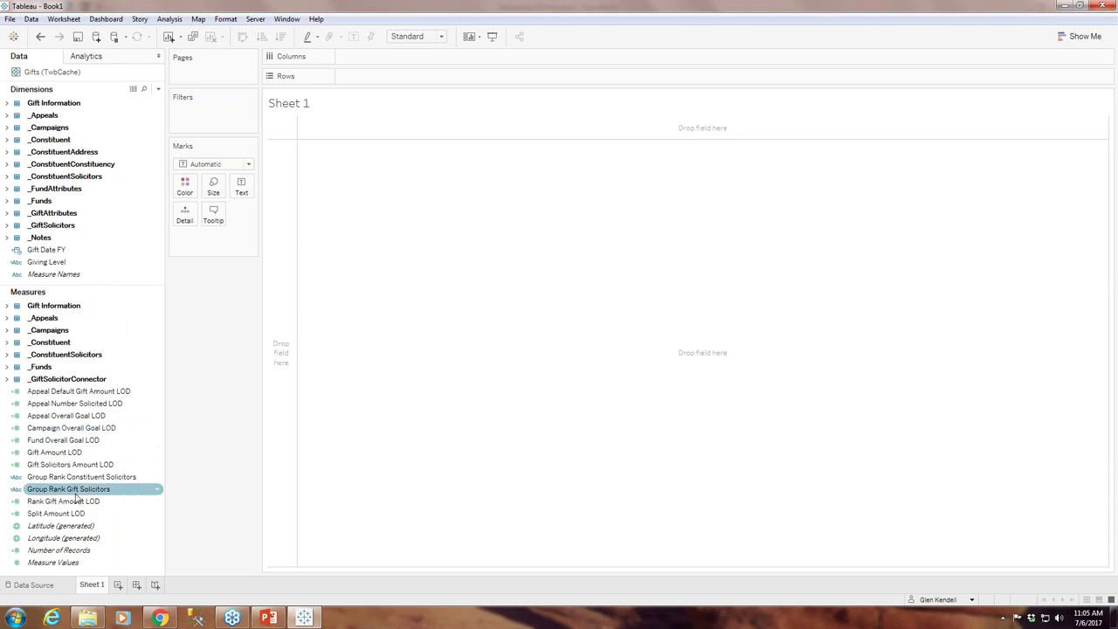
Step: Examine the Gift Information fields under both measures and dimensions, along with the ungrouped calculated fields
left_click(89, 454)
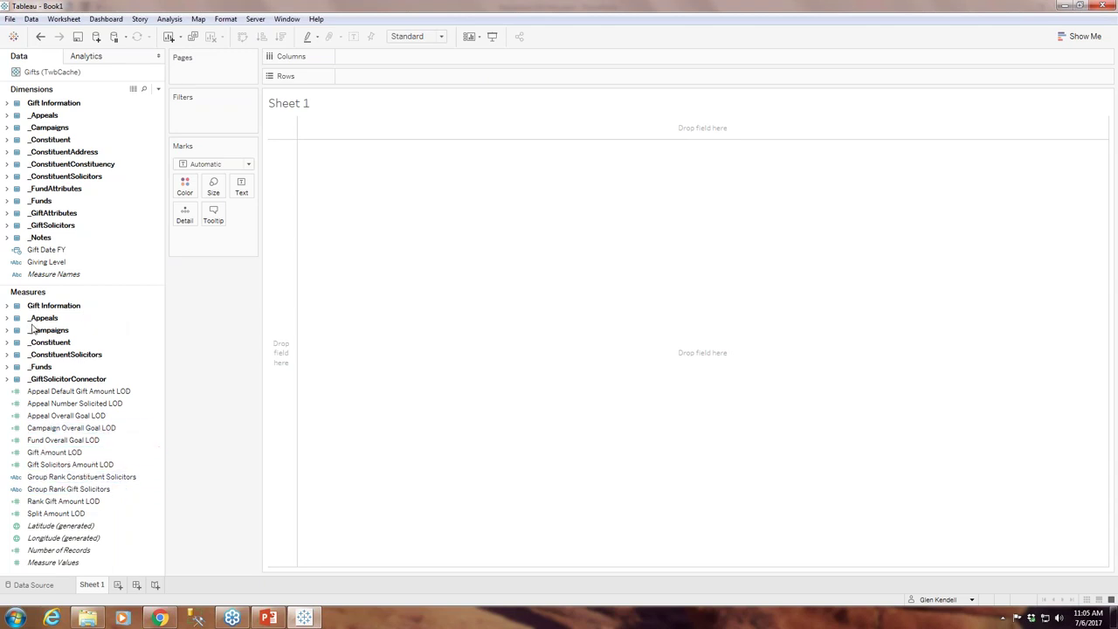
left_click(7, 307)
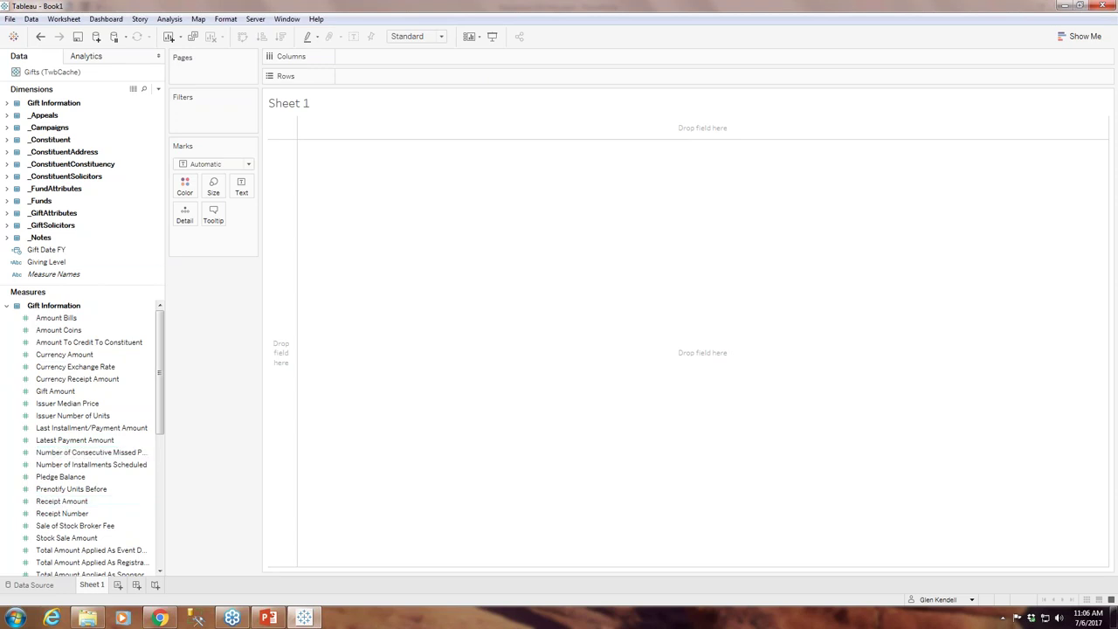
left_click(7, 306)
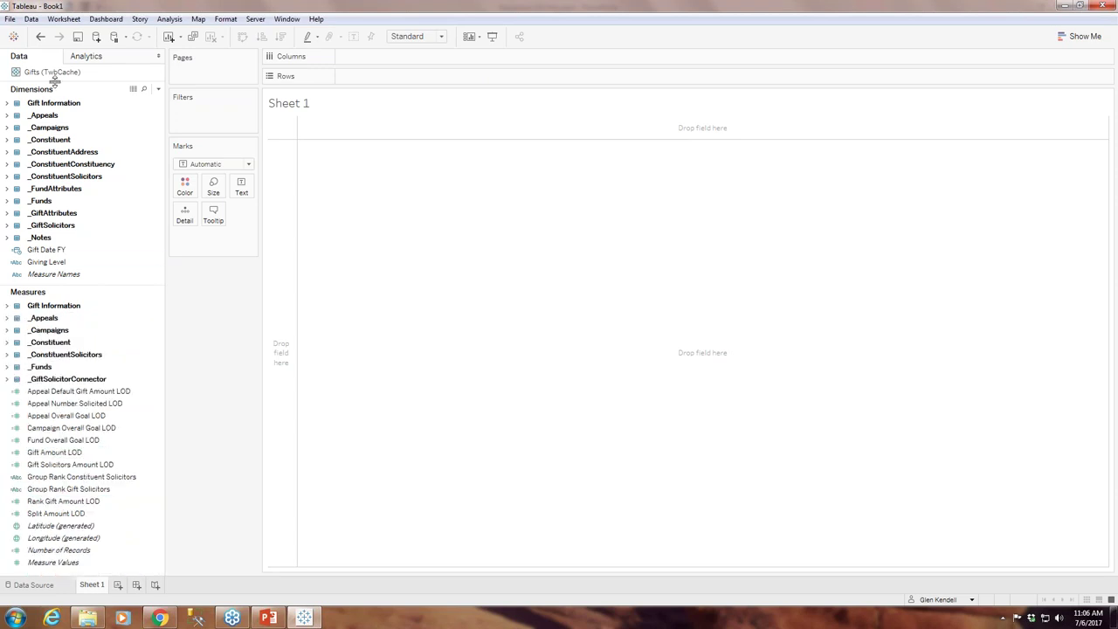
left_click(7, 104)
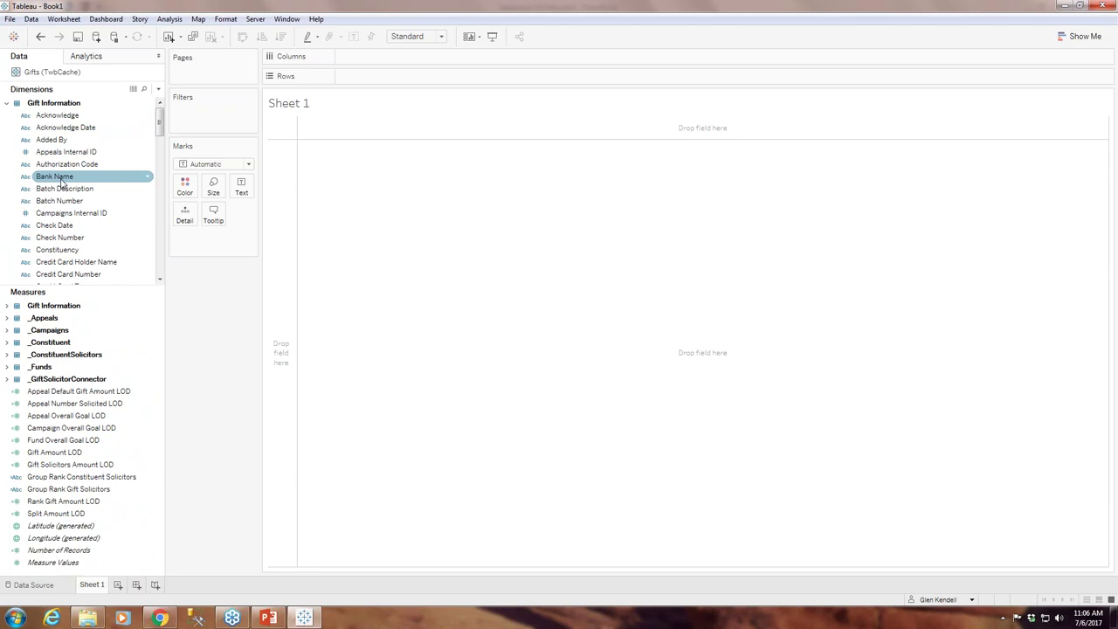
scroll(77, 262, "down", 3)
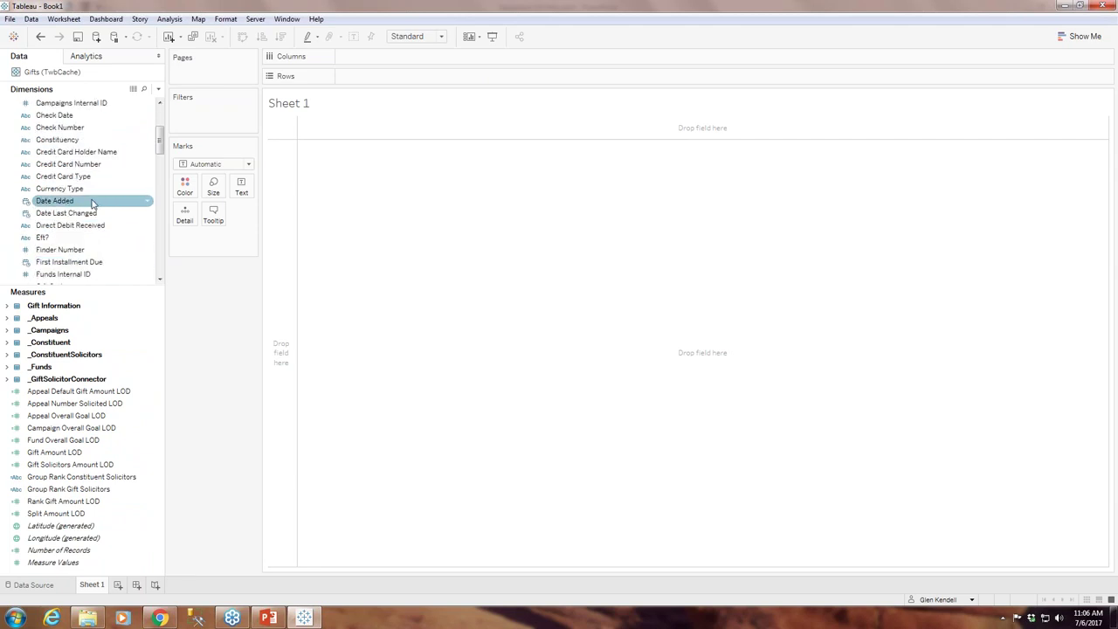
scroll(92, 203, "up", 3)
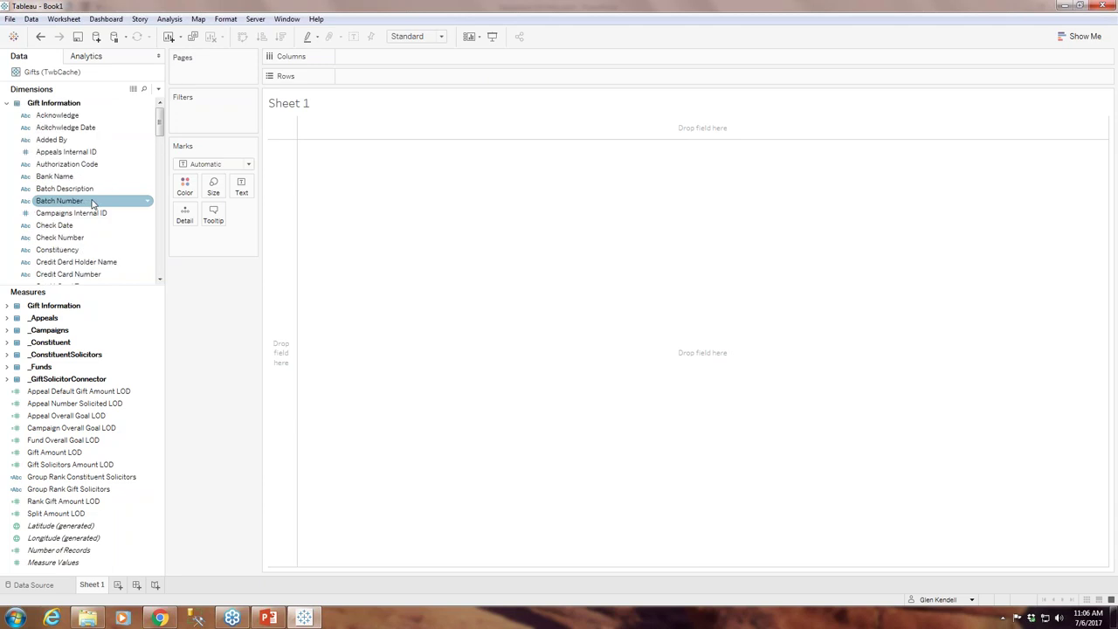
left_click(8, 106)
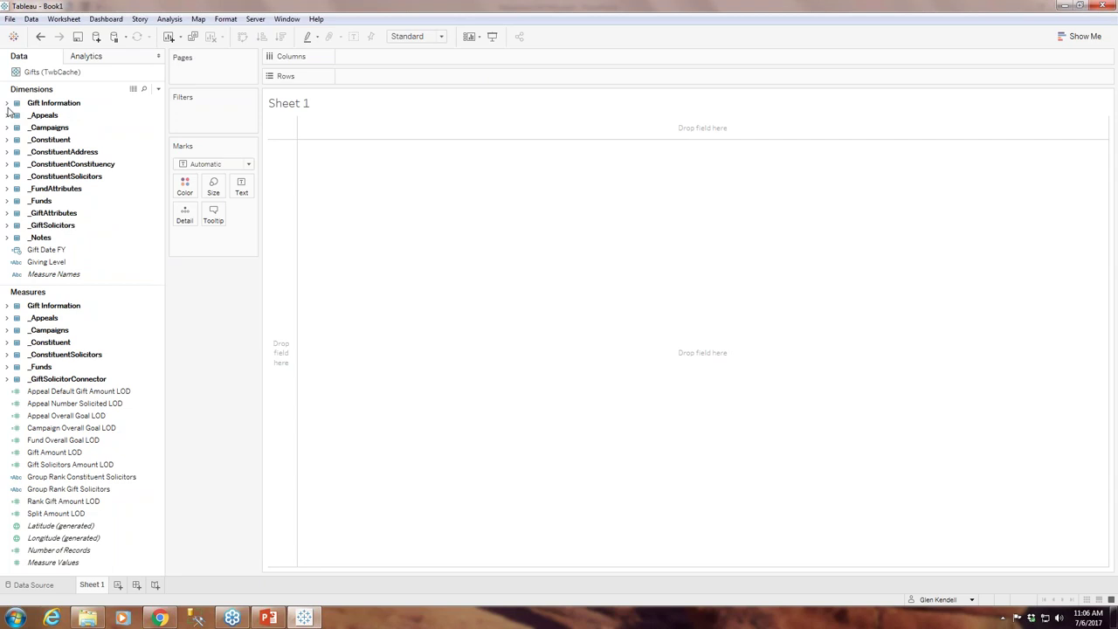
left_click(7, 105)
left_click(49, 119)
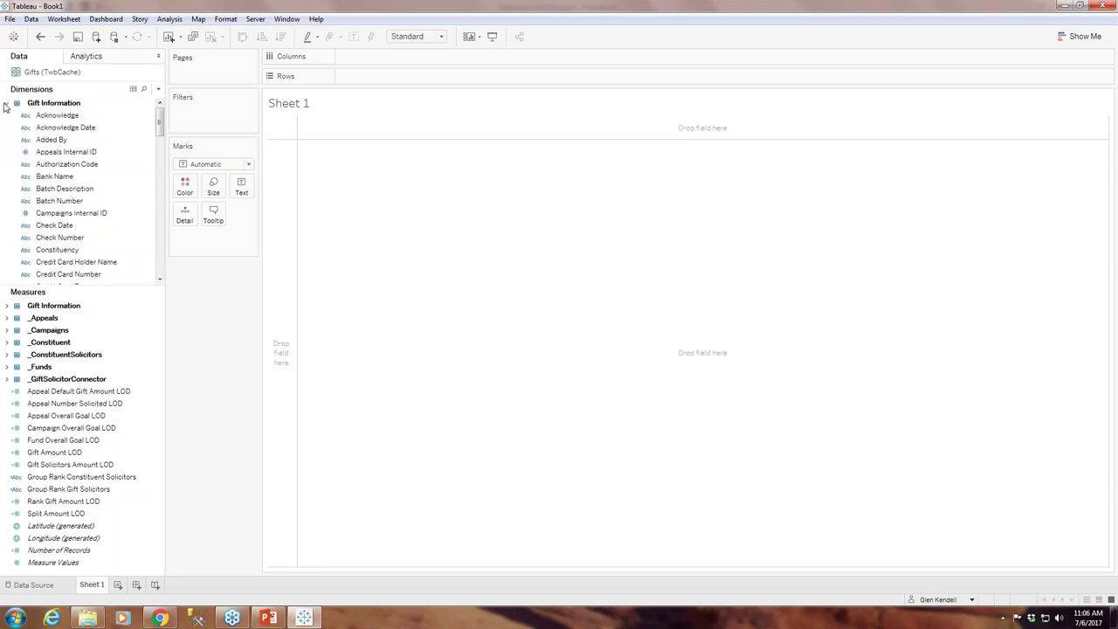
left_click(7, 104)
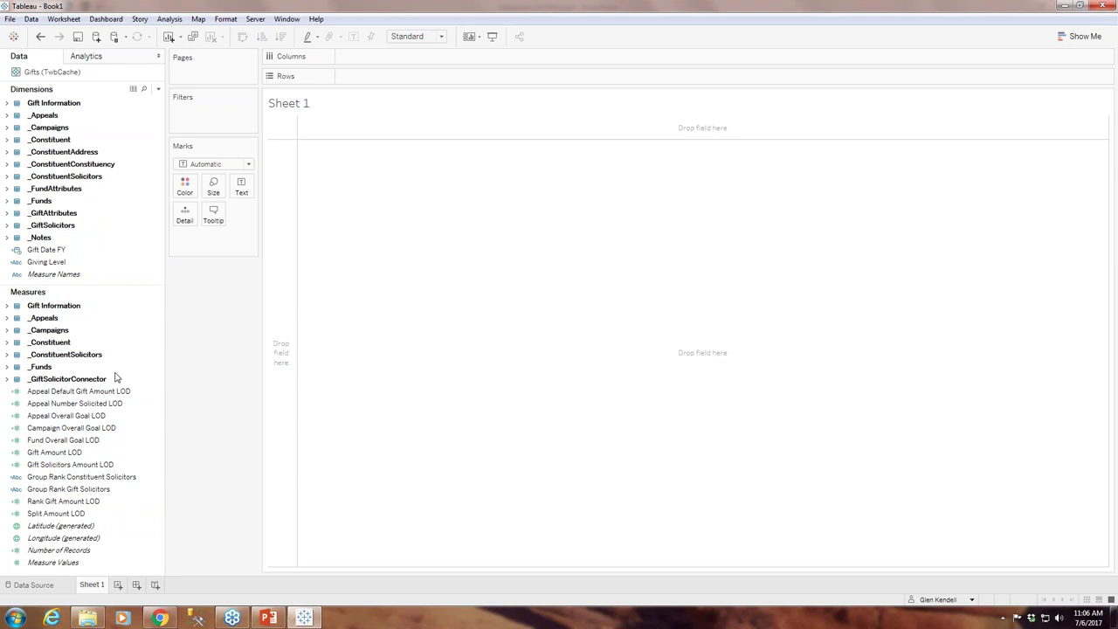
left_click(81, 263)
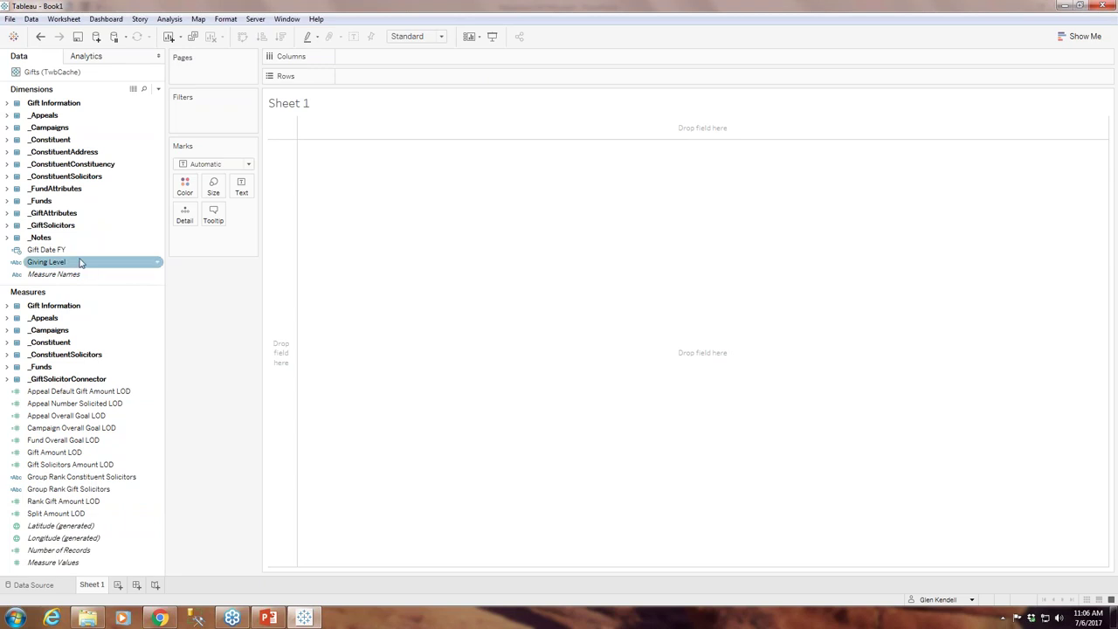
left_click(93, 404)
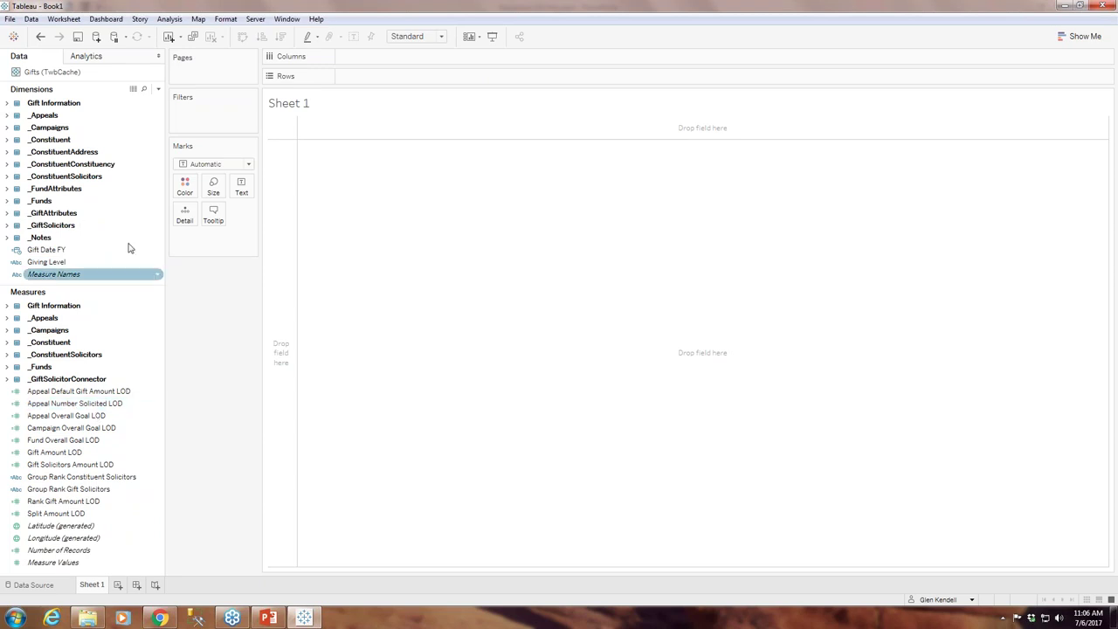
left_click(87, 392)
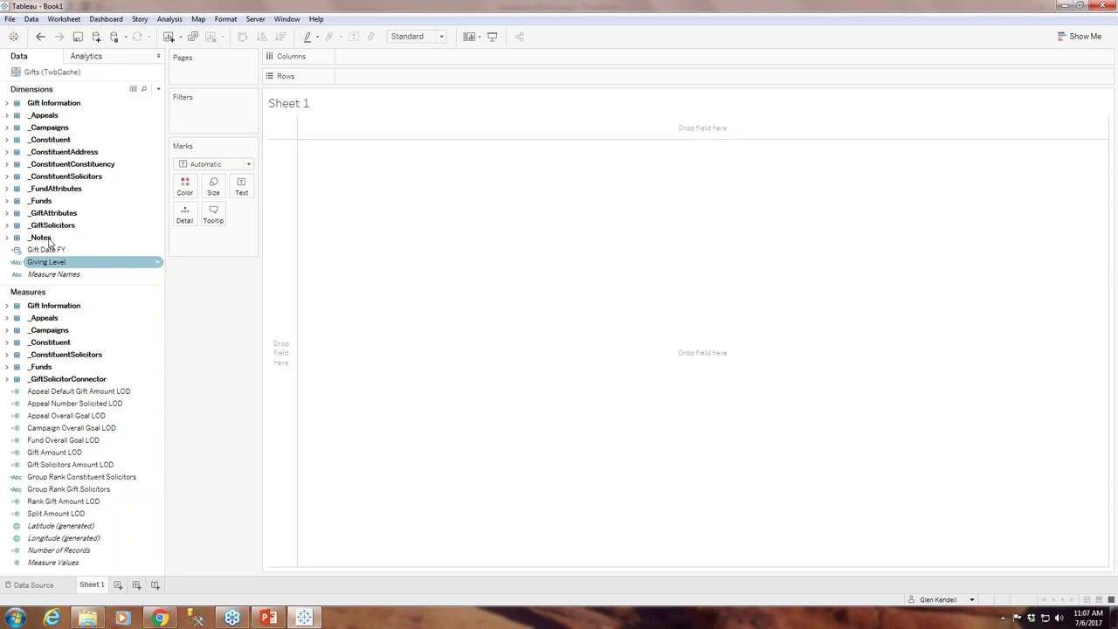
Step: Add Gift Date FY to the sheet's filters as a Relative Date filter
left_click(62, 251)
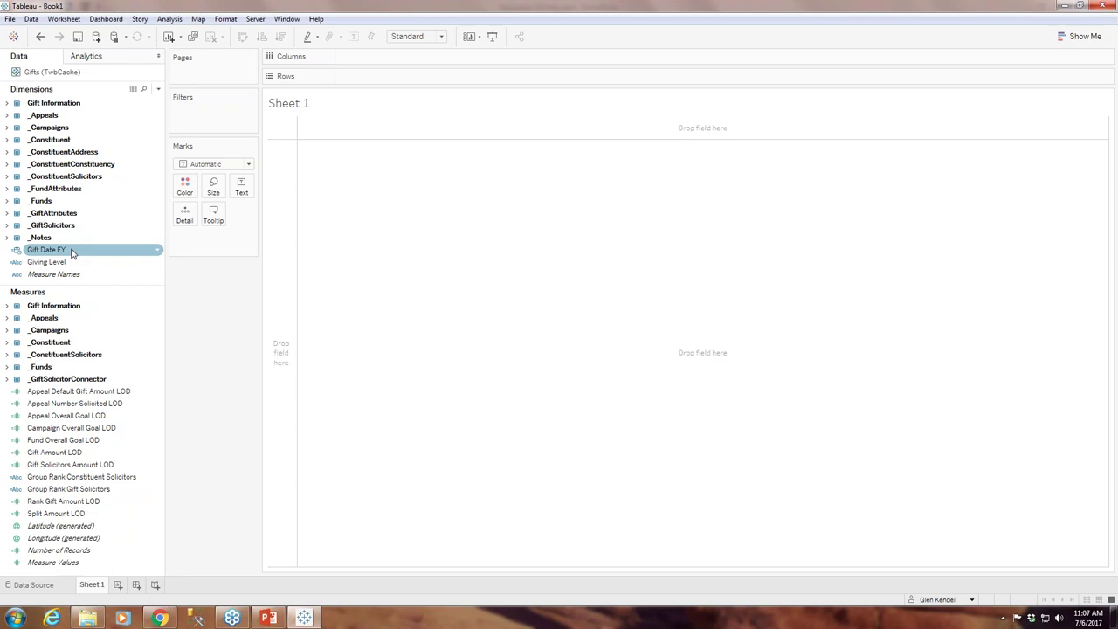
left_click_drag(73, 253, 209, 114)
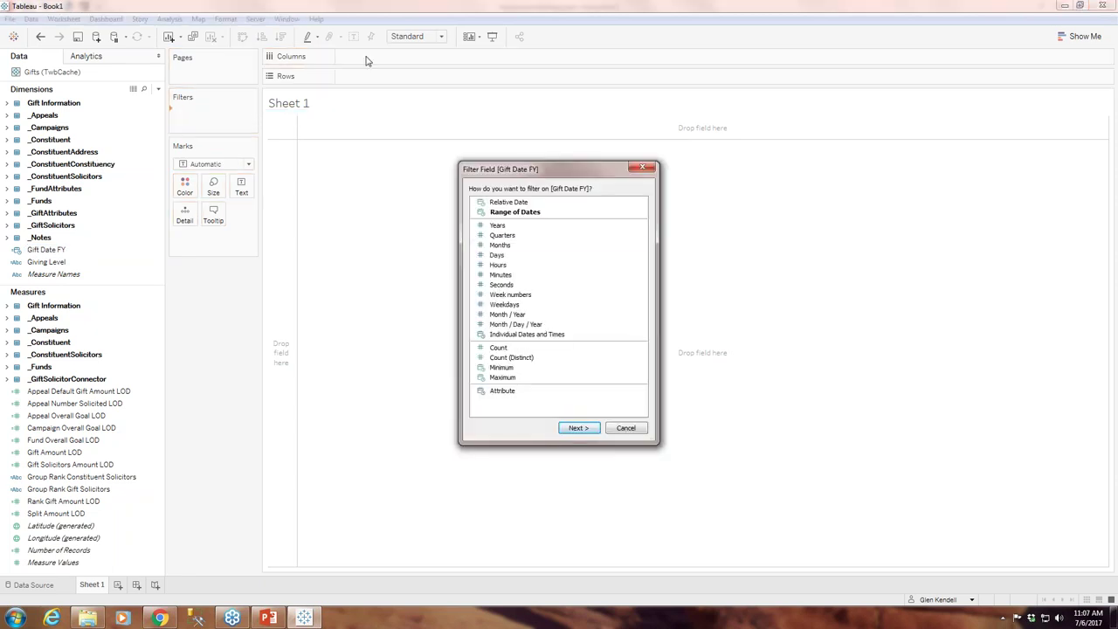
left_click(517, 204)
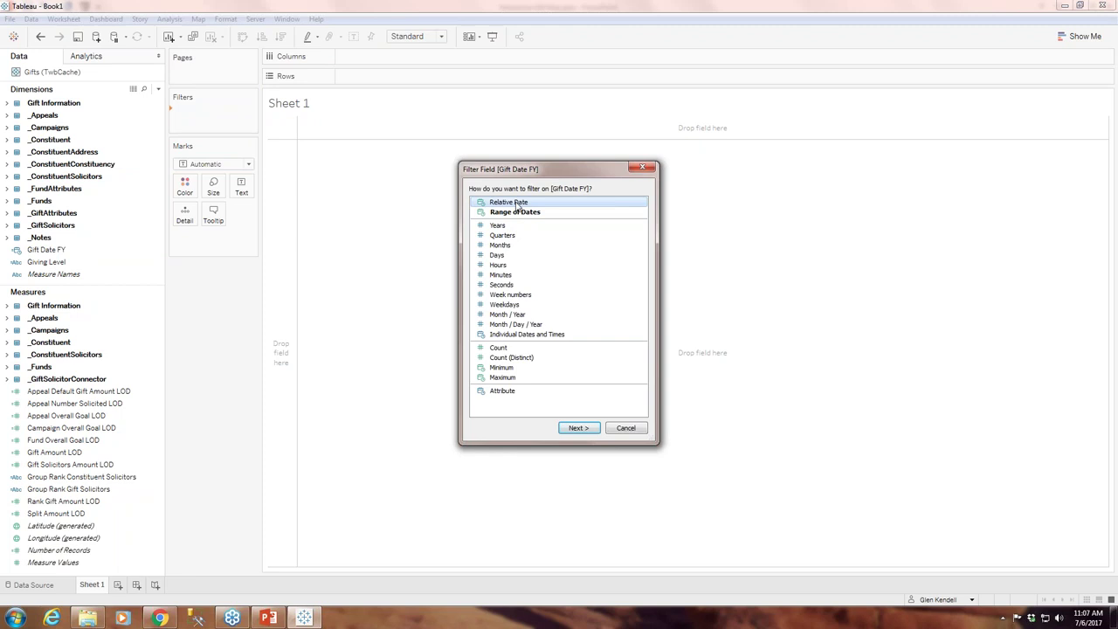
left_click(580, 428)
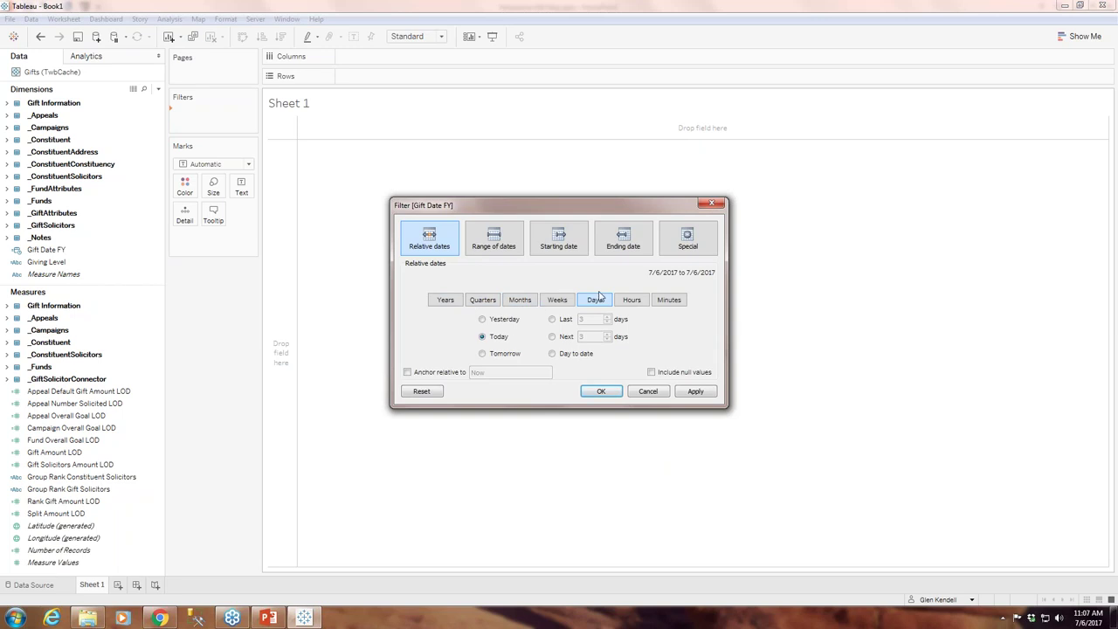
Step: Set the Gift Date FY relative date filter to Years with Previous year, and apply it
left_click(493, 305)
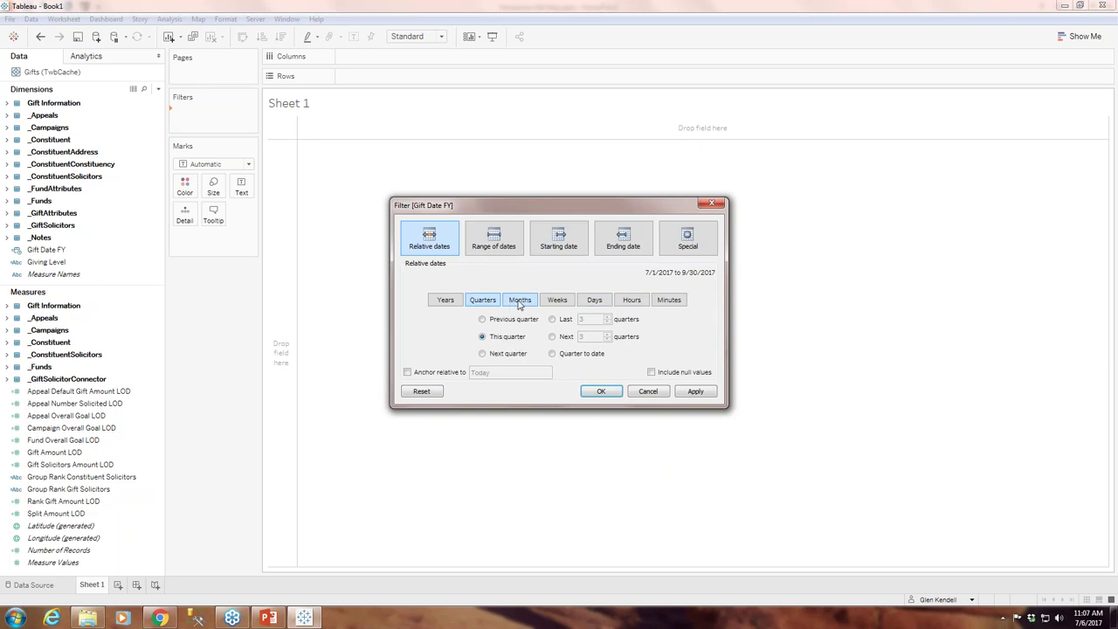
left_click(522, 303)
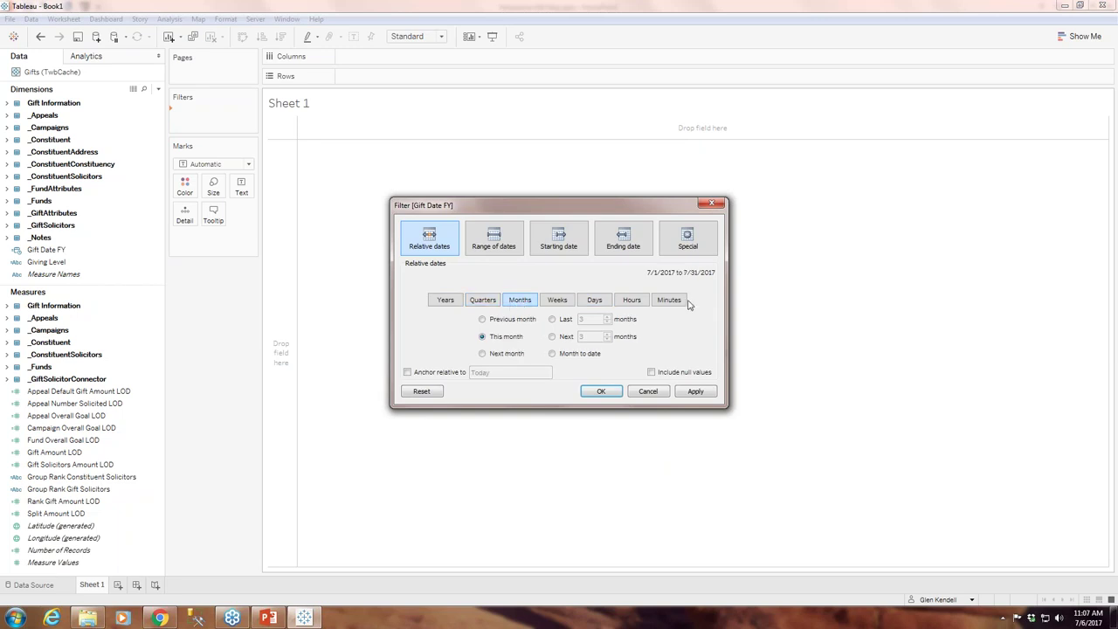
left_click(444, 302)
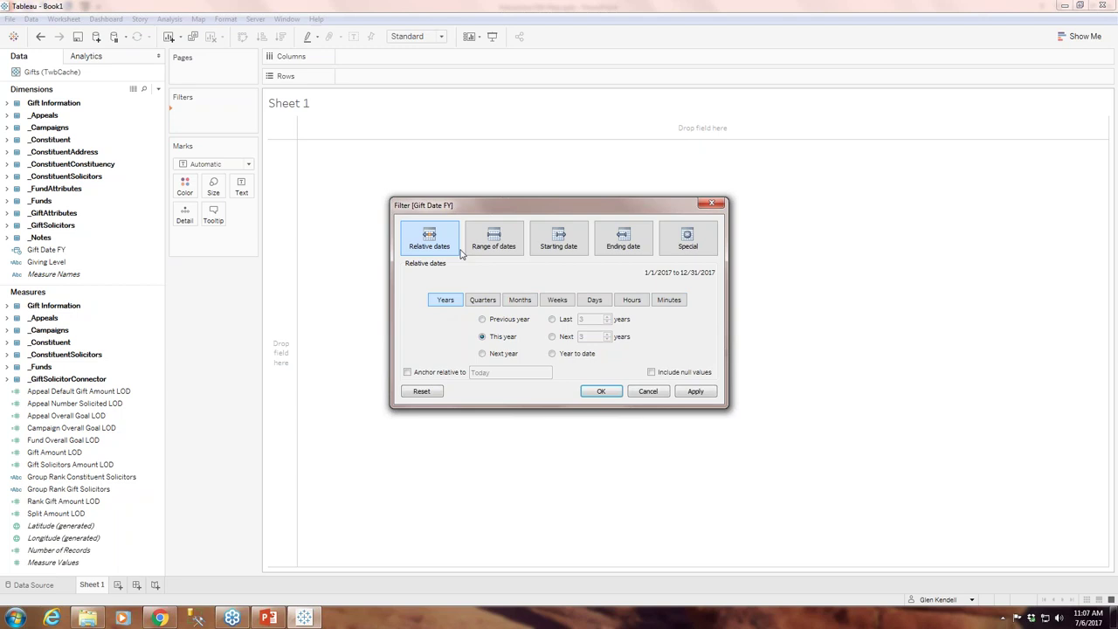
left_click(484, 320)
left_click(693, 393)
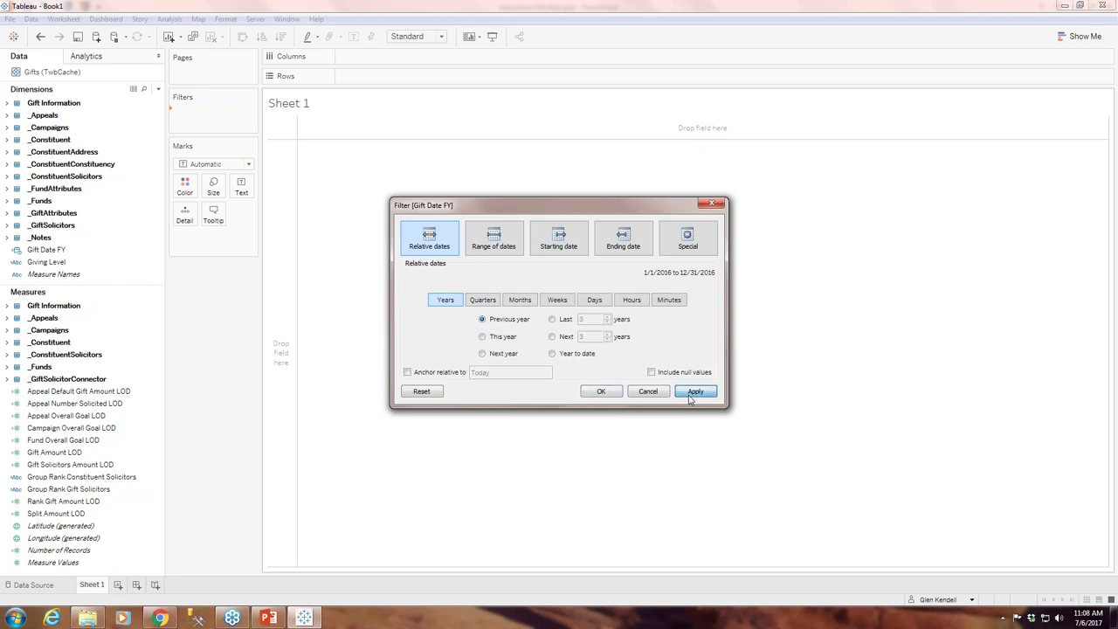
left_click(601, 392)
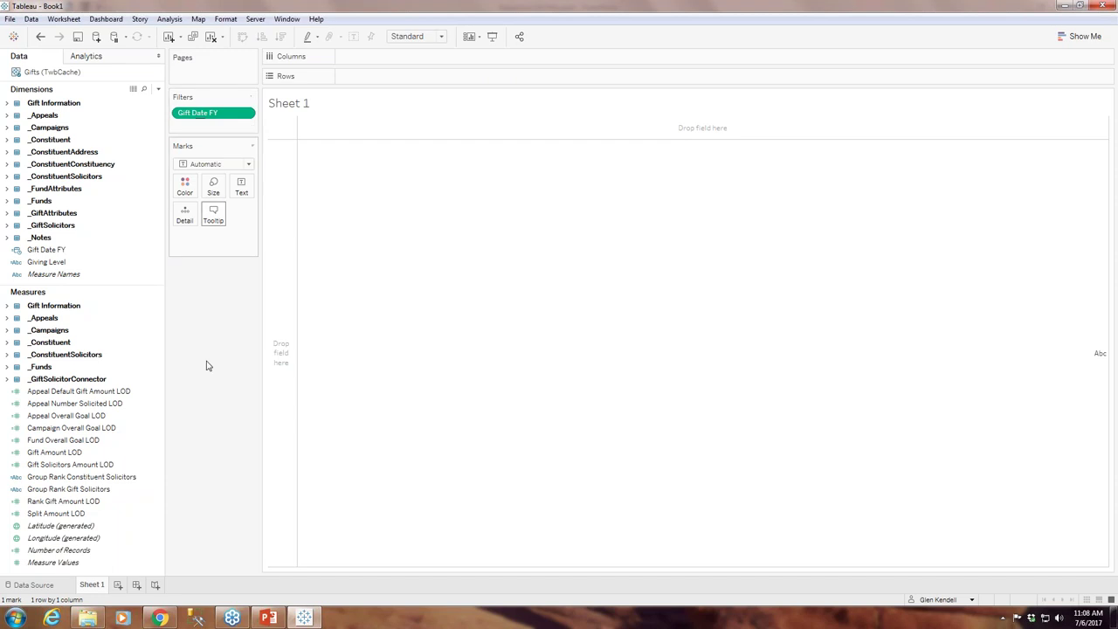
Step: Review the Fiscal Year Start months offered in the default properties of Gift Date FY
left_click(160, 251)
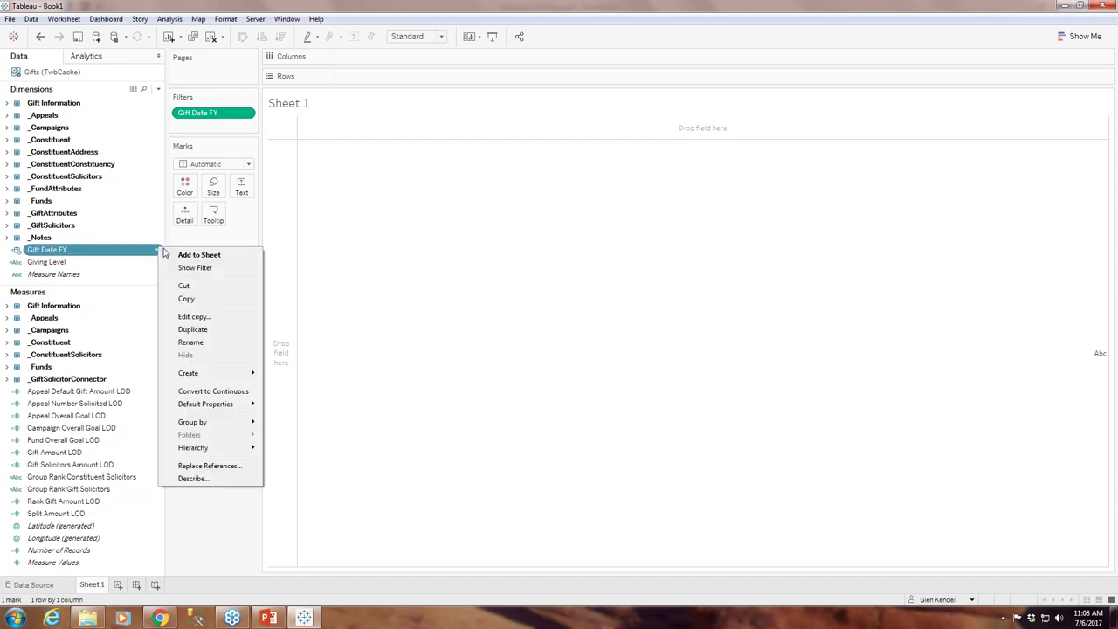
mouse_move(219, 407)
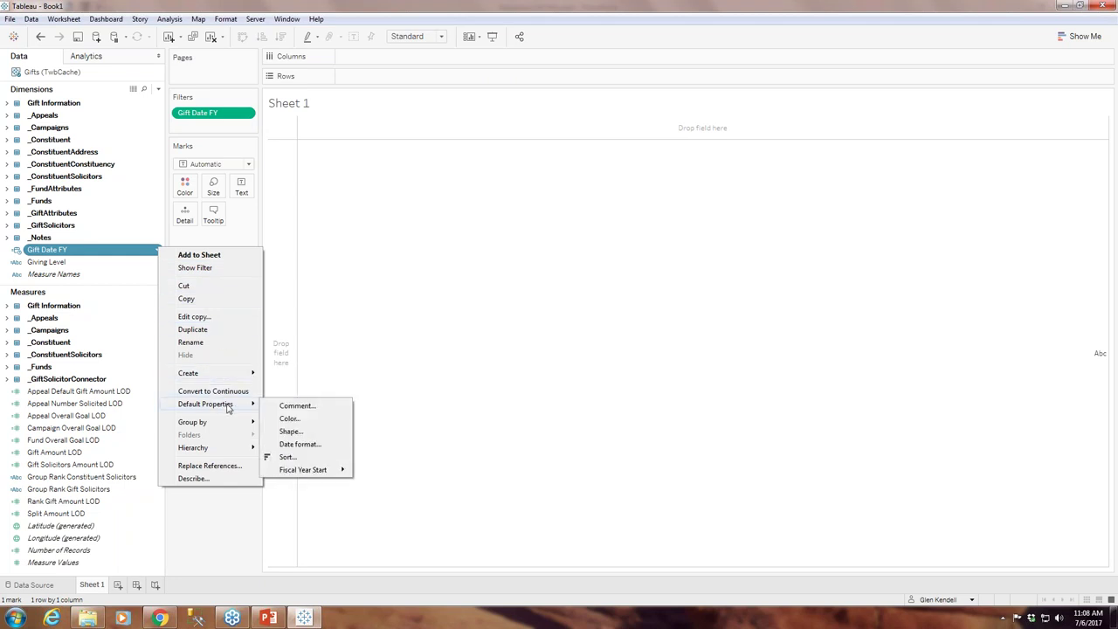
mouse_move(308, 474)
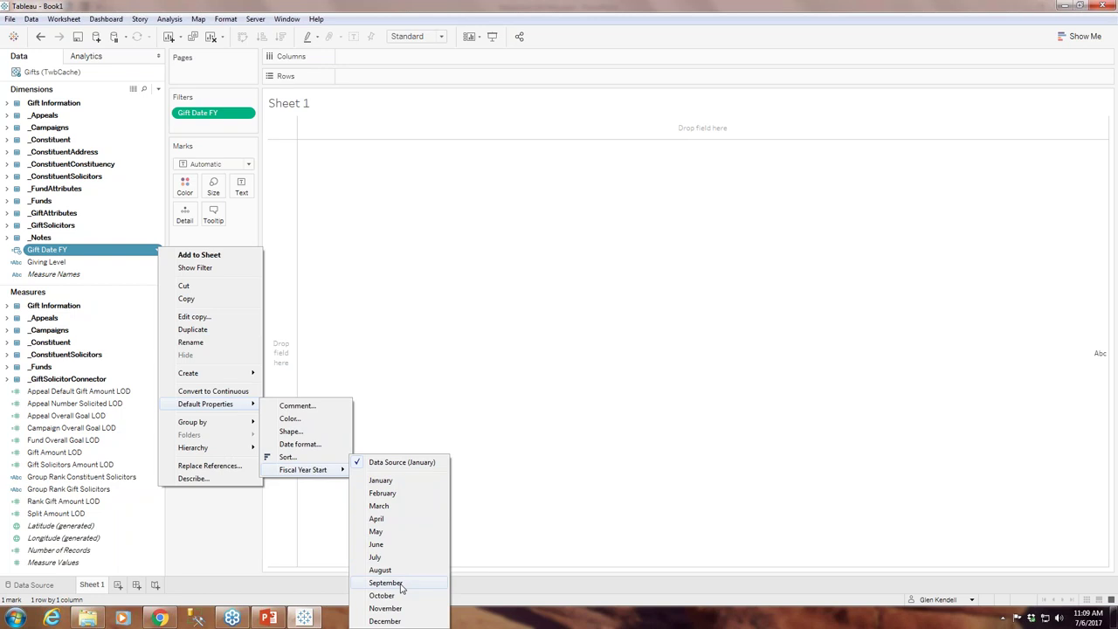
key("Escape")
key("Escape")
key("Escape")
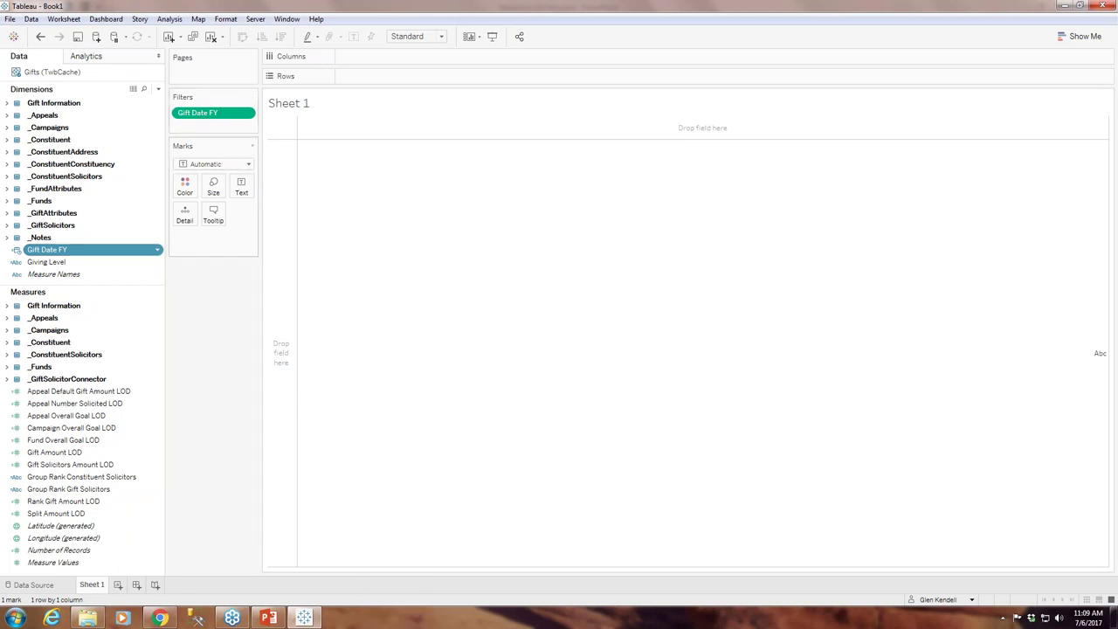
Step: Show the Gift Date FY filter control beside the Sheet 1 view
left_click(186, 114)
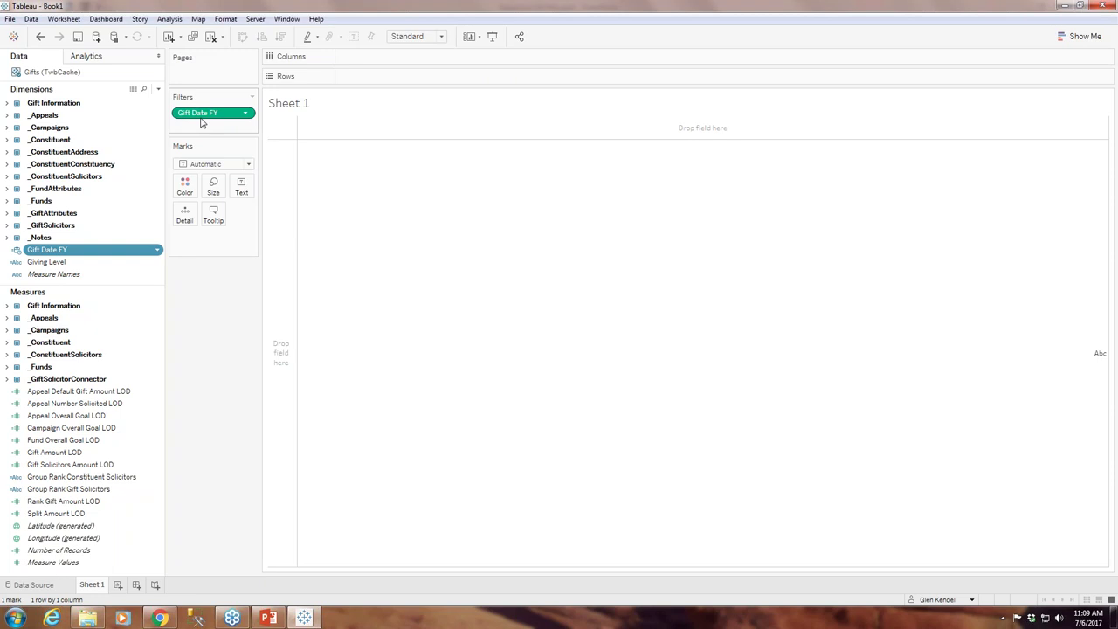
left_click(246, 113)
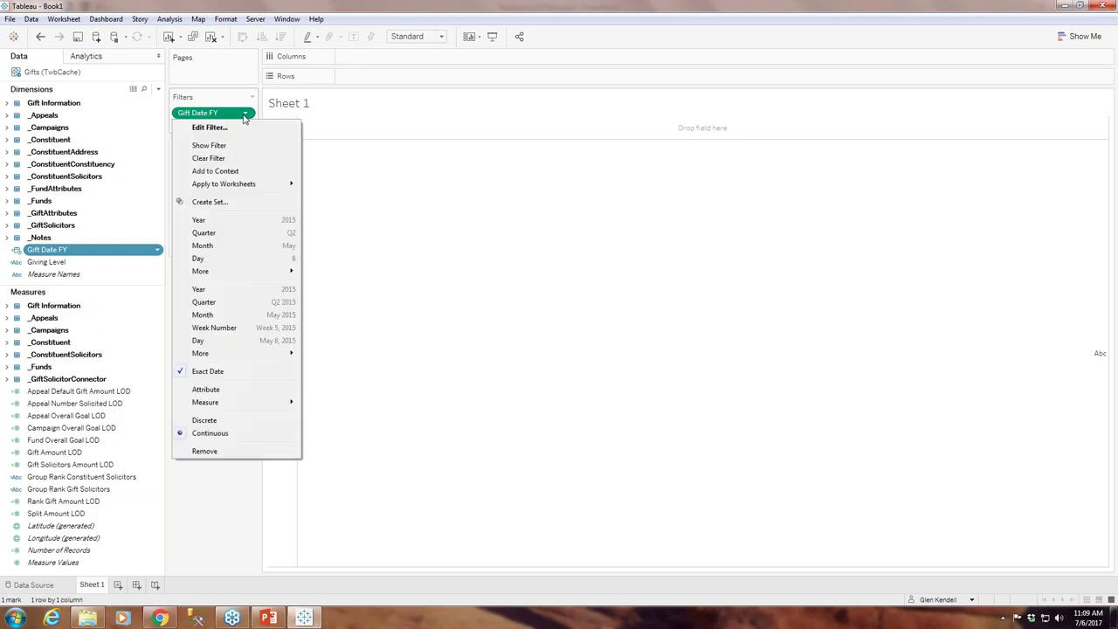
left_click(210, 145)
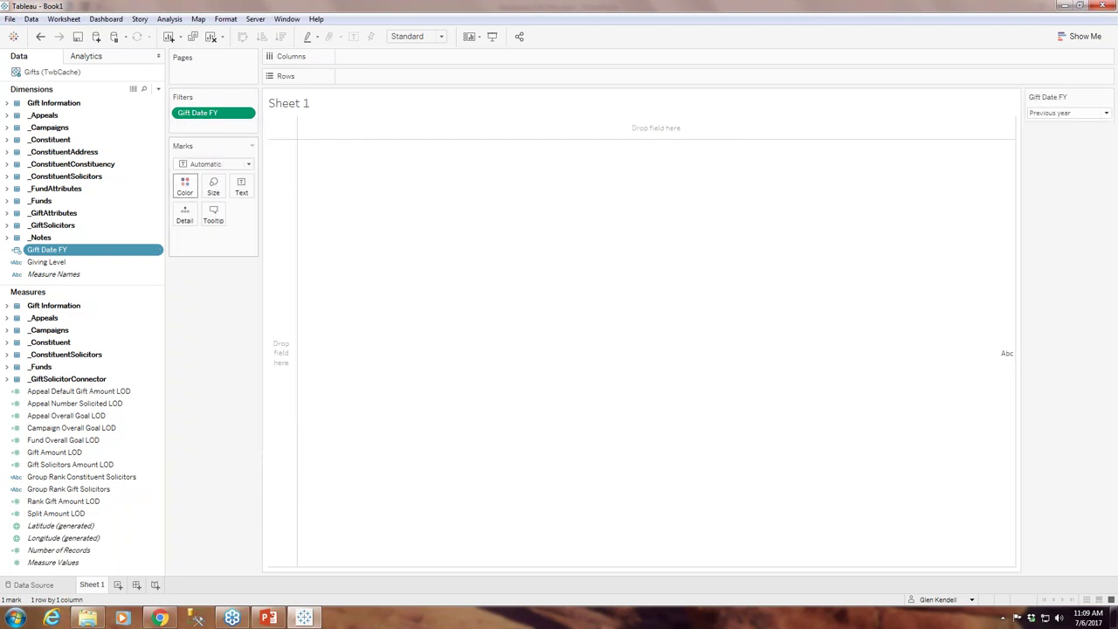
Step: Apply the Gift Date FY filter to all worksheets using this data source
left_click(246, 116)
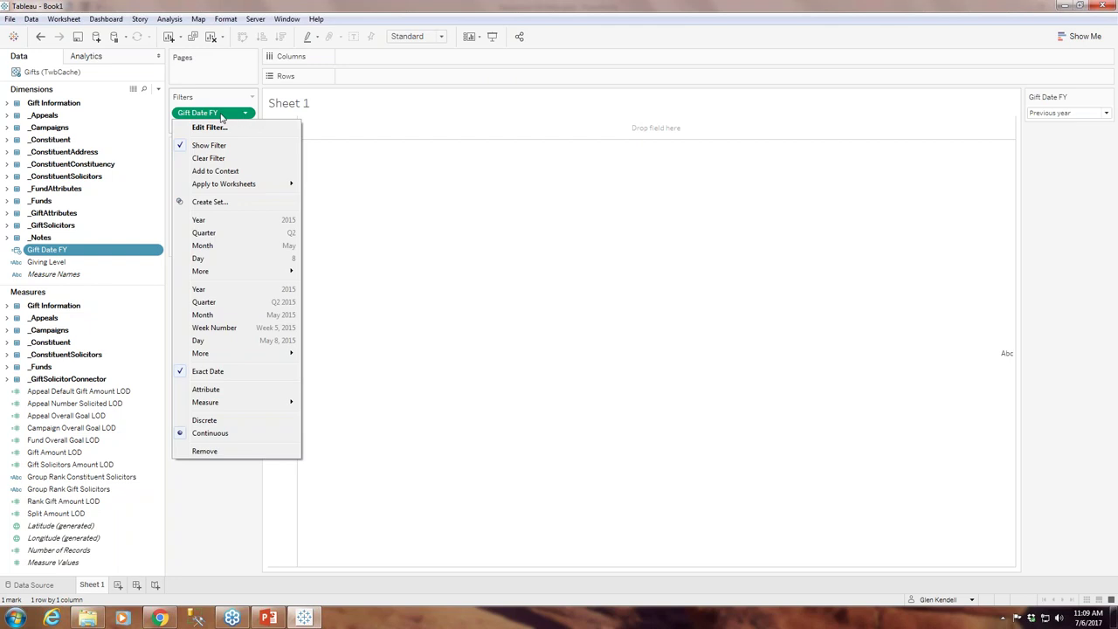
mouse_move(256, 187)
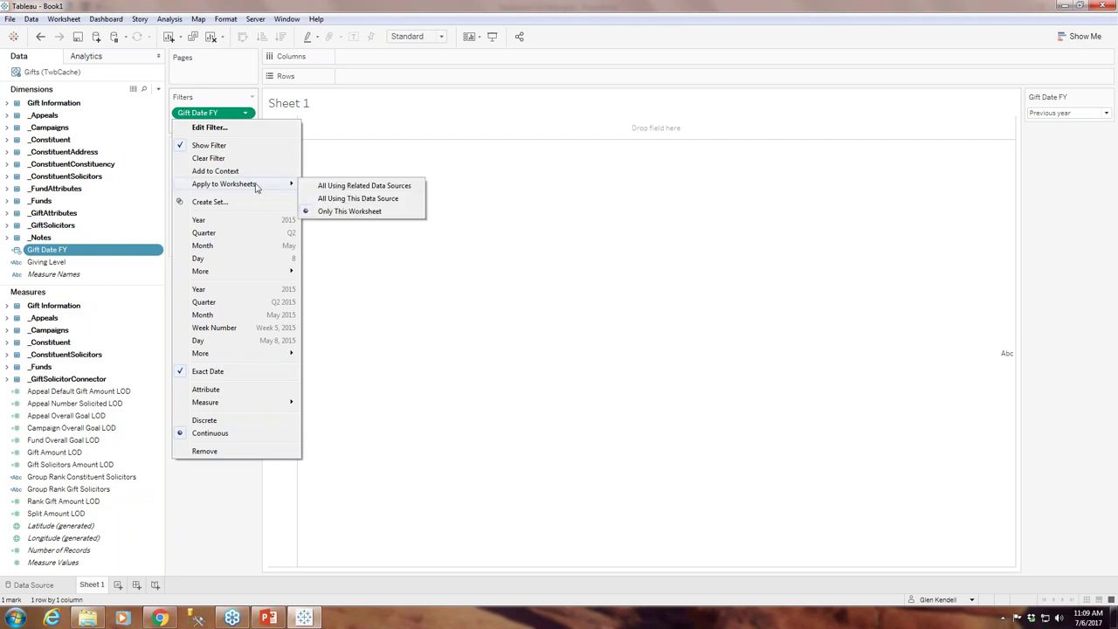
left_click(391, 199)
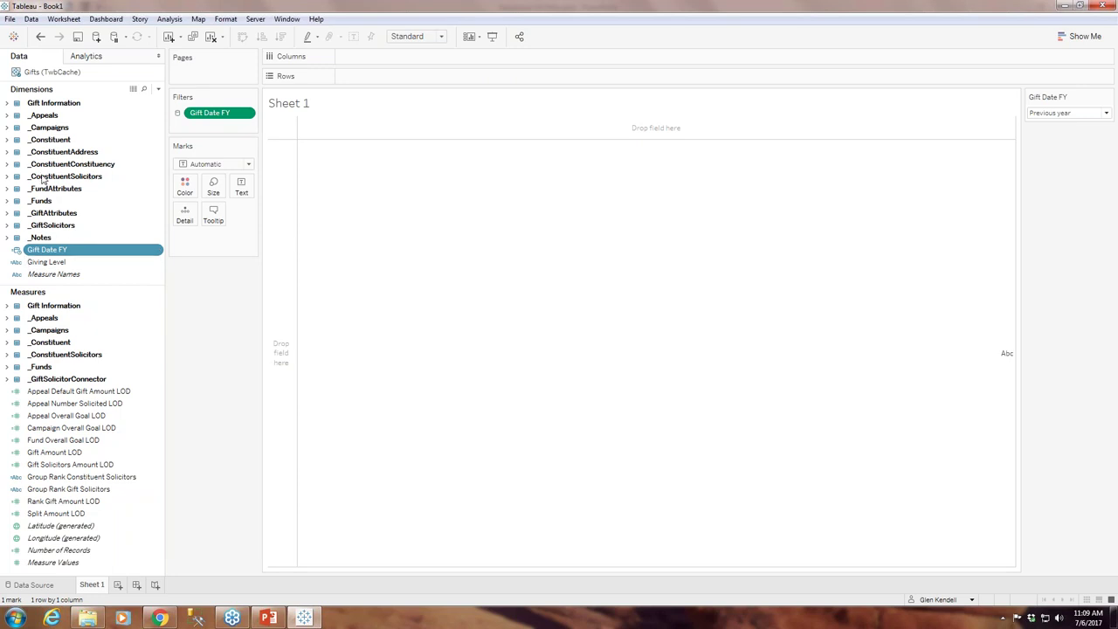
Step: Add Name (Constituent Information) from the _Constituent dimensions to the rows, look through the names, and collapse the _Constituent folder
left_click(6, 141)
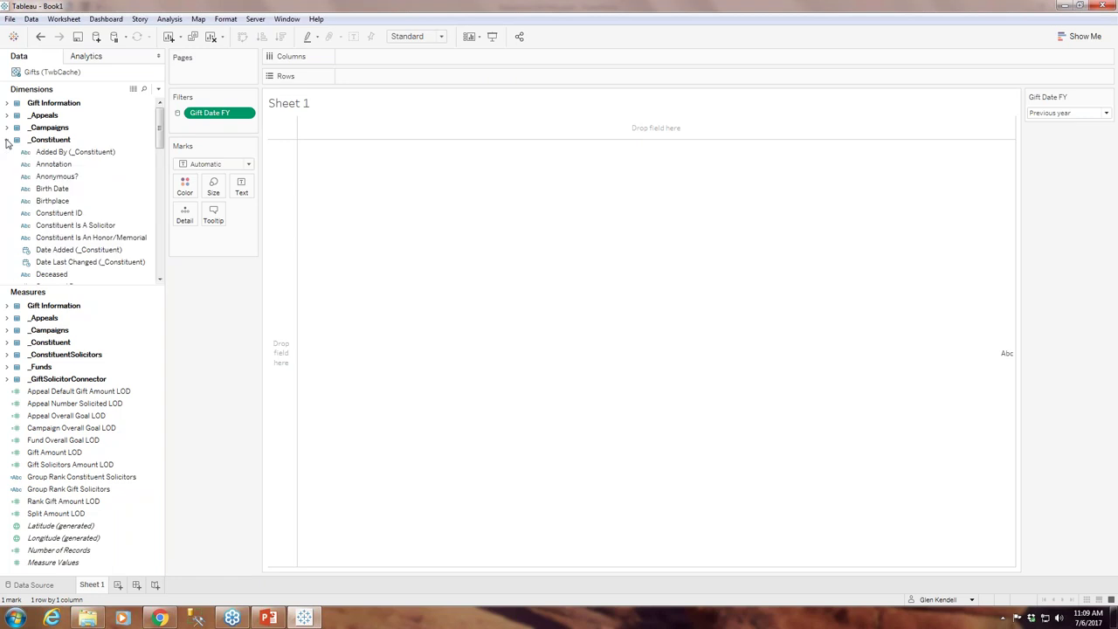
scroll(112, 177, "down", 4)
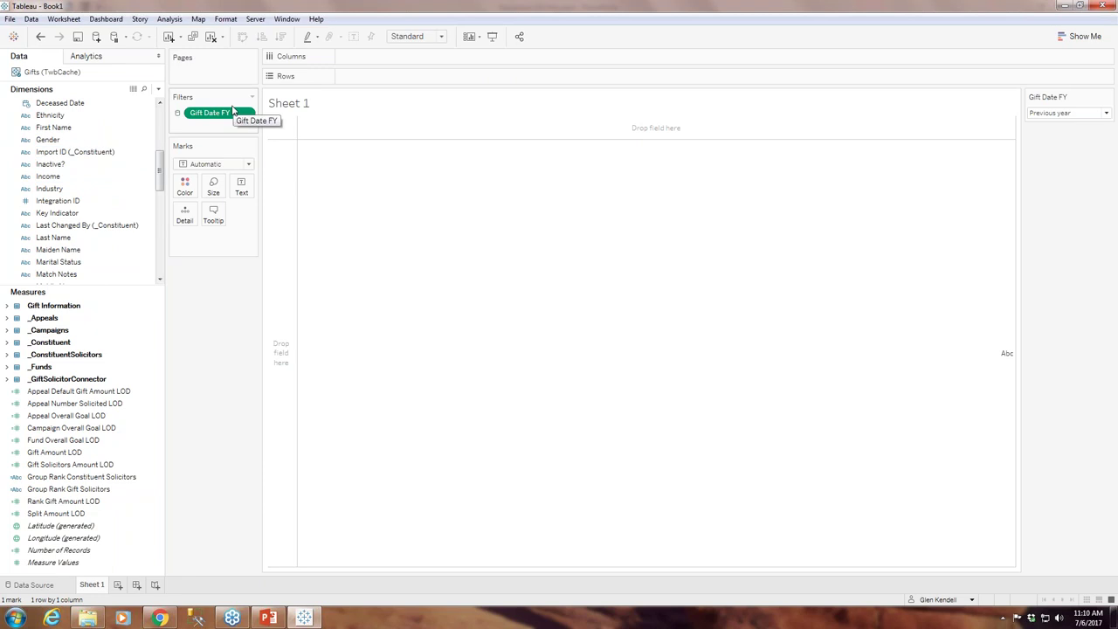
scroll(122, 200, "down", 2)
left_click(90, 215)
left_click(81, 228)
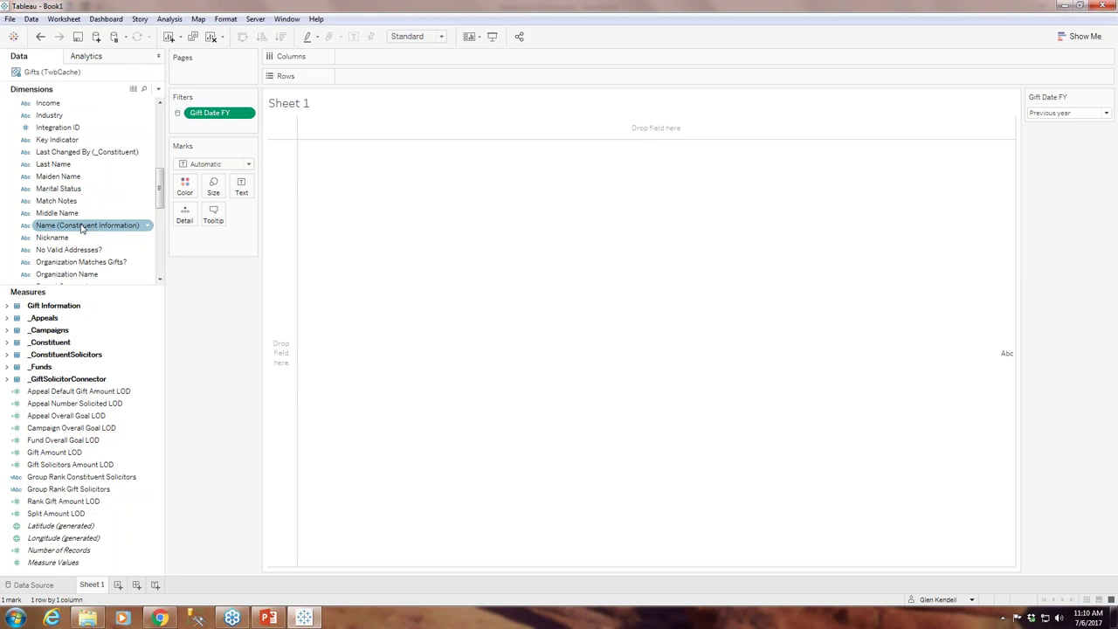
left_click(81, 228)
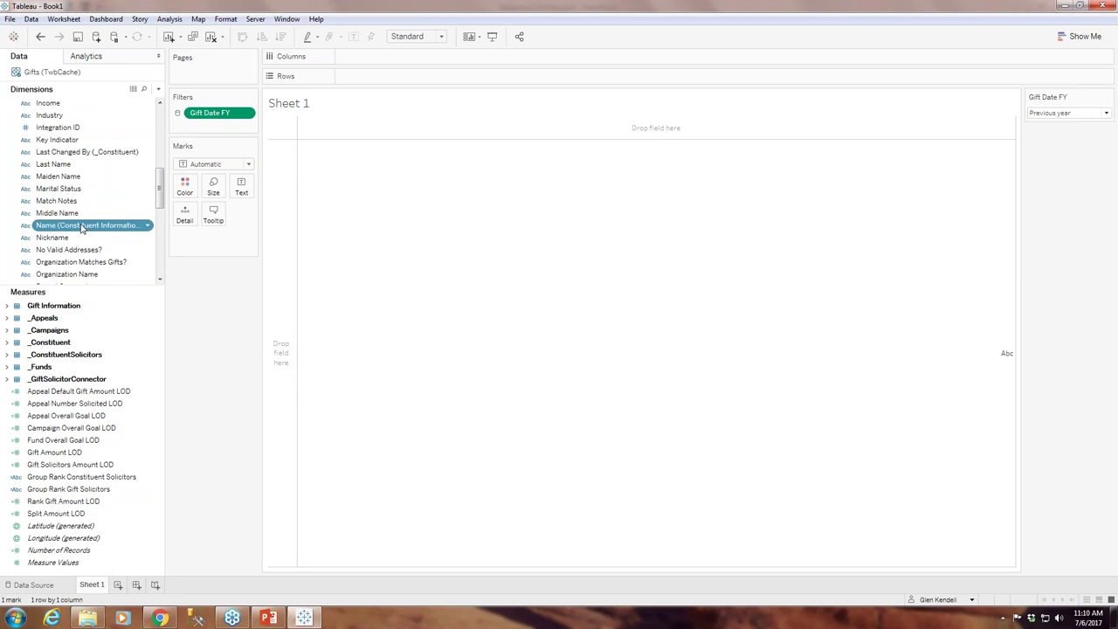
double_click(81, 228)
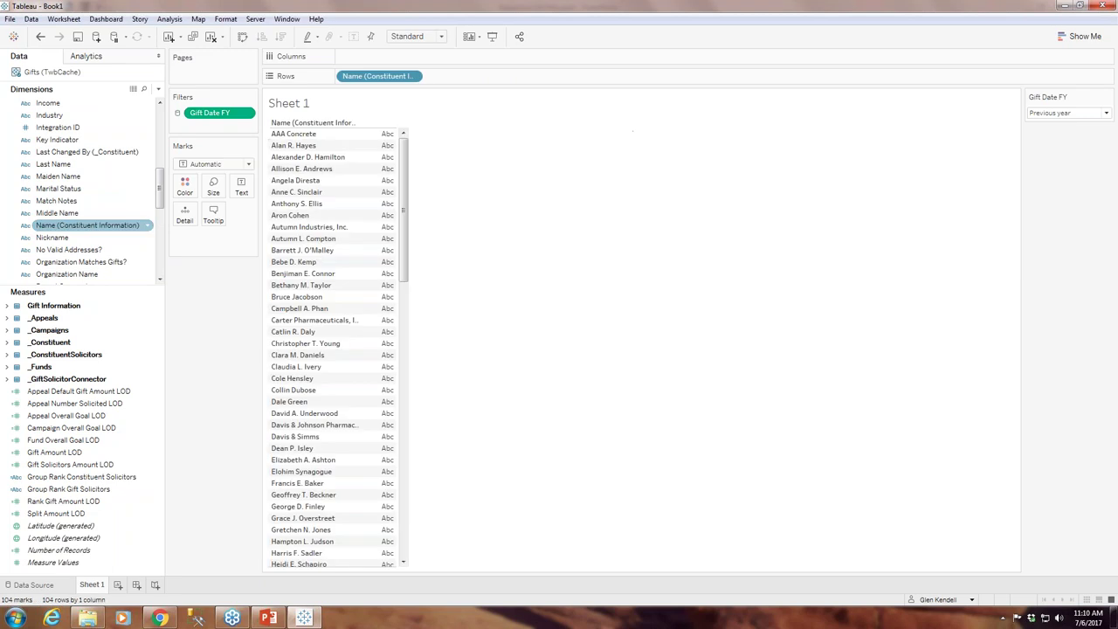
scroll(362, 509, "down", 15)
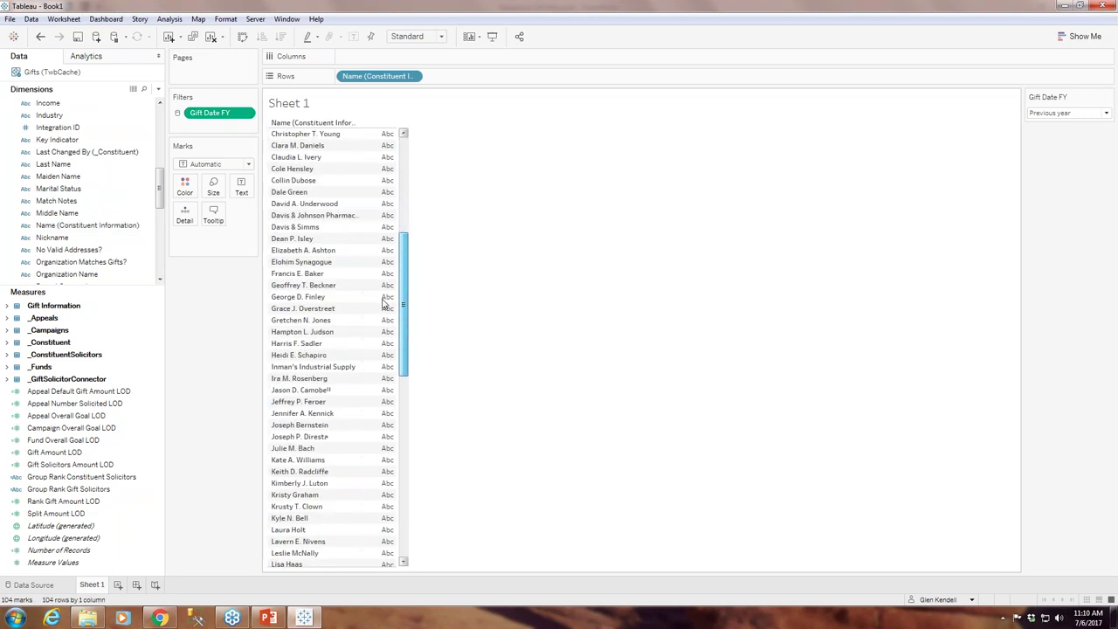
left_click_drag(402, 442, 396, 153)
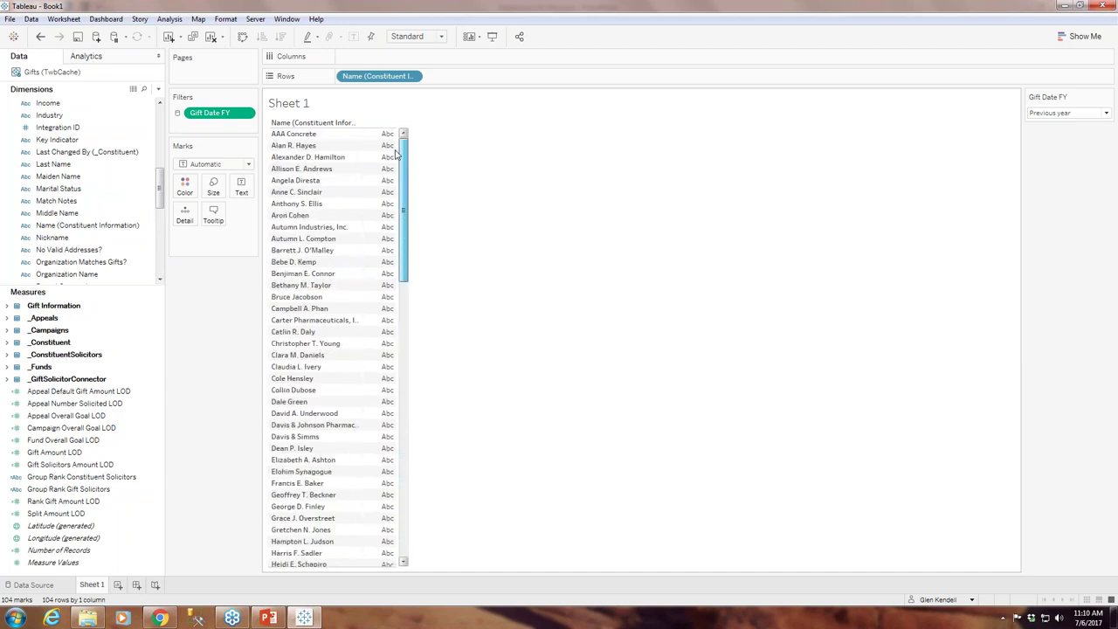
scroll(76, 212, "up", 7)
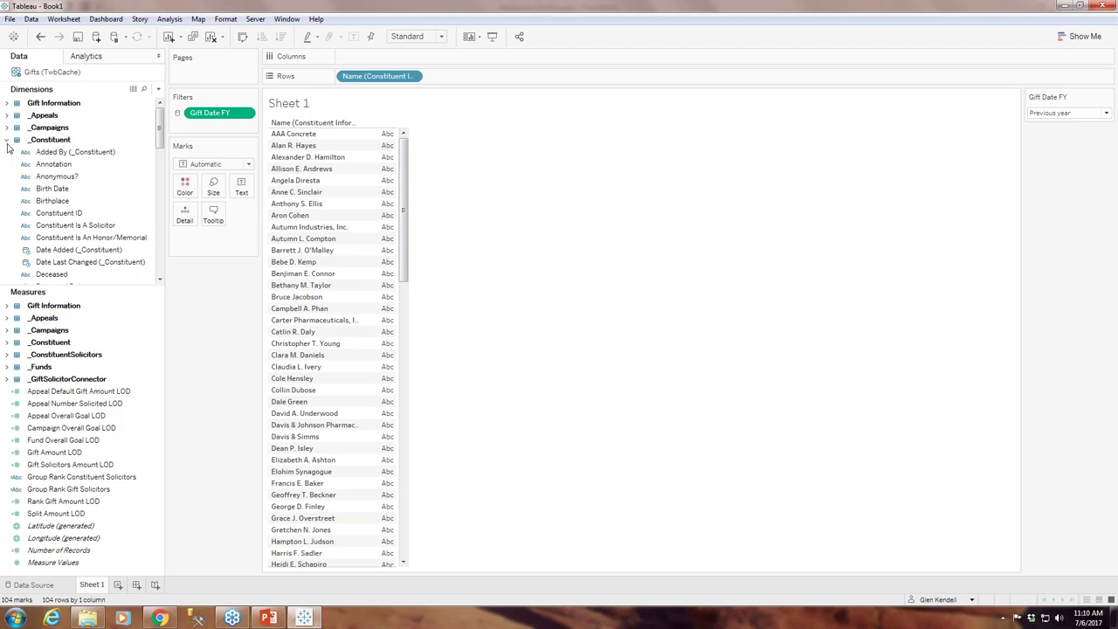
left_click(7, 142)
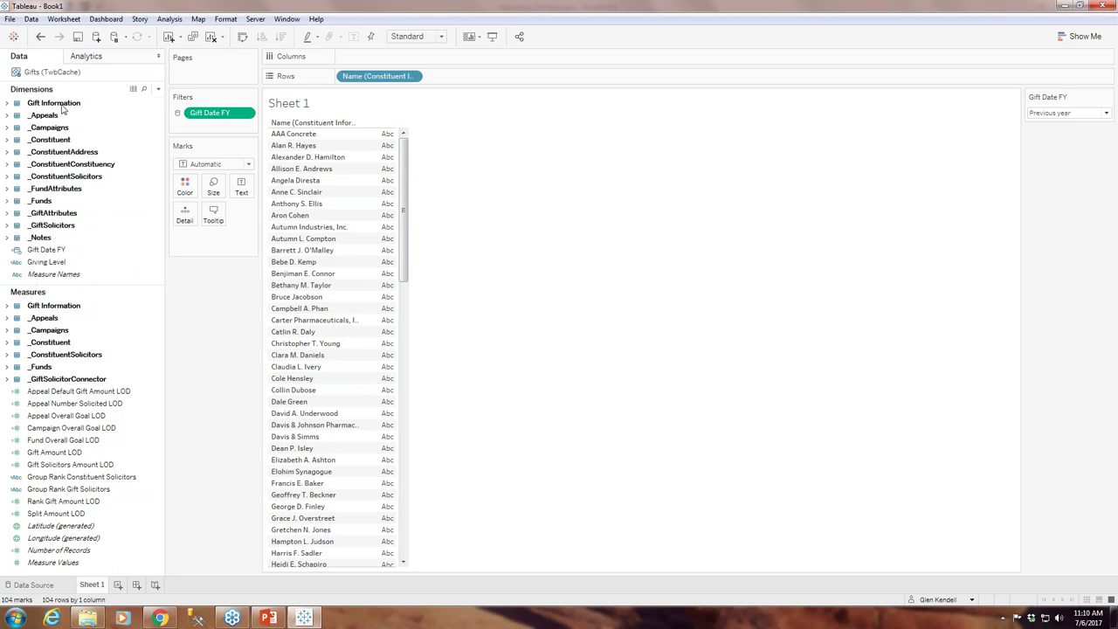
Step: Review the Gift Amount LOD formula in an editable copy, close it, and undo the copy's creation
left_click(85, 454)
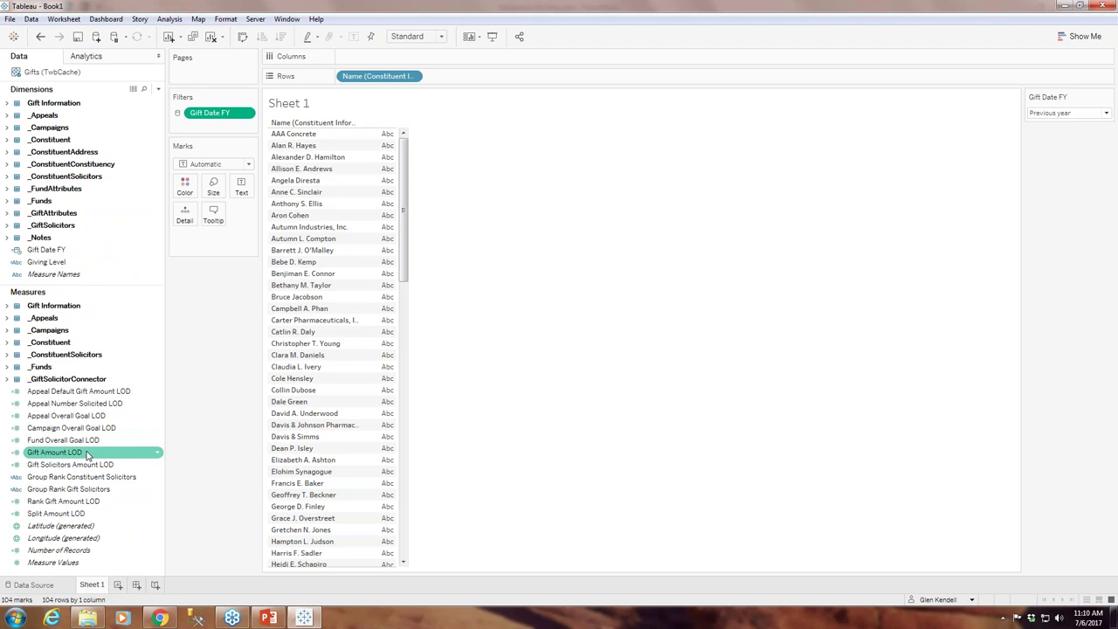
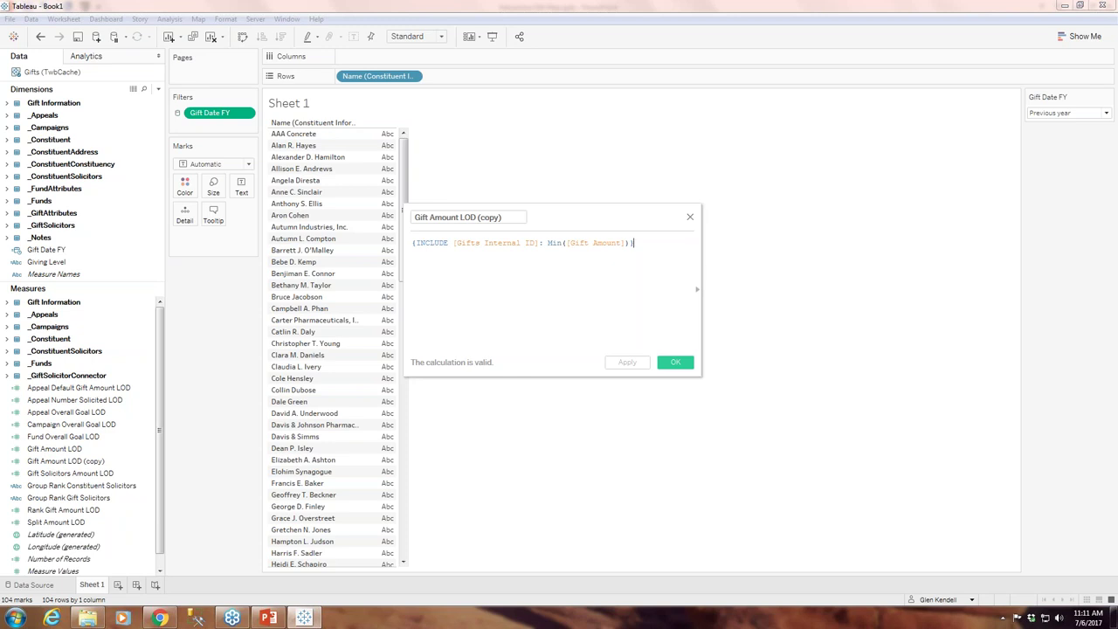
left_click(689, 218)
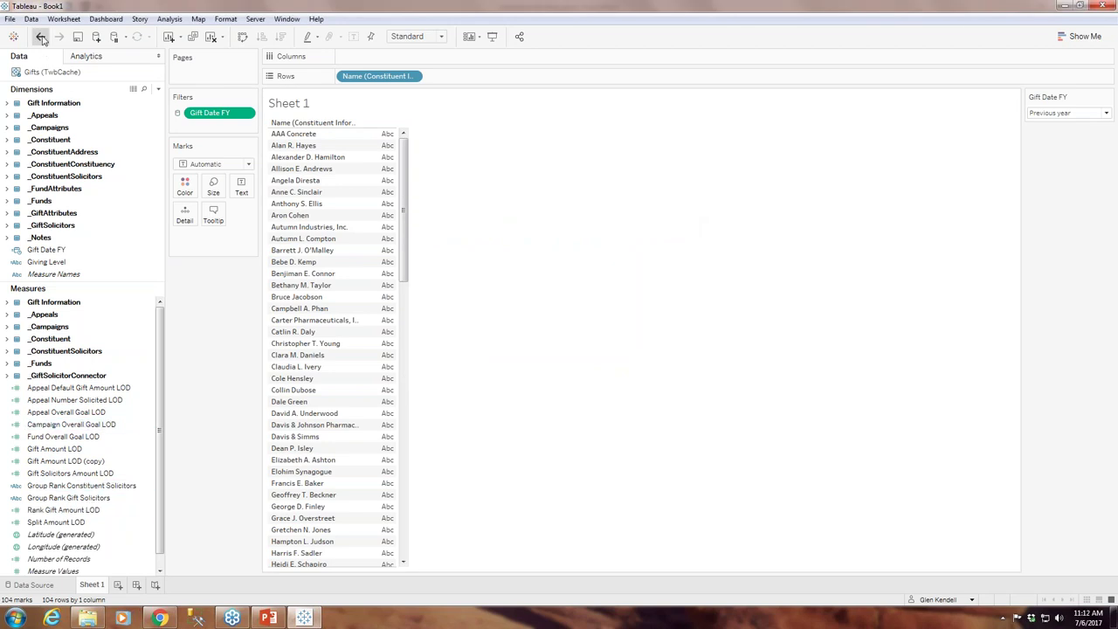
left_click(40, 36)
Step: Plot the sum of Gift Amount LOD as horizontal bars for each constituent name
left_click_drag(54, 448, 479, 80)
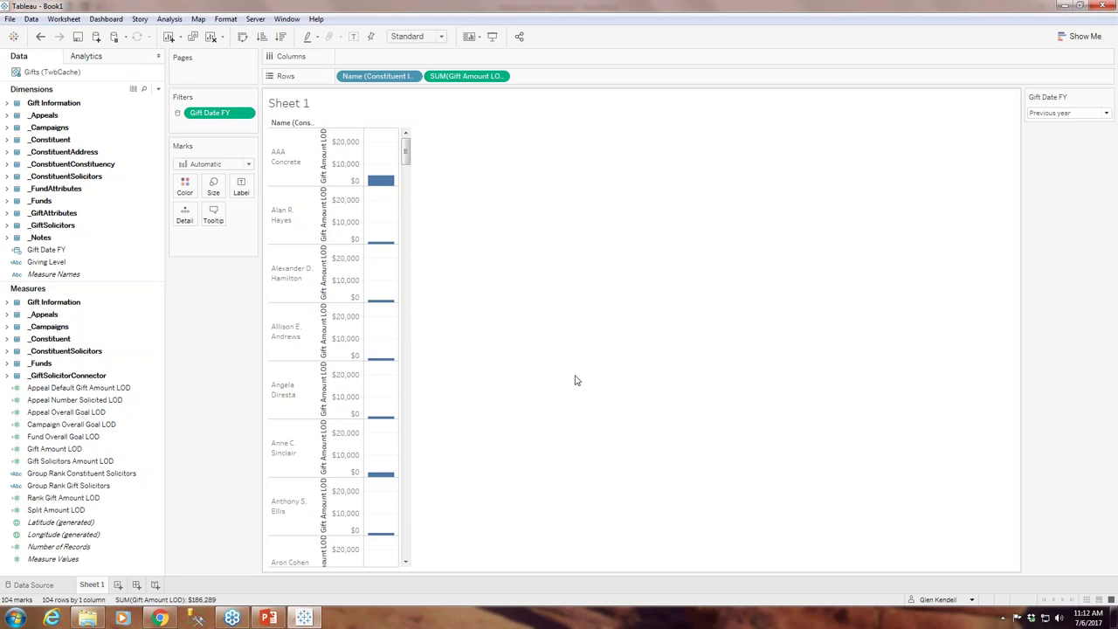
mouse_move(381, 185)
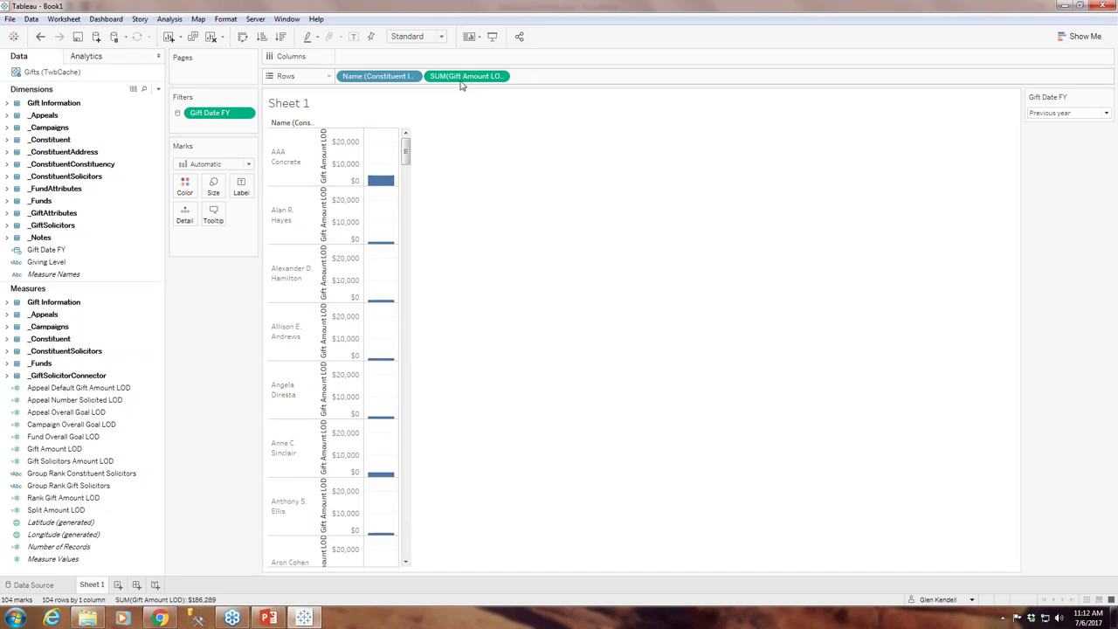
left_click_drag(468, 76, 359, 55)
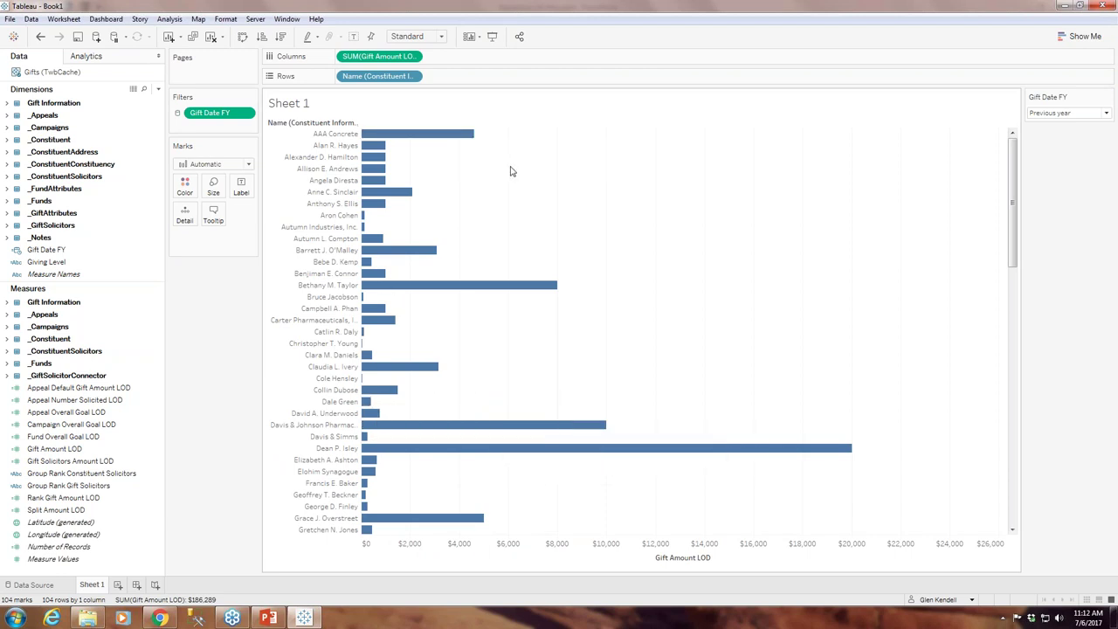
Step: Move SUM(Gift Amount LOD) from the columns to the Text mark and look through the amounts per constituent
left_click_drag(378, 55, 244, 190)
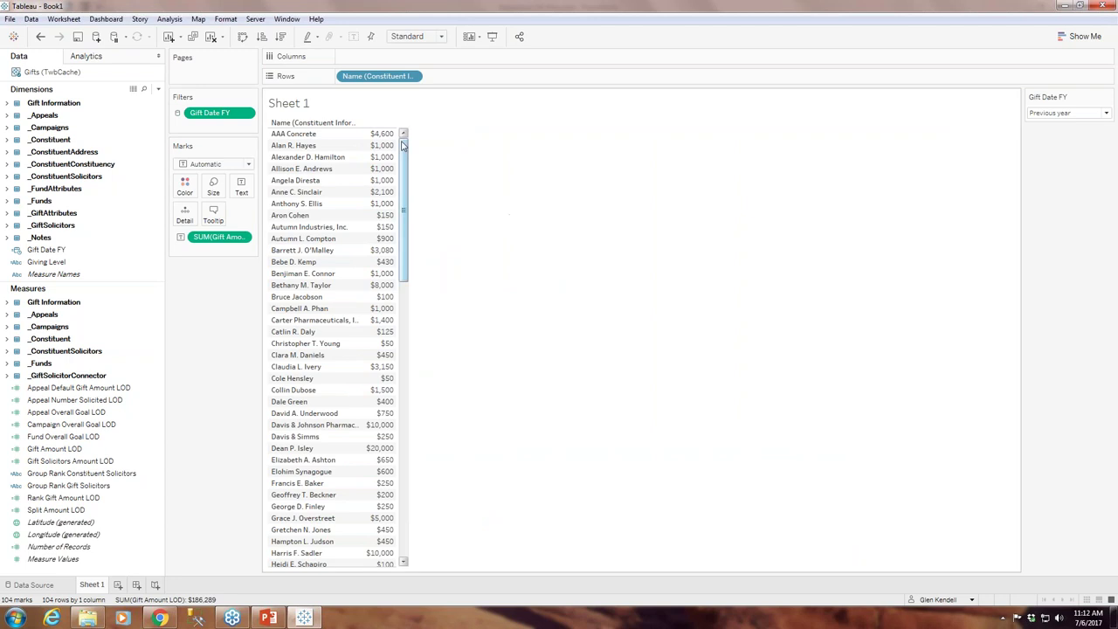
mouse_move(404, 148)
left_mouse_down()
mouse_move(399, 473)
mouse_move(411, 140)
left_mouse_up()
scroll(385, 179, "down", 1)
scroll(376, 192, "down", 1)
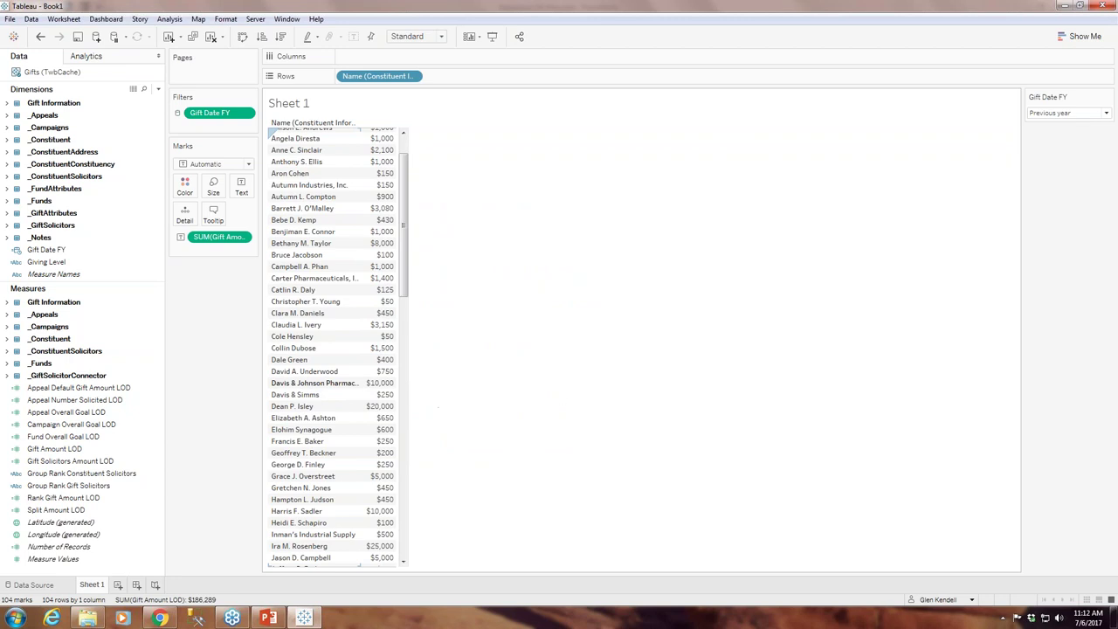
Step: Group the constituents by Giving Level by placing that dimension ahead of Name (Constituent Information) in the rows
left_click(56, 273)
left_click(55, 266)
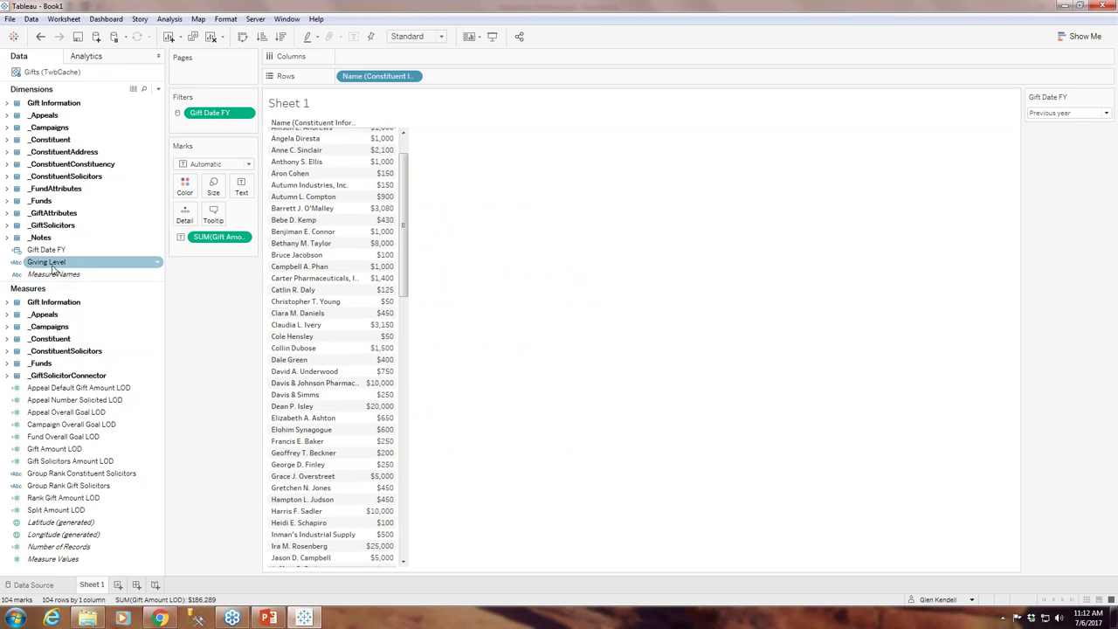
left_click_drag(50, 269, 345, 86)
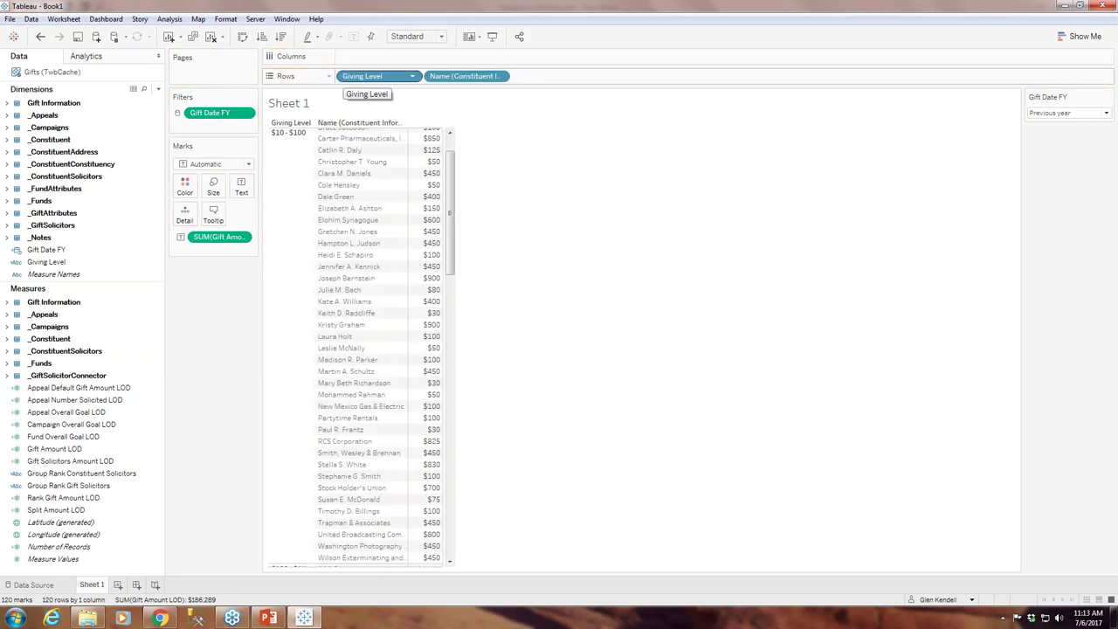
scroll(411, 242, "up", 2)
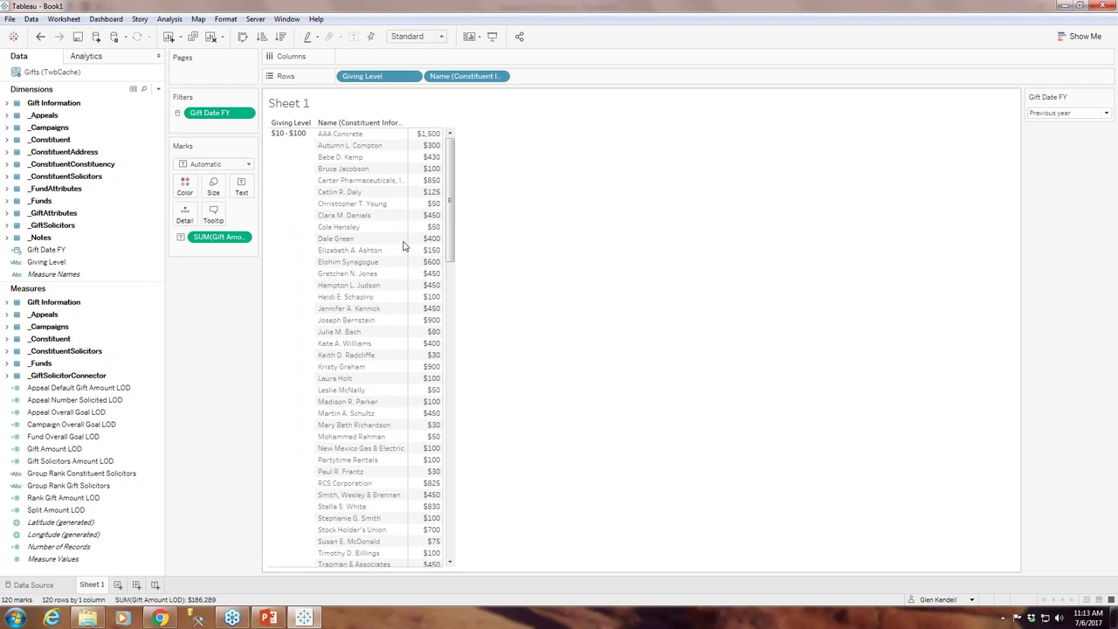
Step: Open an editable copy of Giving Level, enlarge the calculation editor to review the full gift amount brackets, and close it
right_click(50, 263)
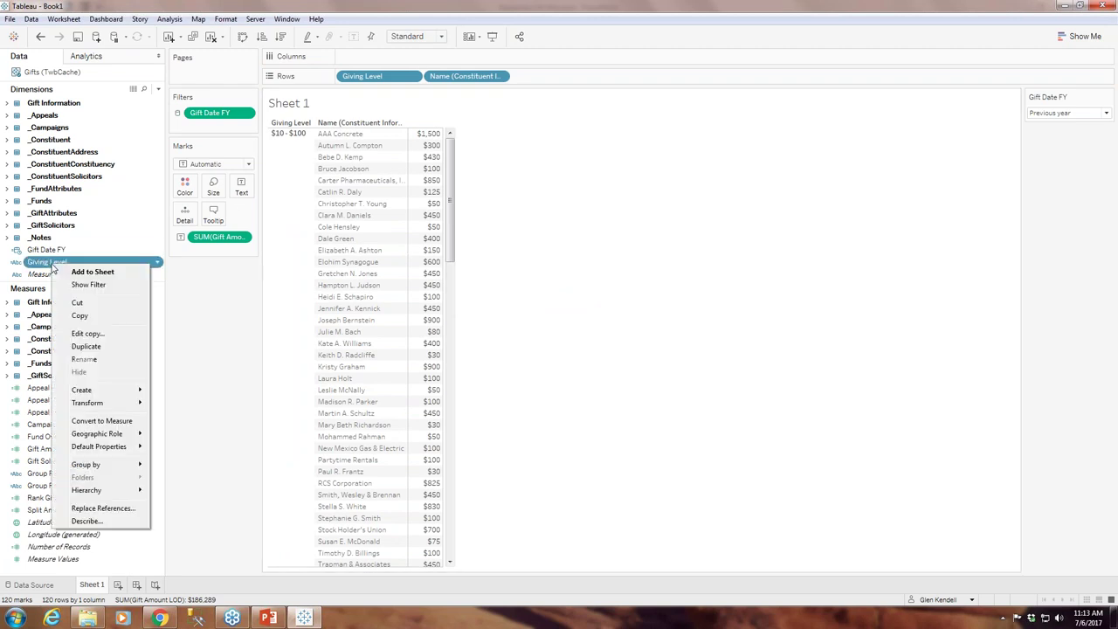
left_click(91, 337)
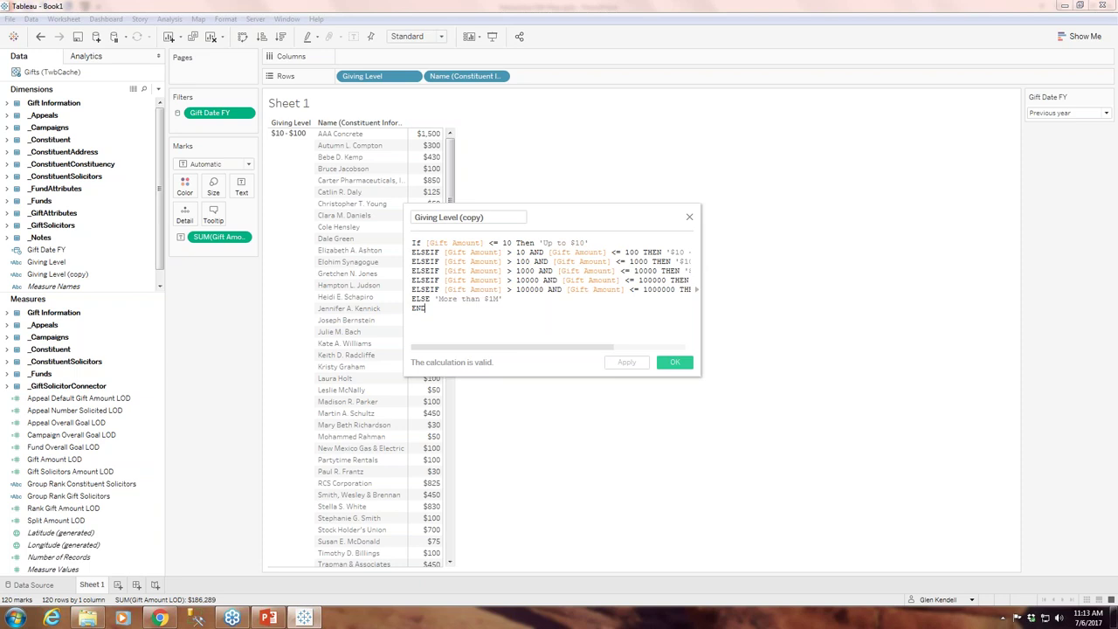
left_click_drag(700, 377, 817, 439)
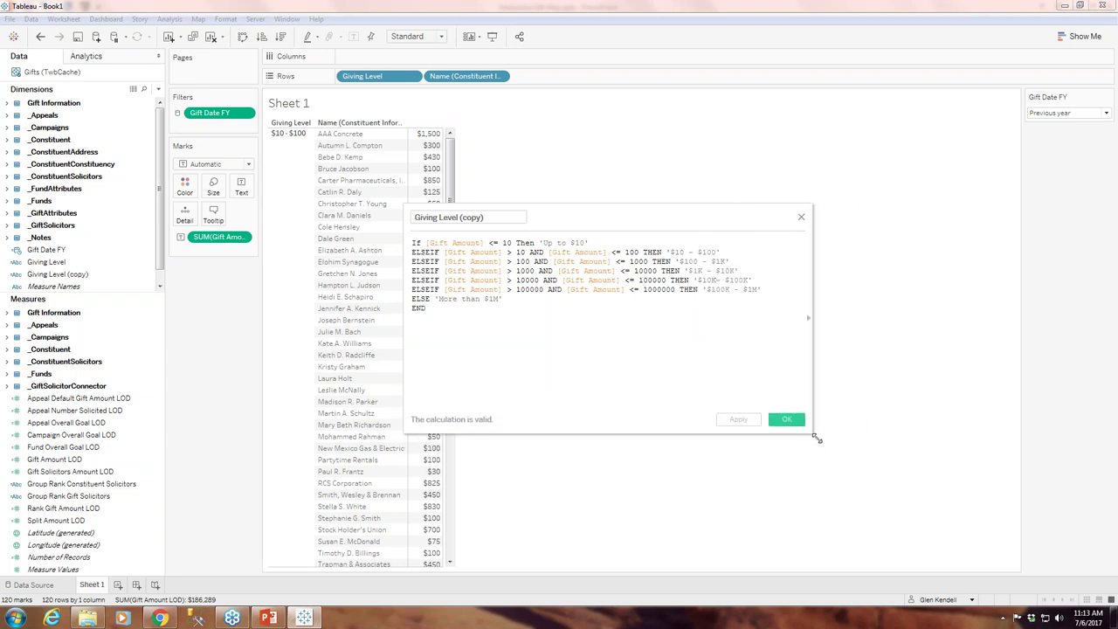
left_click(526, 318)
left_click(802, 219)
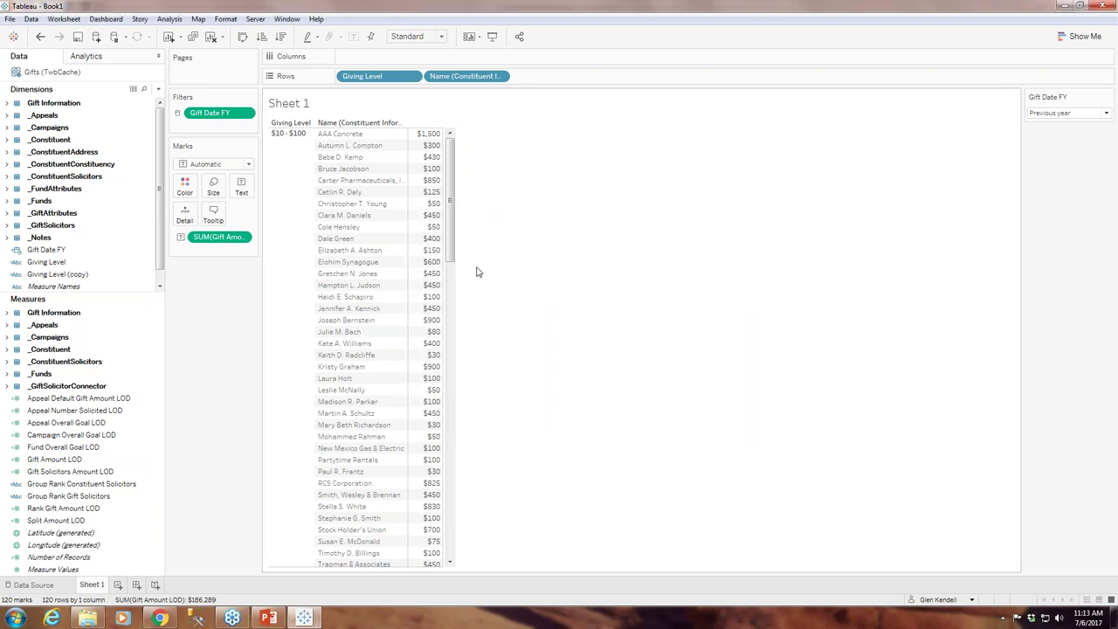
Step: Widen the Name (Constituent Information) column to fit the full names, and look through the constituents in every giving level
left_click_drag(407, 280, 571, 270)
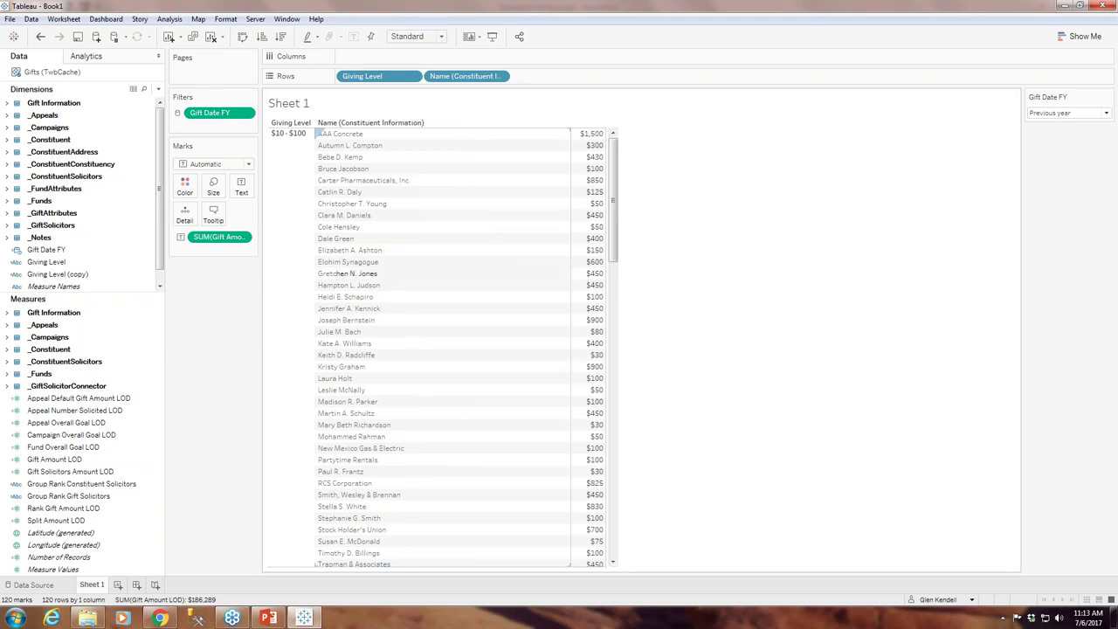
left_click_drag(569, 278, 714, 276)
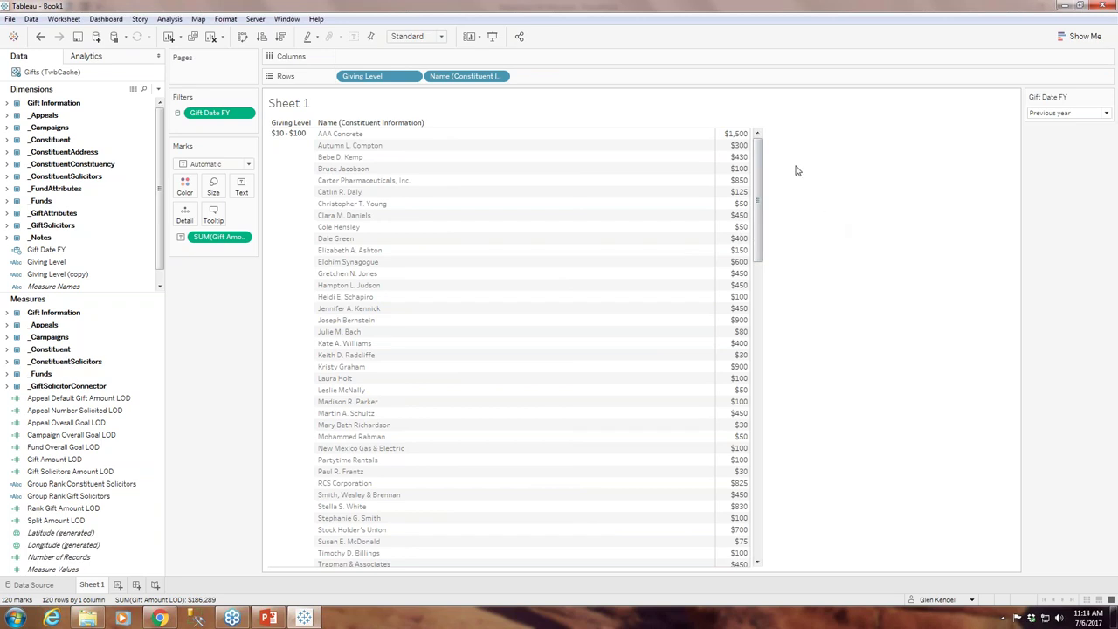
left_click_drag(761, 168, 734, 469)
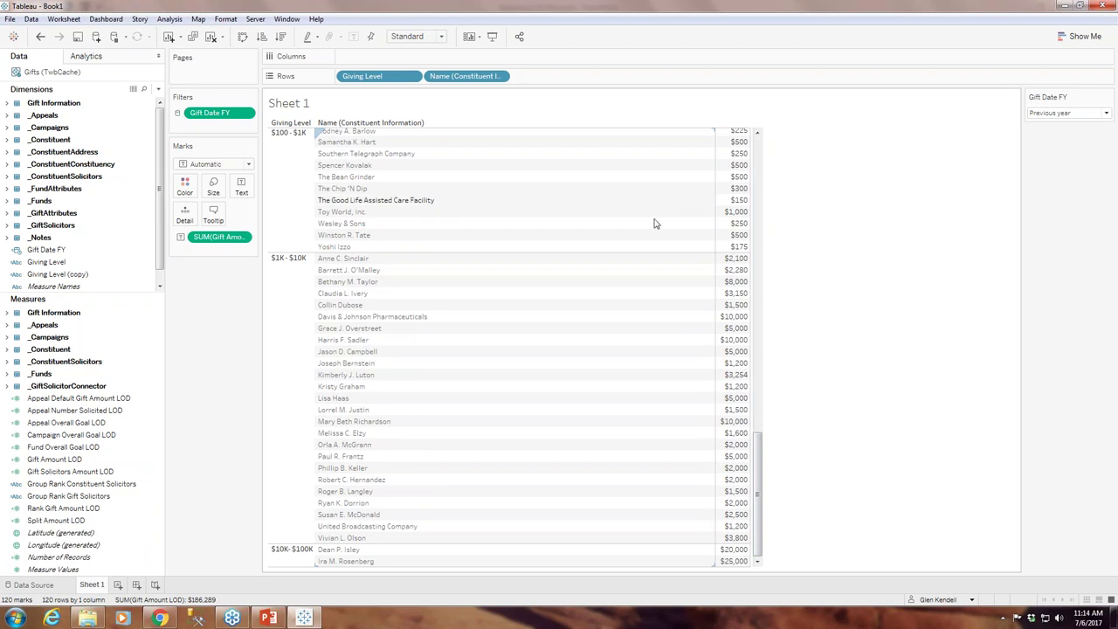
left_click_drag(759, 516, 756, 210)
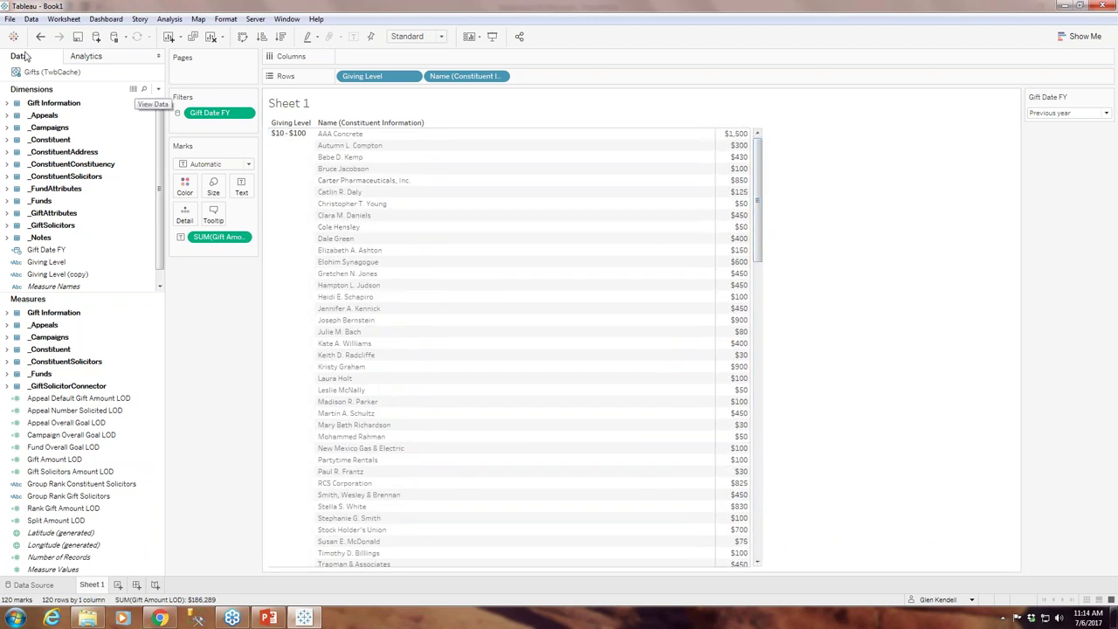
Step: Add the Gift Type dimension from Gift Information as a filter on the worksheet
left_click(8, 104)
scroll(89, 170, "down", 5)
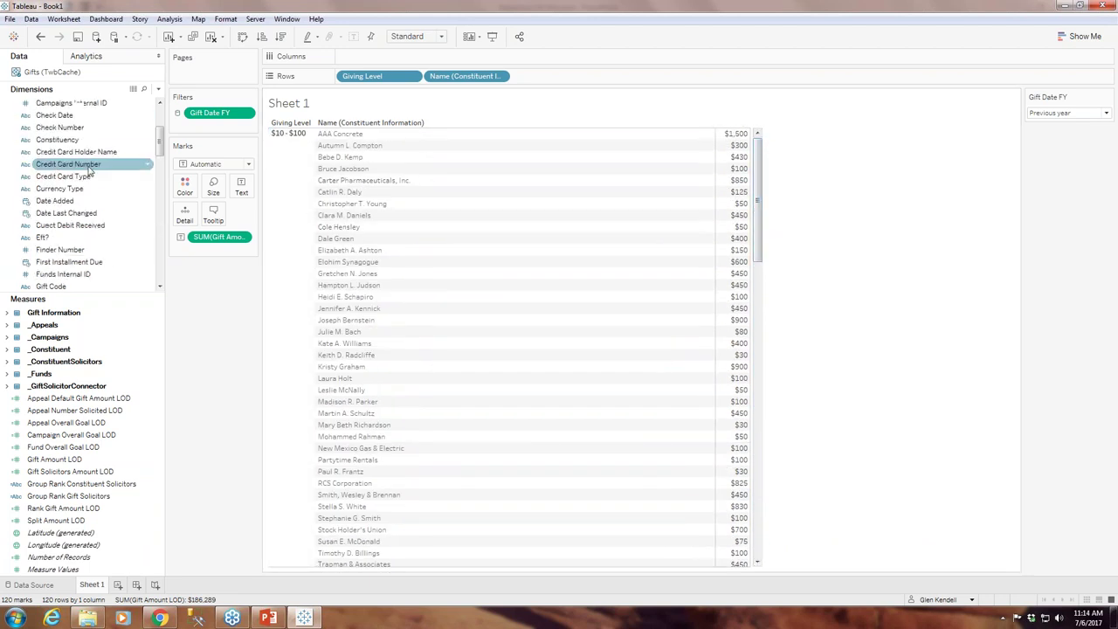
scroll(88, 170, "down", 4)
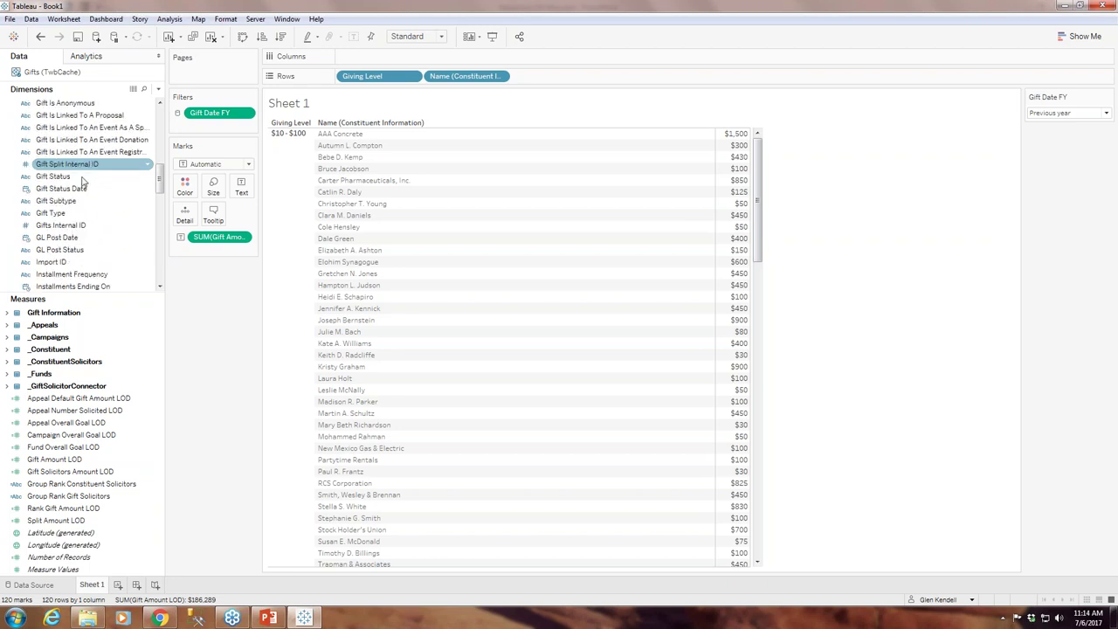
left_click(48, 214)
left_click_drag(137, 140, 194, 124)
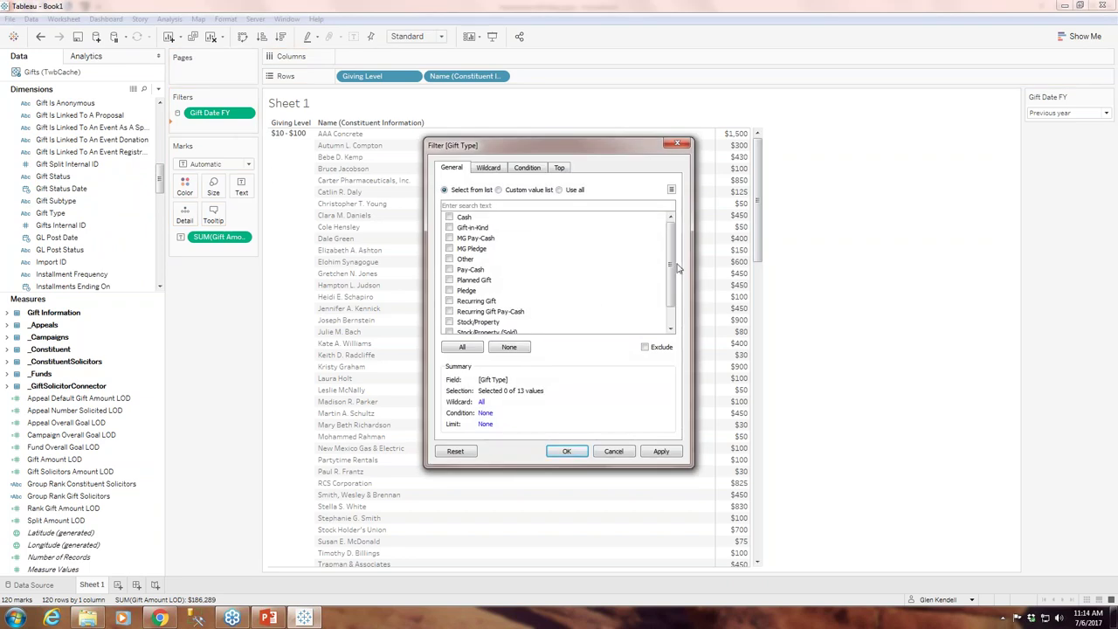
Step: Include every gift type except Recurring Gift, Pledge and MG Pledge in the Gift Type filter and apply it
left_click_drag(670, 264, 670, 280)
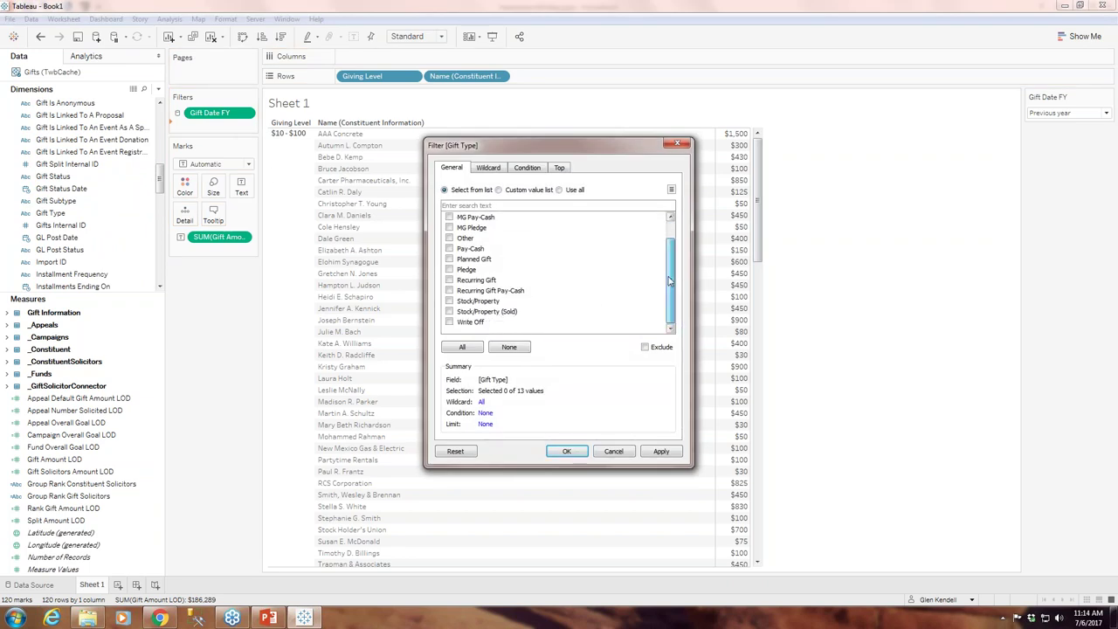
left_click(470, 348)
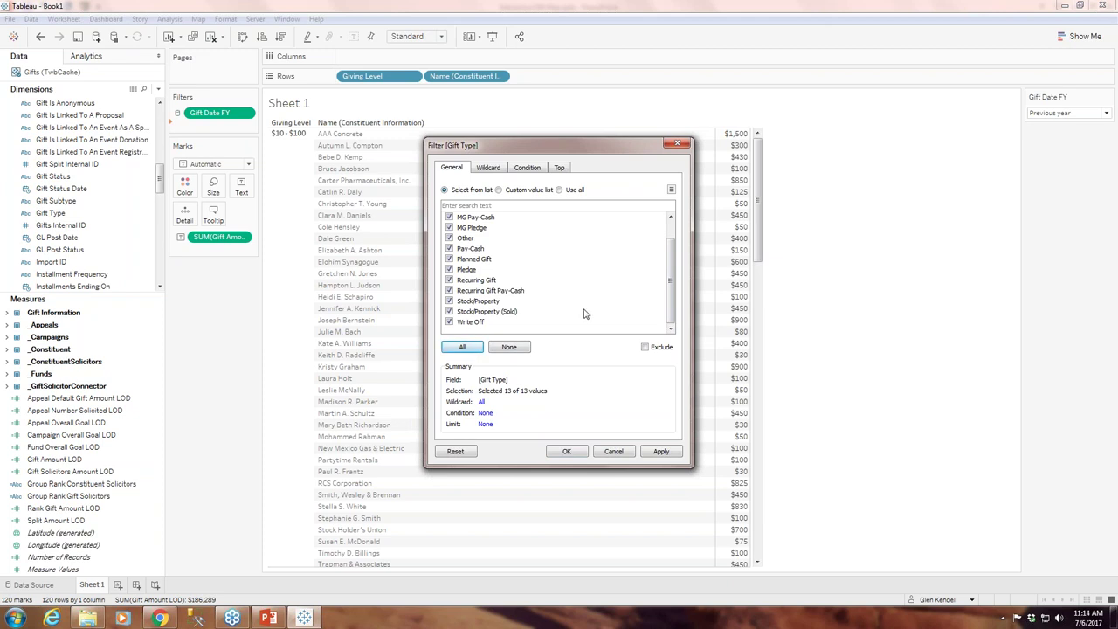
left_click(449, 291)
left_click(449, 280)
left_click(449, 290)
scroll(551, 304, "up", 1)
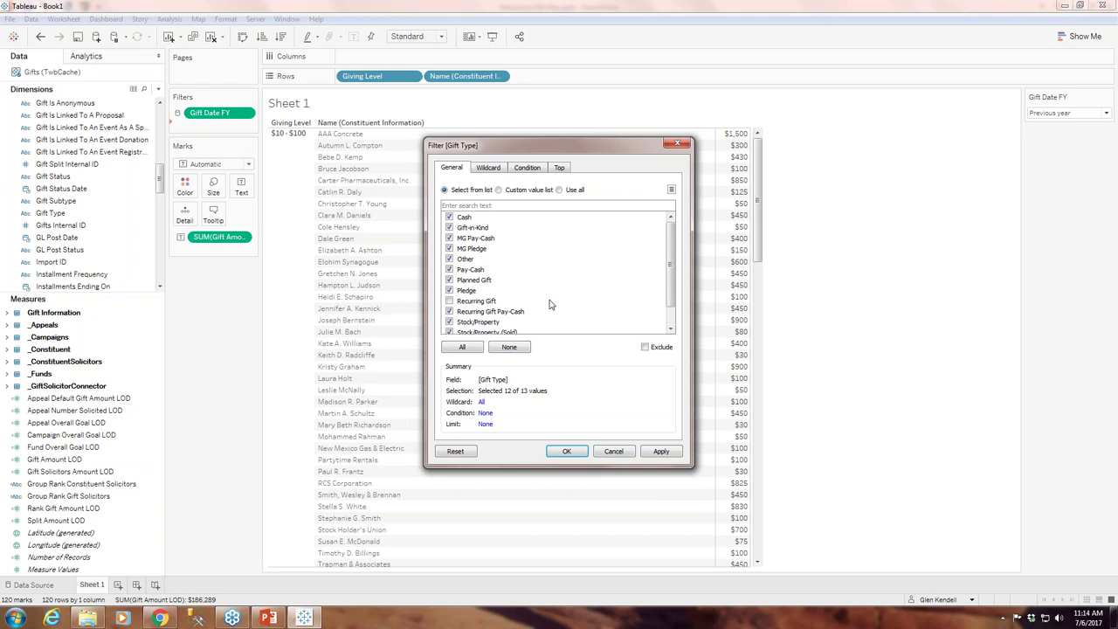
left_click(451, 290)
left_click(449, 249)
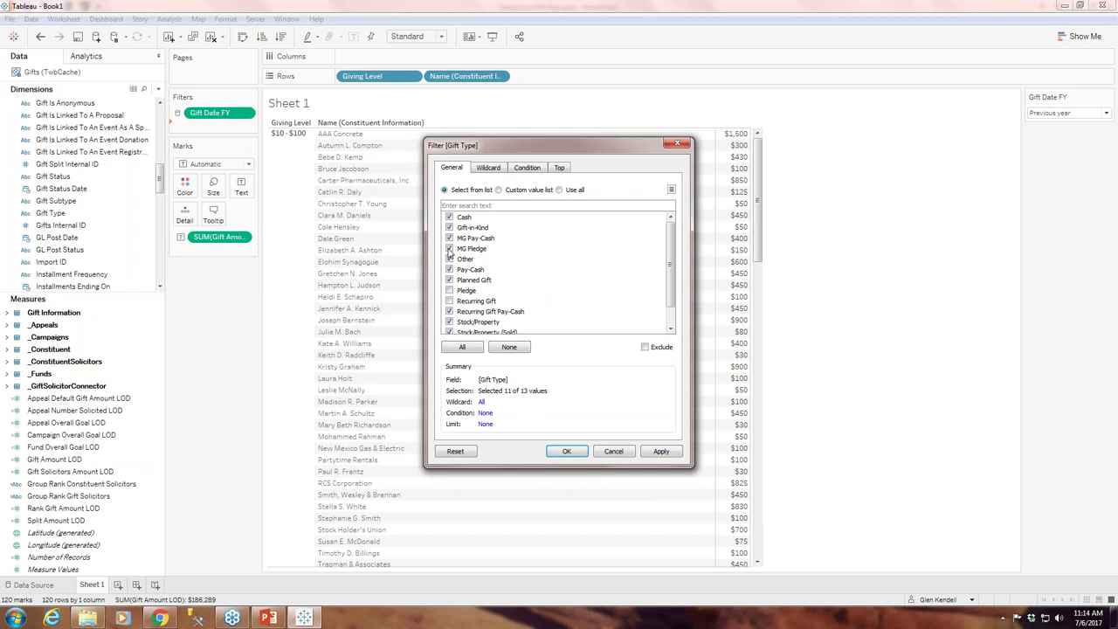
left_click(661, 451)
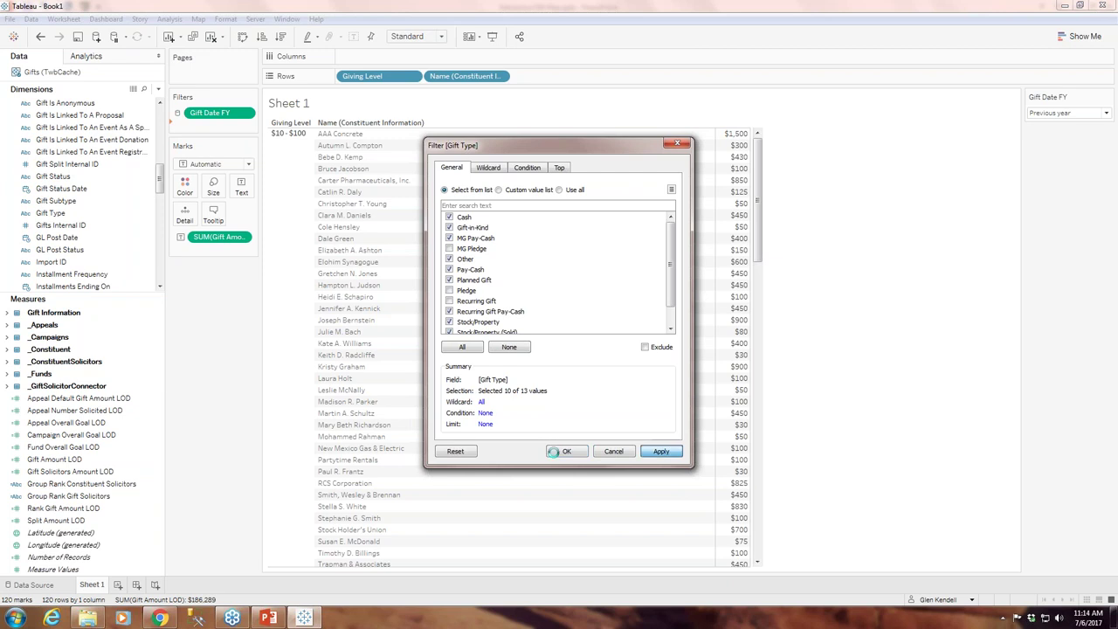
left_click(559, 452)
Step: Show the Gift Type filter beside the view and change it to a Multiple Values (dropdown) control
left_click(246, 127)
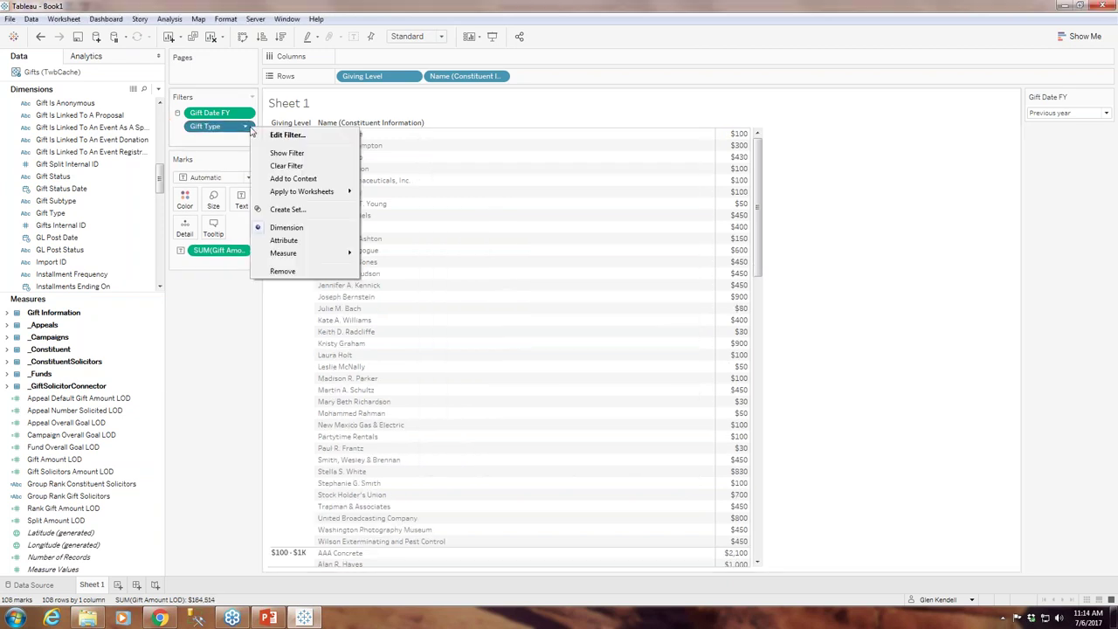
left_click(298, 154)
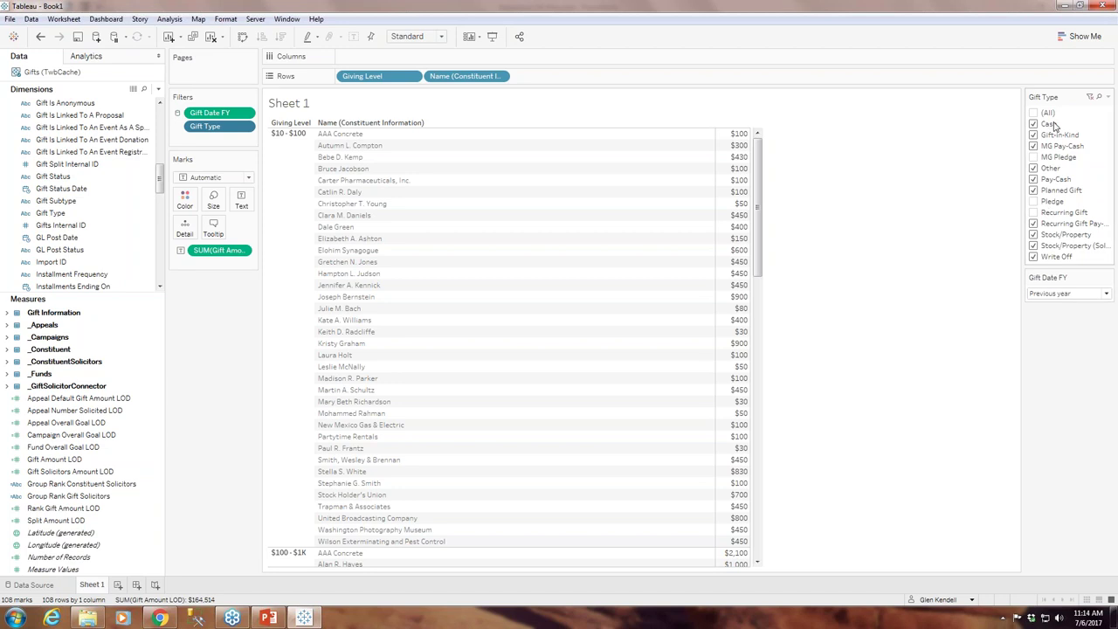
left_click(1108, 98)
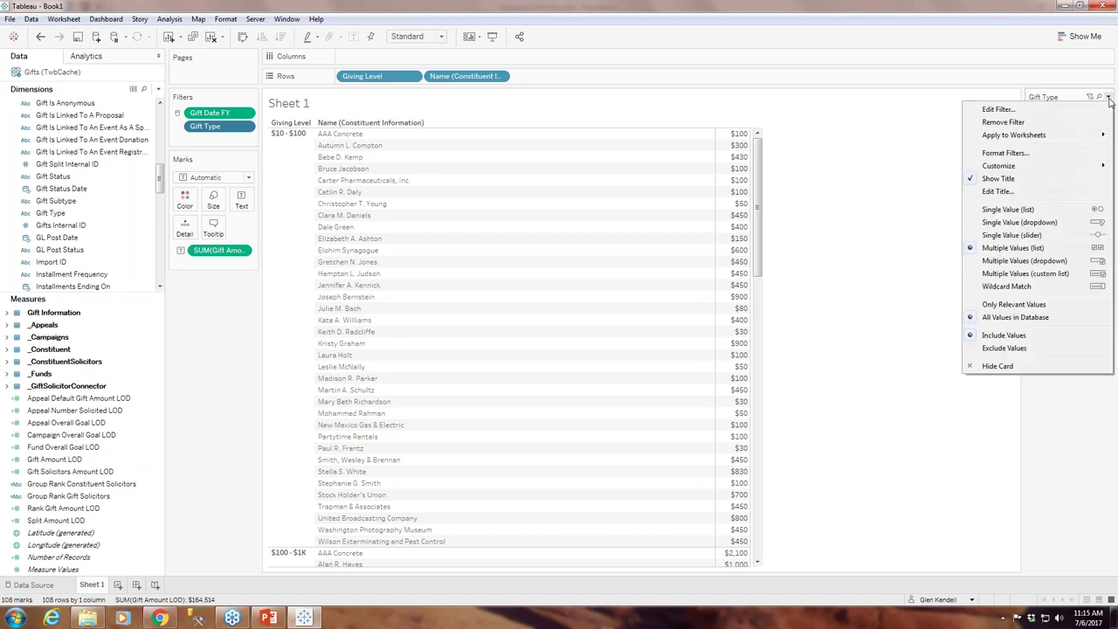
left_click(1024, 260)
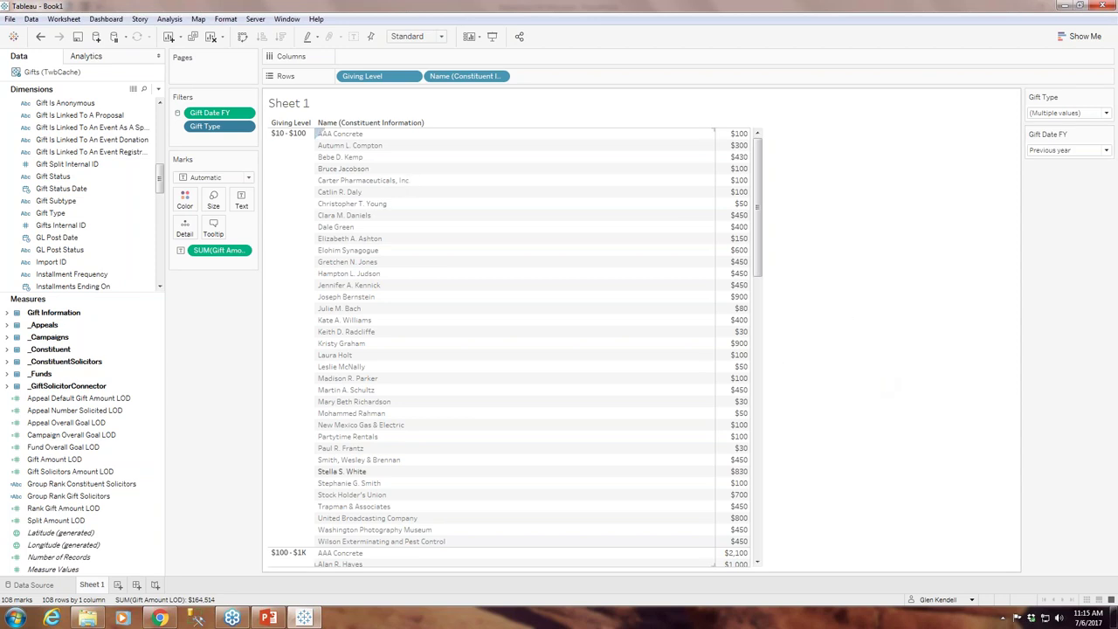
Step: Open the formatting options for the gift amounts and set the default worksheet font size to 14
right_click(742, 185)
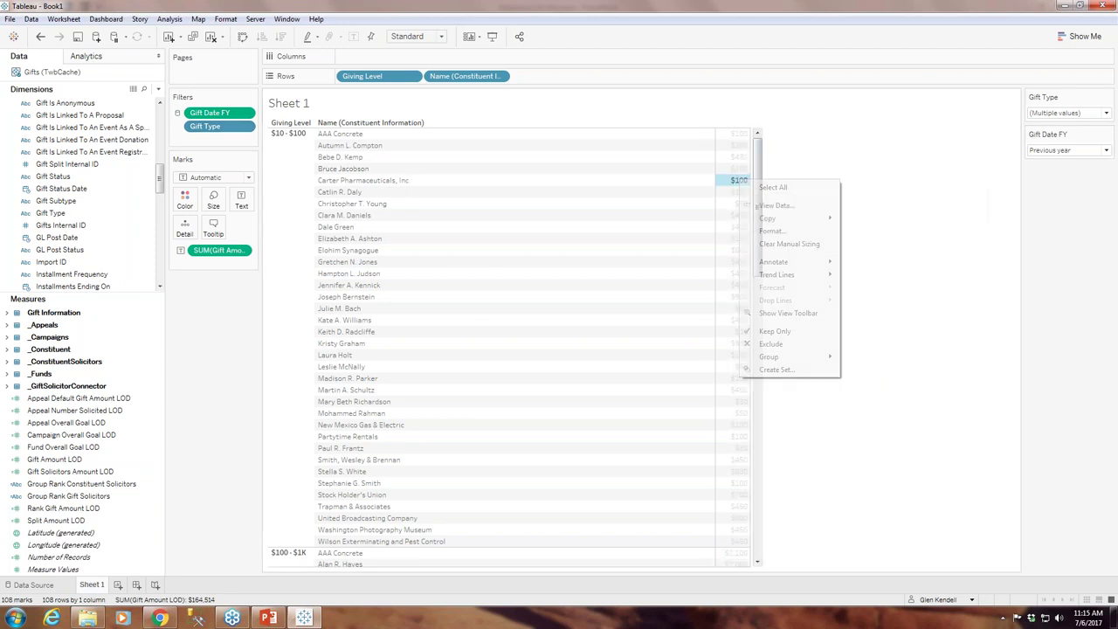
left_click(776, 236)
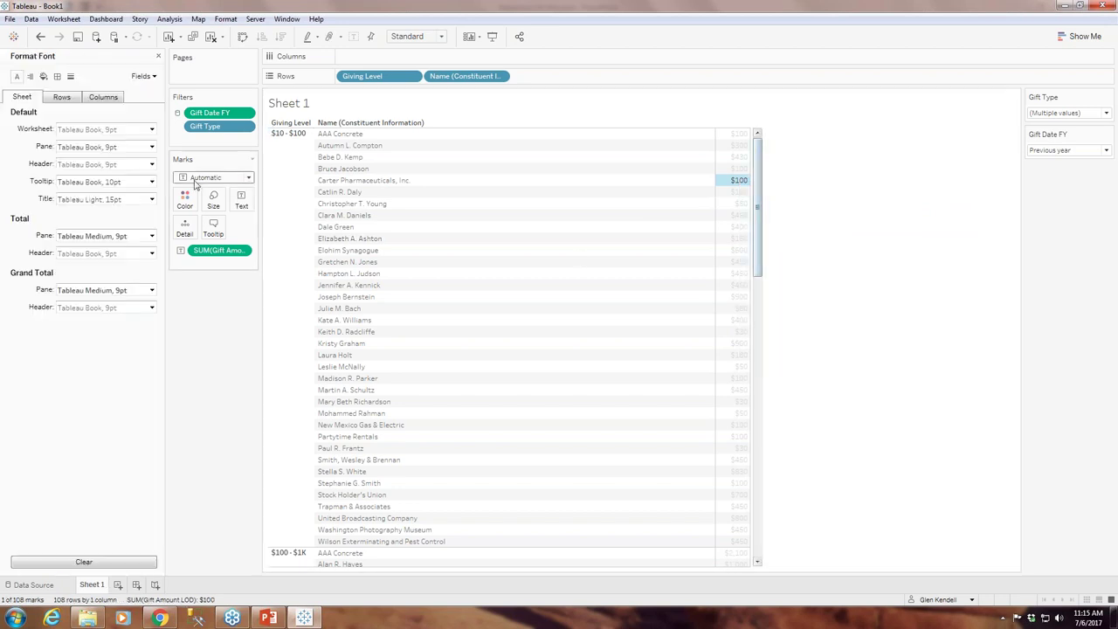
left_click(152, 129)
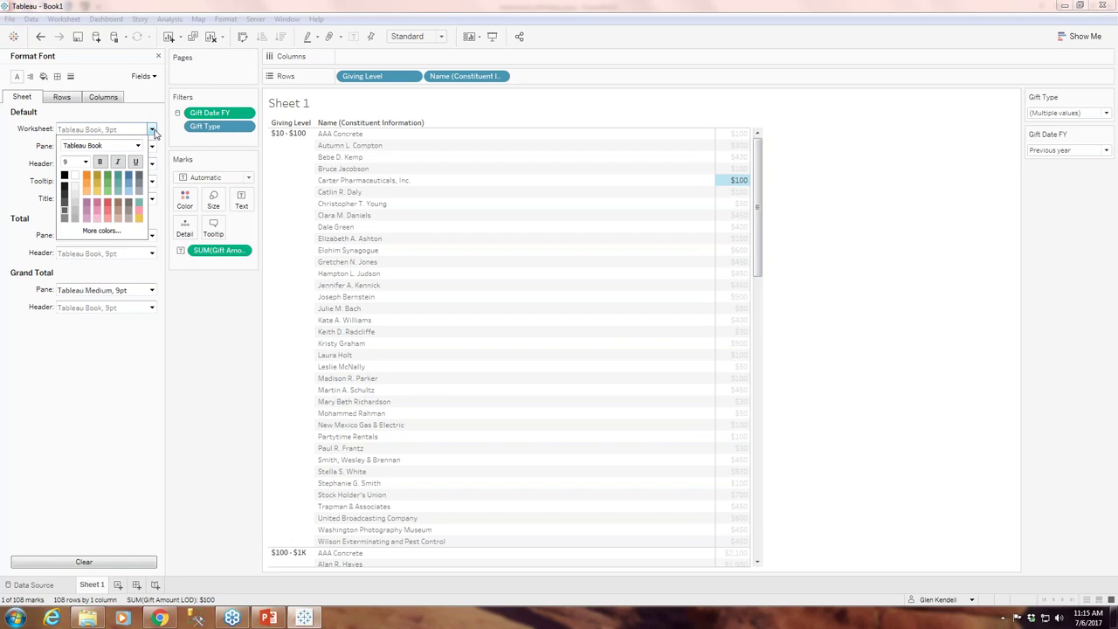
left_click(87, 163)
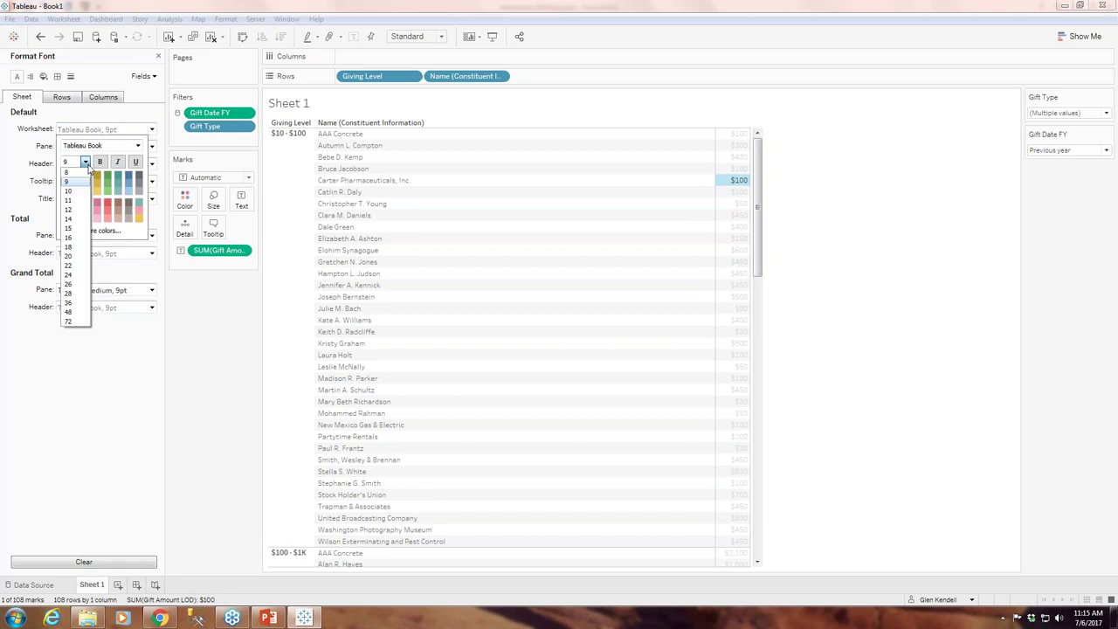
left_click(79, 224)
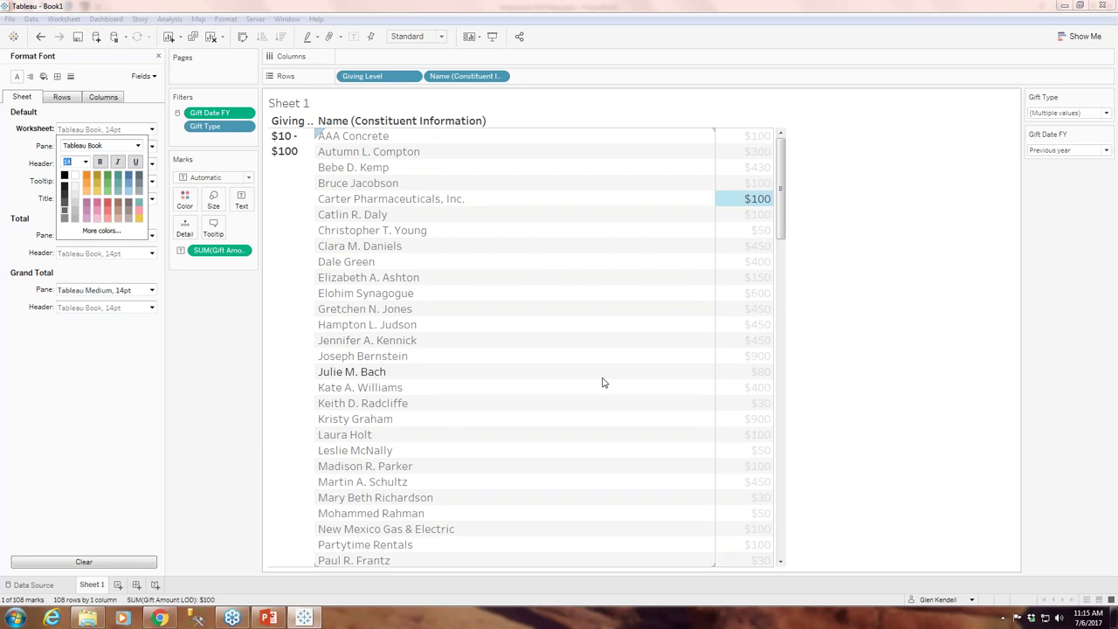
left_click(19, 168)
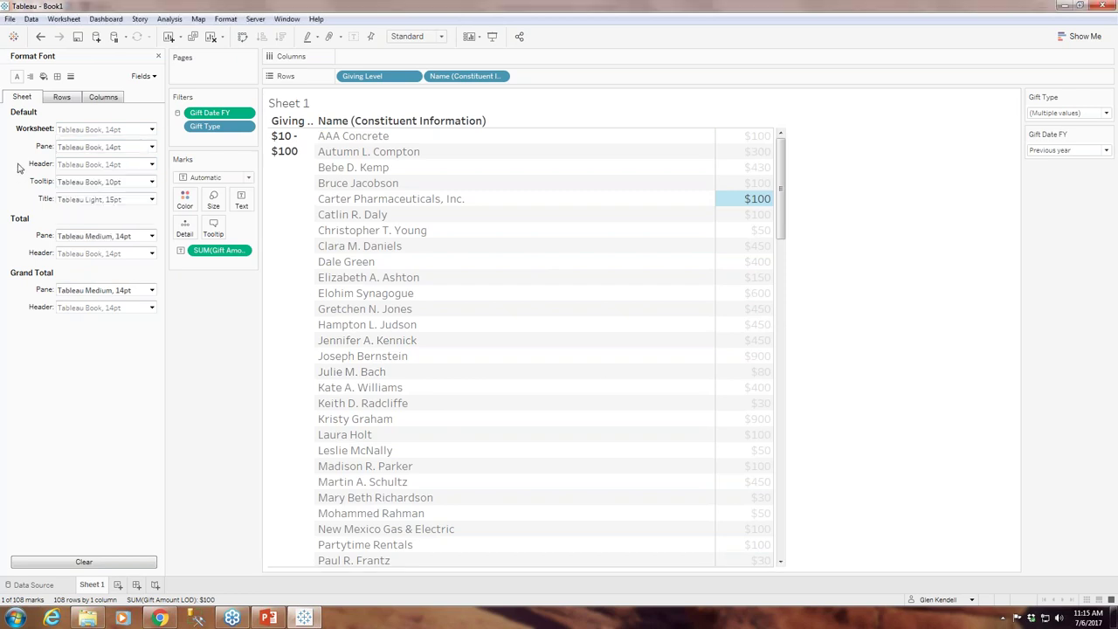
Step: Change the row banding colour of both the pane and the header to light blue
left_click(42, 77)
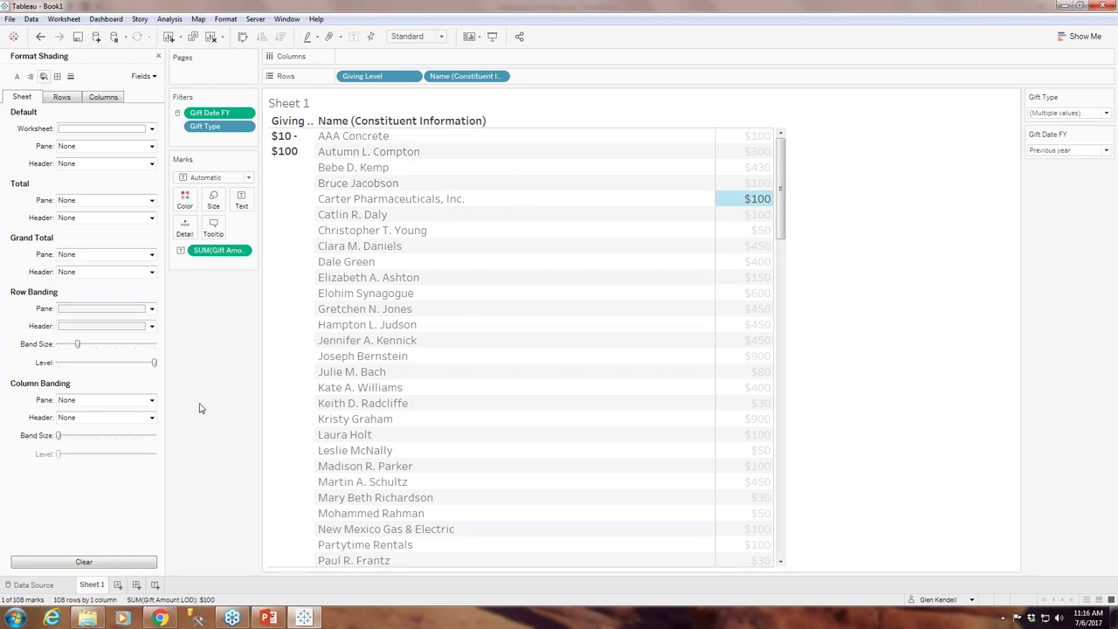
left_click(152, 309)
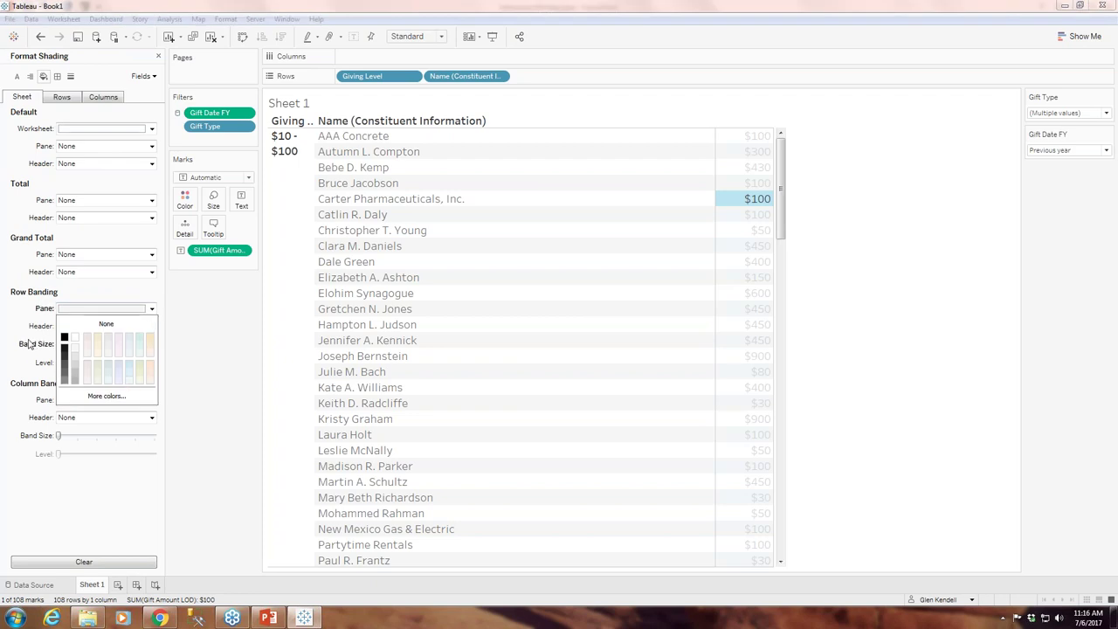
left_click(151, 326)
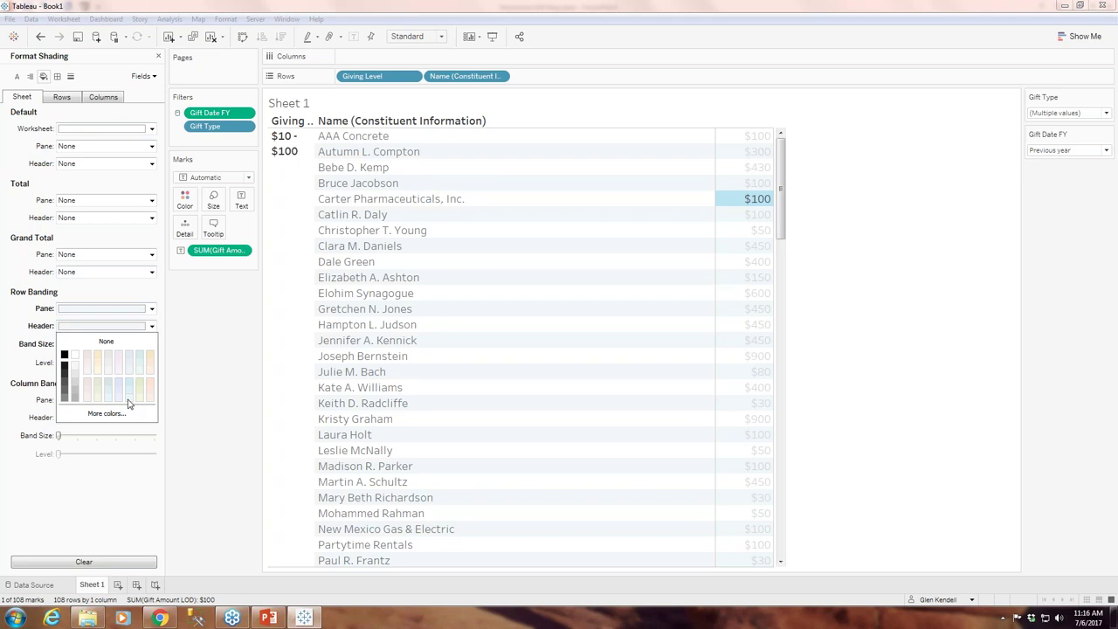
left_click(145, 293)
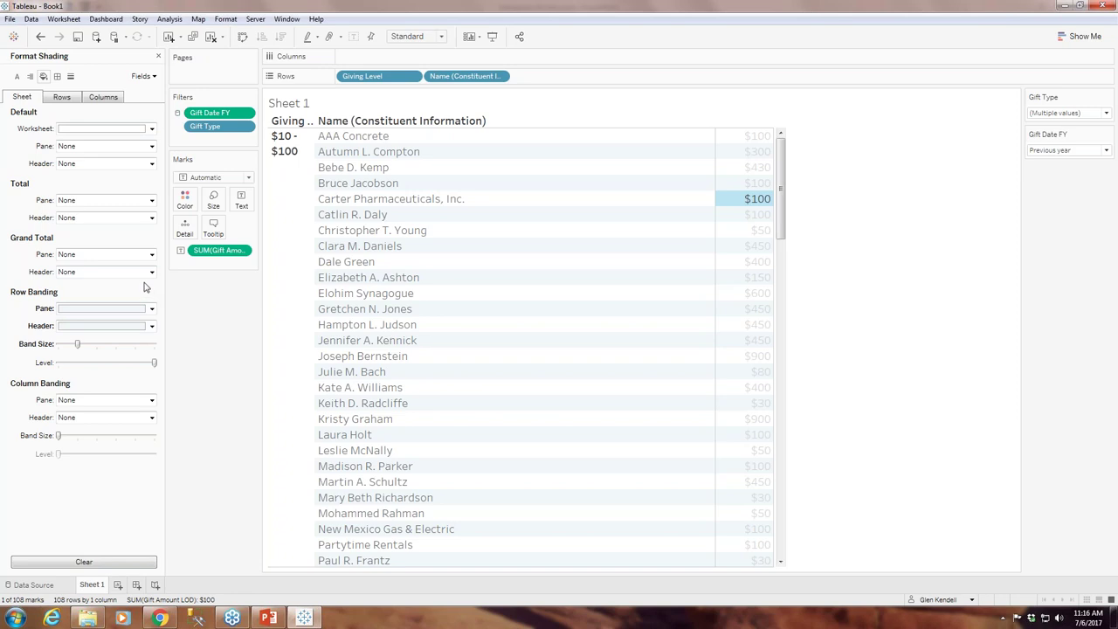
Step: Review the font formatting options available for the worksheet's columns and rows
left_click(16, 77)
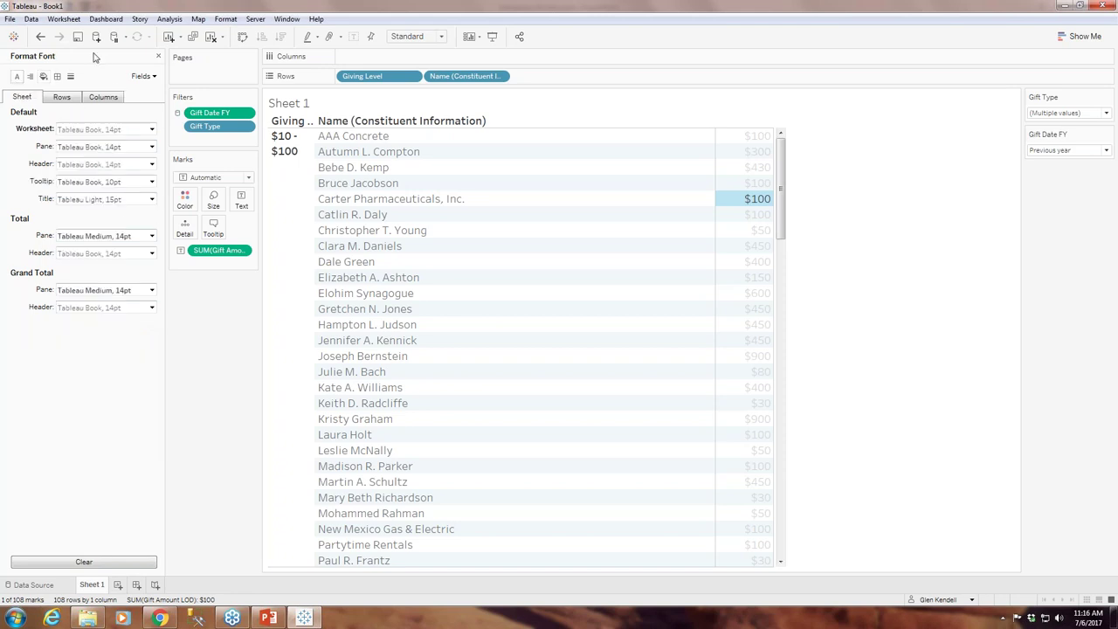
left_click(93, 98)
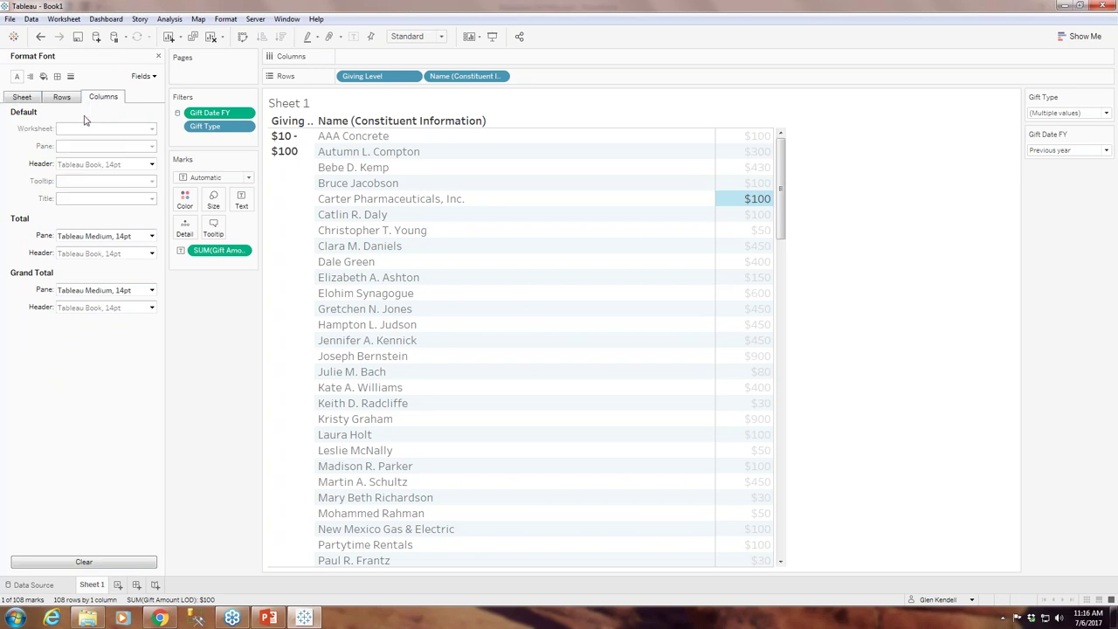
left_click(54, 97)
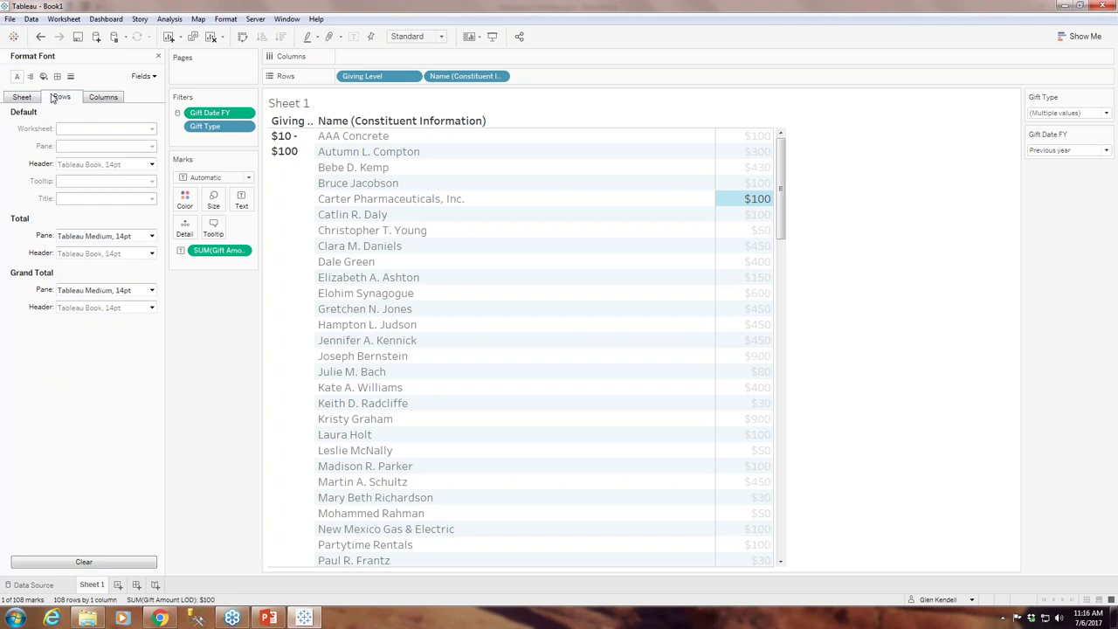
Step: Try to select the whole range of gift amounts by picking the first and last amounts in the table
left_click(750, 137)
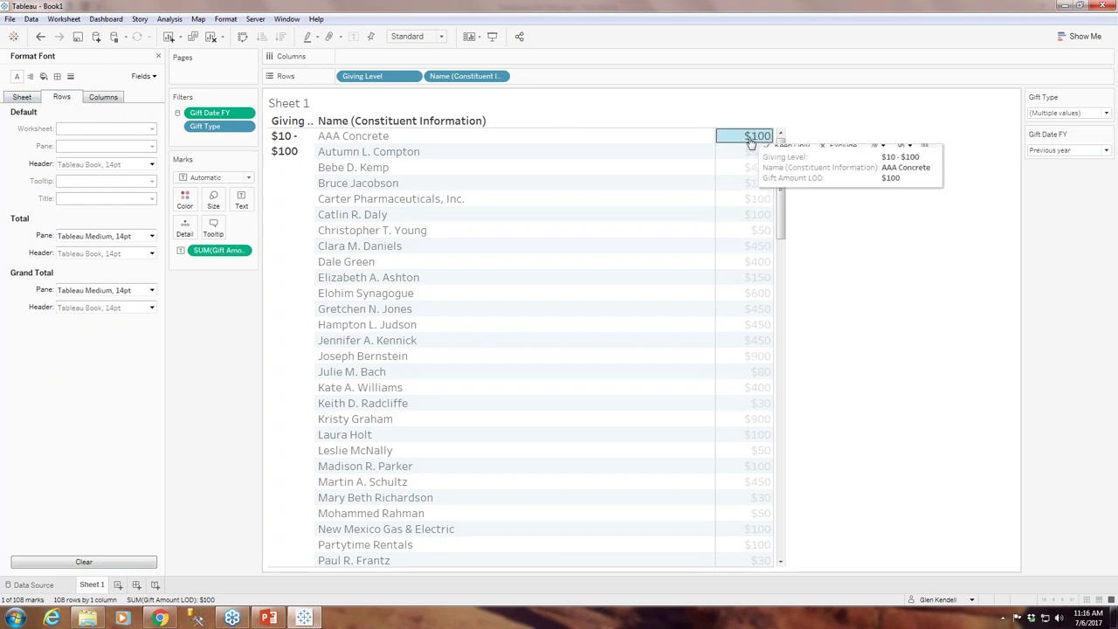
left_click_drag(784, 196, 783, 507)
left_click(753, 561, "ctrl")
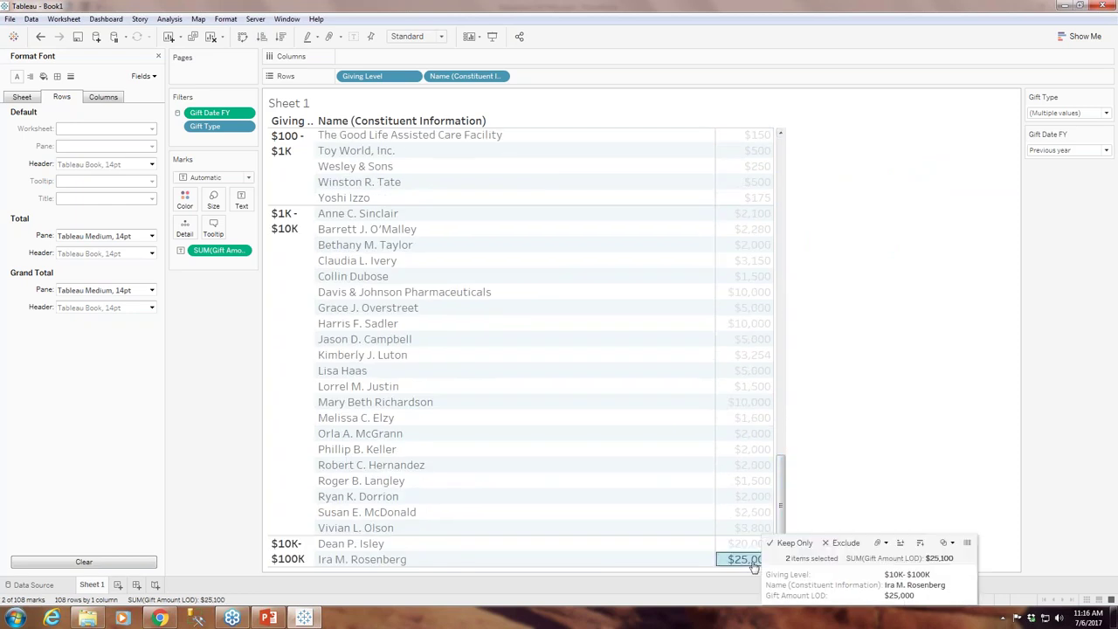
scroll(748, 505, "up", 7)
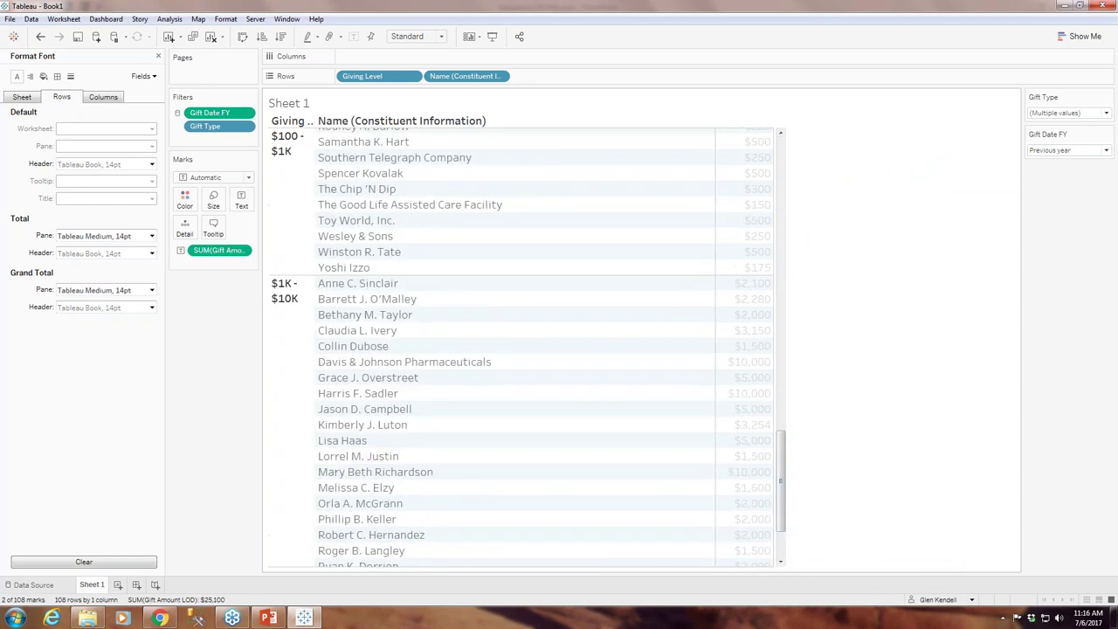
scroll(767, 214, "up", 8)
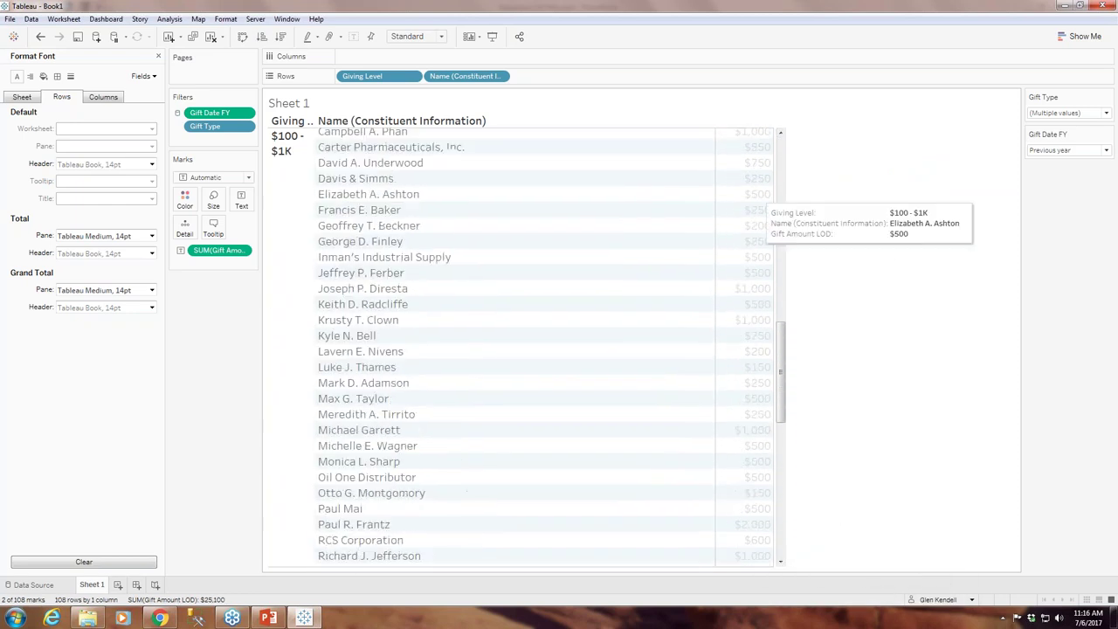
scroll(784, 299, "up", 10)
Step: Select the gift amounts of the first 25 constituents in the $10 - $100 giving level
left_click(741, 136)
left_click_drag(730, 148, 742, 566)
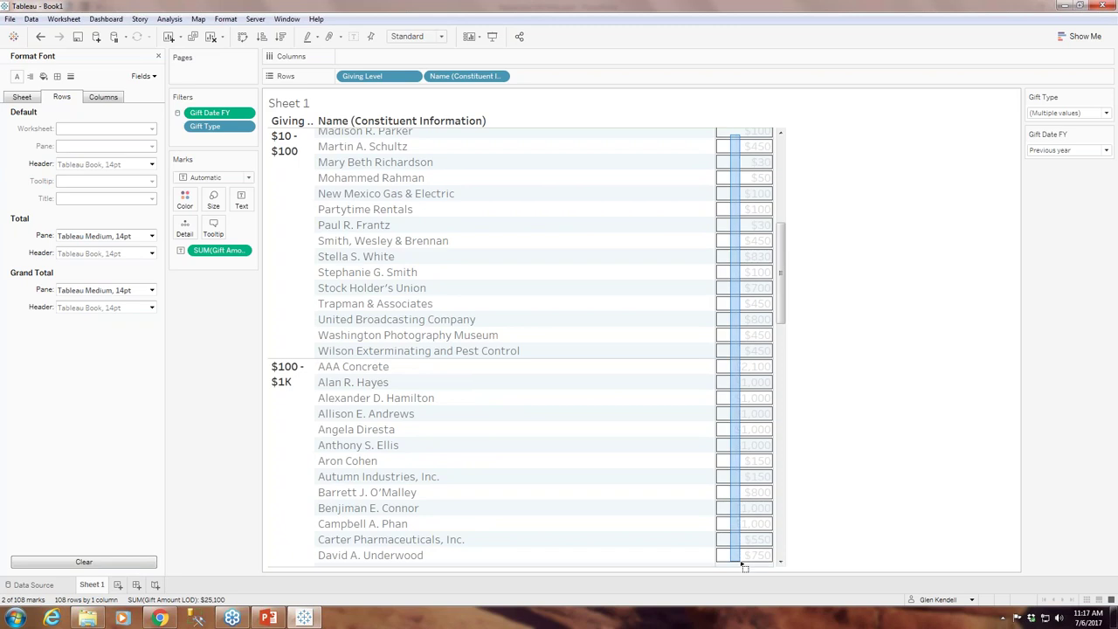
left_click_drag(742, 567, 743, 566)
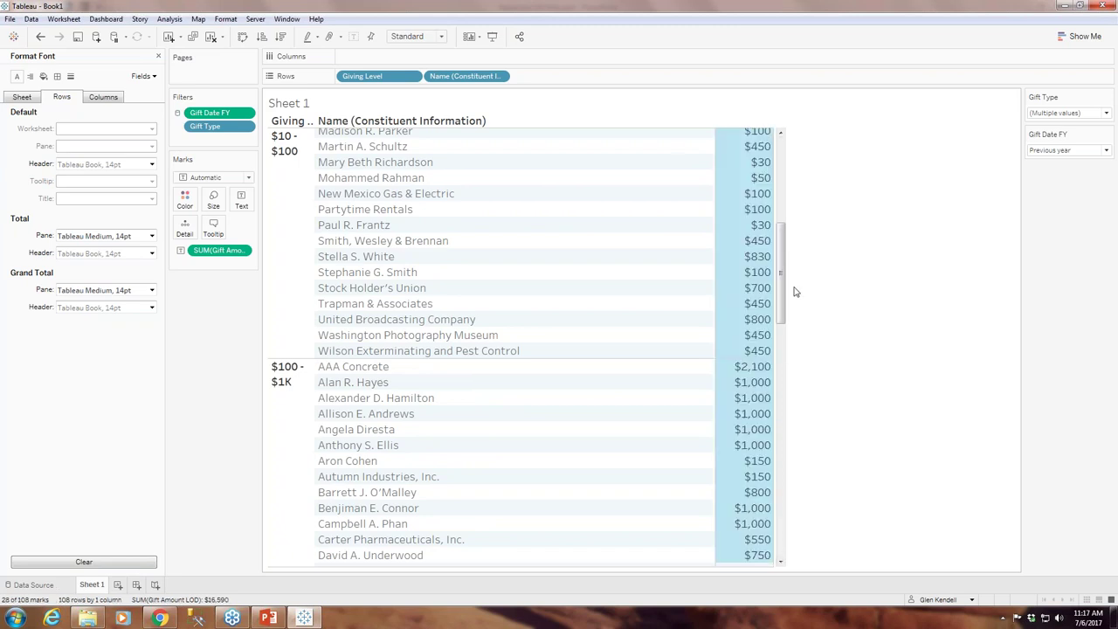
left_click_drag(779, 291, 793, 145)
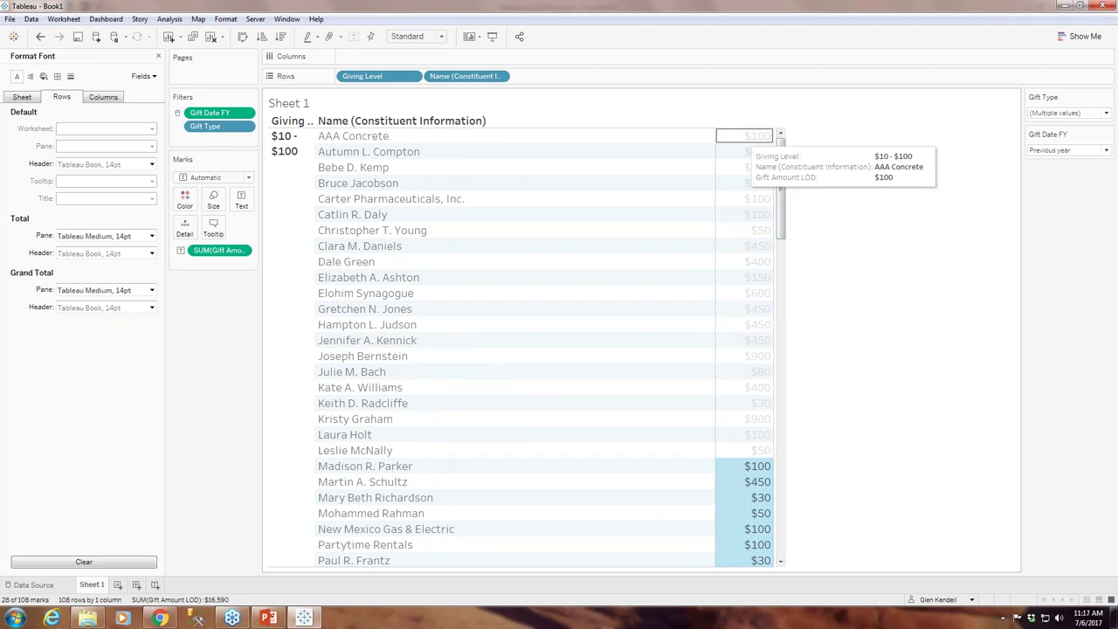
left_click_drag(744, 138, 735, 518)
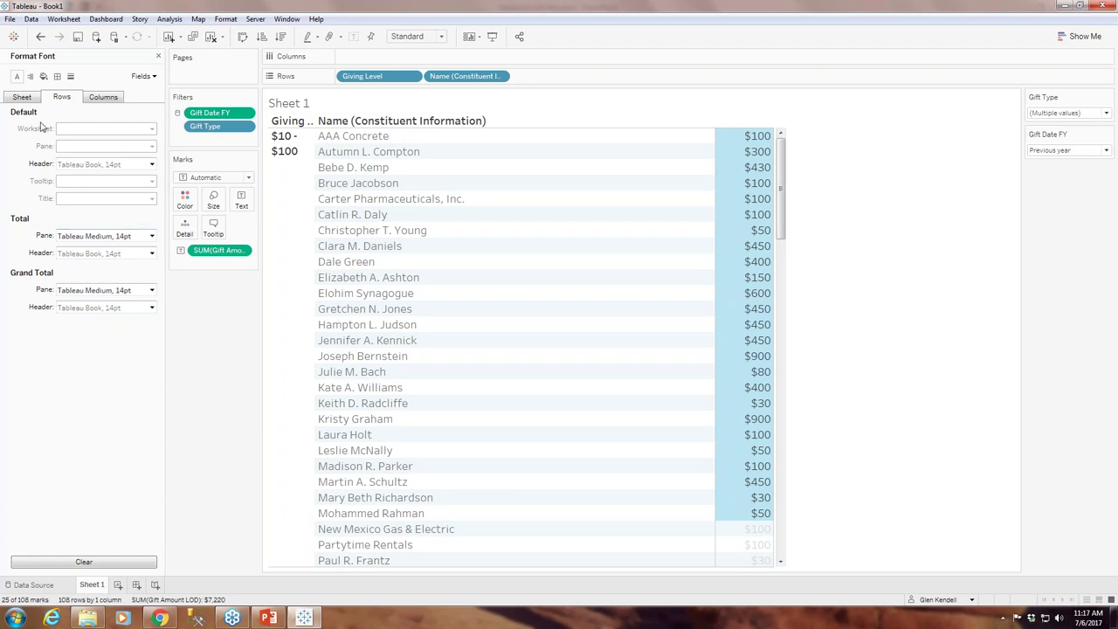
Step: Make the worksheet's default pane font bold
left_click(25, 98)
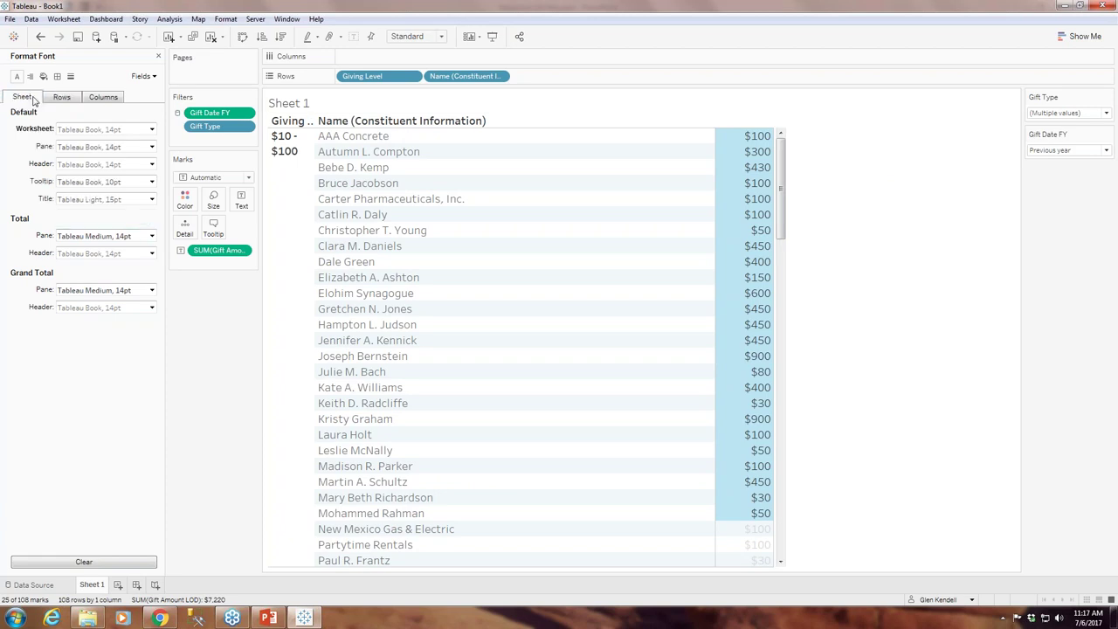
left_click(152, 147)
left_click(101, 180)
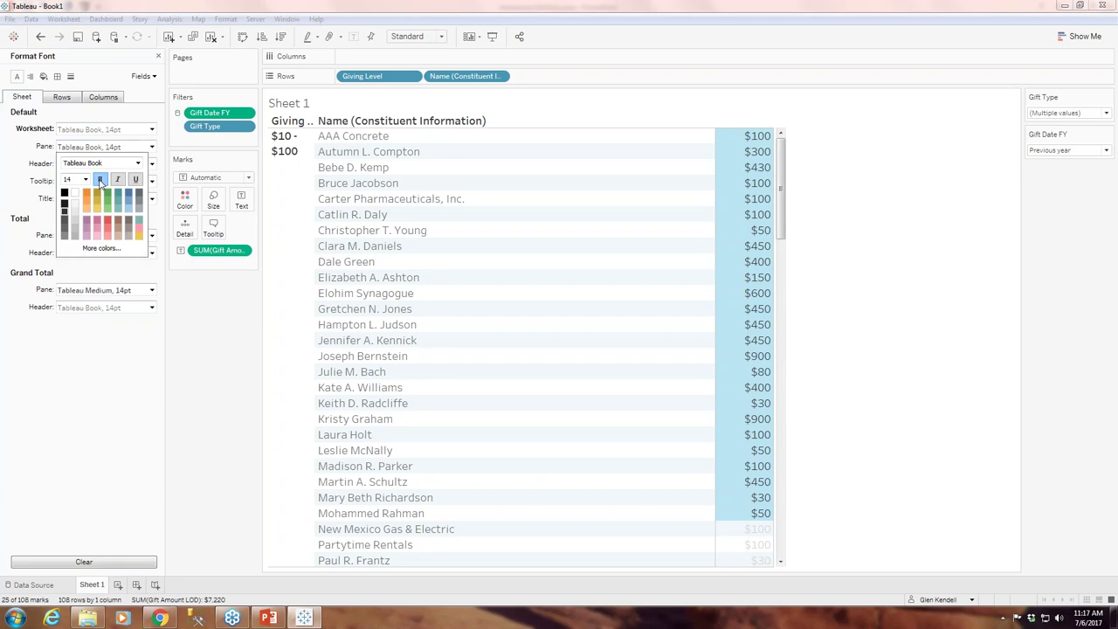
Step: Widen the Giving Level column until each level label fits on one line, and check the list down to the $10K - $100K level
left_click(807, 400)
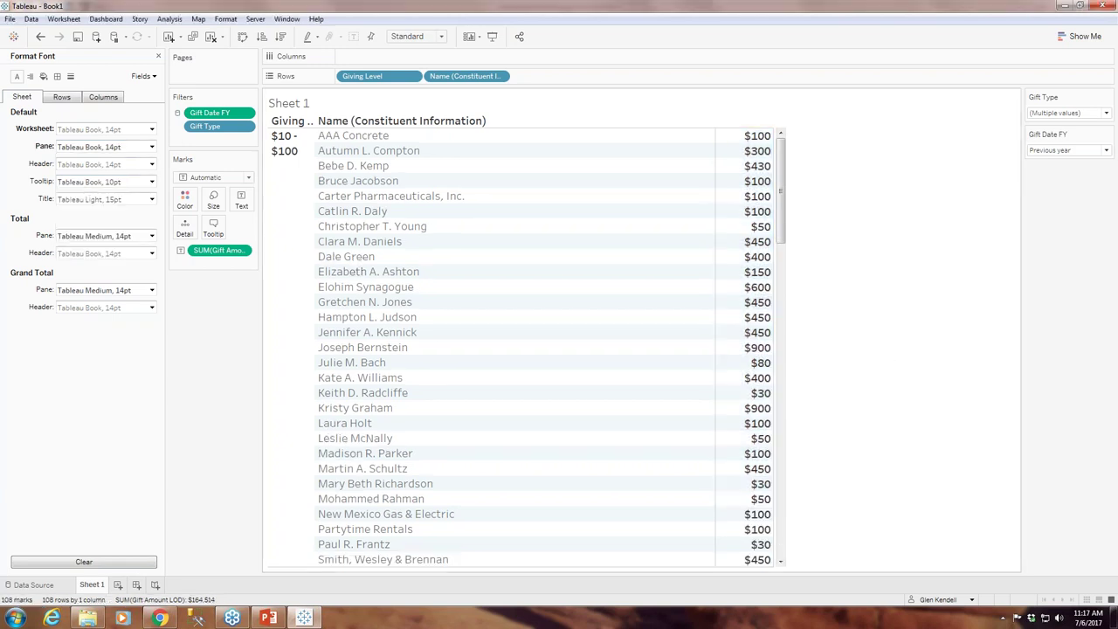
left_click_drag(786, 205, 784, 175)
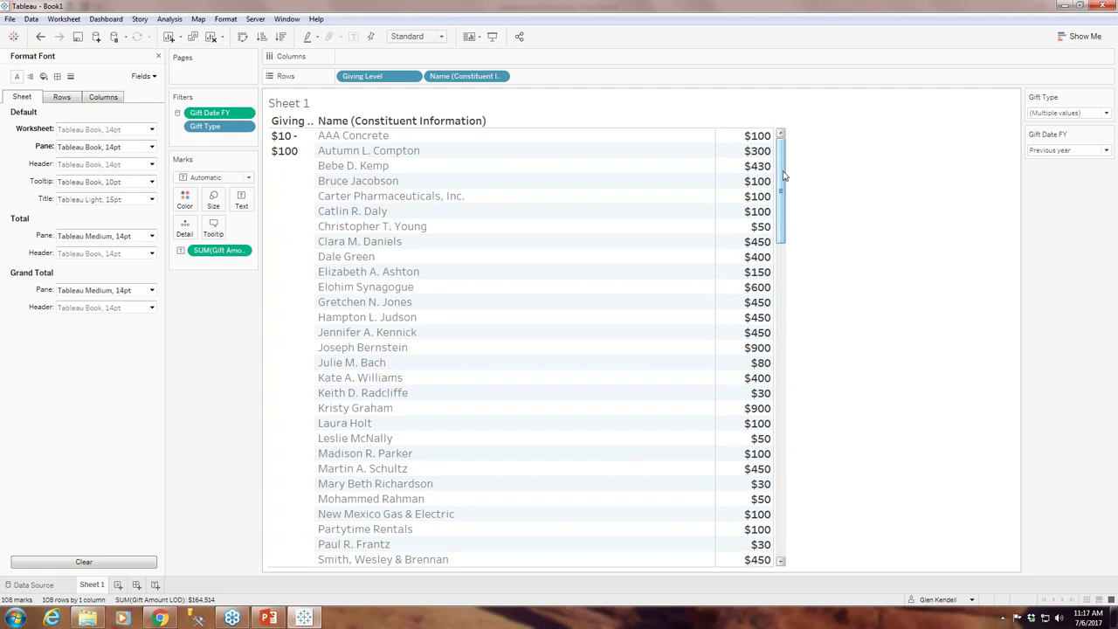
left_click_drag(317, 181, 404, 181)
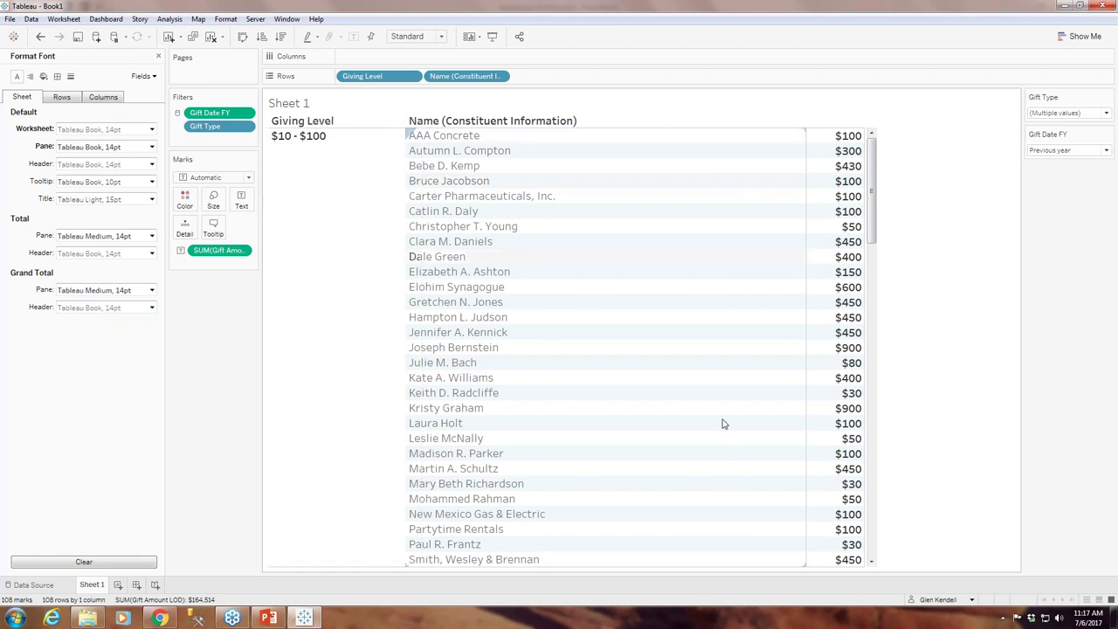
scroll(726, 422, "down", 10)
left_click_drag(878, 326, 877, 522)
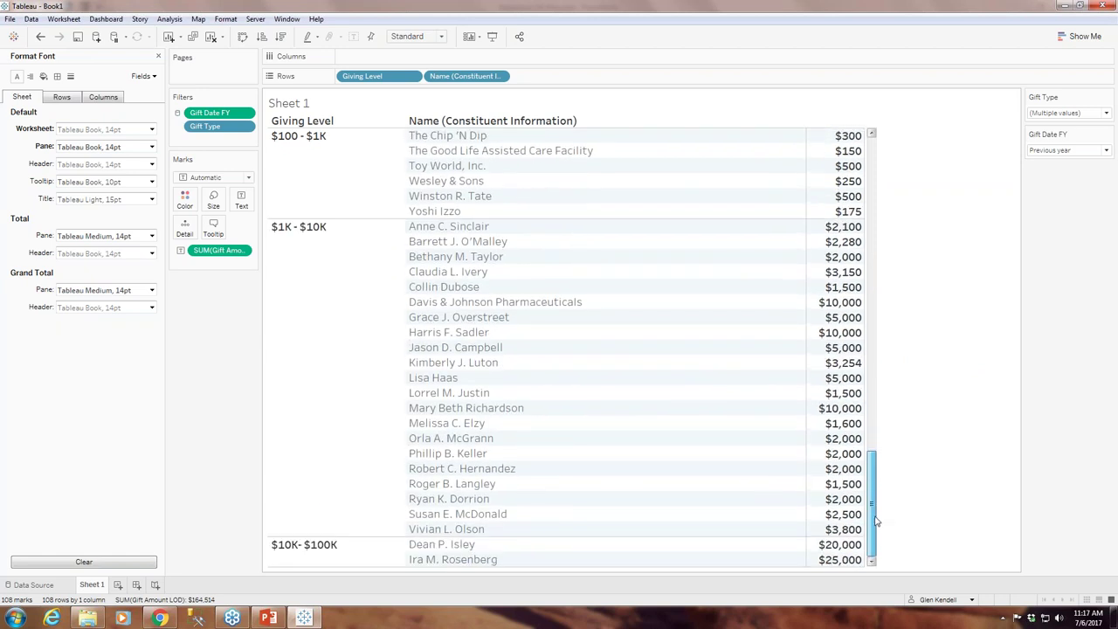
left_click_drag(876, 522, 879, 170)
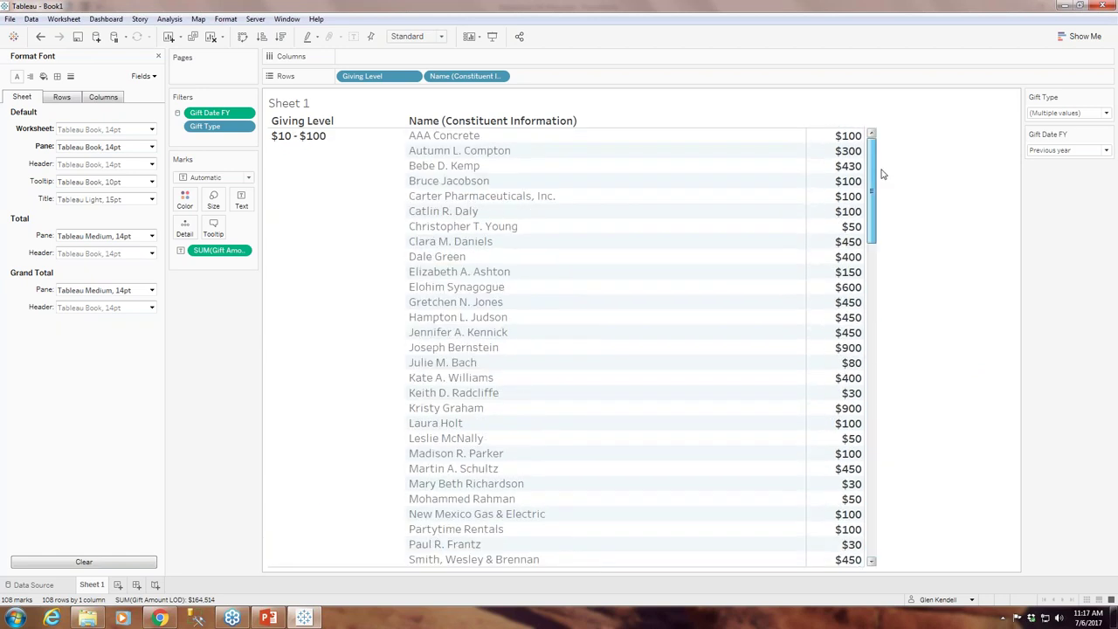
Step: Rename the worksheet as List of Constituents and add a new blank worksheet
double_click(102, 590)
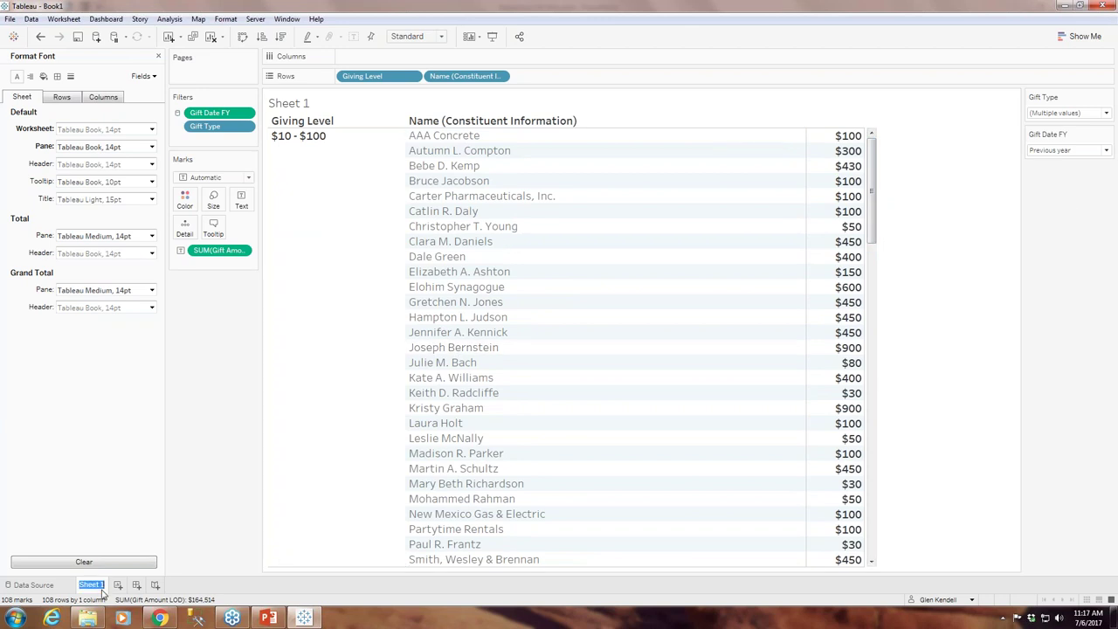
type("List of Constituents")
key("Return")
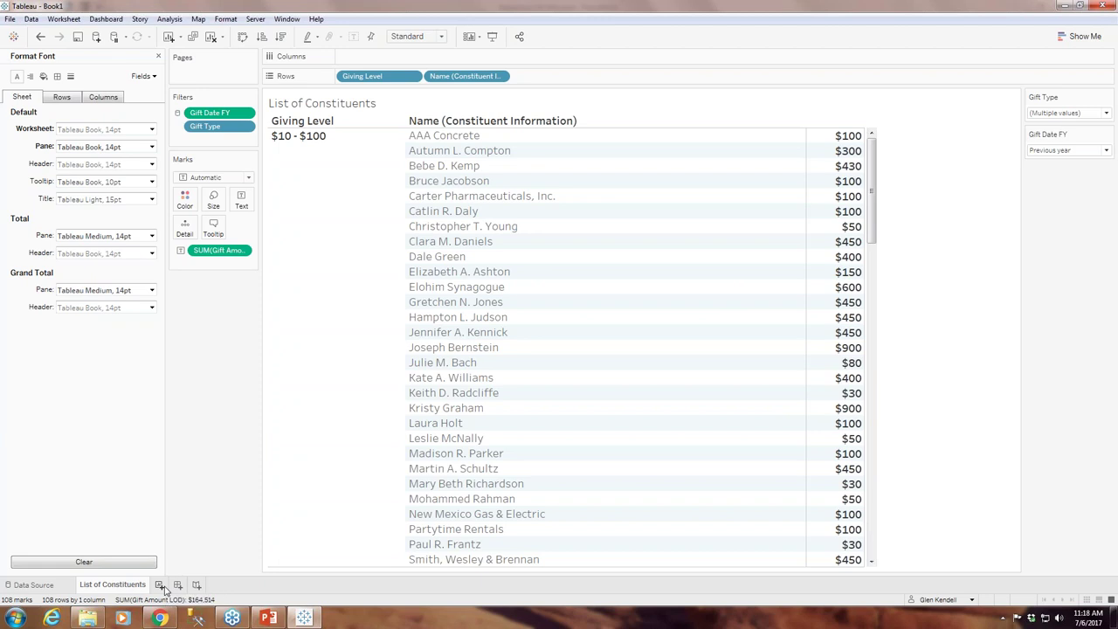
left_click(159, 585)
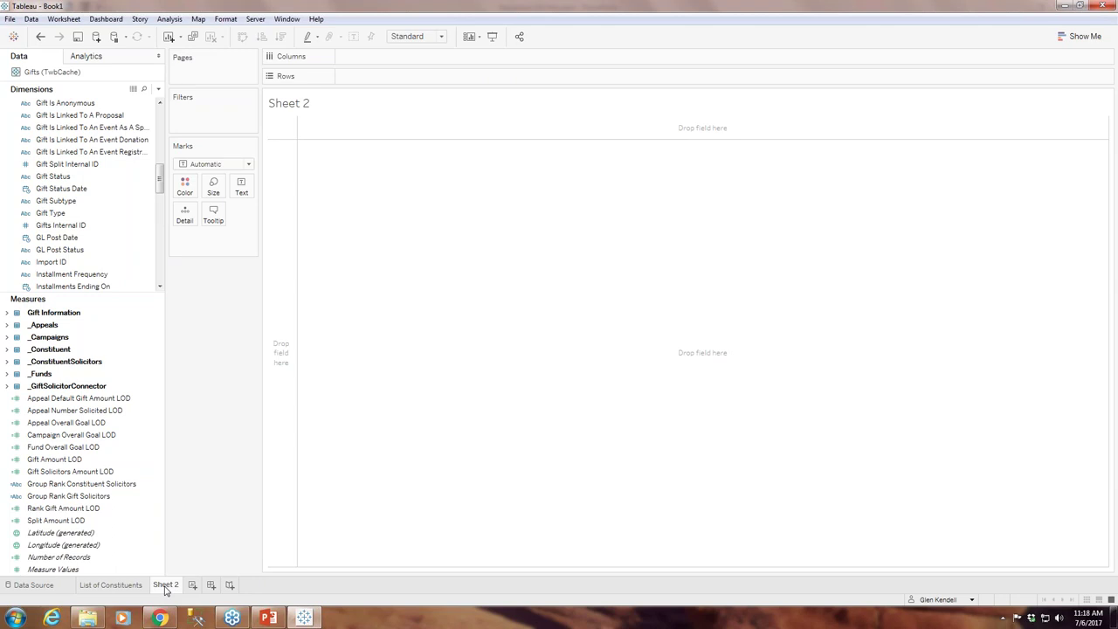
Step: Switch to Mapbox in Chrome and open the Mapbox Streets default style from the list of styles
mouse_move(170, 620)
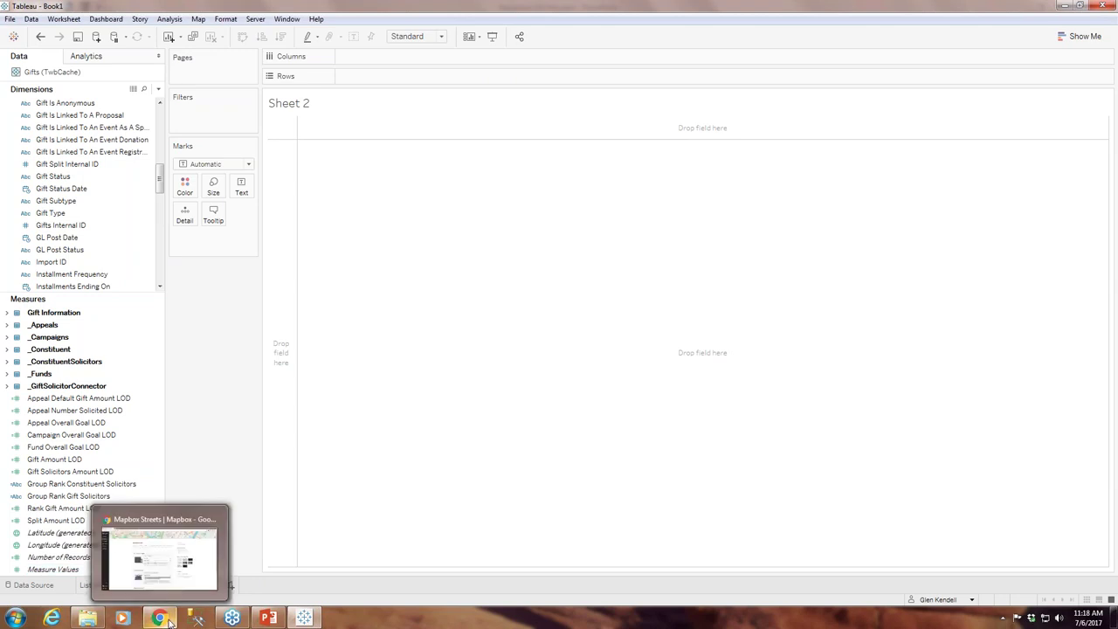
left_click(172, 621)
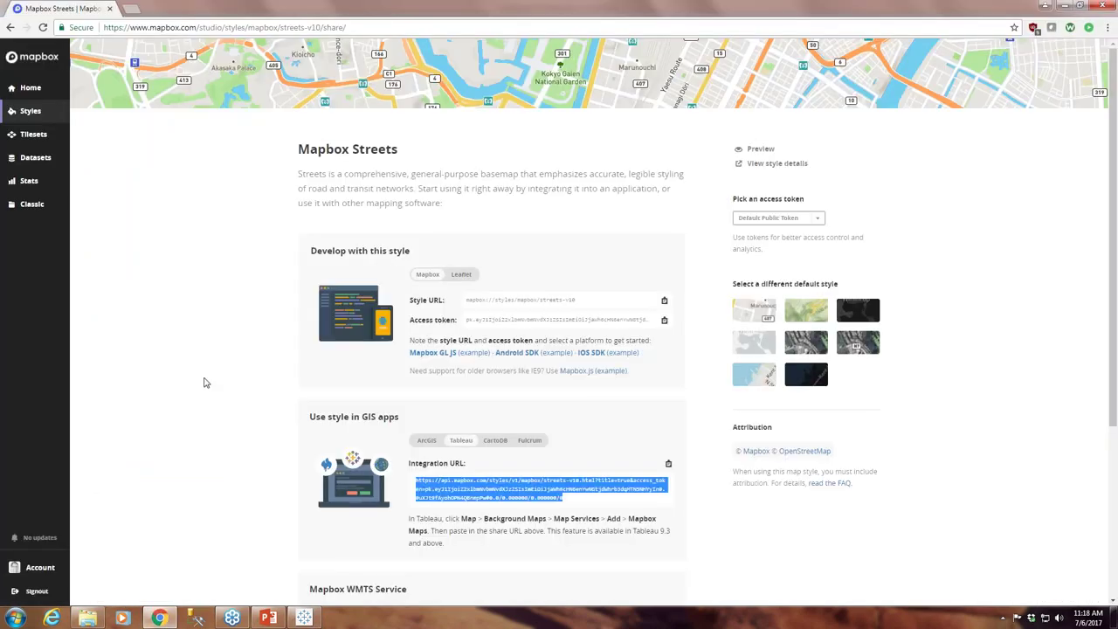
left_click(32, 112)
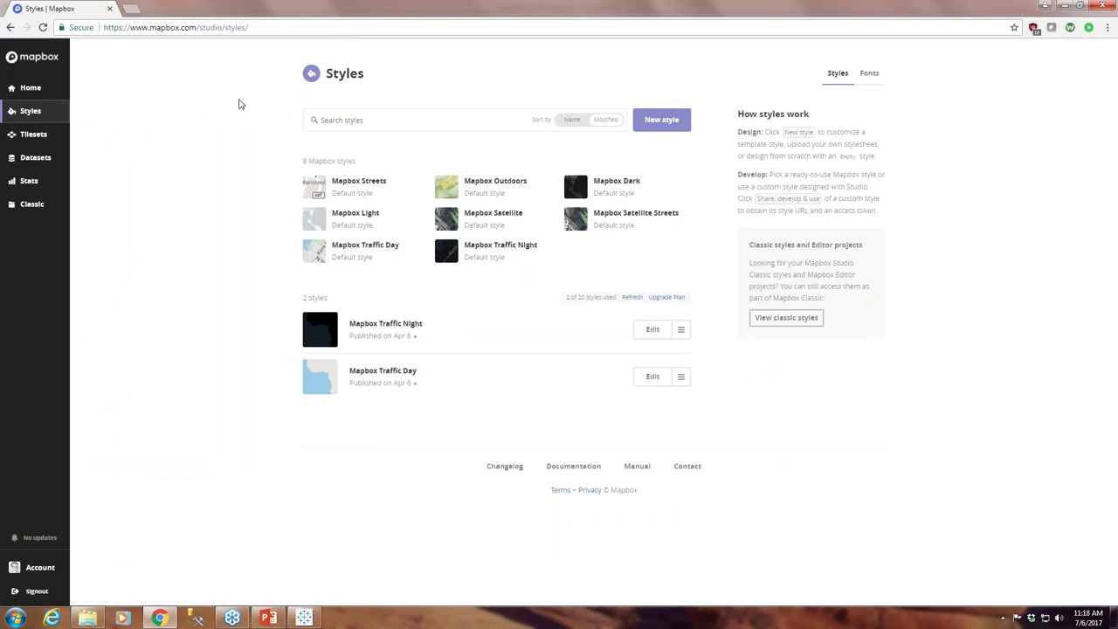
left_click_drag(123, 27, 196, 29)
left_click(157, 164)
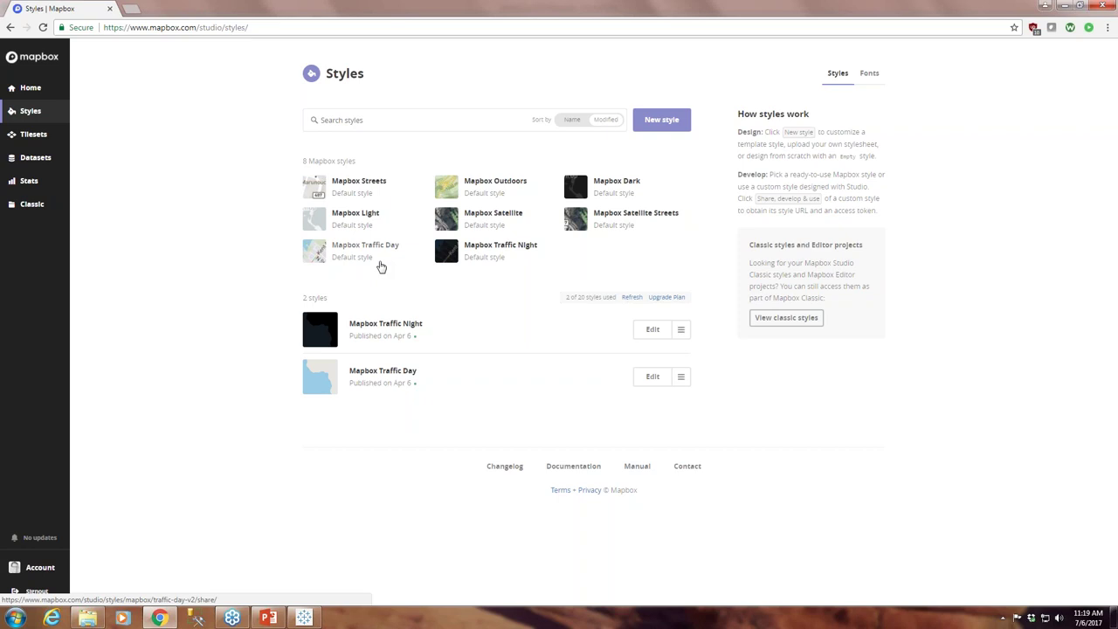
left_click(369, 187)
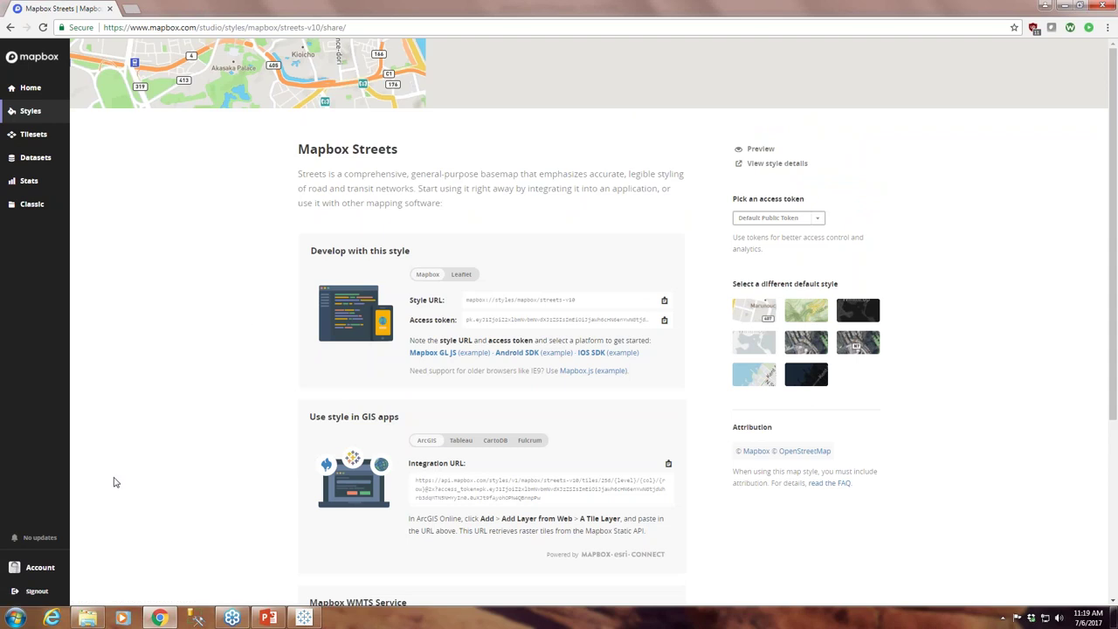
Step: Copy the Mapbox Streets integration URL for Tableau and highlight the instructions for adding Mapbox maps
scroll(273, 212, "down", 2)
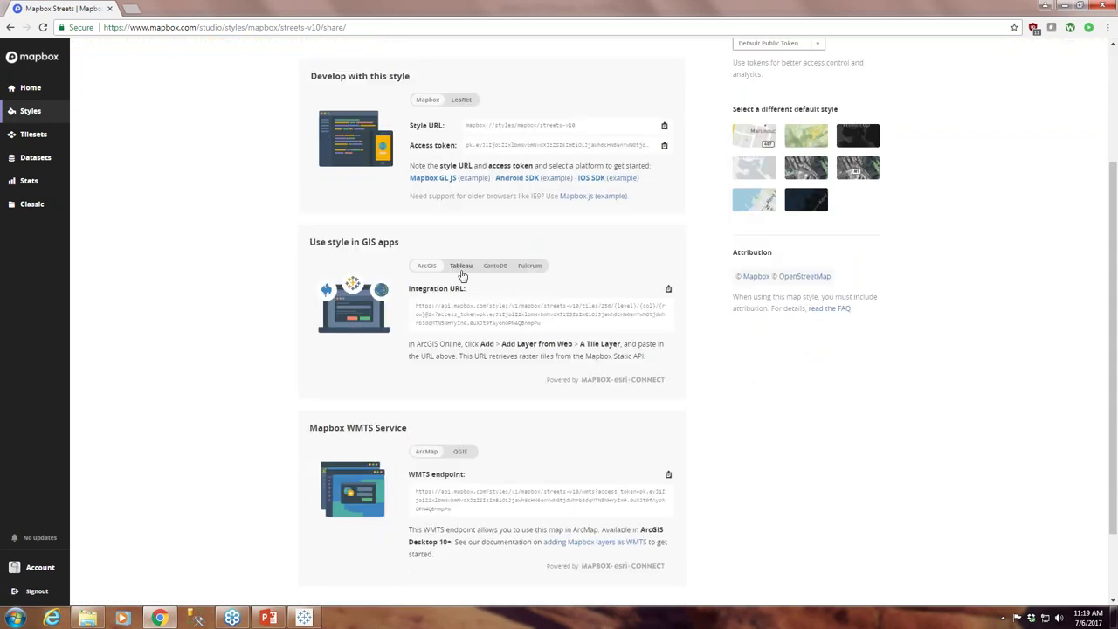
left_click(463, 266)
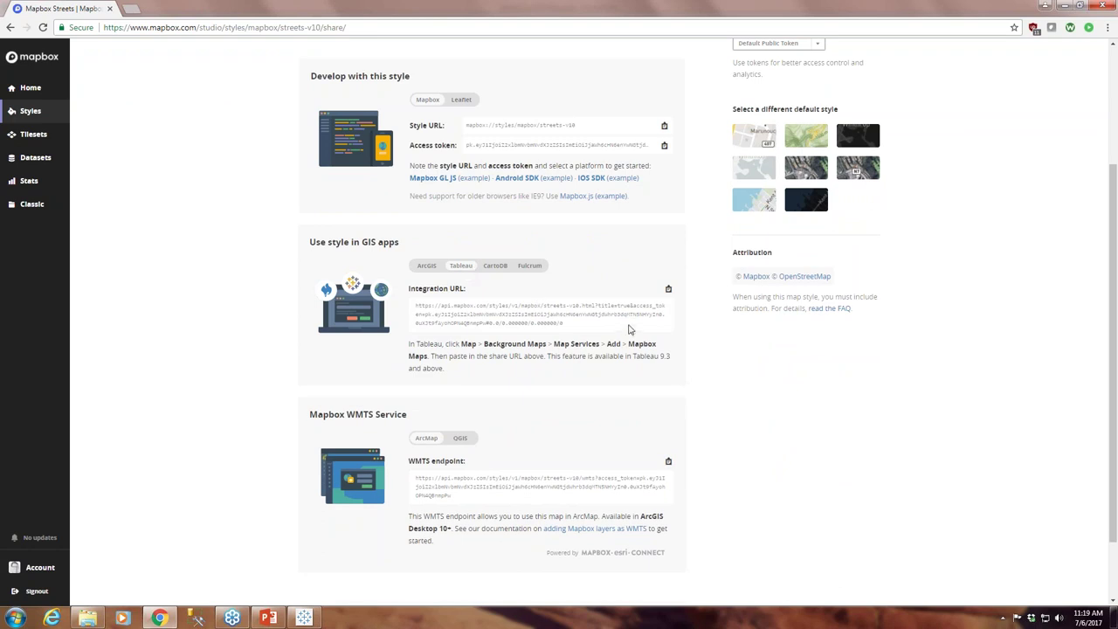
left_click(669, 290)
left_click(577, 325)
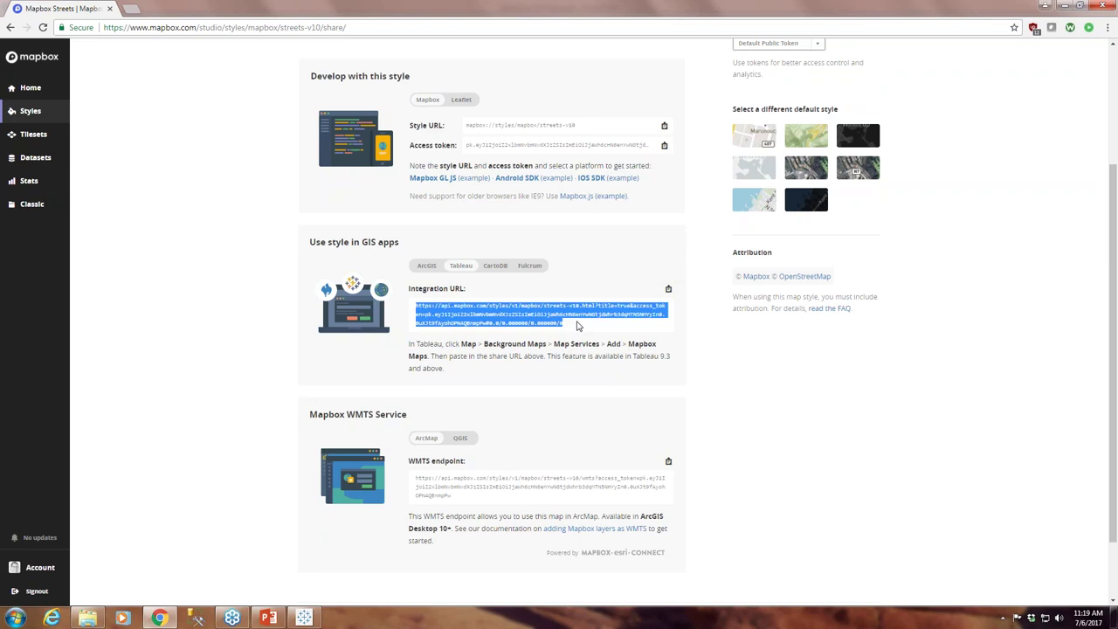
left_click(417, 347)
left_click_drag(408, 346, 431, 358)
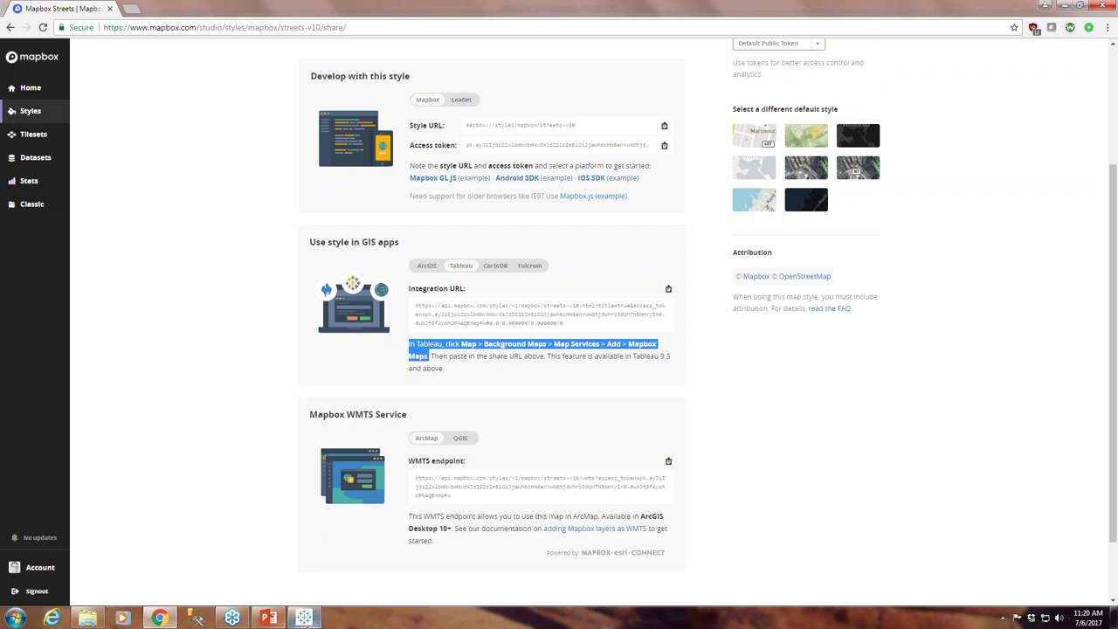
Step: Switch to Tableau and start adding a Mapbox map to the background map services
left_click(304, 620)
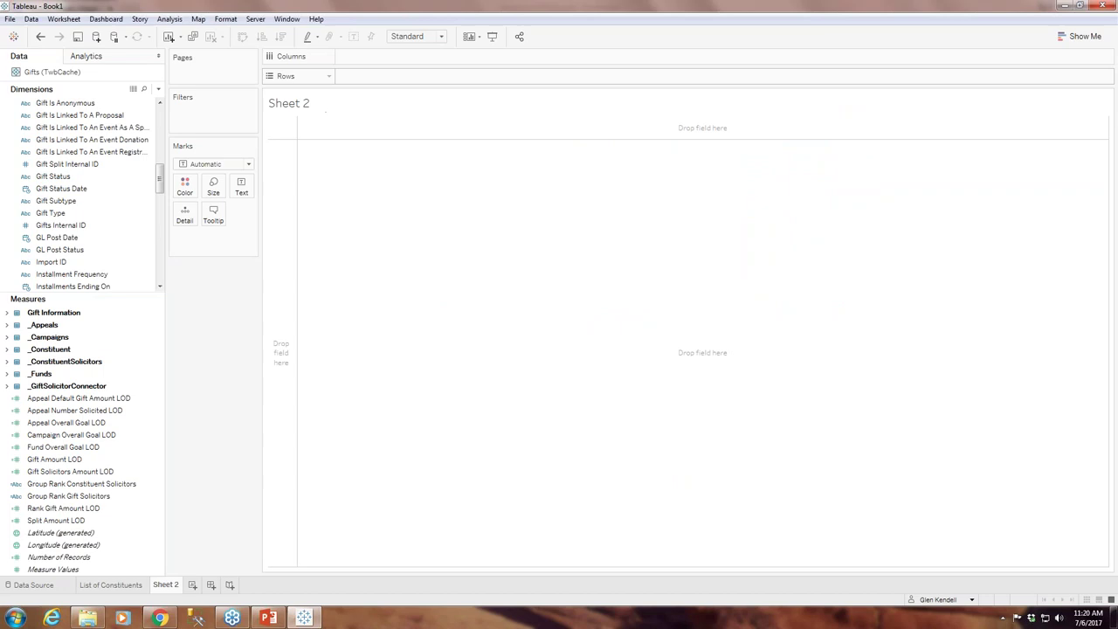
left_click(199, 19)
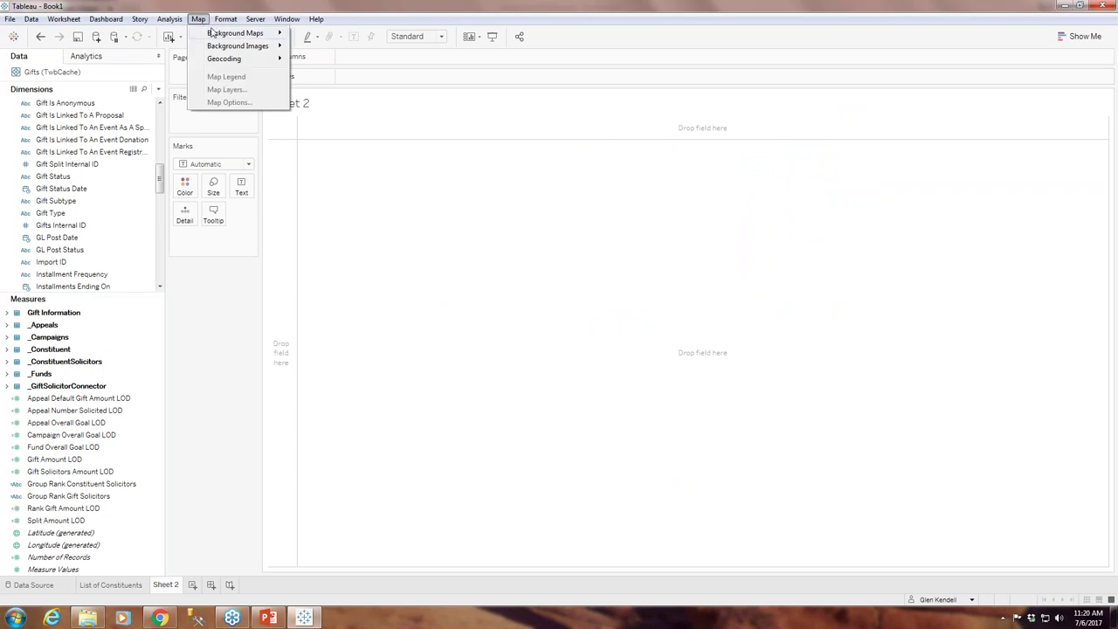
mouse_move(211, 35)
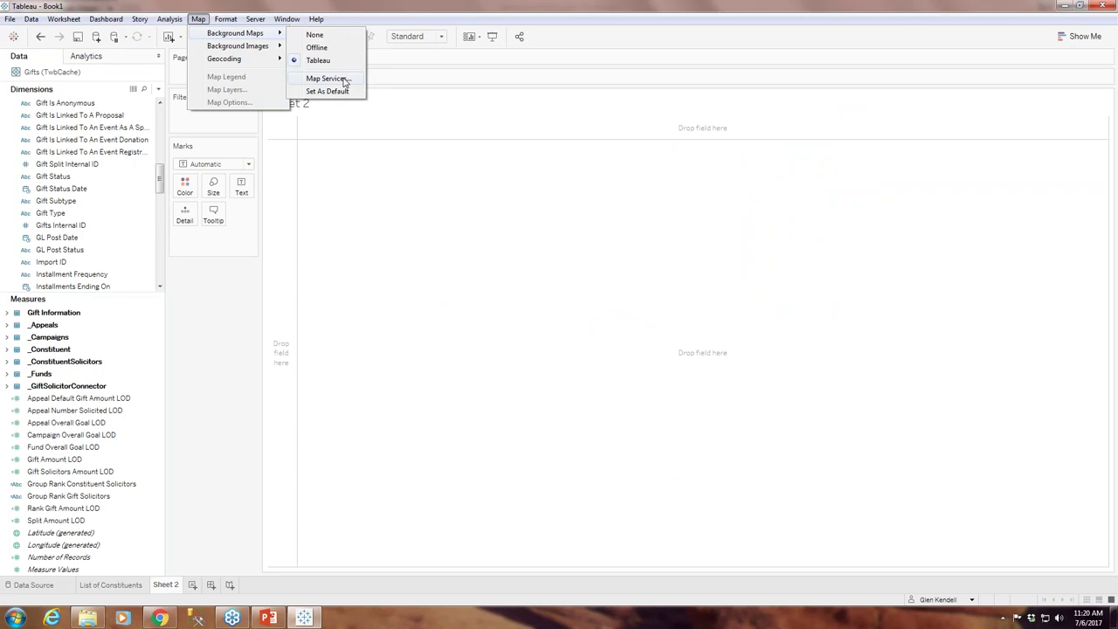
left_click(328, 79)
left_click(406, 381)
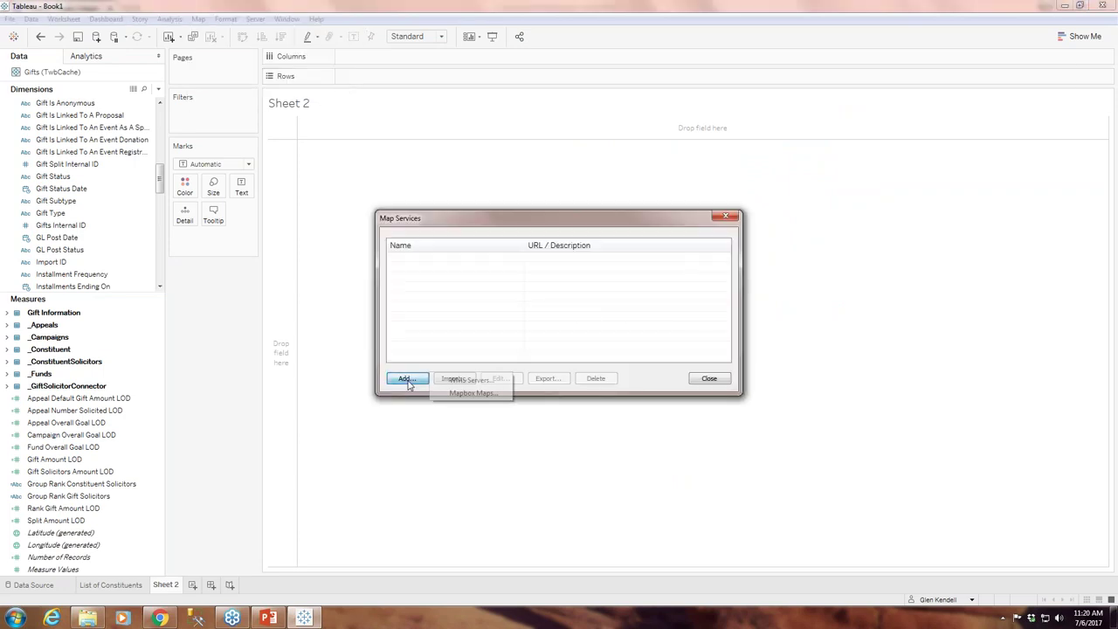
left_click(472, 393)
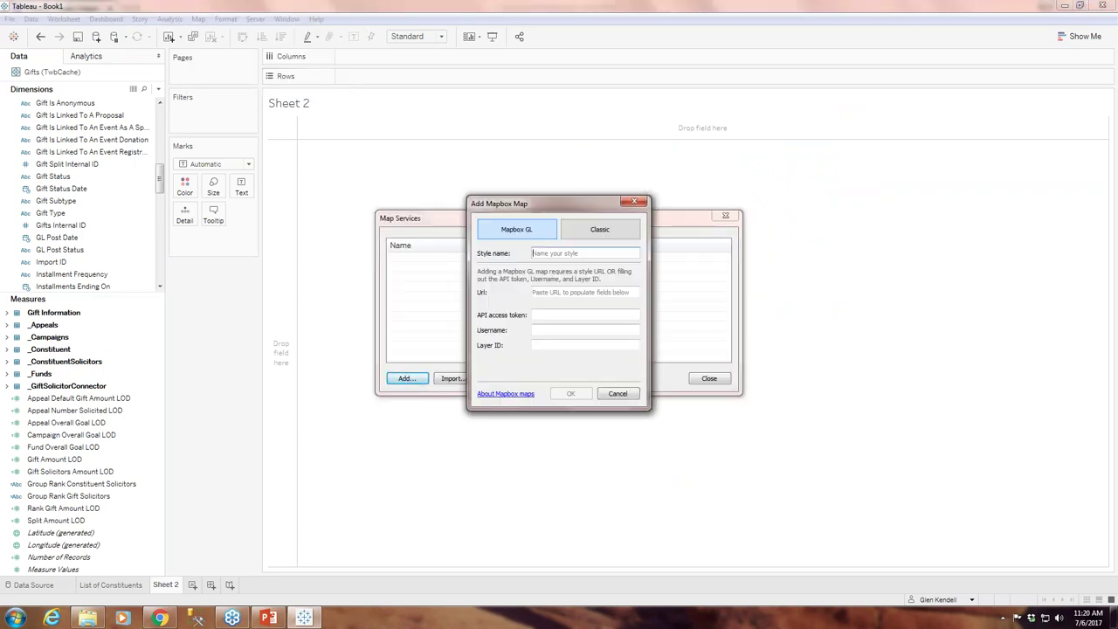
Step: Paste the Mapbox URL that fills in the API access token, name the style Streets, and add it to the map services
left_click(551, 296)
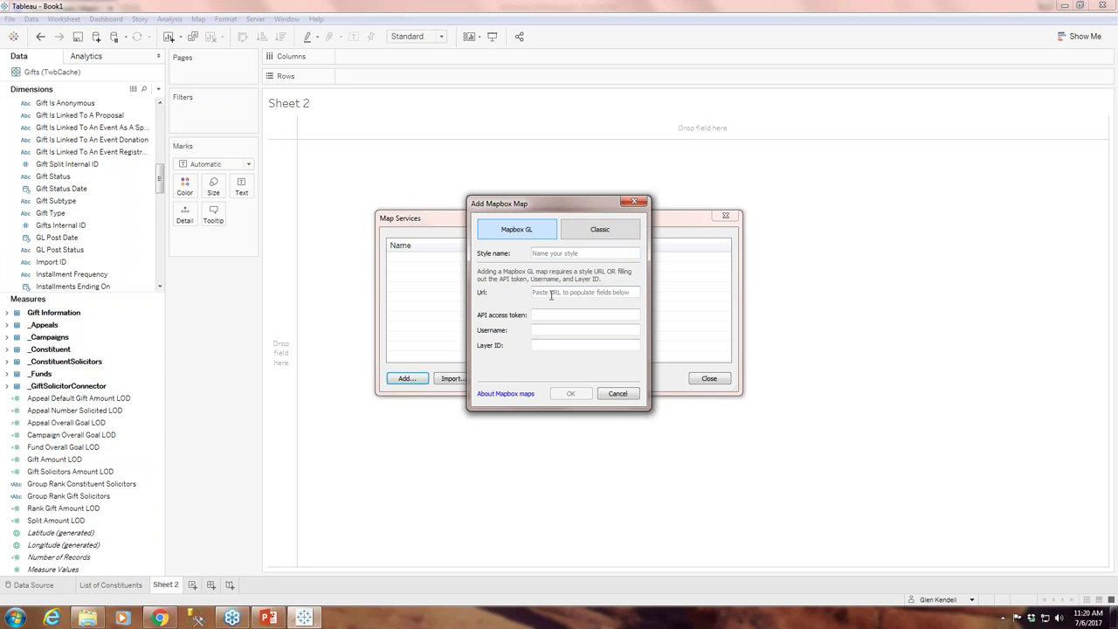
key("ctrl+v")
left_click(553, 255)
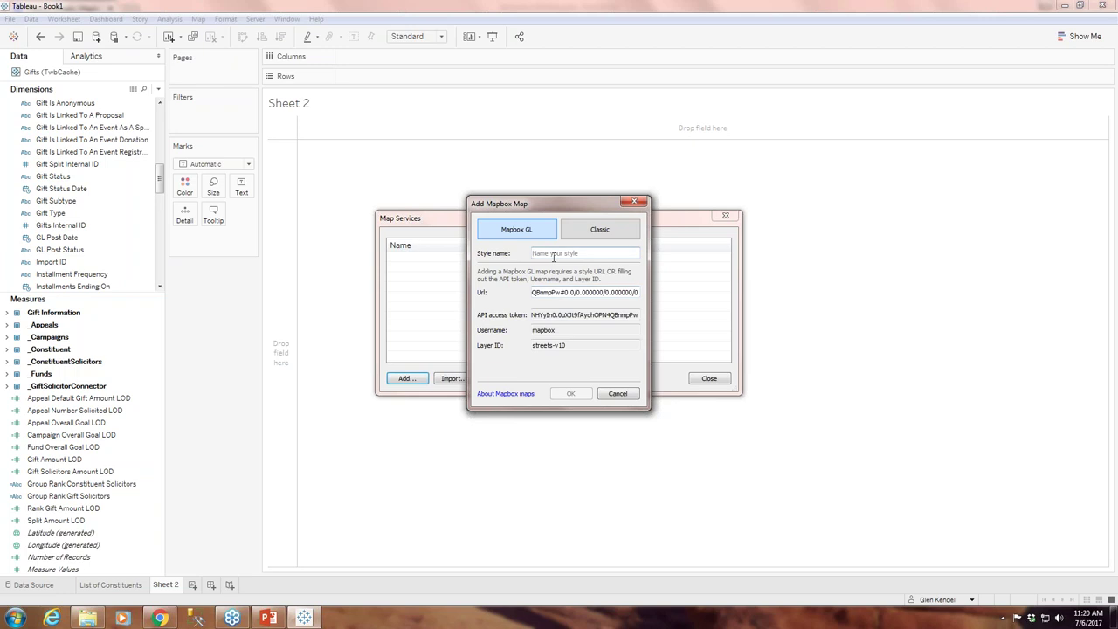
type("Streets")
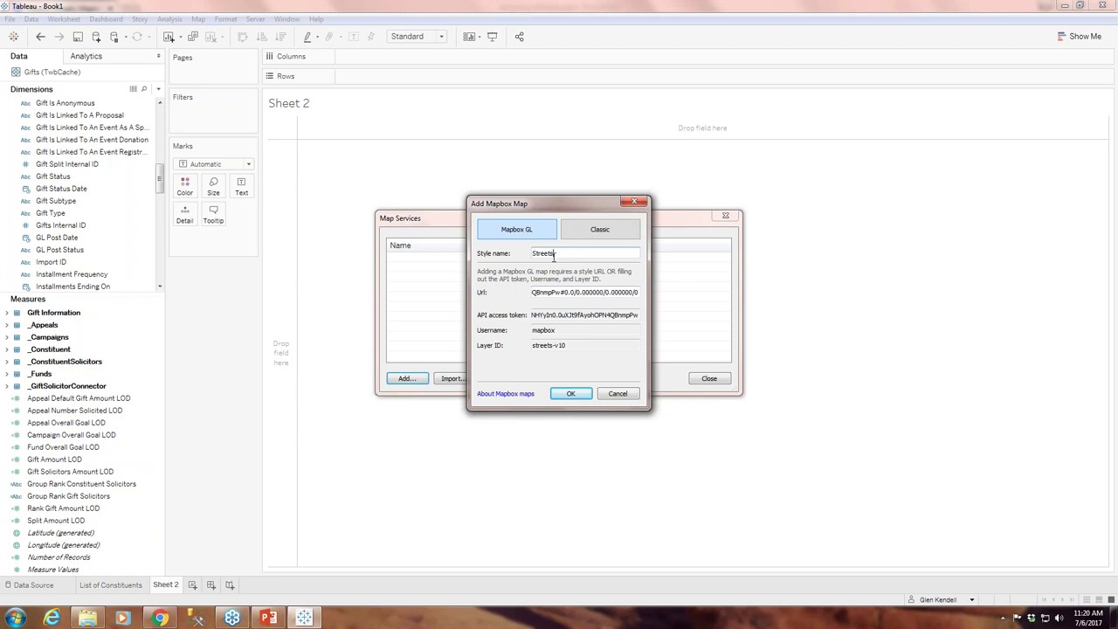
left_click(564, 398)
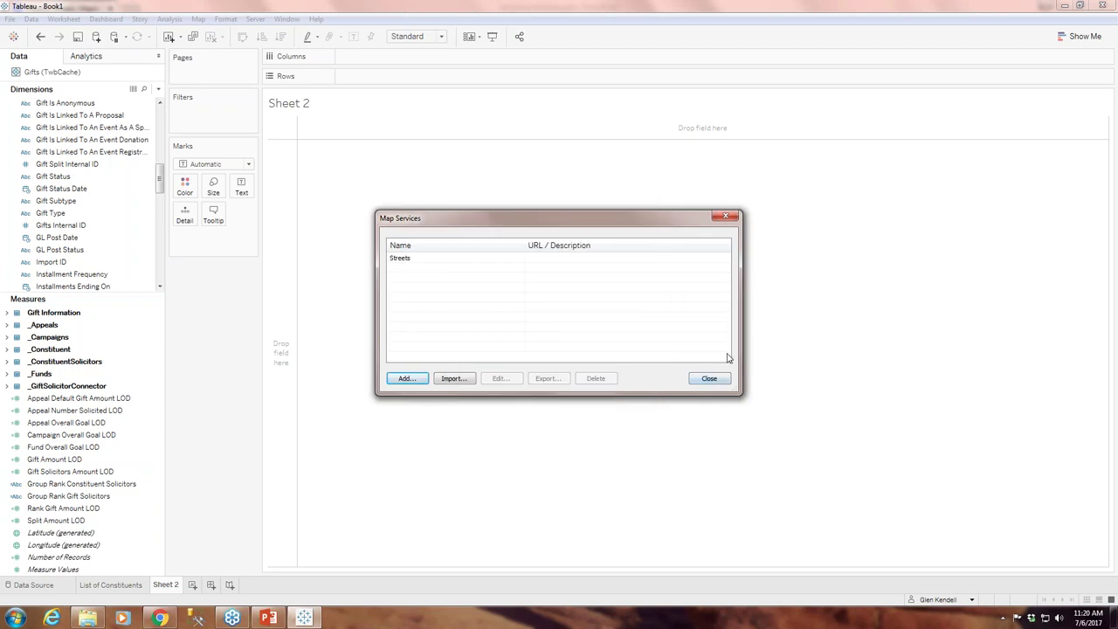
left_click(709, 378)
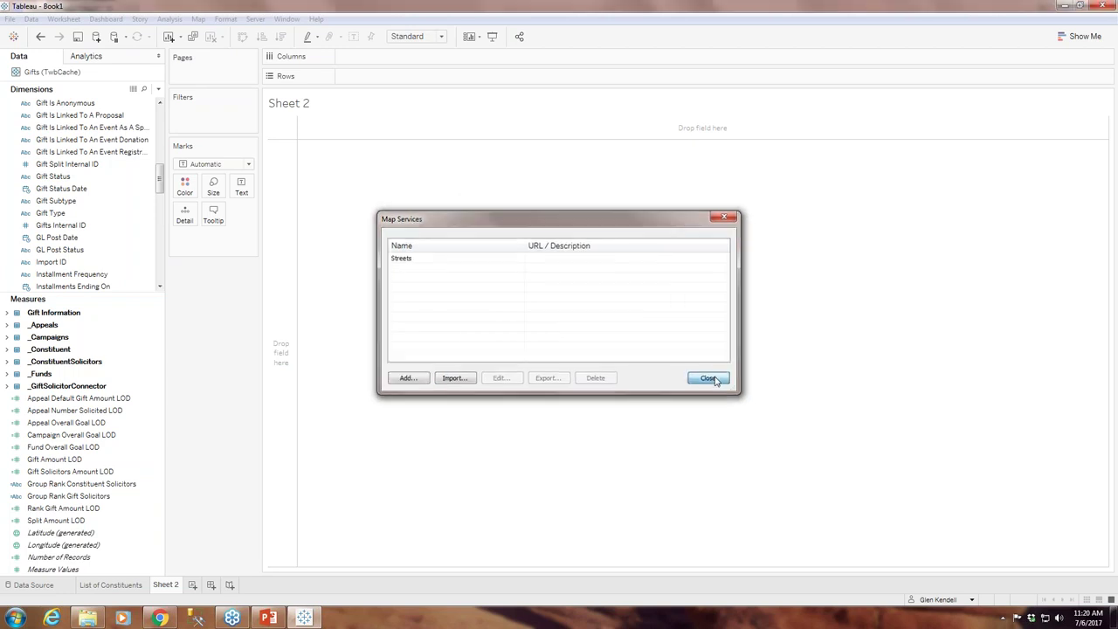
Step: Build a map on Sheet 2 with Longitude (generated) in the columns and Latitude (generated) in the rows
left_click(65, 546)
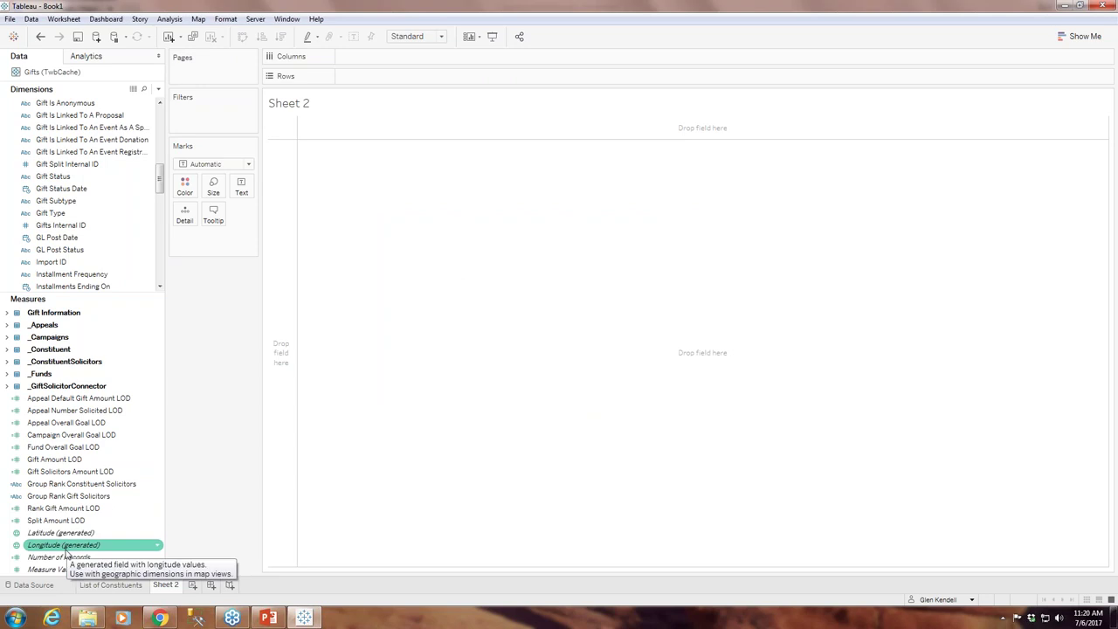
double_click(64, 546)
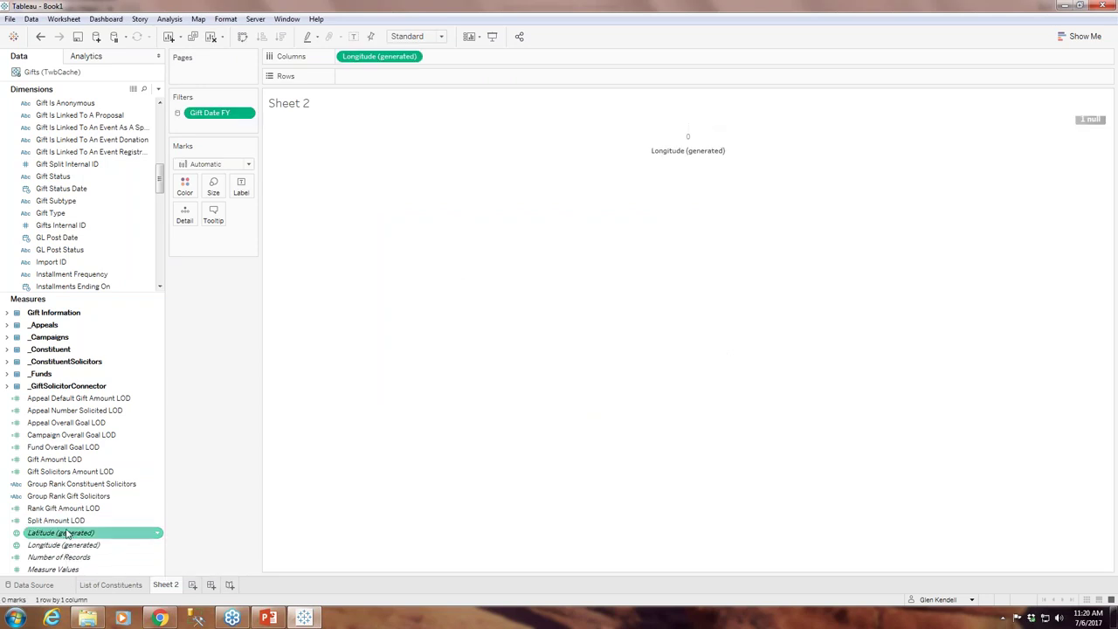
double_click(66, 533)
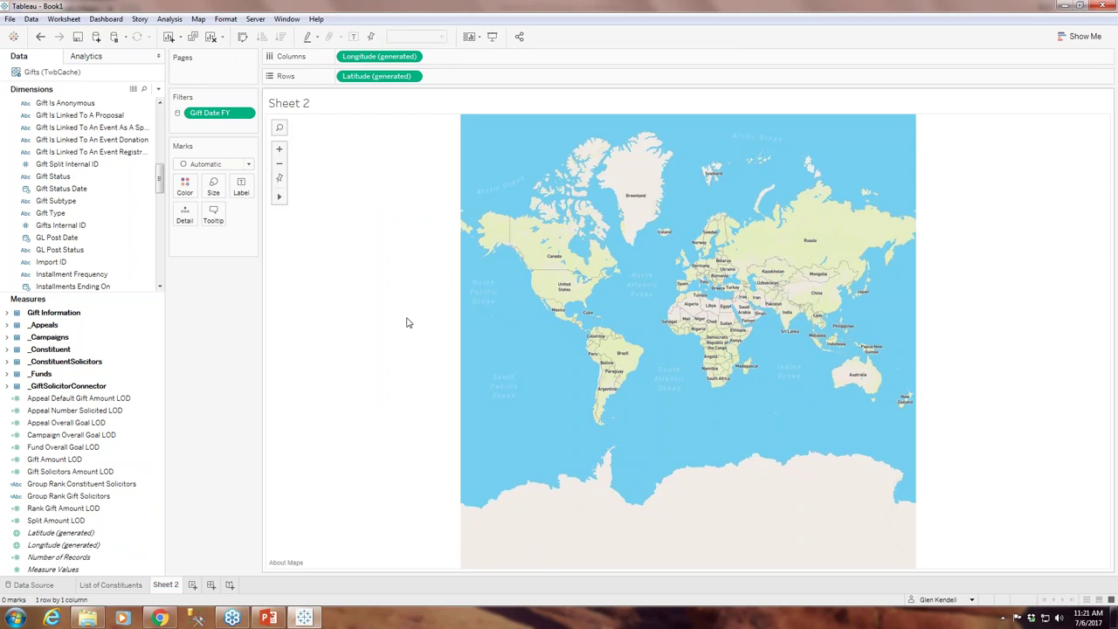
Step: Examine the Streets background map's detail from the world level in to western Washington around Seattle and Olympia
scroll(497, 341, "up", 3)
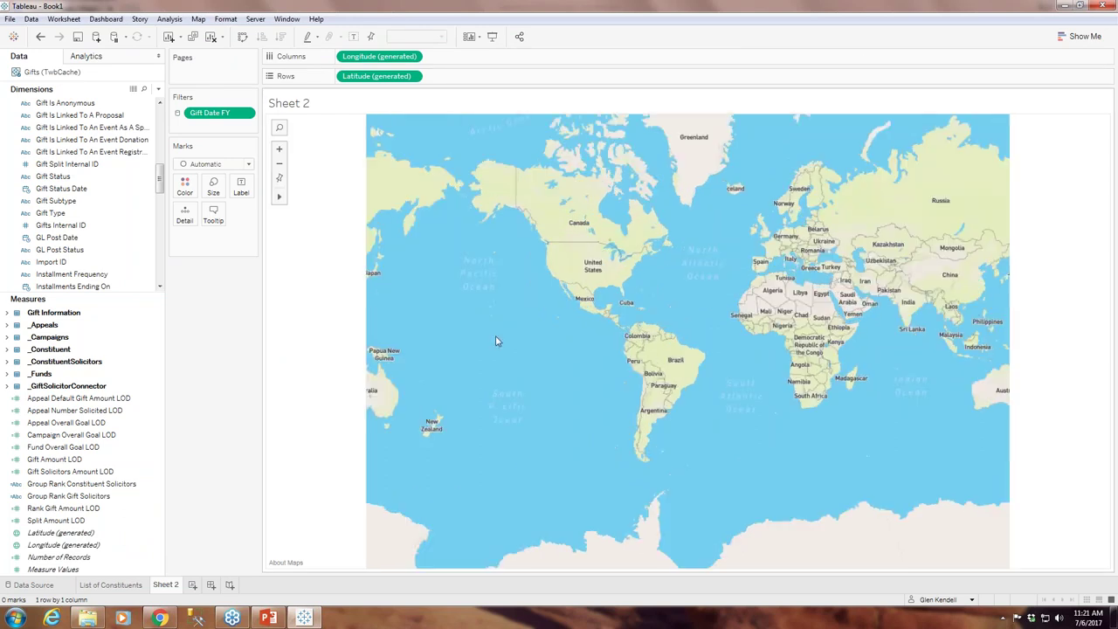
left_click(279, 178)
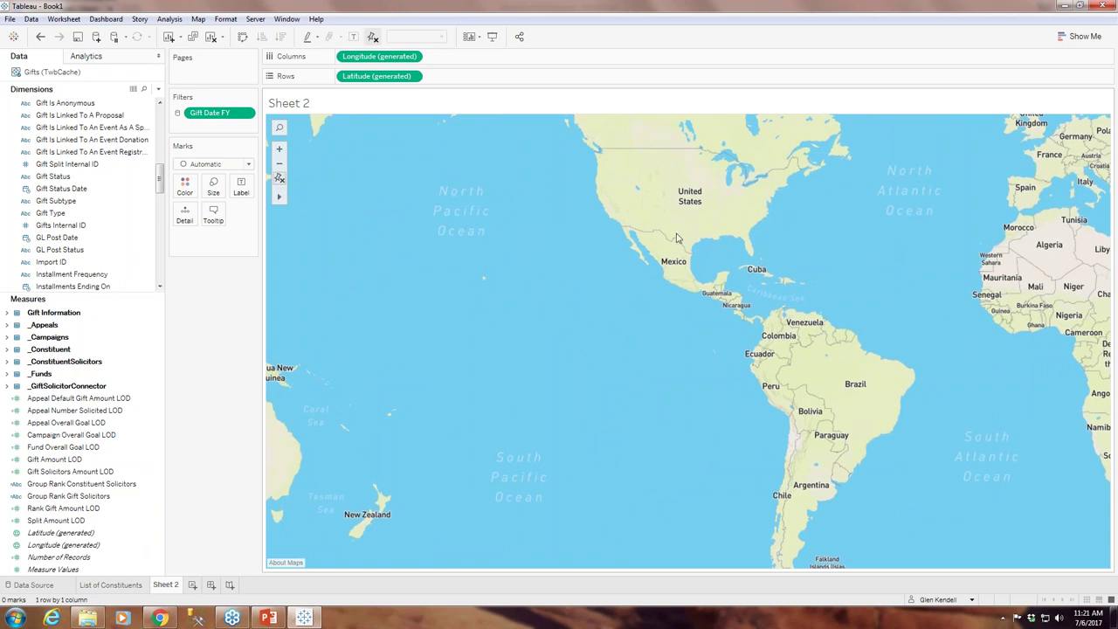
scroll(591, 327, "up", 3)
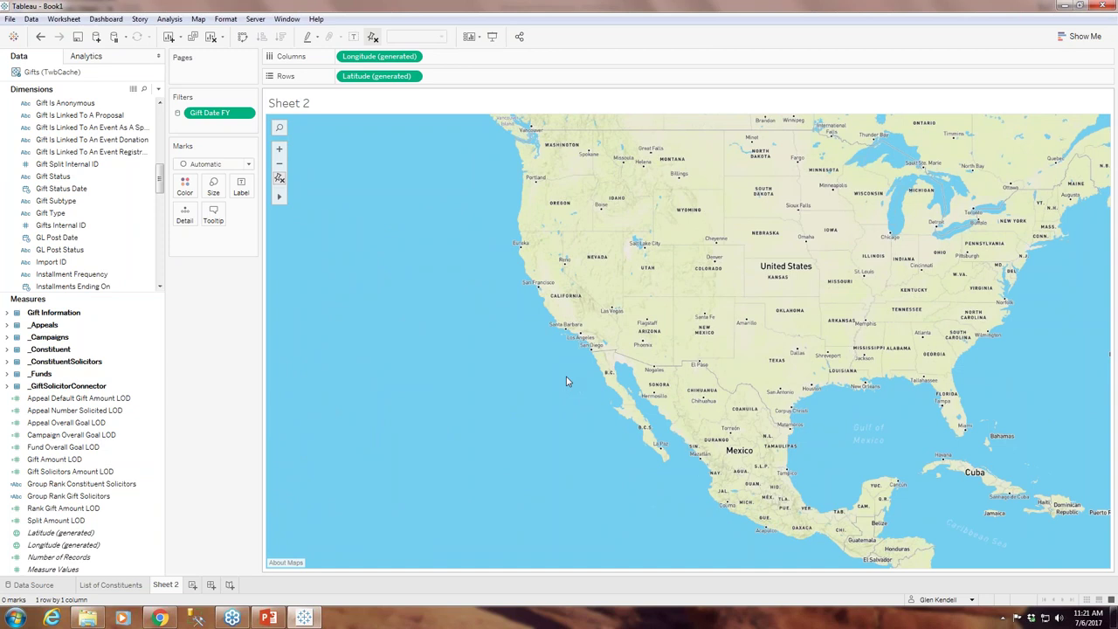
left_click_drag(566, 377, 587, 438)
left_click_drag(489, 210, 524, 332)
left_click_drag(503, 284, 530, 345)
scroll(564, 449, "up", 2)
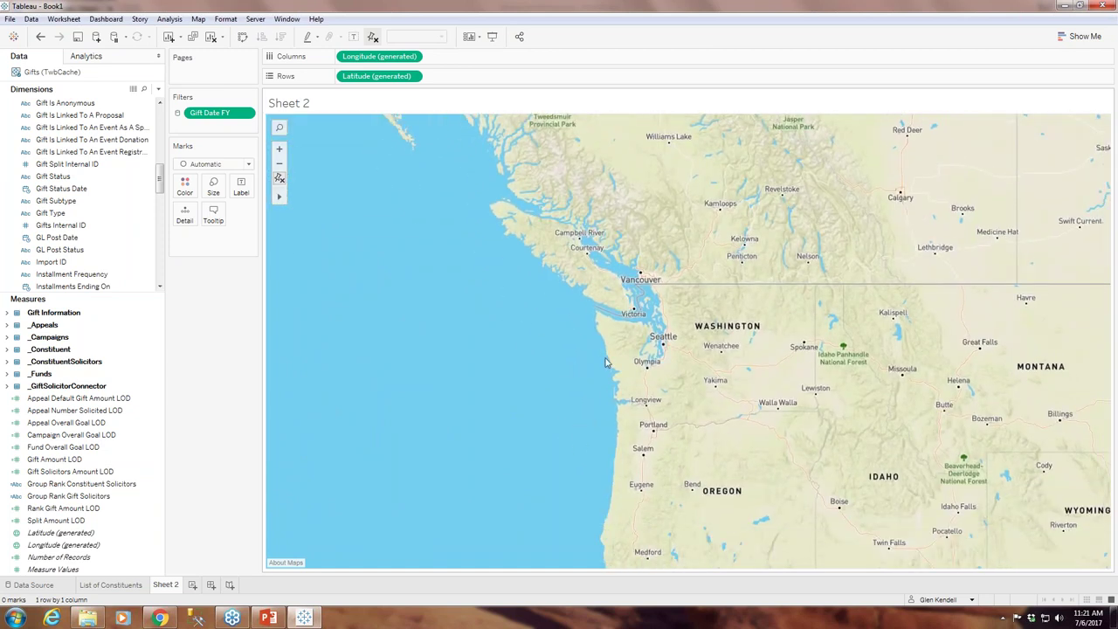
scroll(549, 406, "up", 1)
left_click_drag(582, 378, 461, 424)
scroll(647, 340, "up", 1)
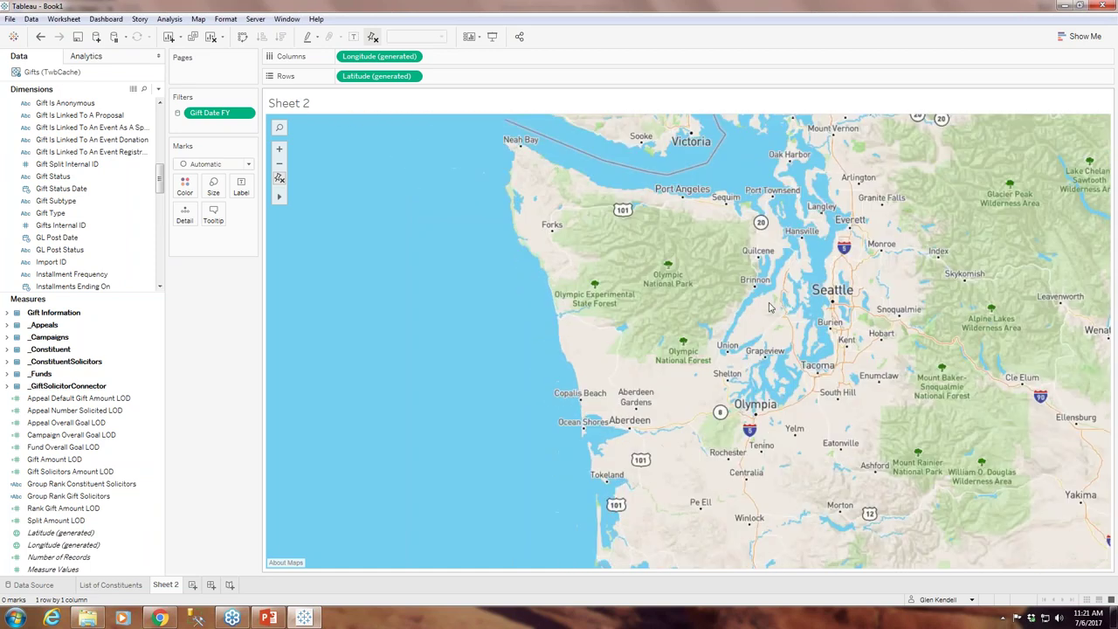
Step: Examine the Streets map's street-level detail around Seattle, the University District and Lynnwood, finishing with the whole United States in view
left_click_drag(765, 319, 581, 391)
scroll(664, 342, "up", 1)
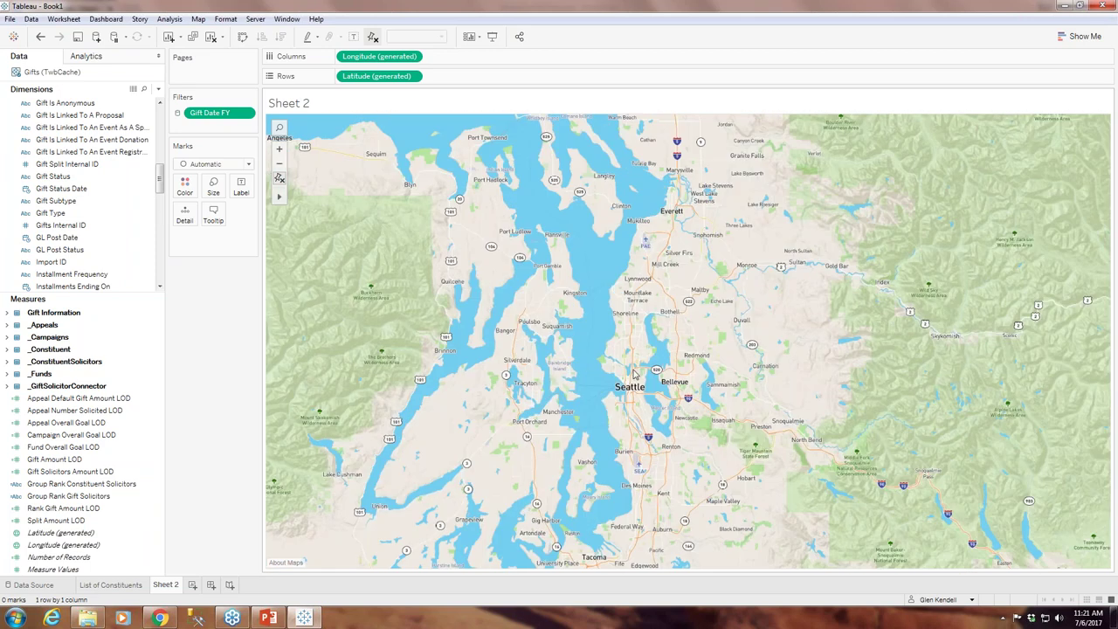
scroll(626, 373, "up", 1)
scroll(626, 373, "up", 1)
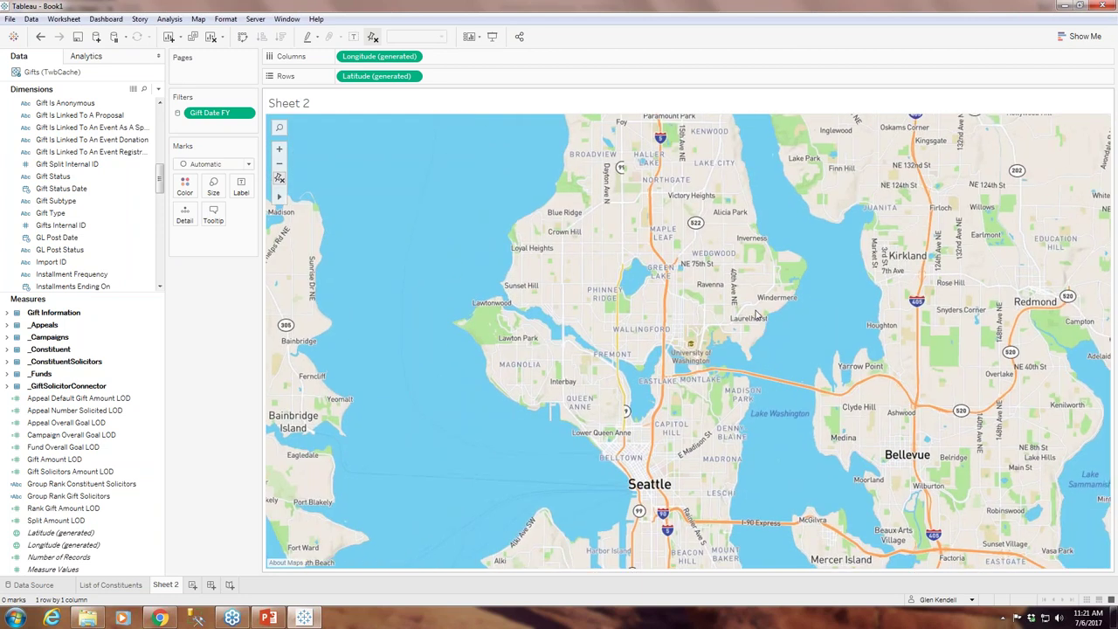
scroll(809, 408, "up", 3)
left_click_drag(507, 492, 947, 333)
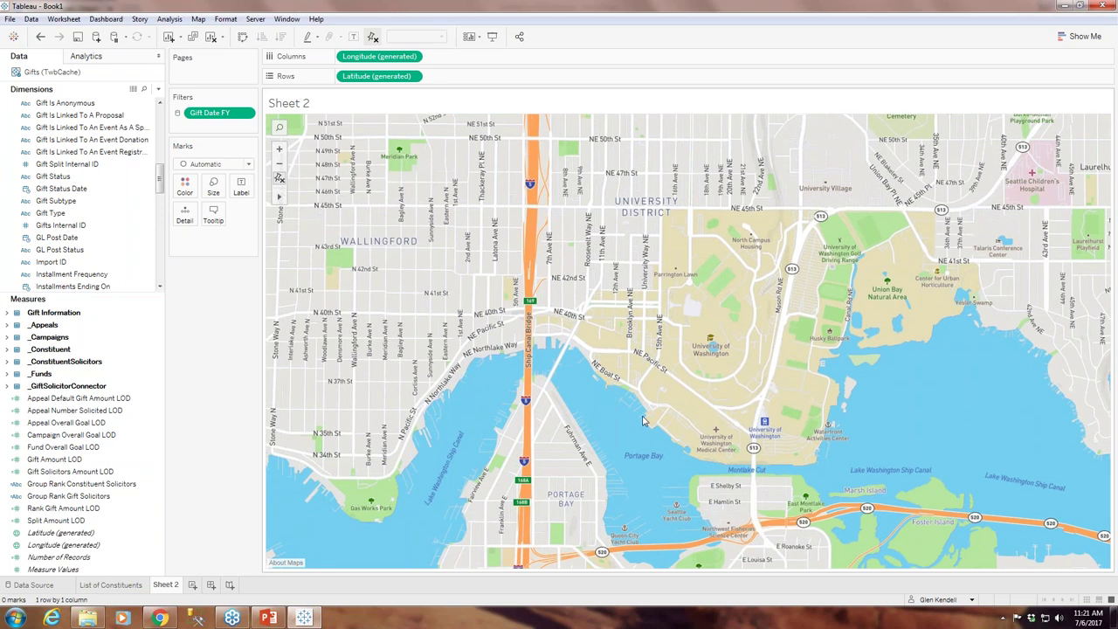
scroll(642, 422, "down", 1)
scroll(644, 420, "down", 2)
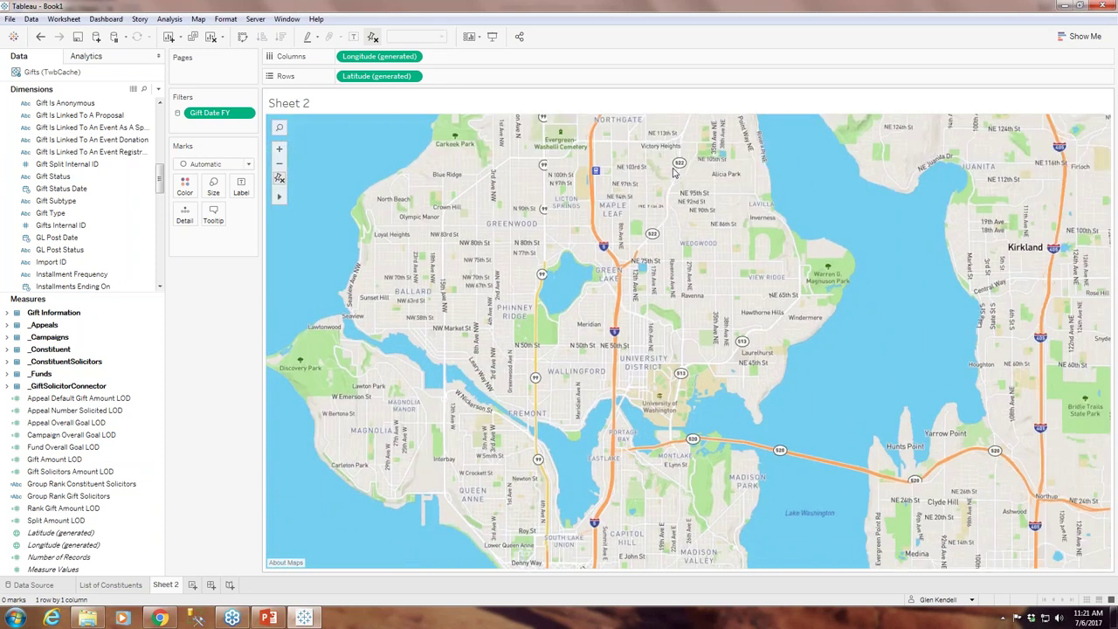
scroll(673, 174, "down", 1)
left_click_drag(673, 174, 690, 454)
left_click_drag(780, 159, 730, 469)
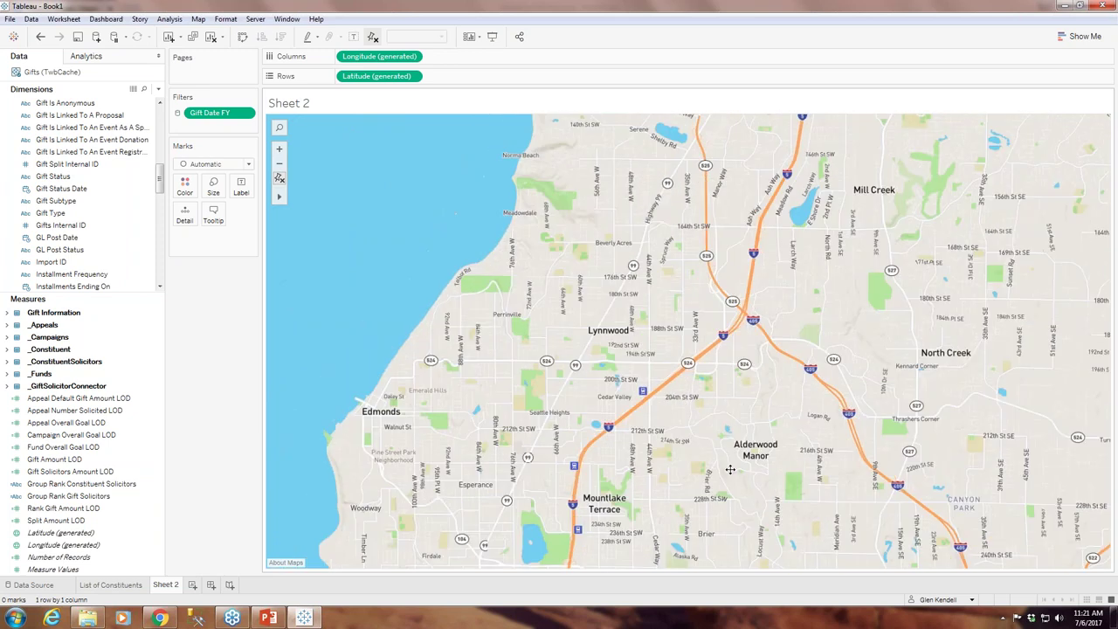
scroll(587, 398, "up", 5)
left_click_drag(587, 397, 761, 357)
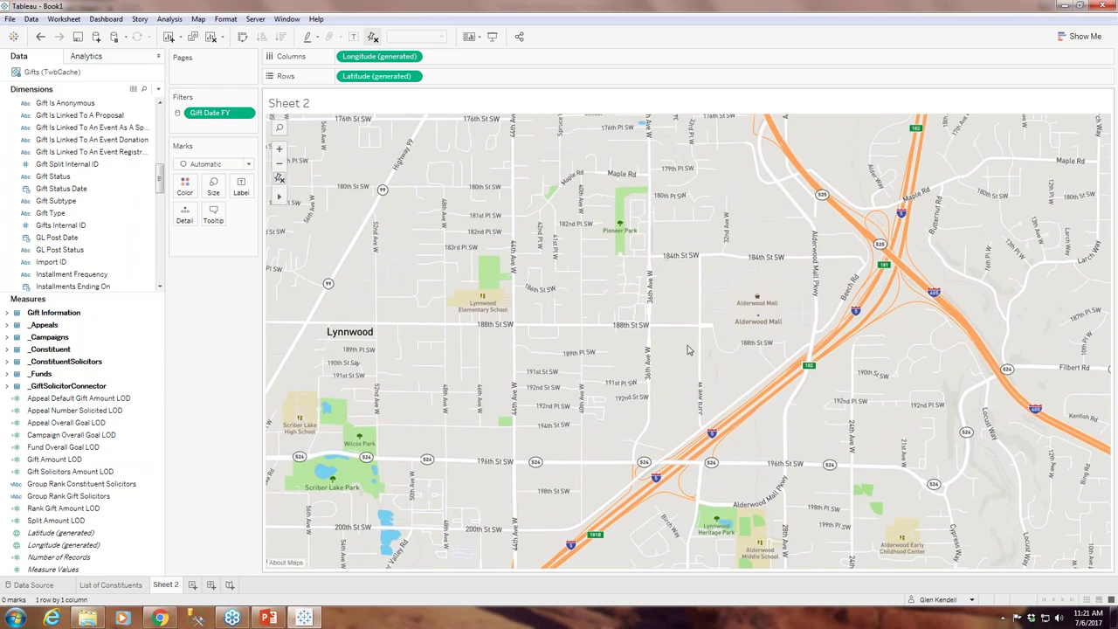
scroll(688, 350, "down", 5)
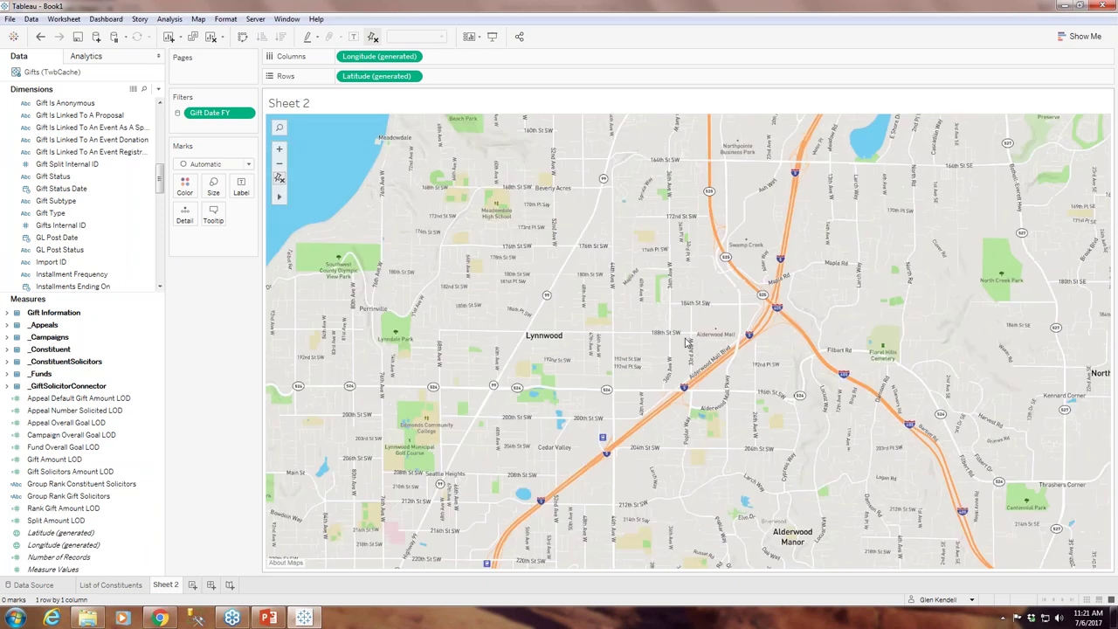
scroll(687, 336, "down", 5)
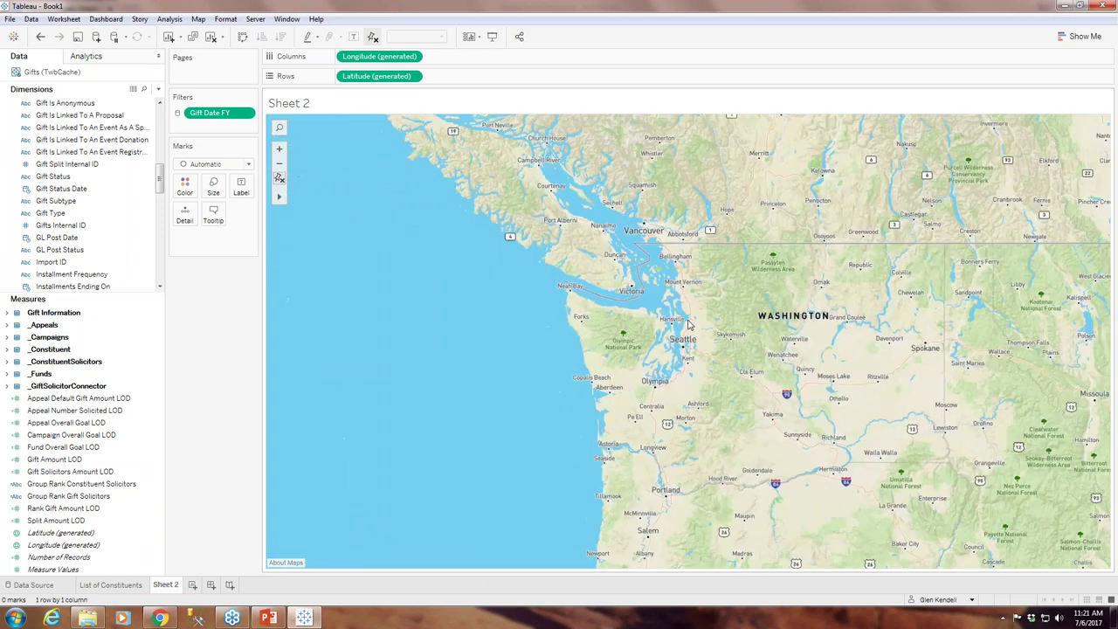
left_click_drag(899, 345, 580, 252)
scroll(722, 278, "down", 1)
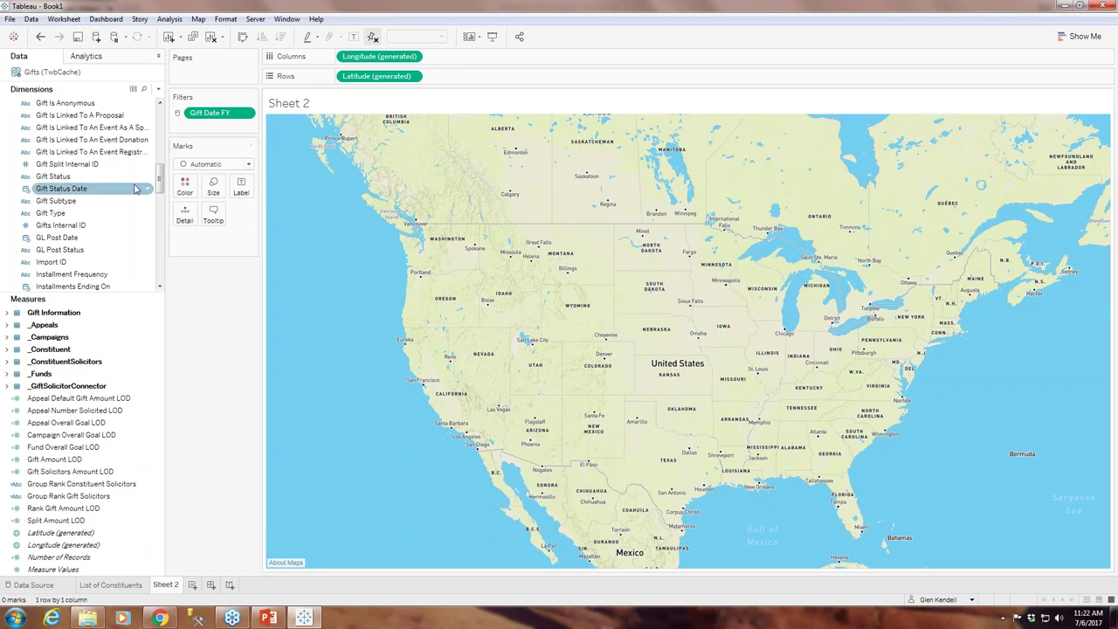
Step: Plot marks on the map by adding State and Country from the _ConstituentAddress dimensions as detail
left_click_drag(161, 180, 160, 109)
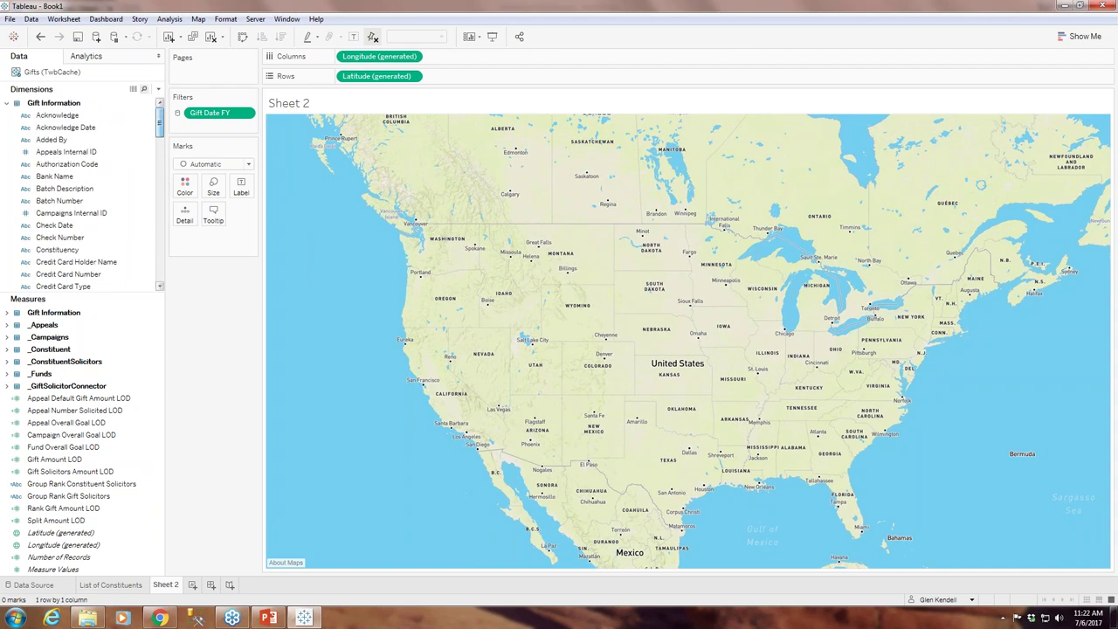
left_click(8, 104)
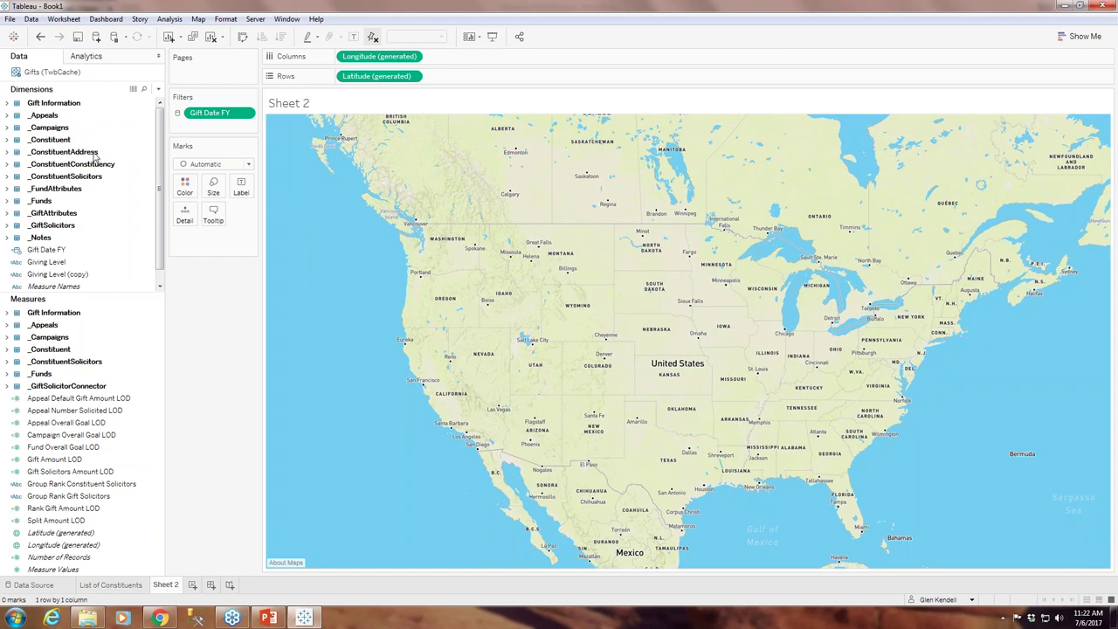
left_click(9, 153)
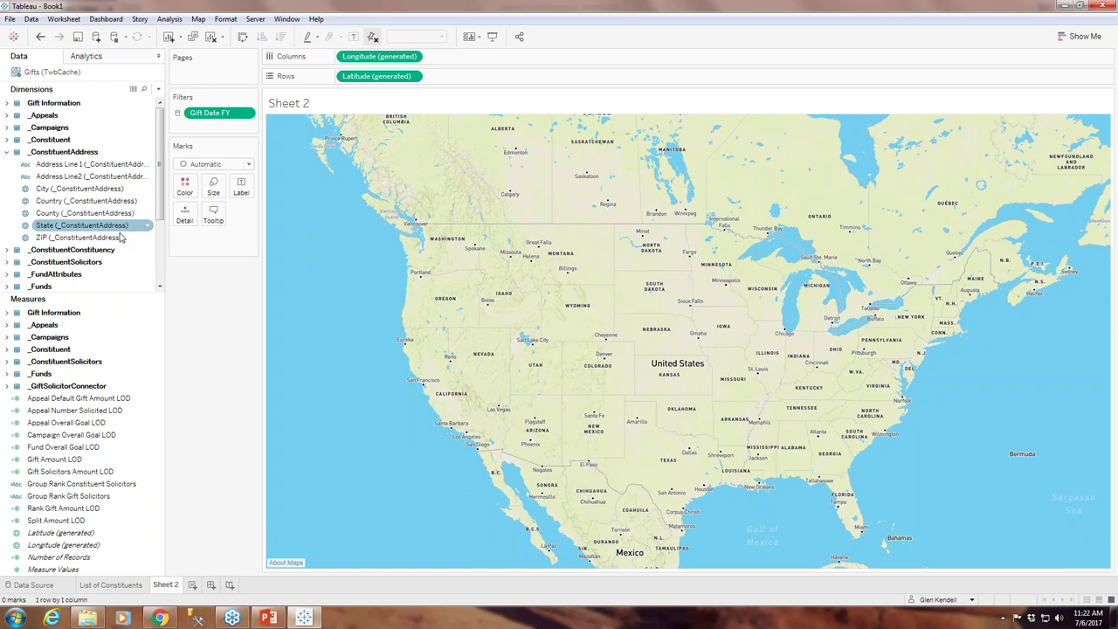
left_click_drag(114, 231, 226, 249)
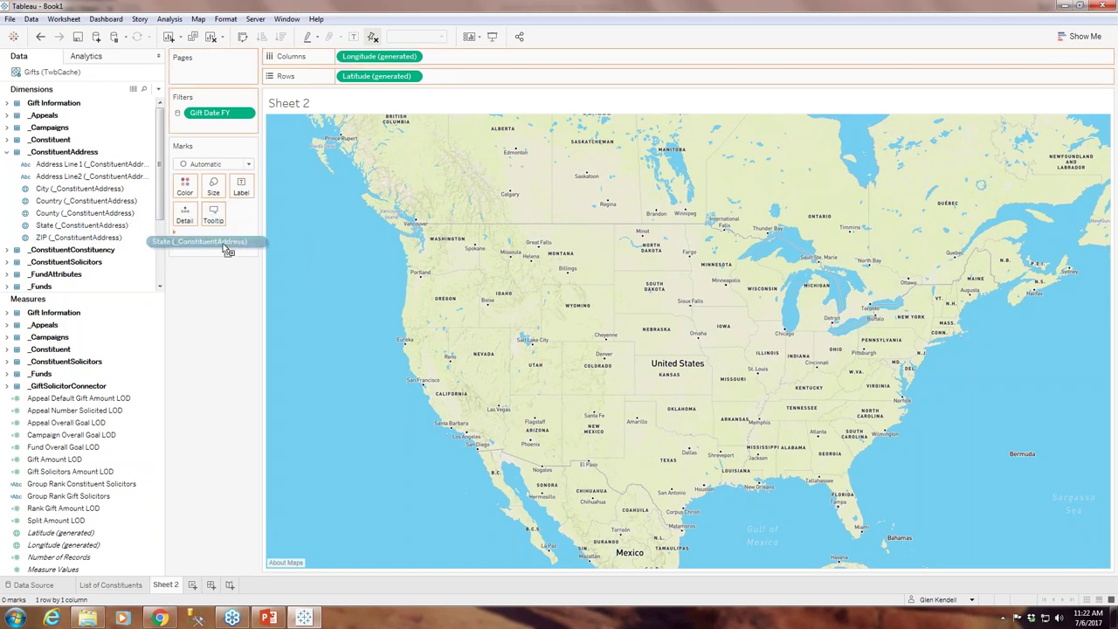
mouse_move(225, 250)
left_mouse_down()
mouse_move(214, 219)
mouse_move(123, 235)
mouse_move(225, 252)
left_mouse_up()
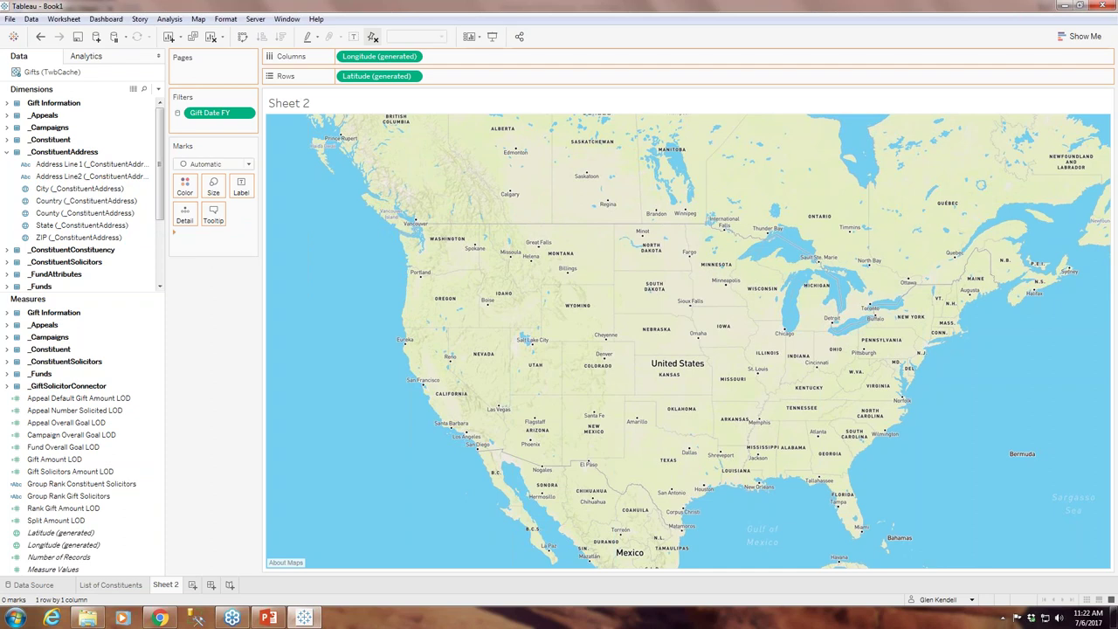
left_click(85, 203)
left_click_drag(85, 209, 218, 250)
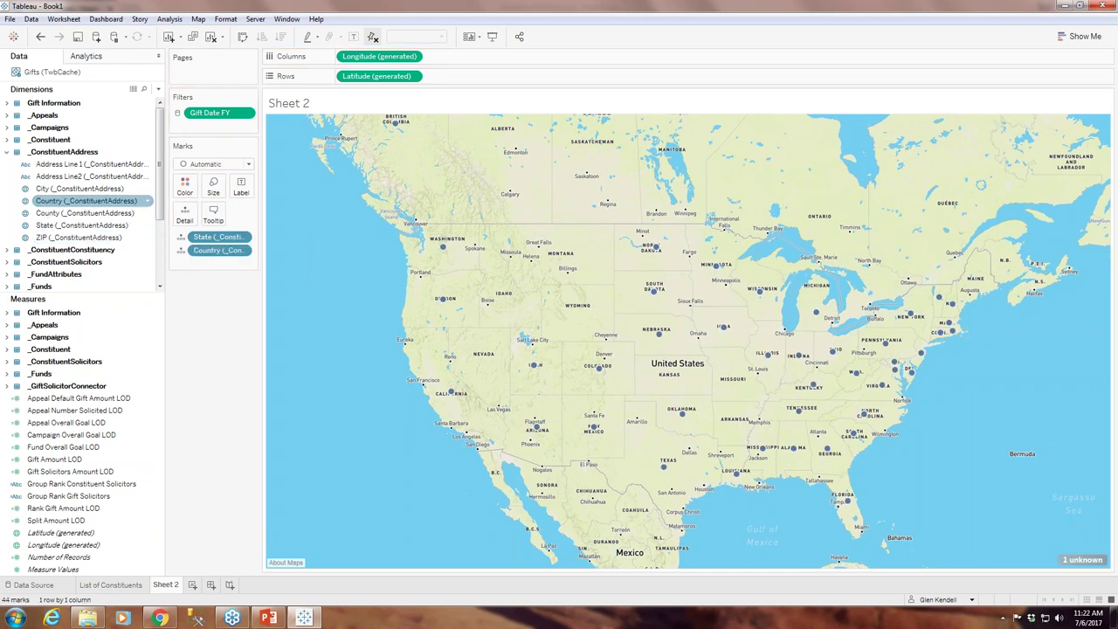
Step: Inspect the British Columbia mark, add City from _ConstituentAddress as detail on the map, and check the Denver mark
left_click(238, 251)
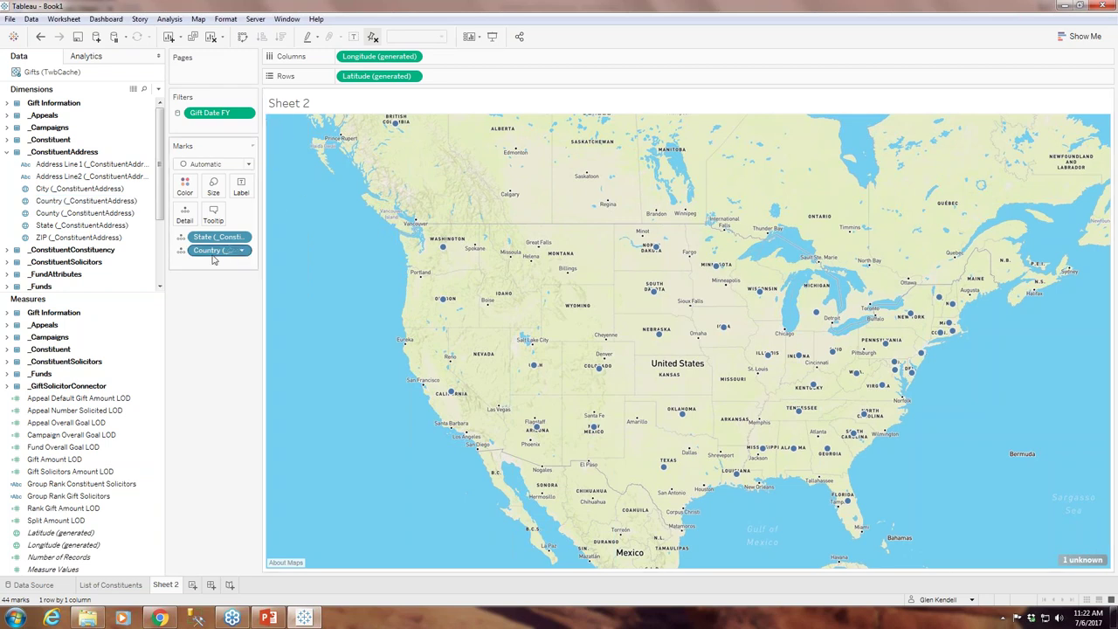
left_click_drag(344, 203, 346, 297)
mouse_move(398, 224)
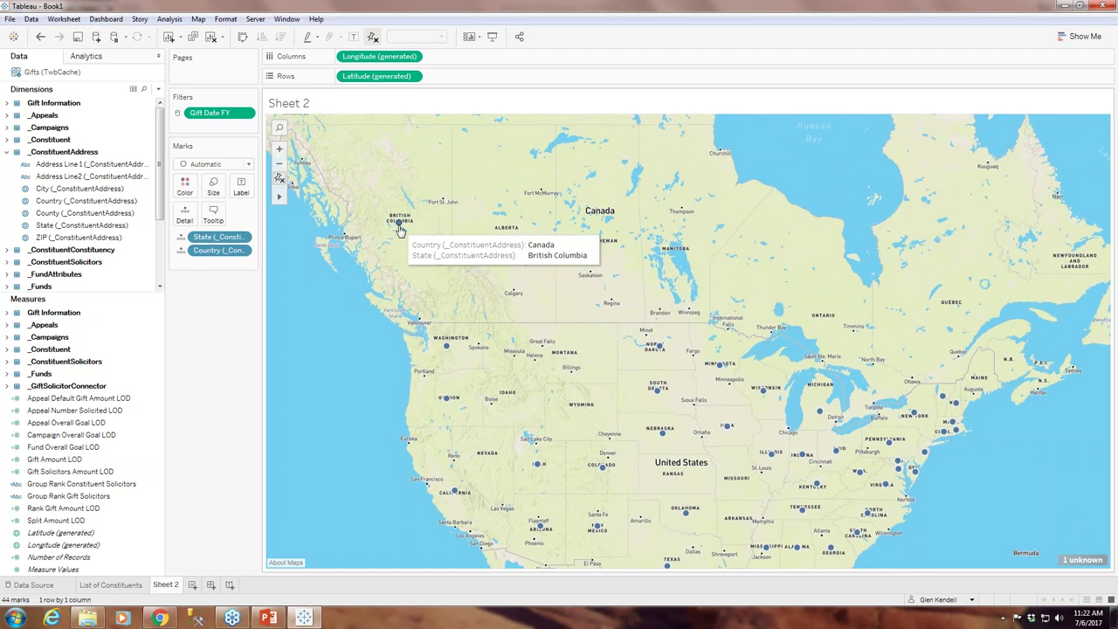
left_click_drag(396, 327, 397, 234)
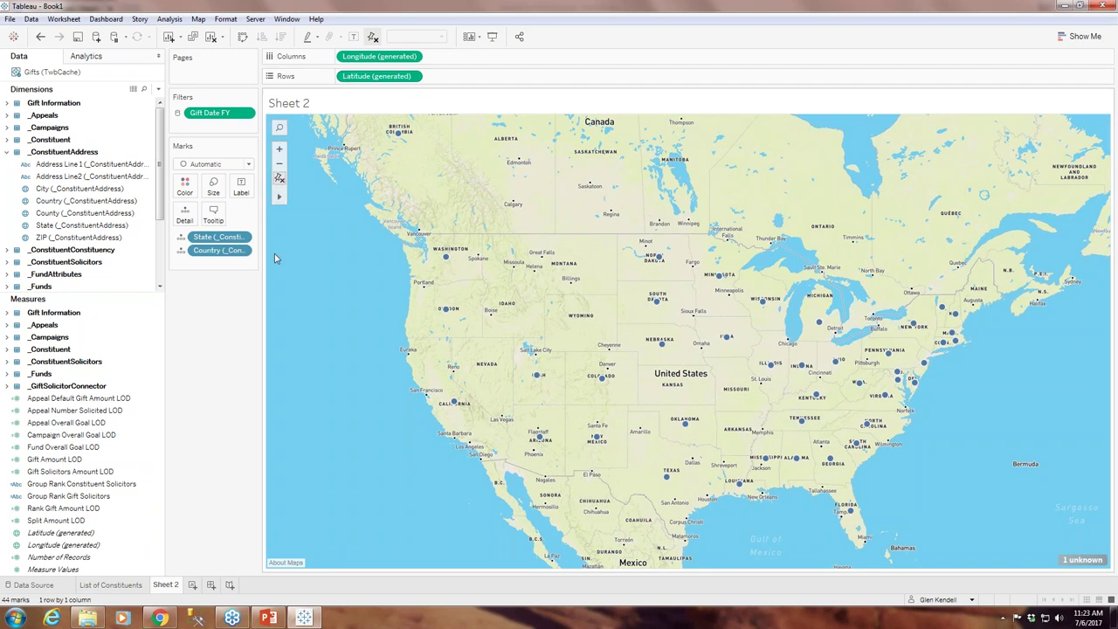
left_click_drag(328, 387, 322, 330)
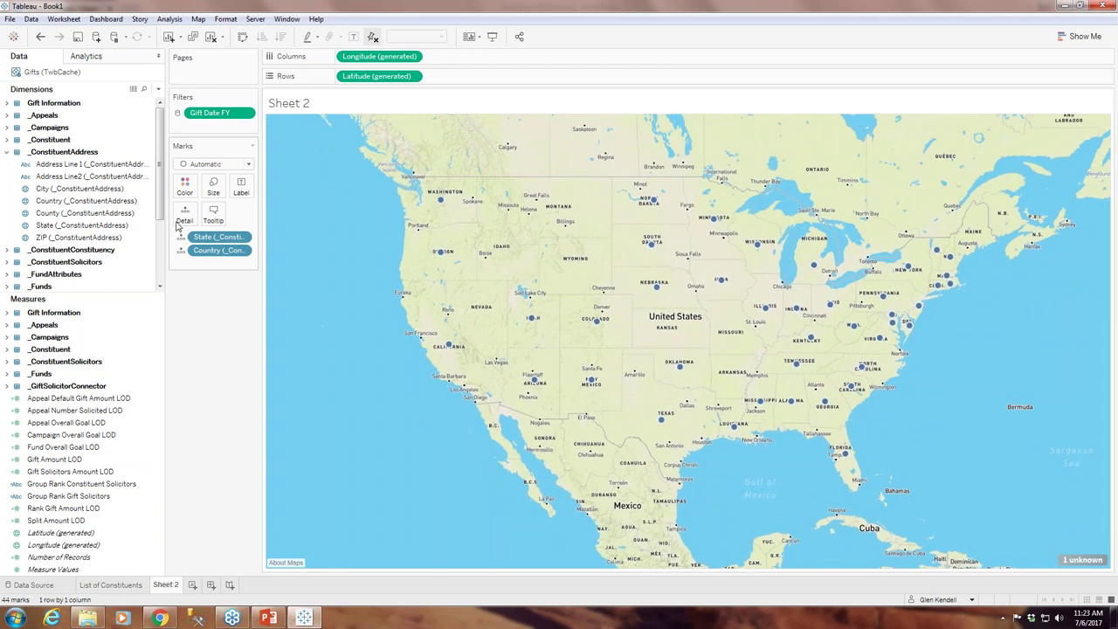
left_click_drag(83, 192, 175, 260)
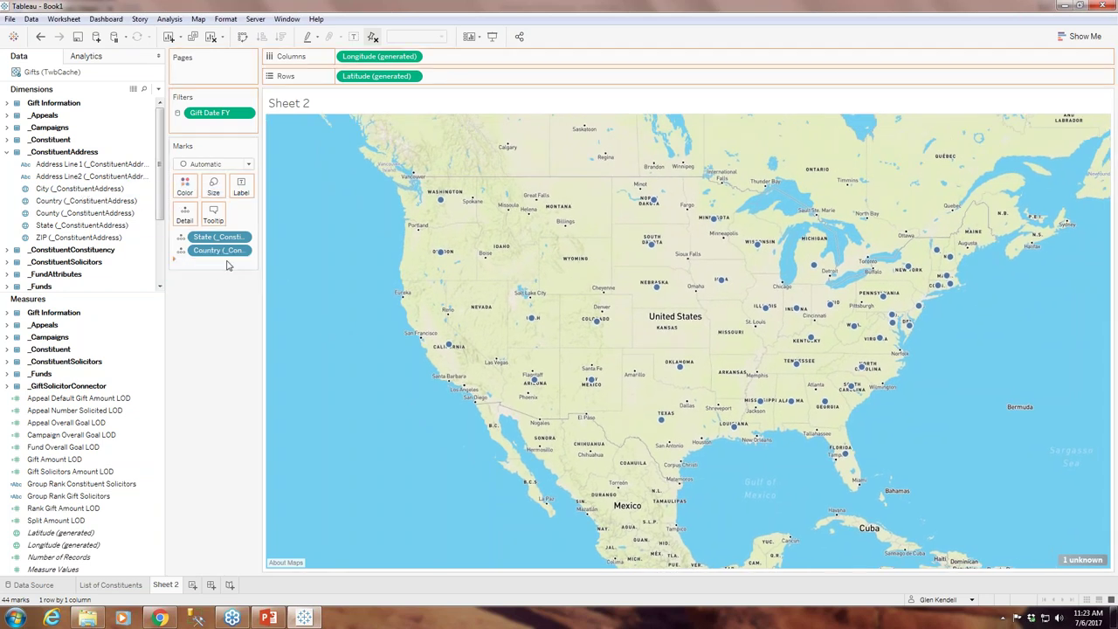
left_click_drag(226, 266, 226, 265)
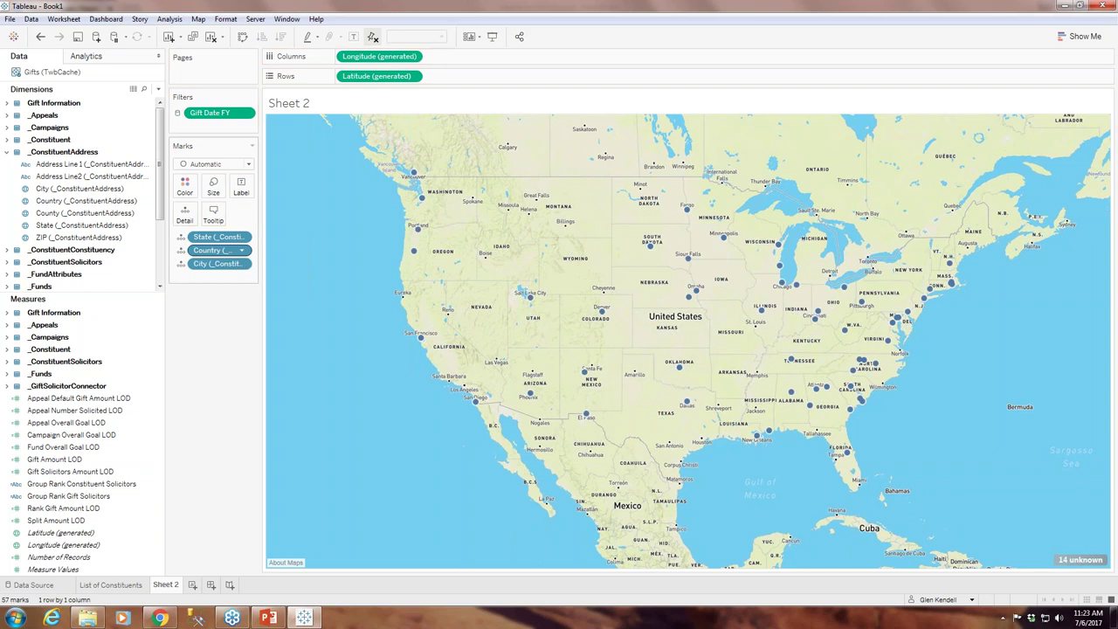
mouse_move(599, 312)
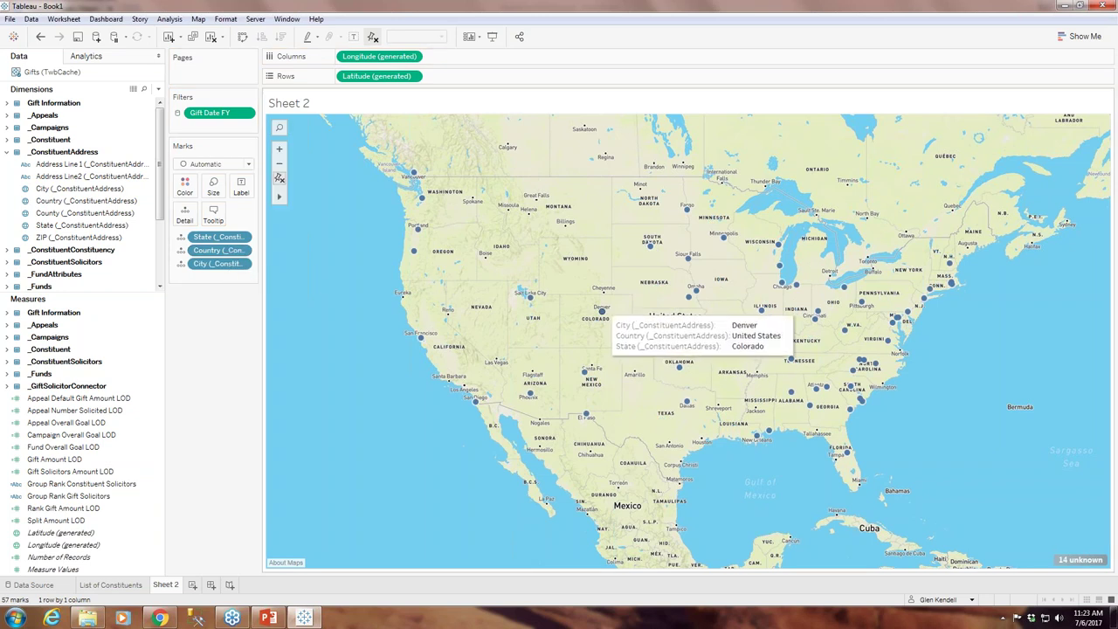
Step: Remove the Country field from the map's marks, keeping State and City as detail
right_click(242, 238)
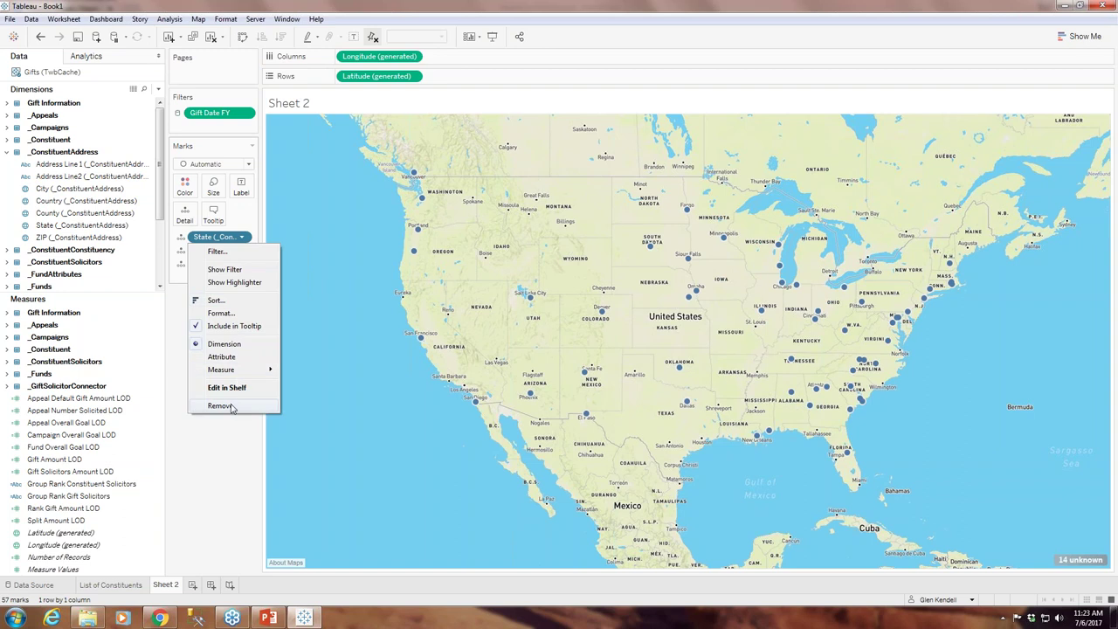
key("Escape")
right_click(245, 252)
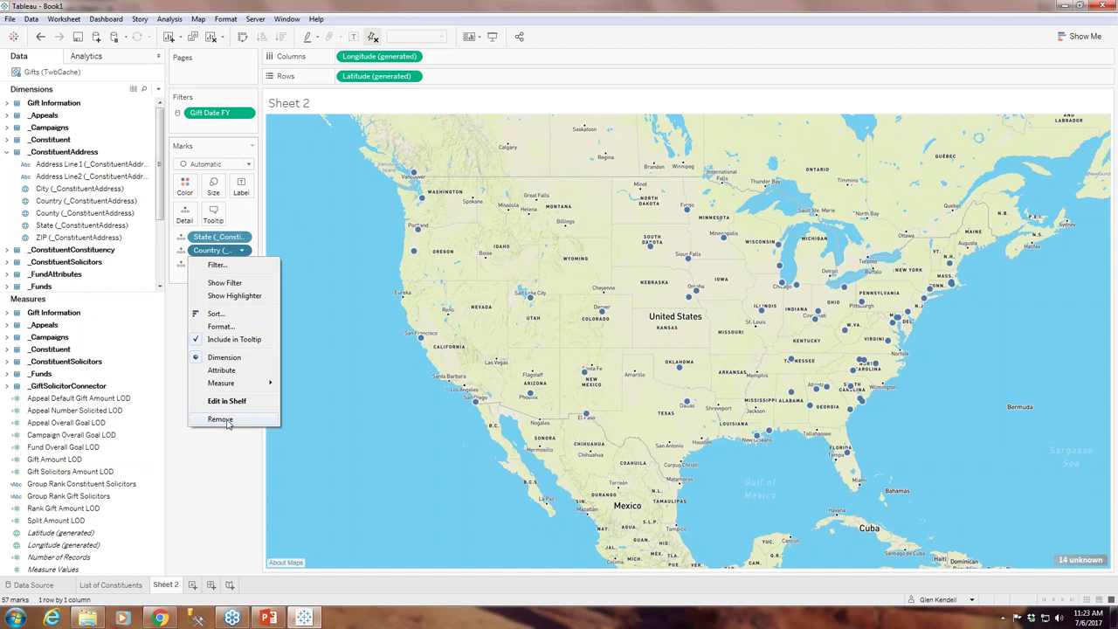
left_click(229, 420)
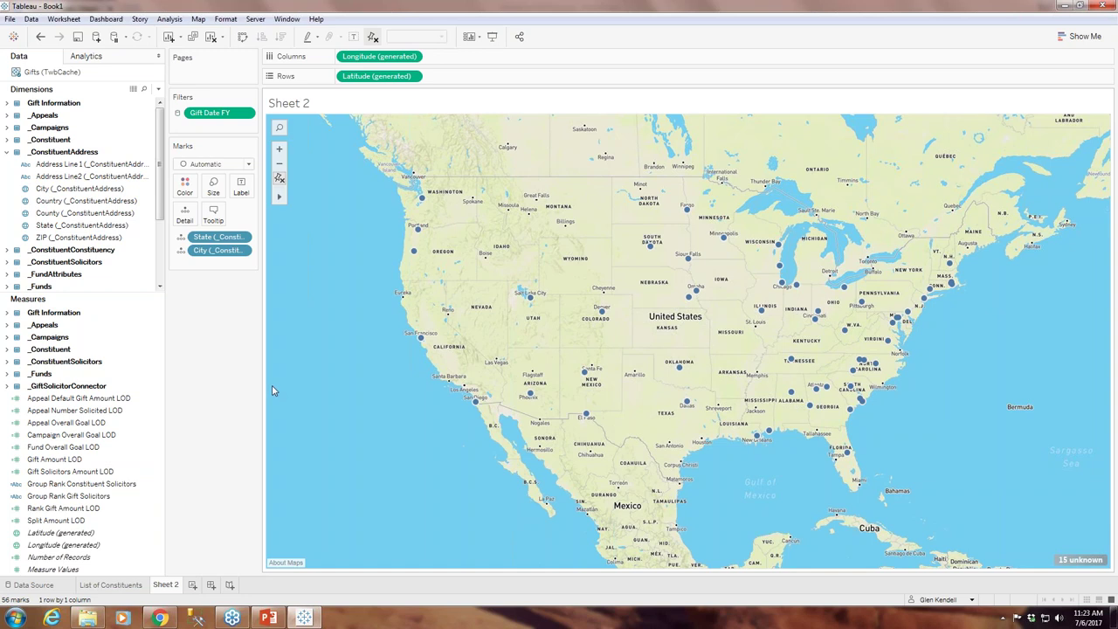
mouse_move(532, 301)
Step: Color the city marks red and give them a black border
left_click(185, 187)
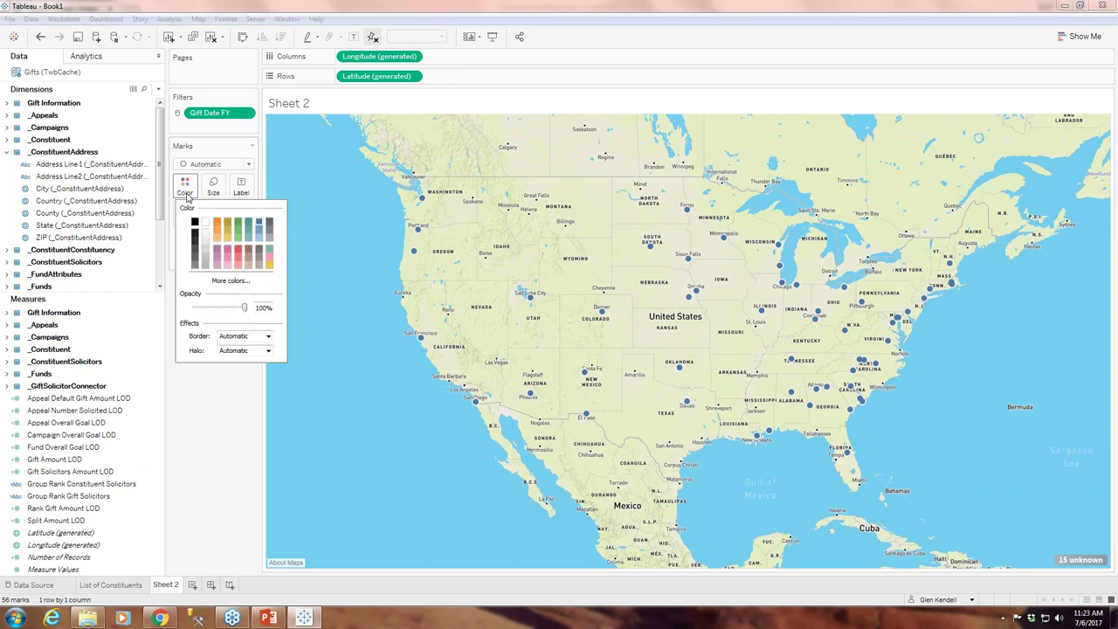
left_click(240, 252)
left_click(267, 335)
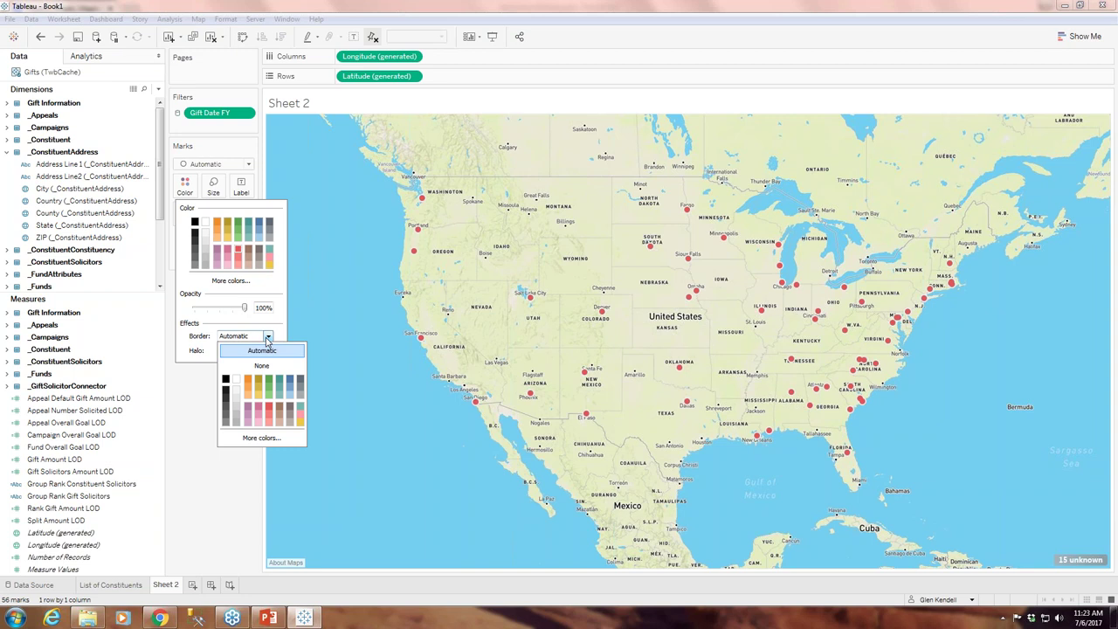
left_click(227, 379)
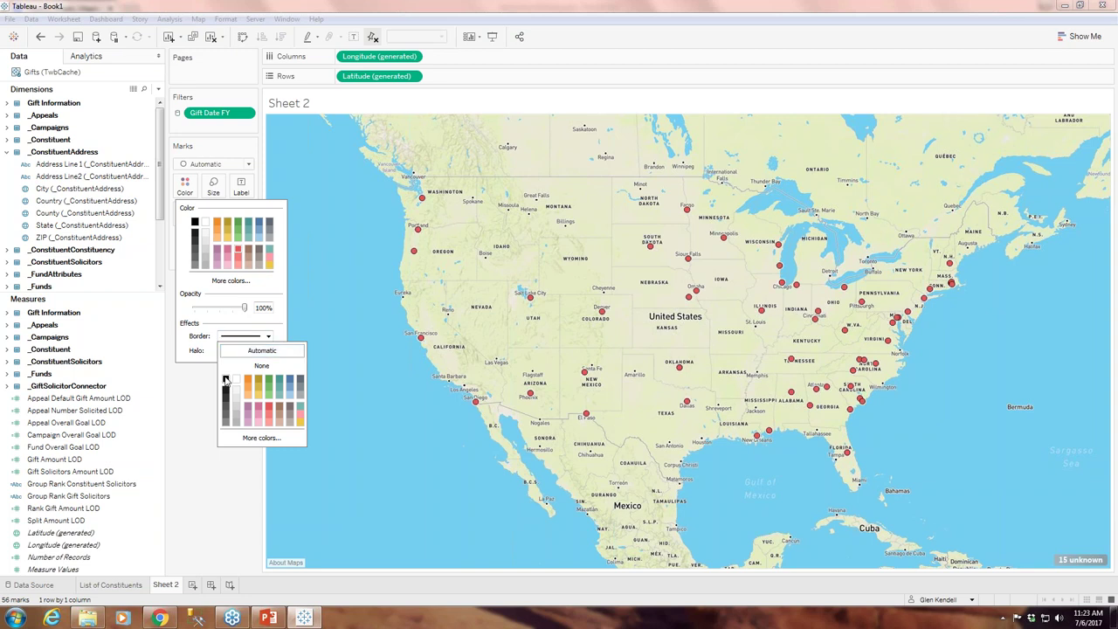
left_click(395, 372)
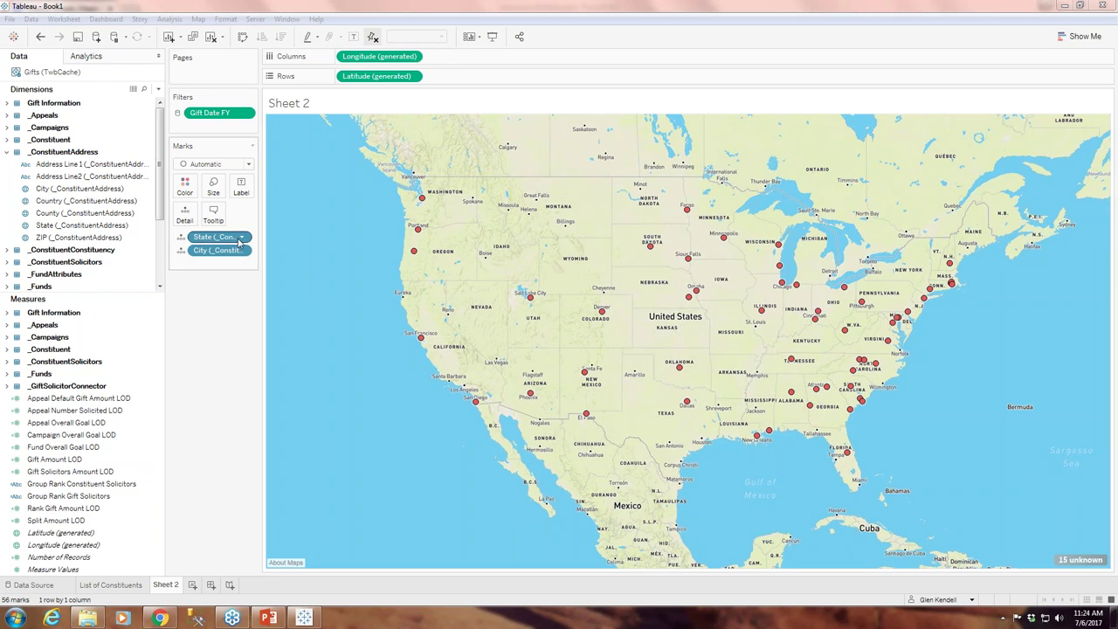
Step: Open the location editor for the map's unknown values and review the State/Province and City matches
left_click(1083, 560)
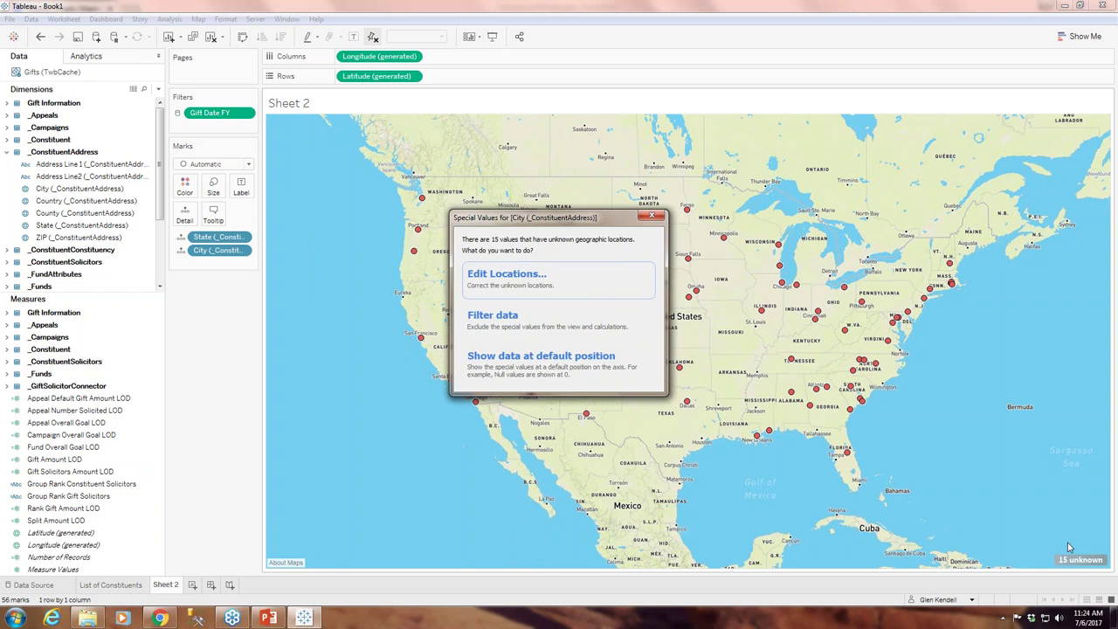
left_click(523, 279)
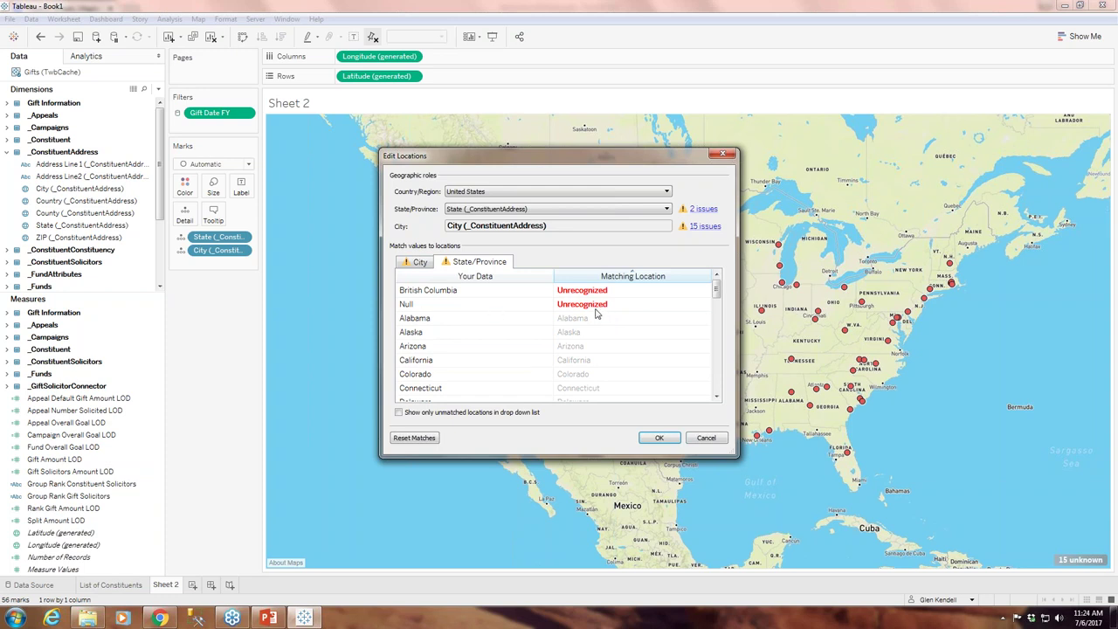
left_click(416, 262)
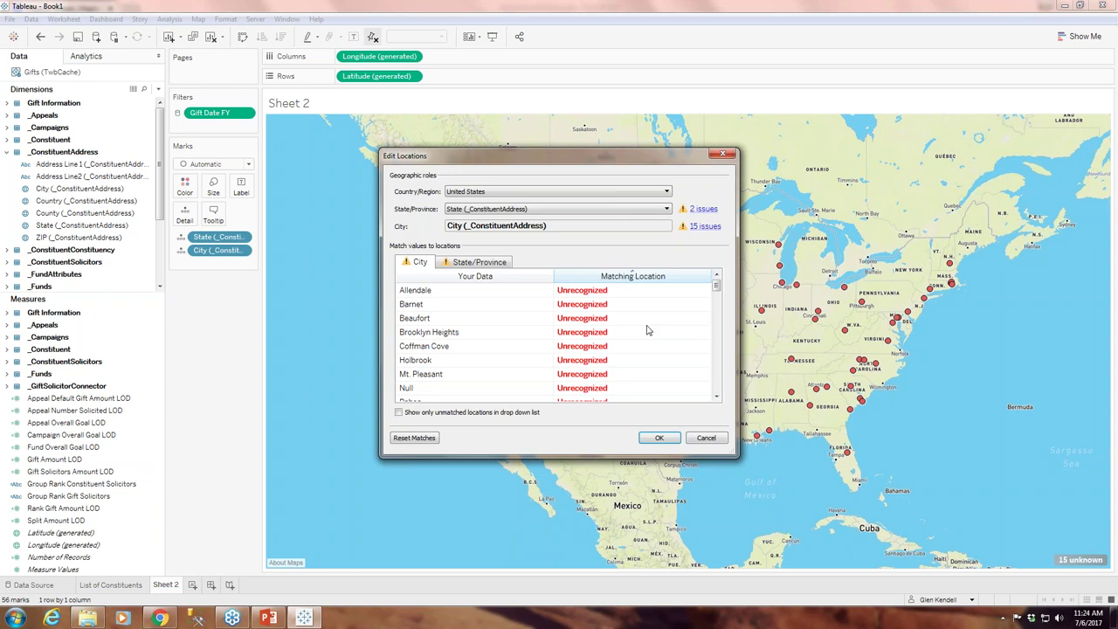
scroll(648, 348, "down", 1)
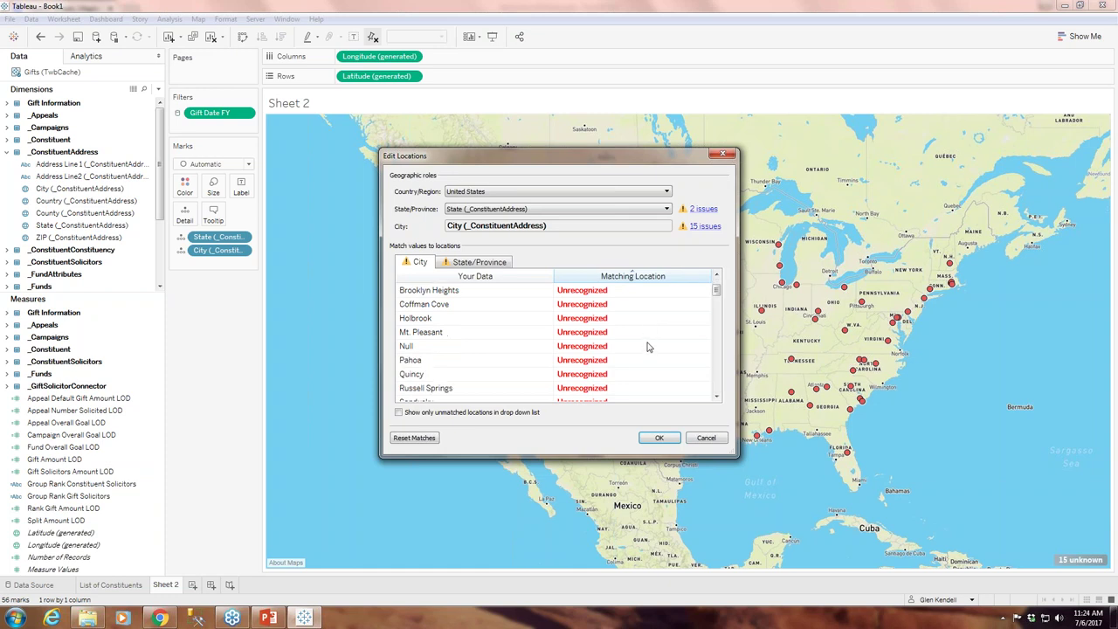
scroll(667, 344, "down", 1)
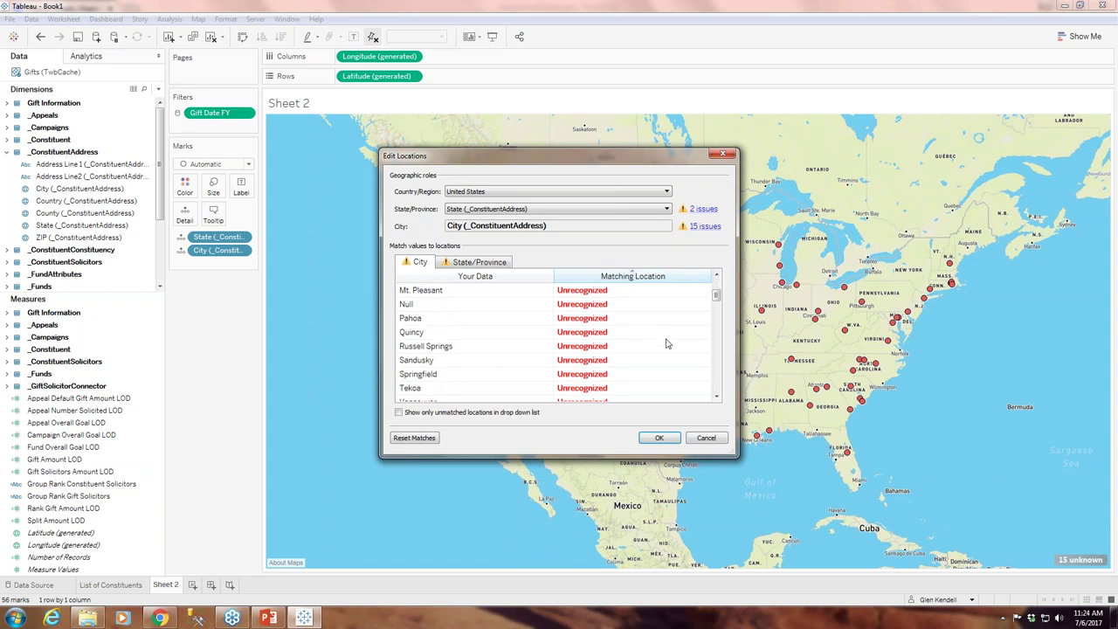
scroll(666, 344, "down", 3)
scroll(666, 344, "up", 2)
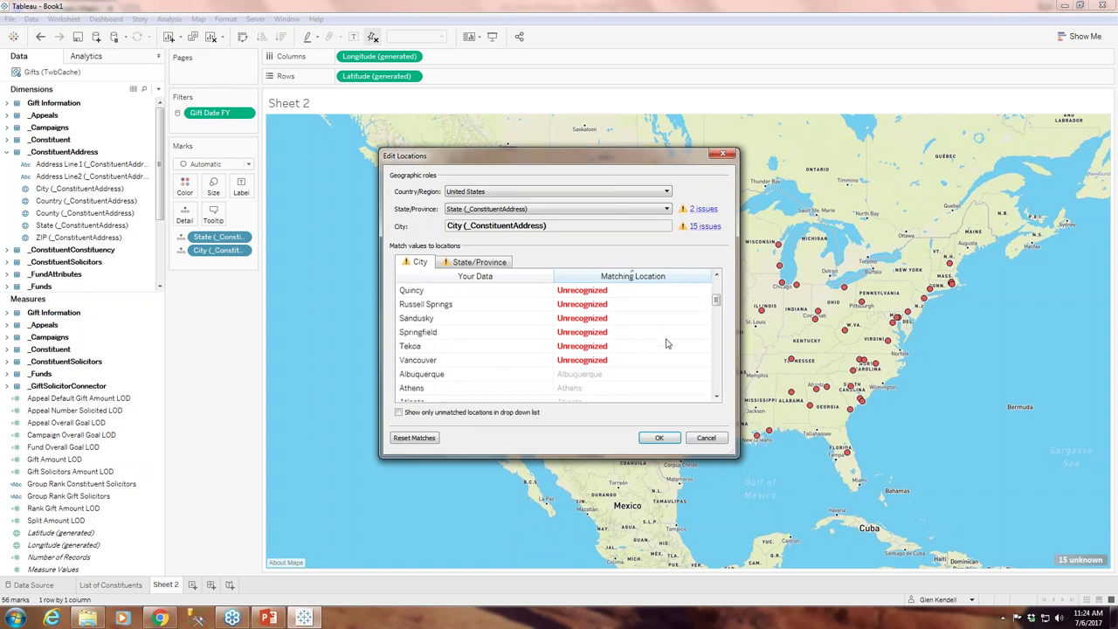
Step: Review the unrecognized cities, close the location editor, and check the options of the map's unknown-values indicator
scroll(666, 344, "up", 3)
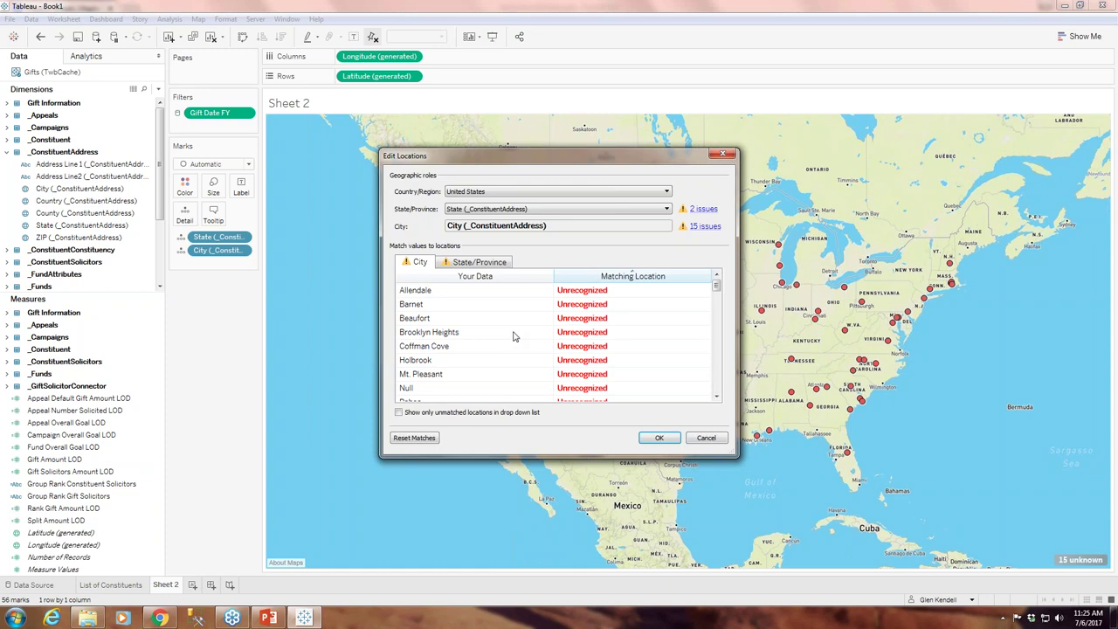
left_click(723, 154)
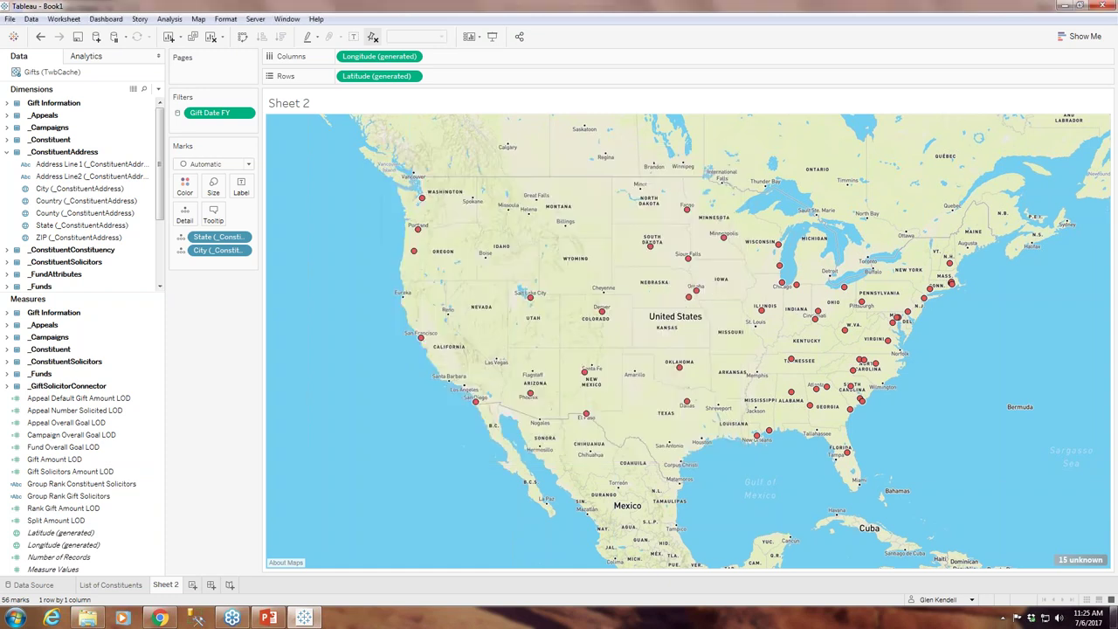
right_click(1078, 563)
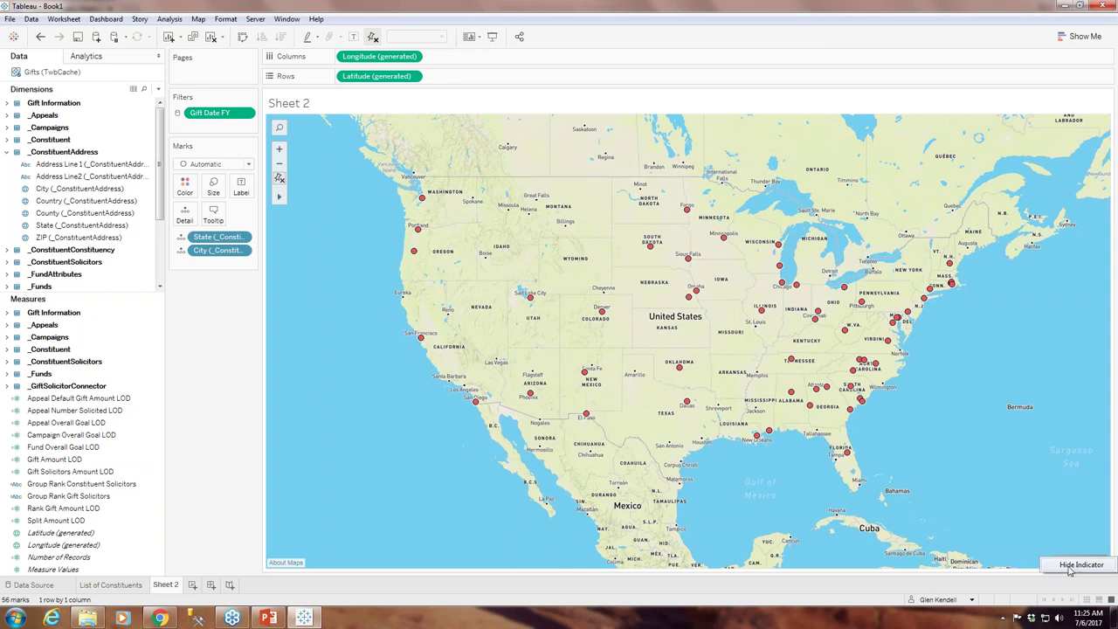
key("Escape")
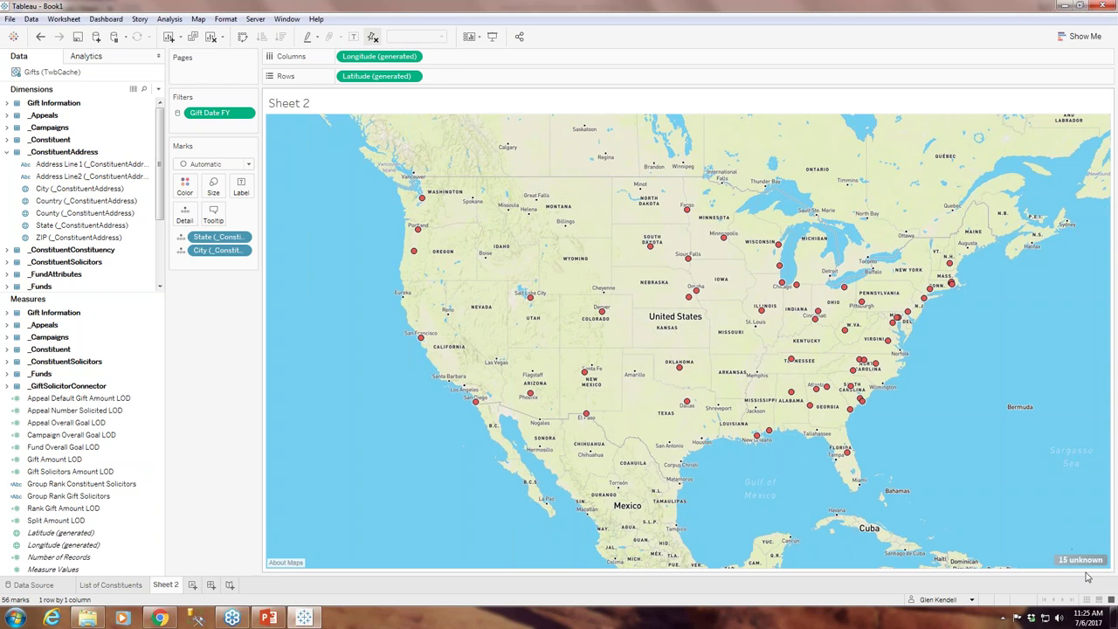
Step: Reopen the location editor, view the matching-location choices for the city Allendale, and close it without assigning a match
left_click(1092, 562)
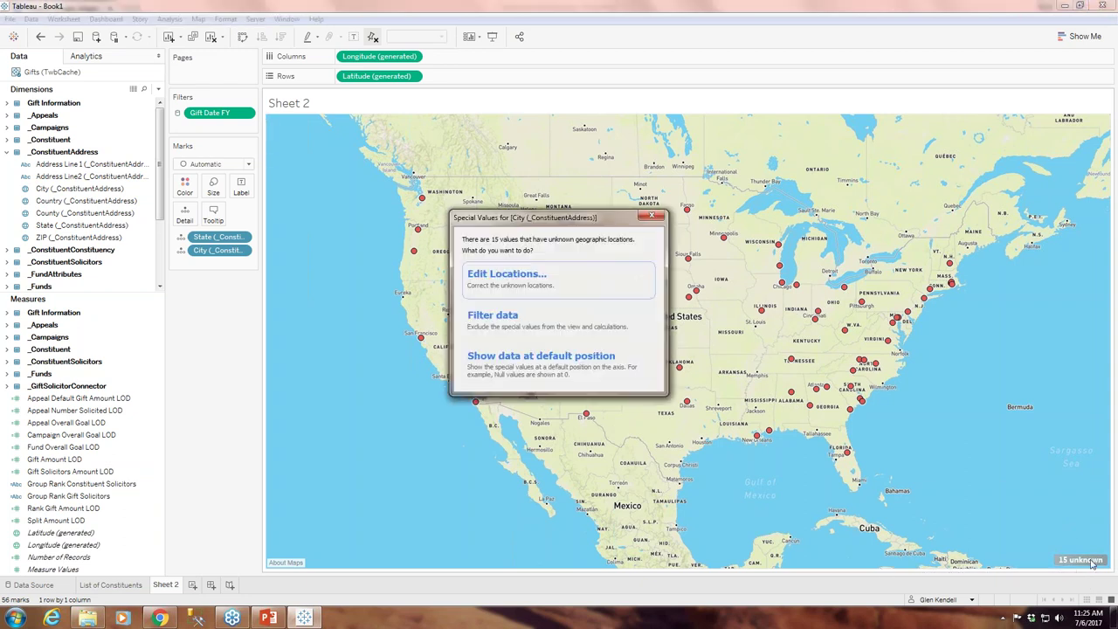
left_click(507, 274)
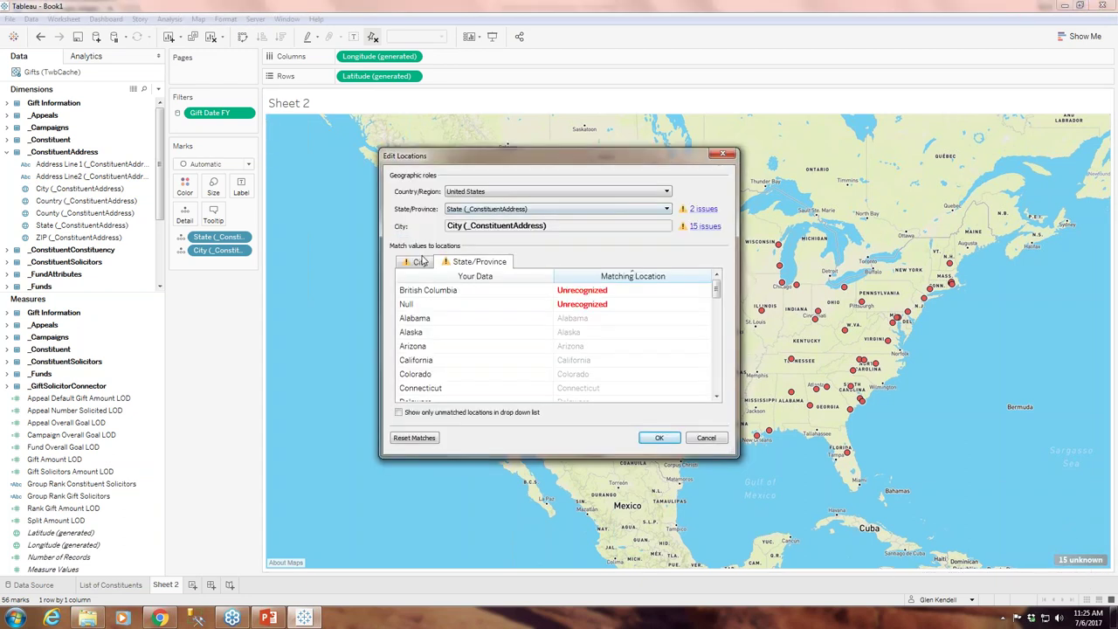
left_click(420, 262)
left_click(620, 292)
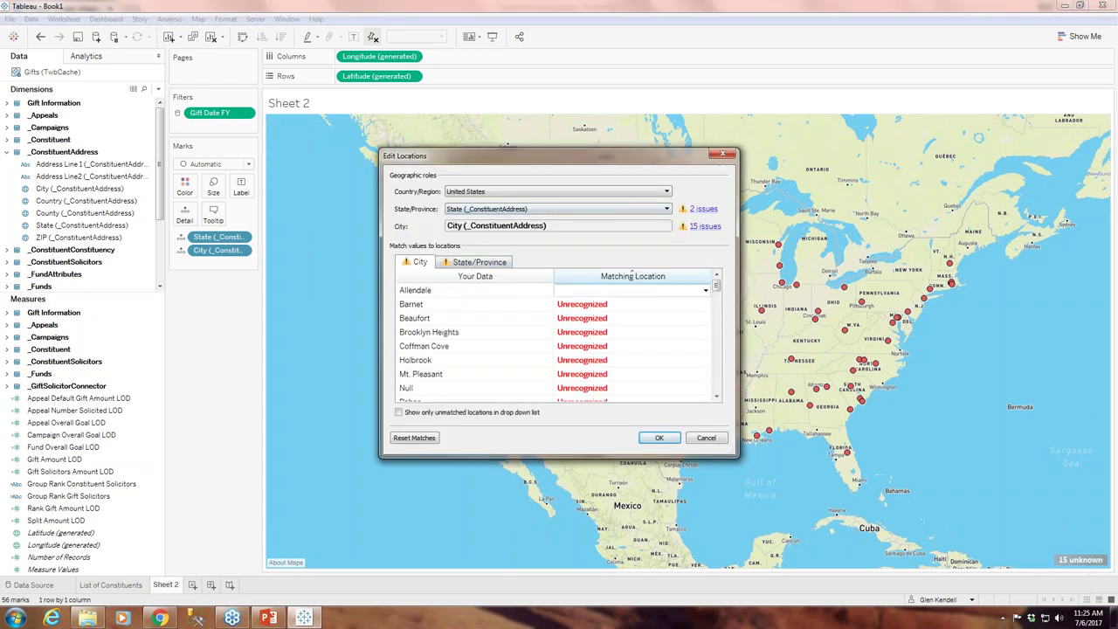
left_click(706, 291)
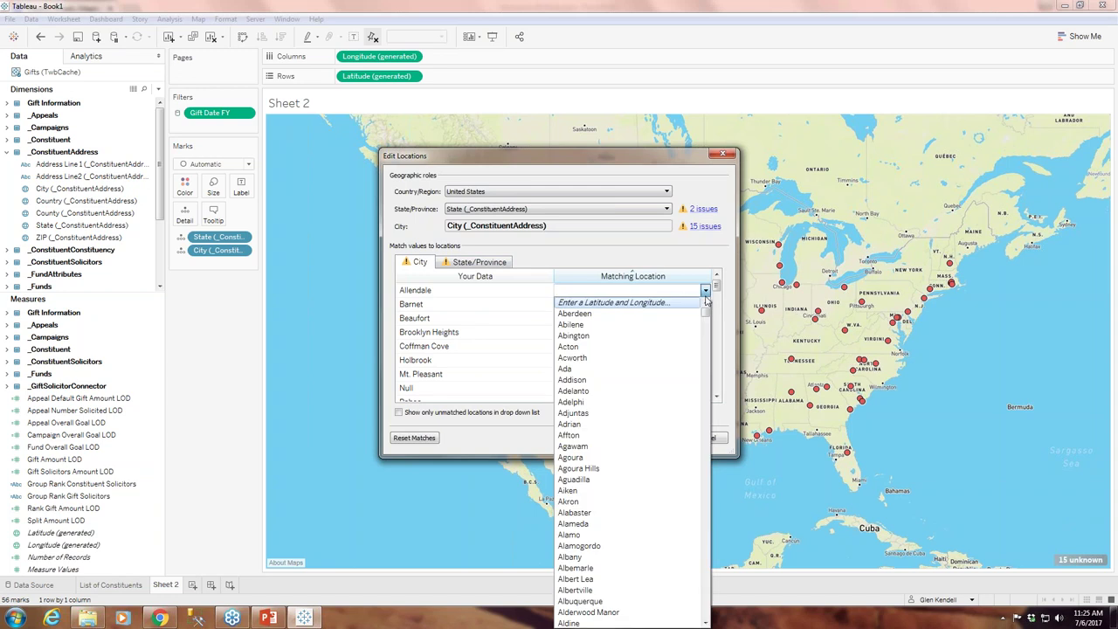
key("Down")
key("Down")
left_click(711, 158)
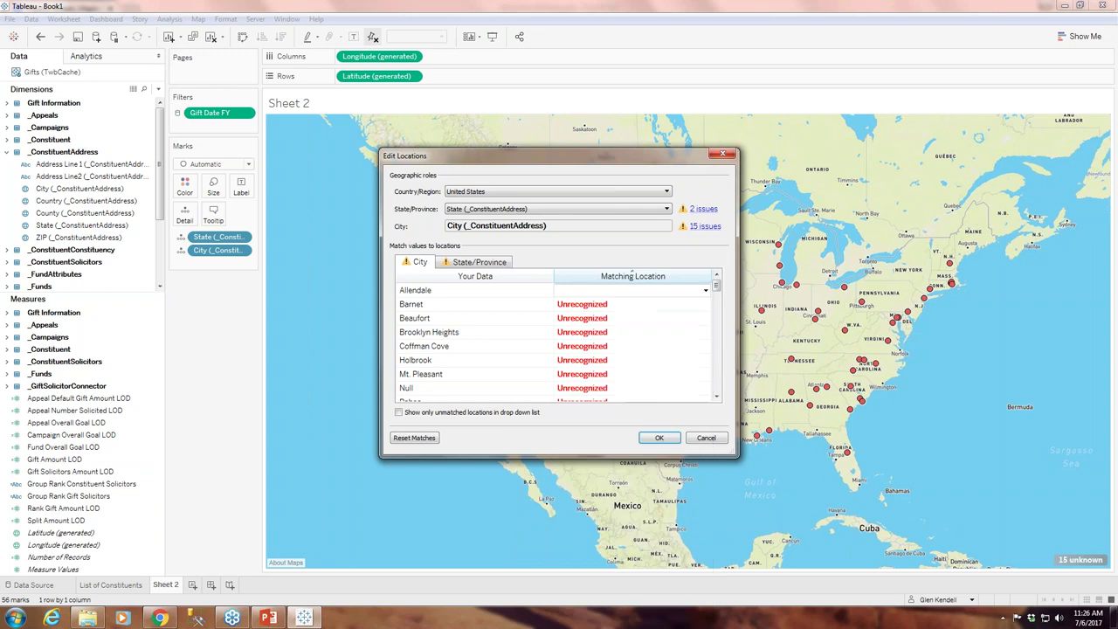
left_click(723, 158)
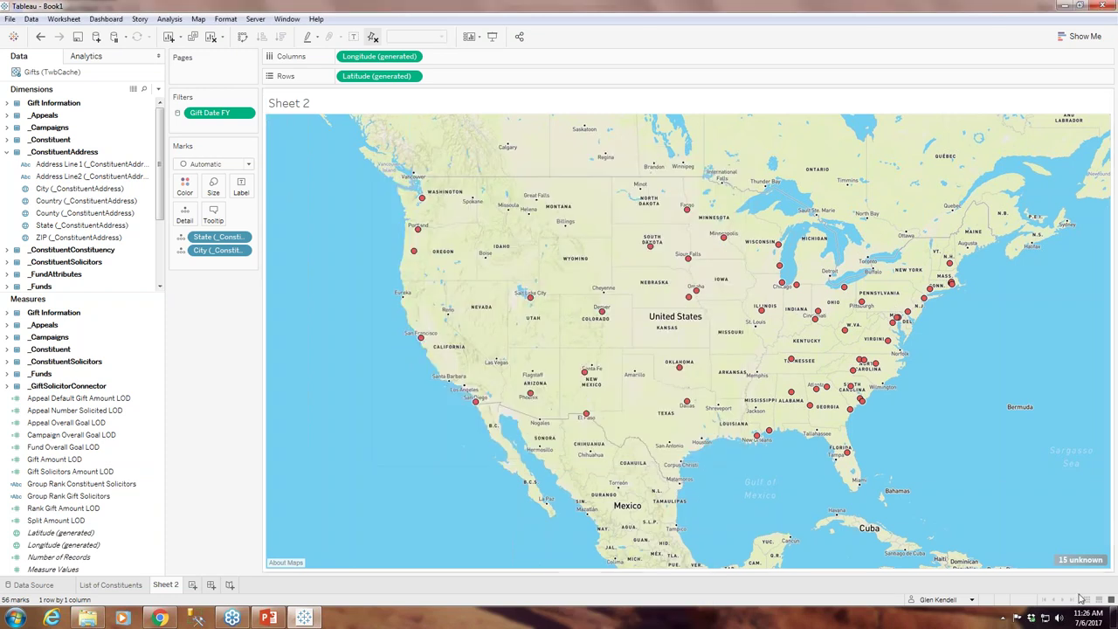
Step: Hide the map's unknown-values indicator and make the red city marks slightly larger
right_click(1080, 561)
left_click(1080, 568)
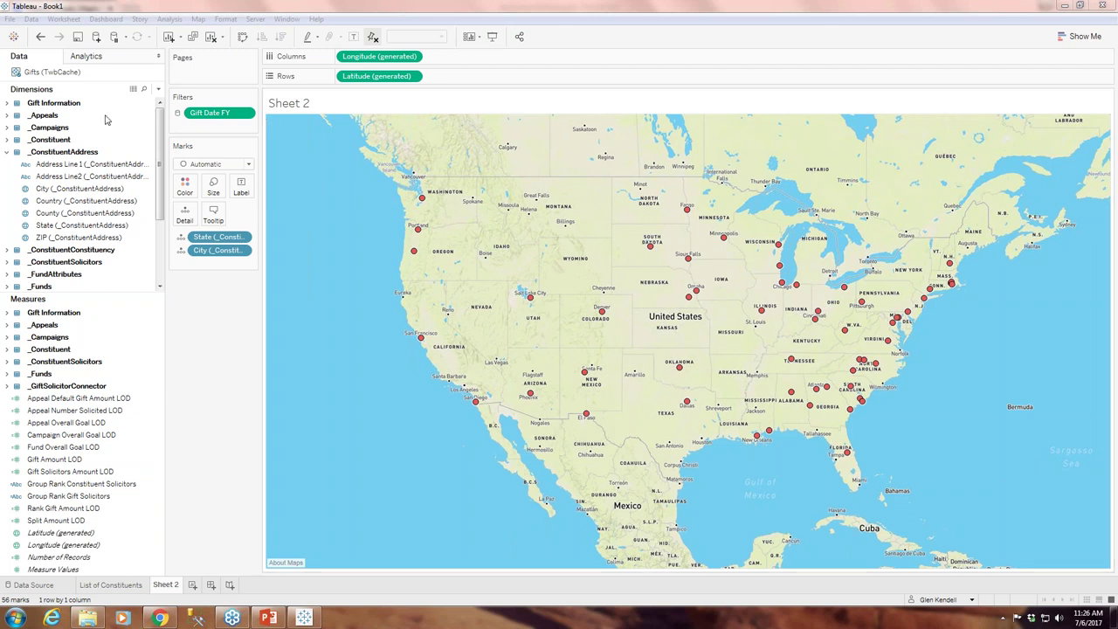
left_click(214, 186)
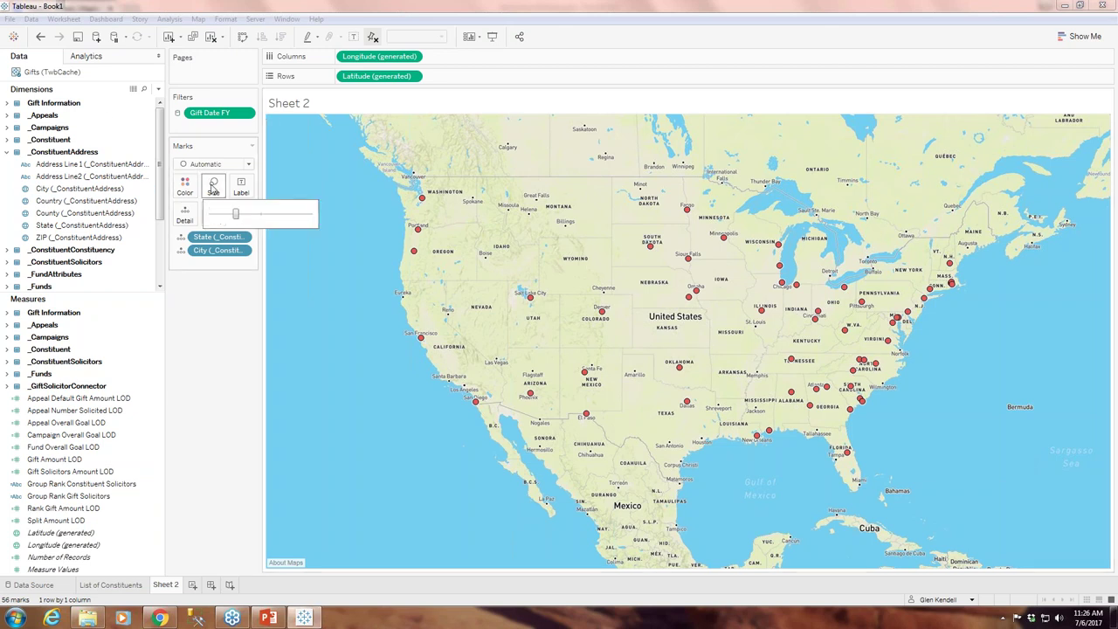
left_click_drag(235, 214, 246, 216)
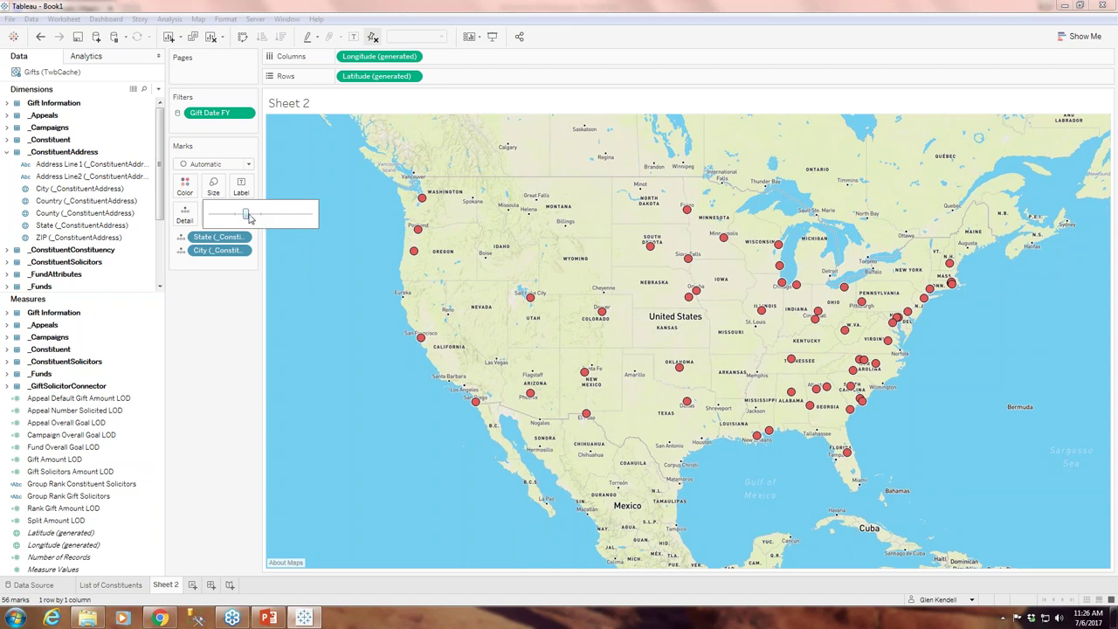
mouse_move(246, 220)
left_mouse_down()
mouse_move(223, 218)
mouse_move(267, 219)
left_mouse_up()
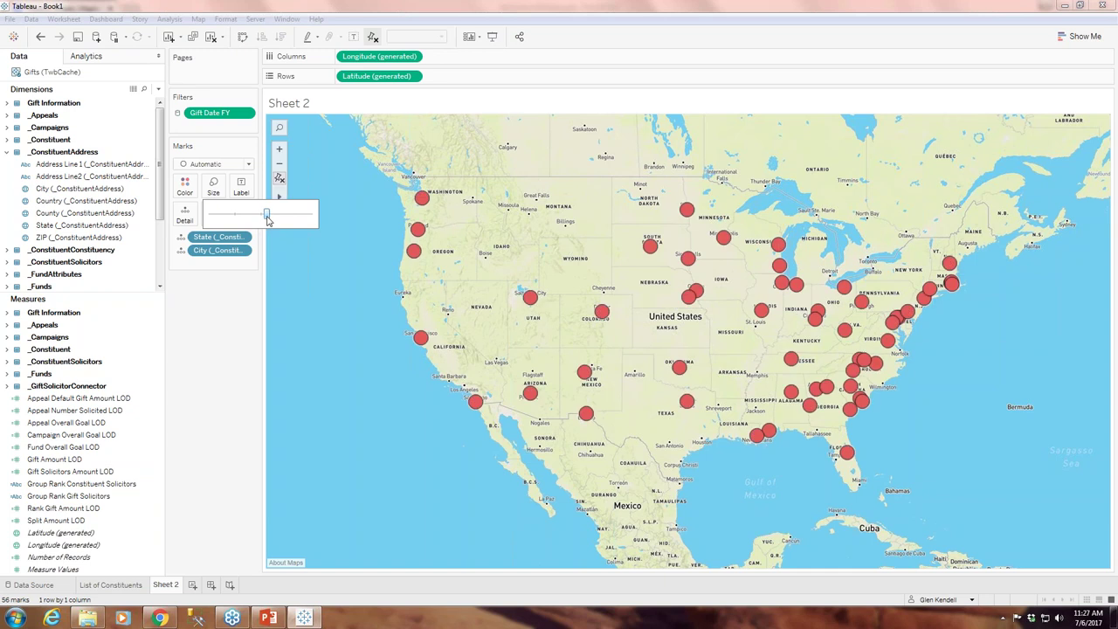
left_click_drag(267, 218, 251, 215)
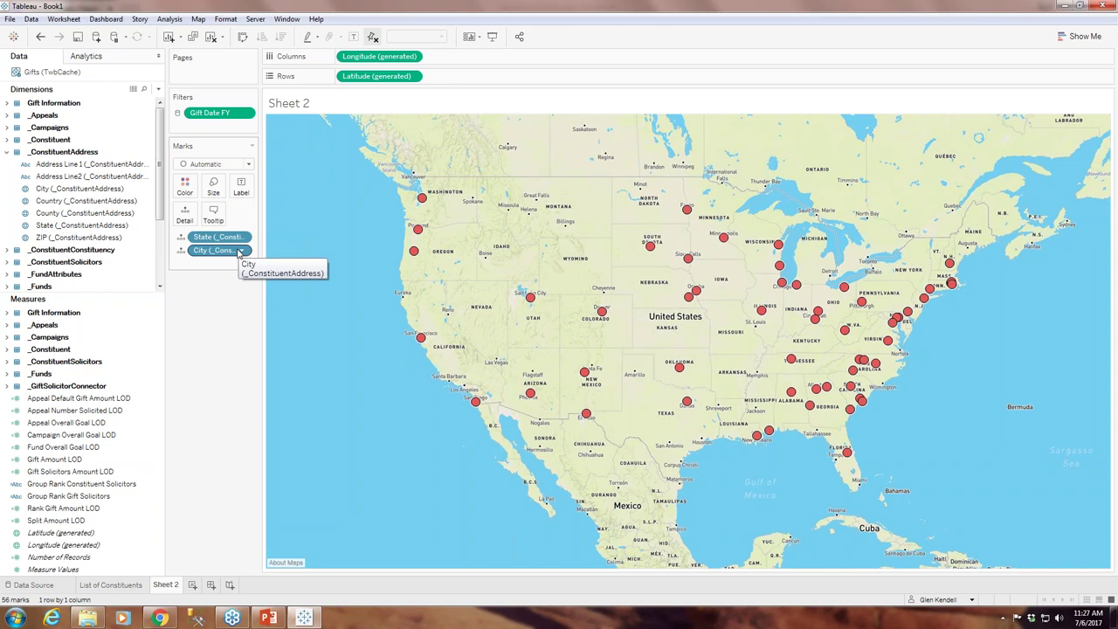
Step: Replace City with ZIP from _ConstituentAddress as the map's detail alongside State, and look over the resulting marks
mouse_move(422, 207)
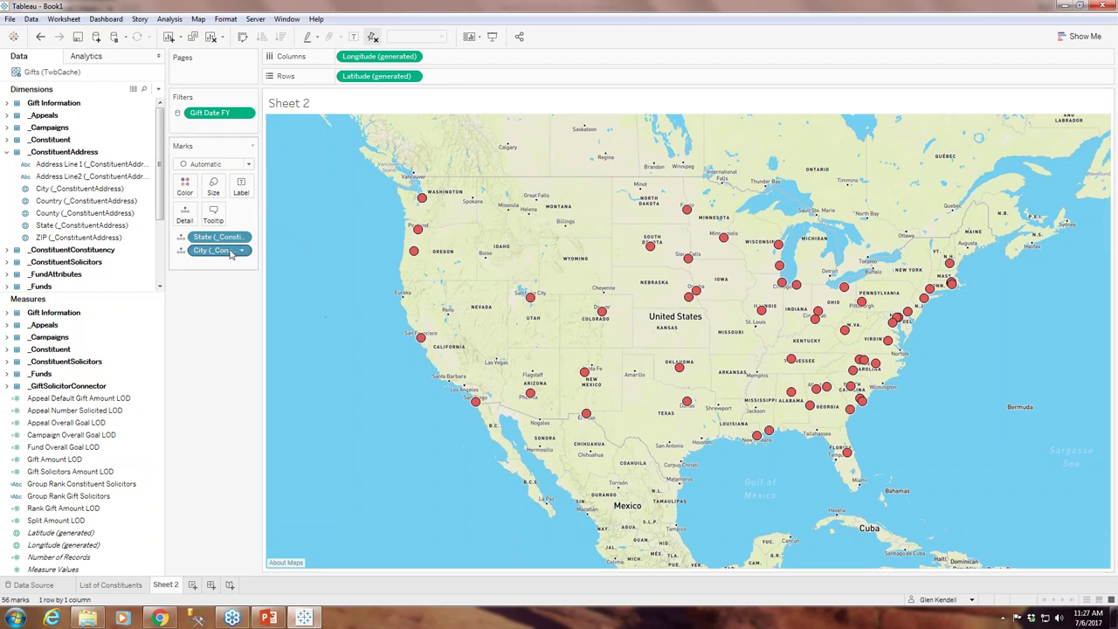
left_click_drag(66, 236, 203, 263)
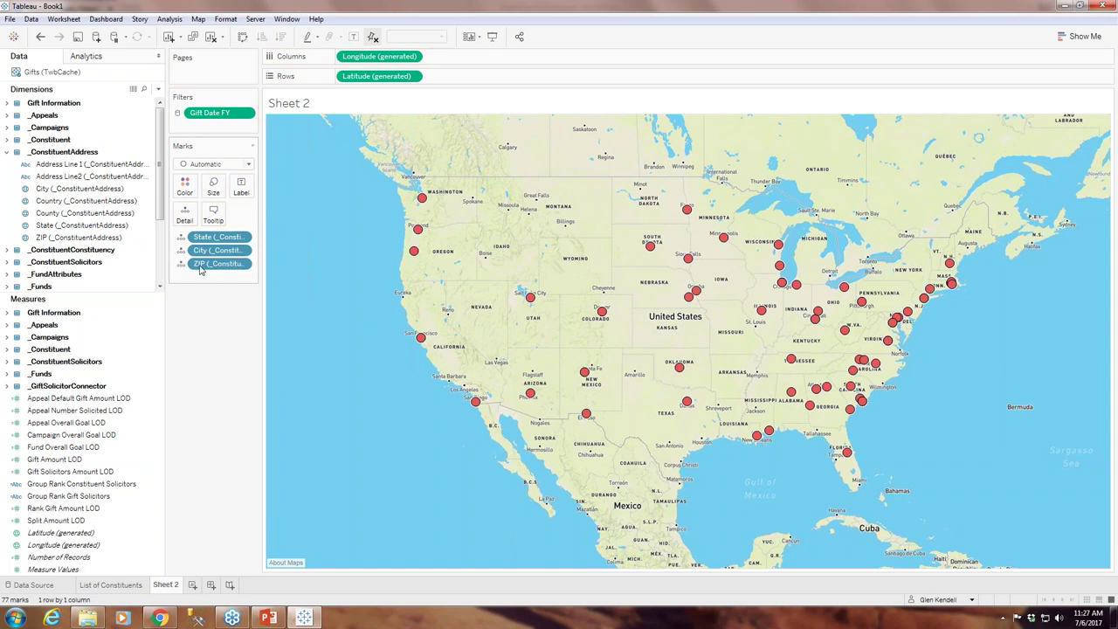
left_click(242, 251)
left_click(220, 418)
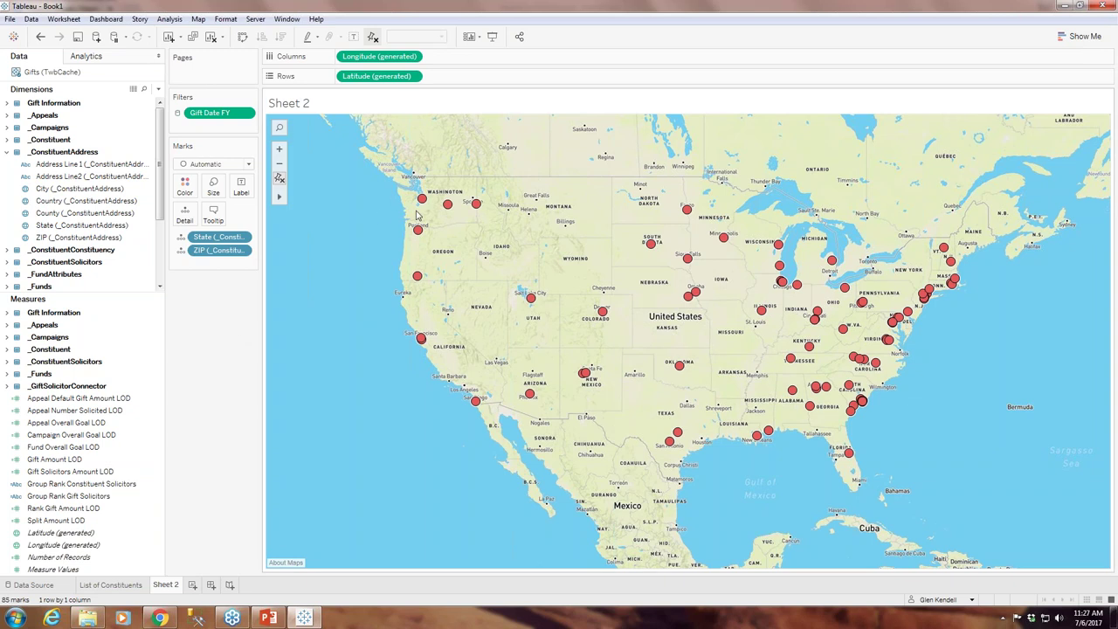
mouse_move(435, 216)
mouse_move(597, 316)
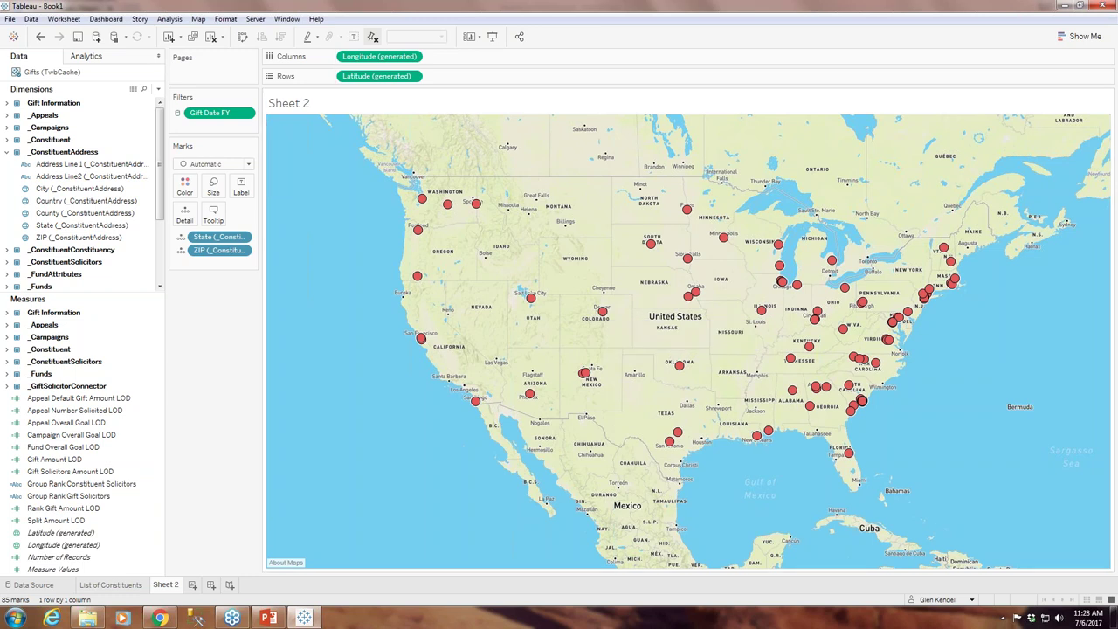
Step: Rename the Sheet 2 worksheet as Map of Constituents
double_click(174, 586)
type("Map of Constituen")
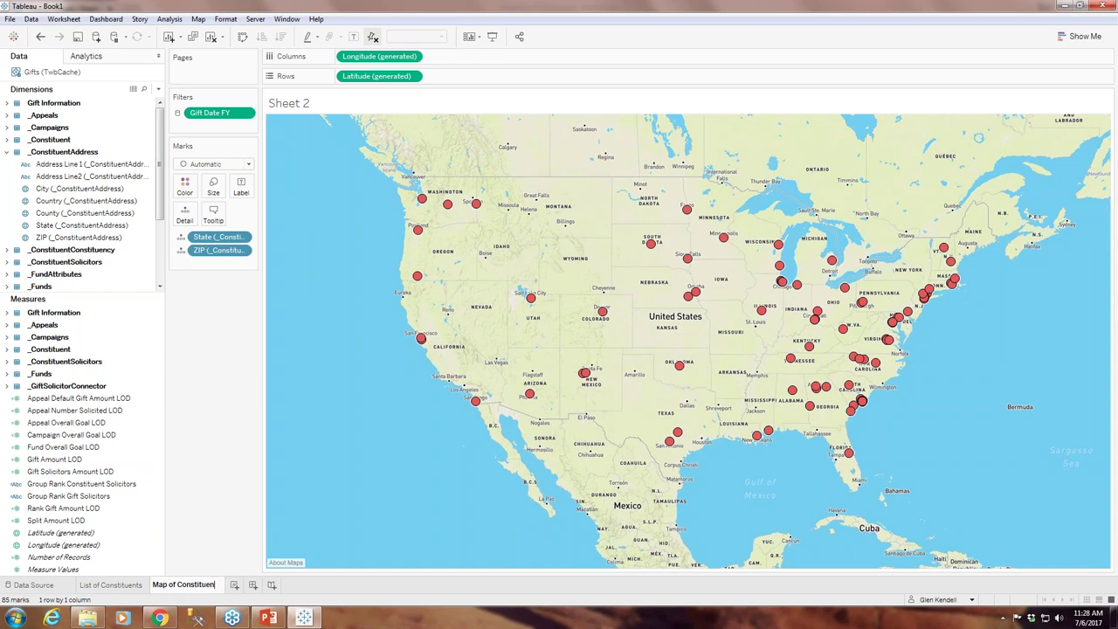
type("ts")
key("Return")
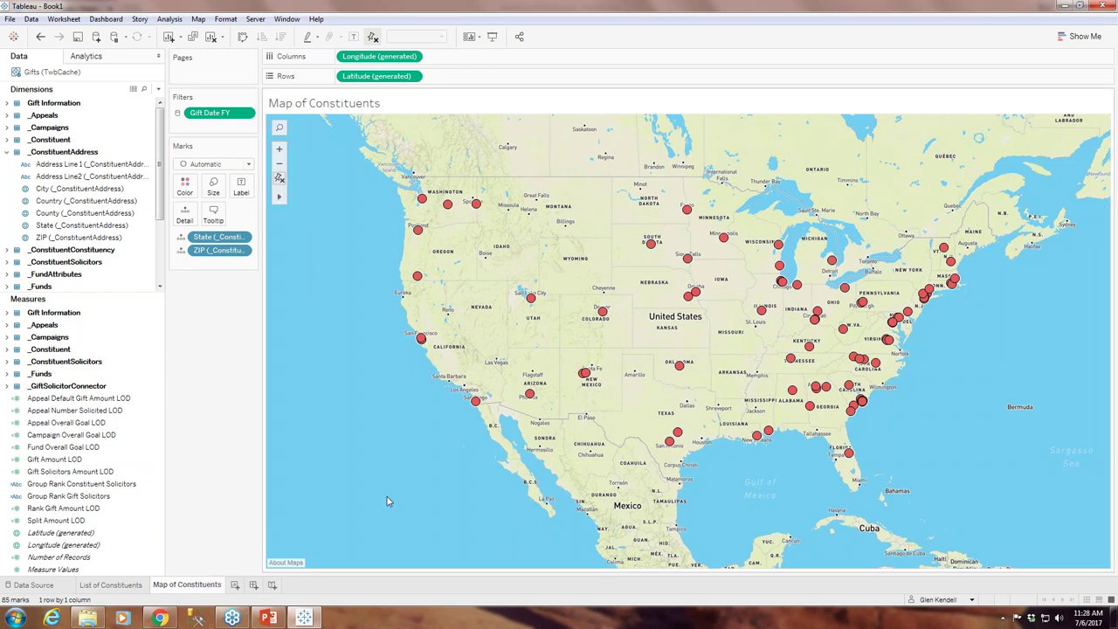
Step: Apply the Gift Type filter of List of Constituents to all worksheets using this data source, and check Map of Constituents
mouse_move(420, 343)
left_click(123, 587)
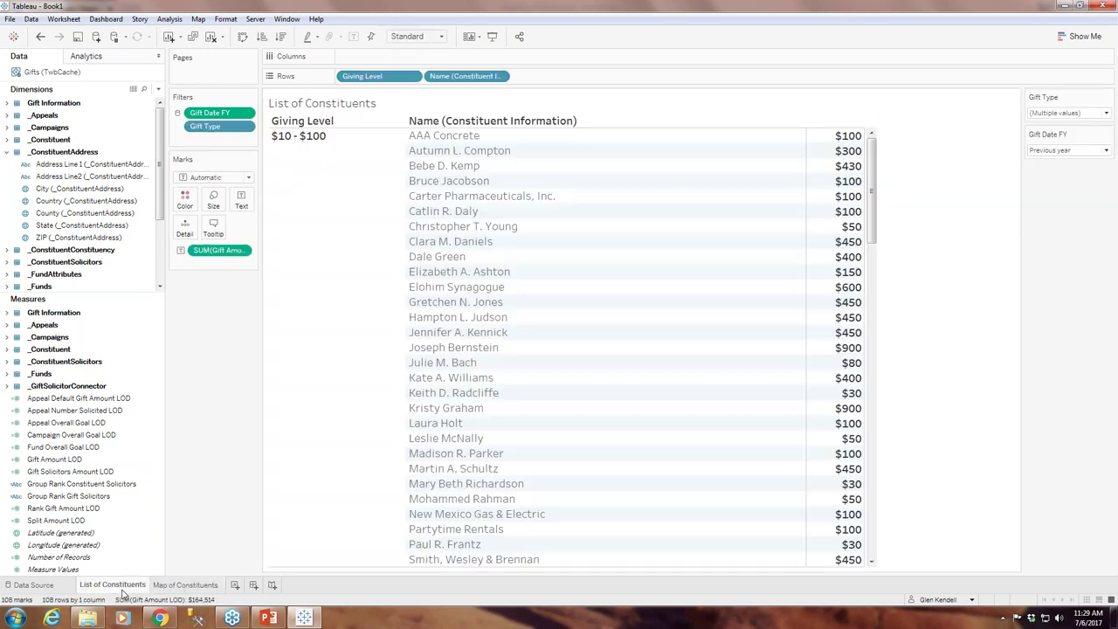
left_click(248, 128)
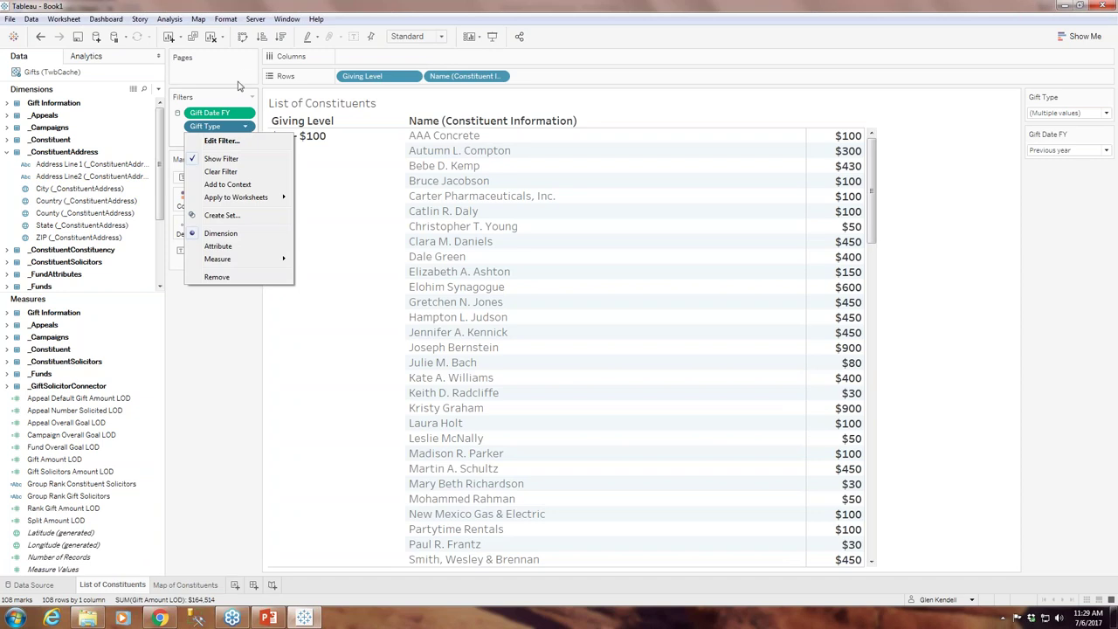
left_click(244, 78)
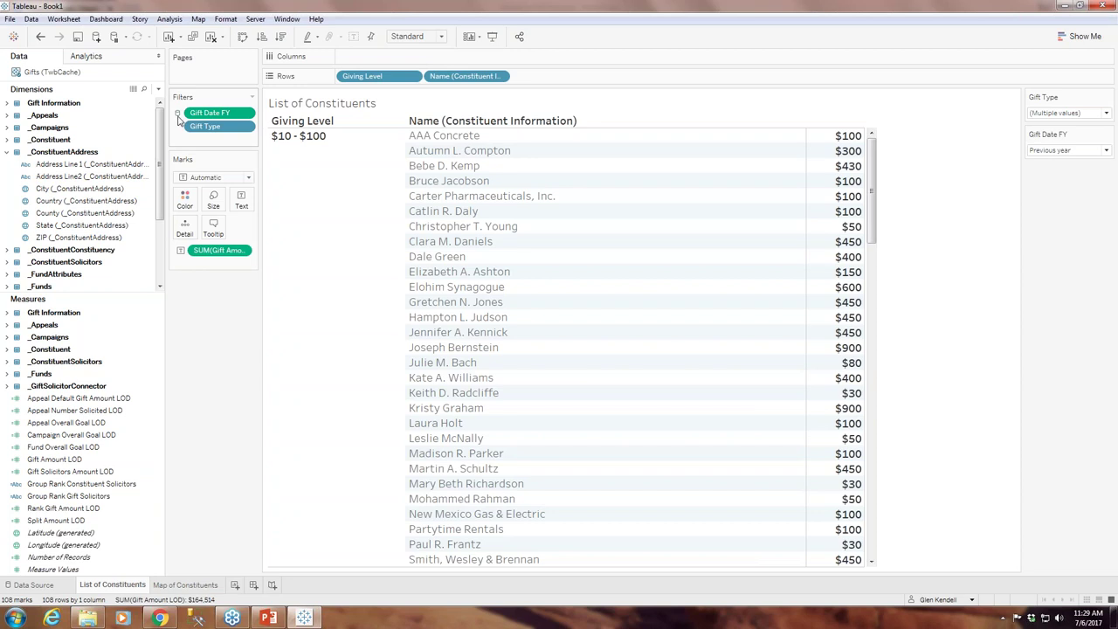
mouse_move(180, 121)
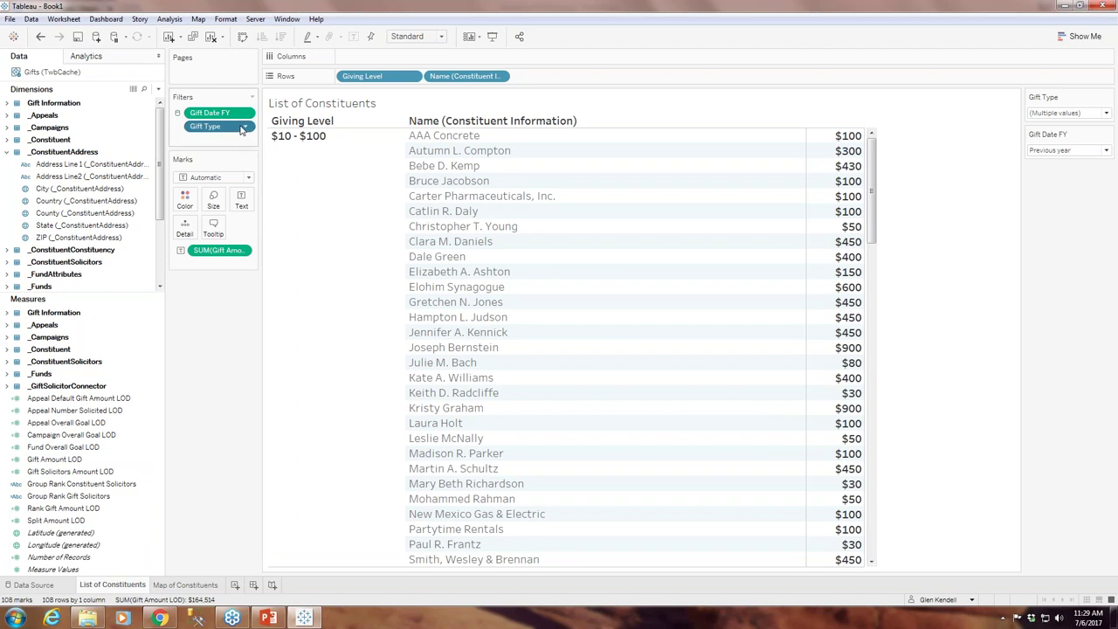
left_click(245, 128)
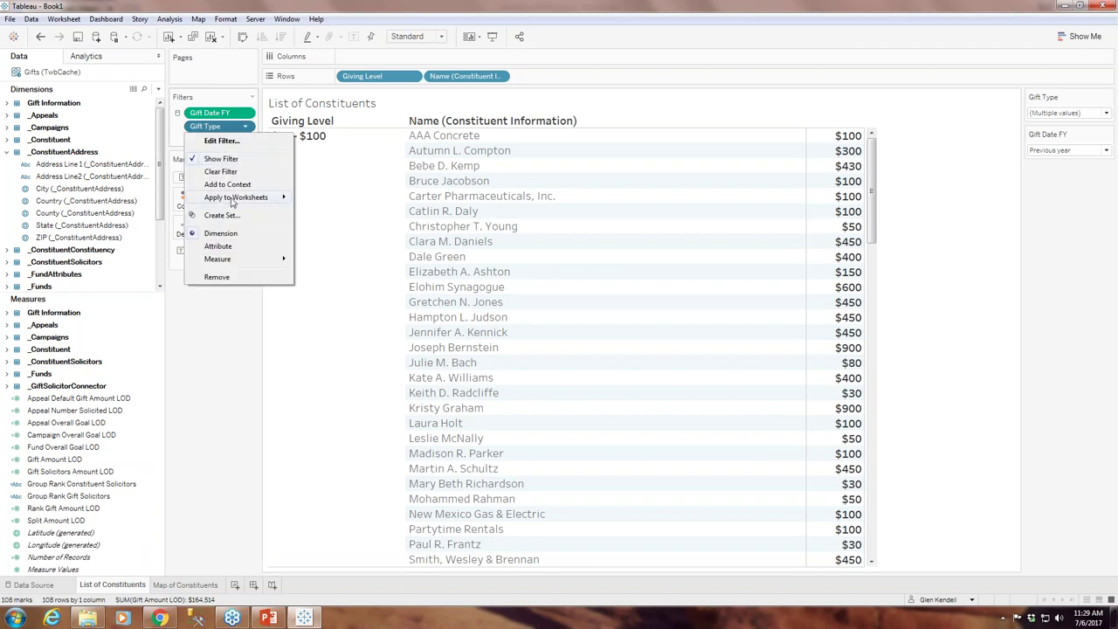
mouse_move(232, 201)
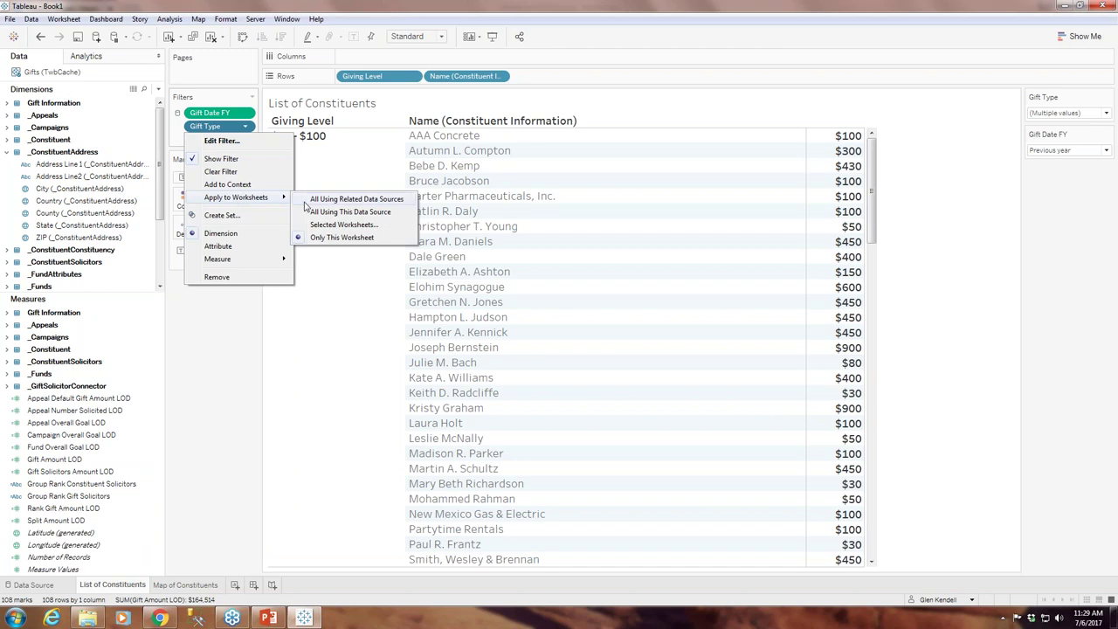
left_click(394, 220)
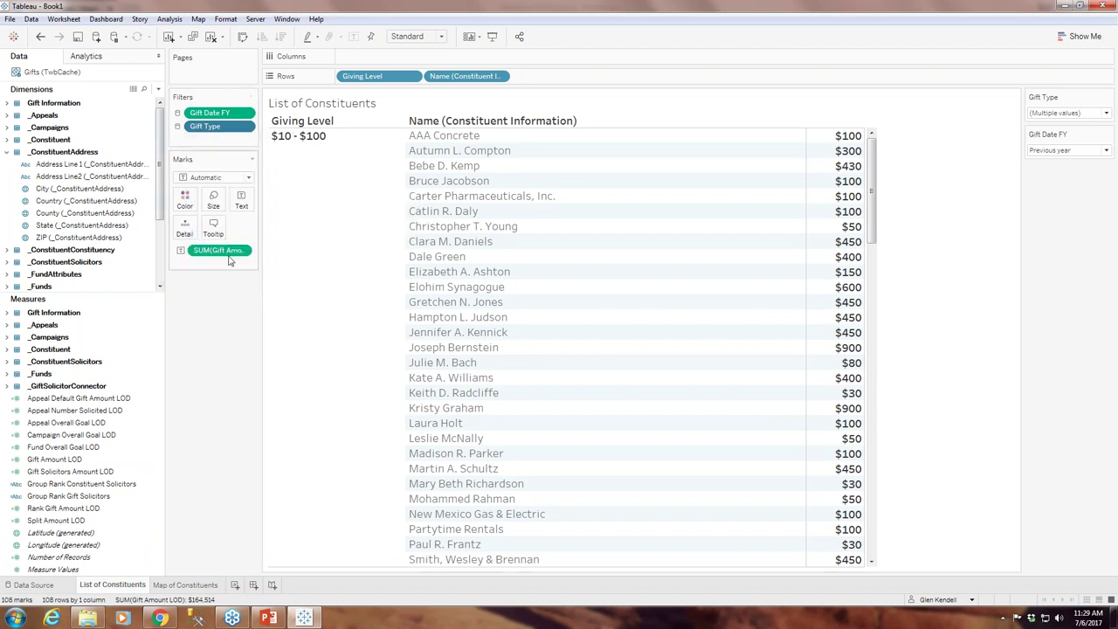
left_click(211, 590)
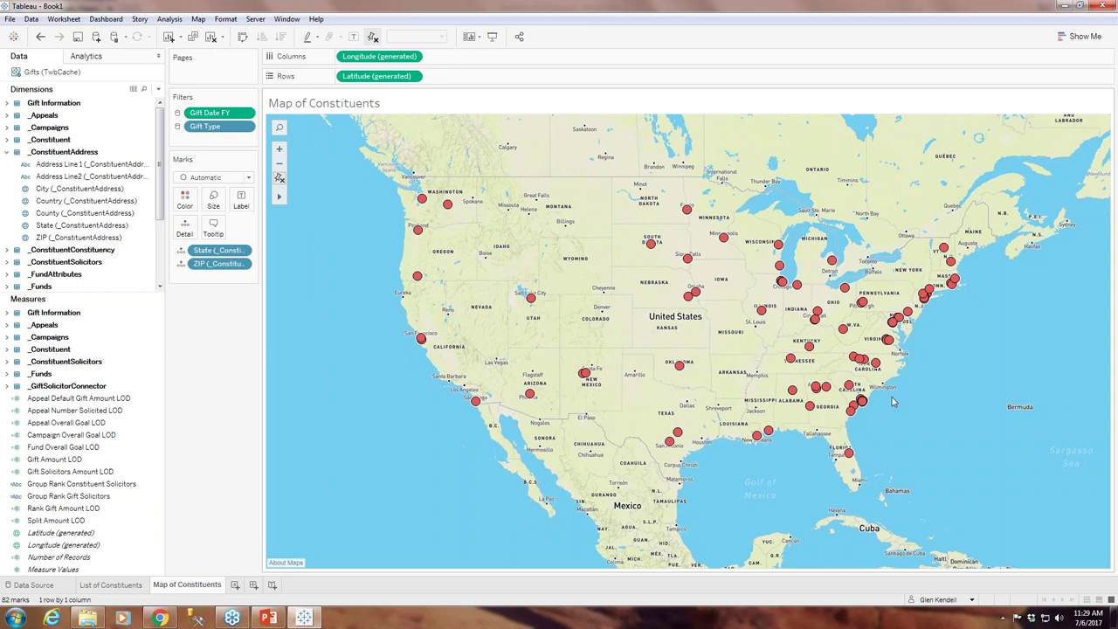
Step: Create a new dashboard, add the List of Constituents sheet to it, and hide that sheet's title
left_click(253, 585)
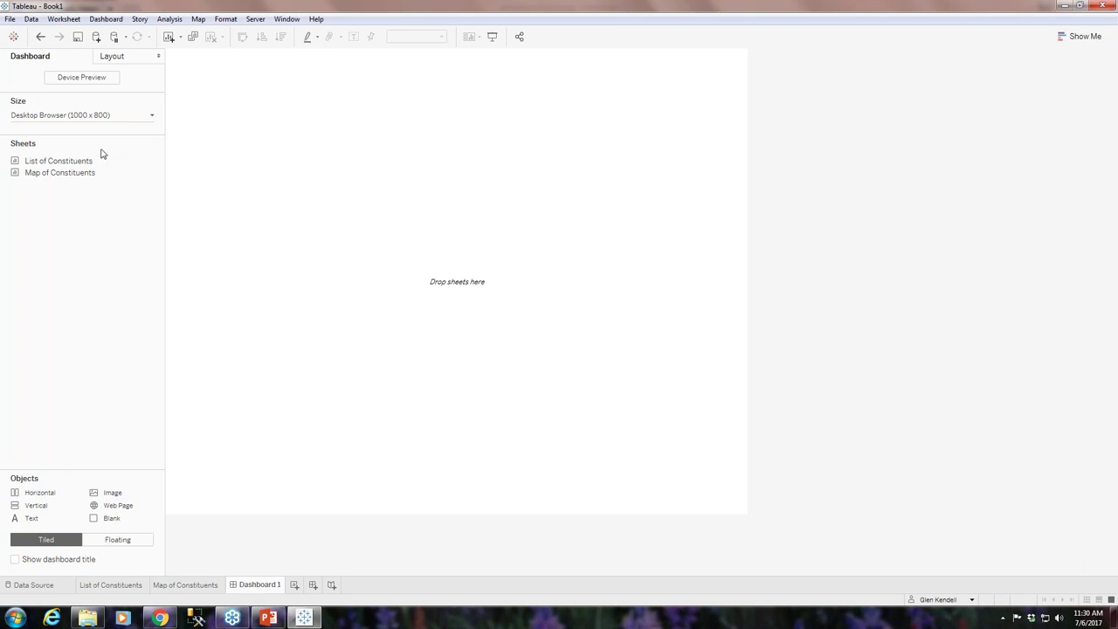
double_click(44, 164)
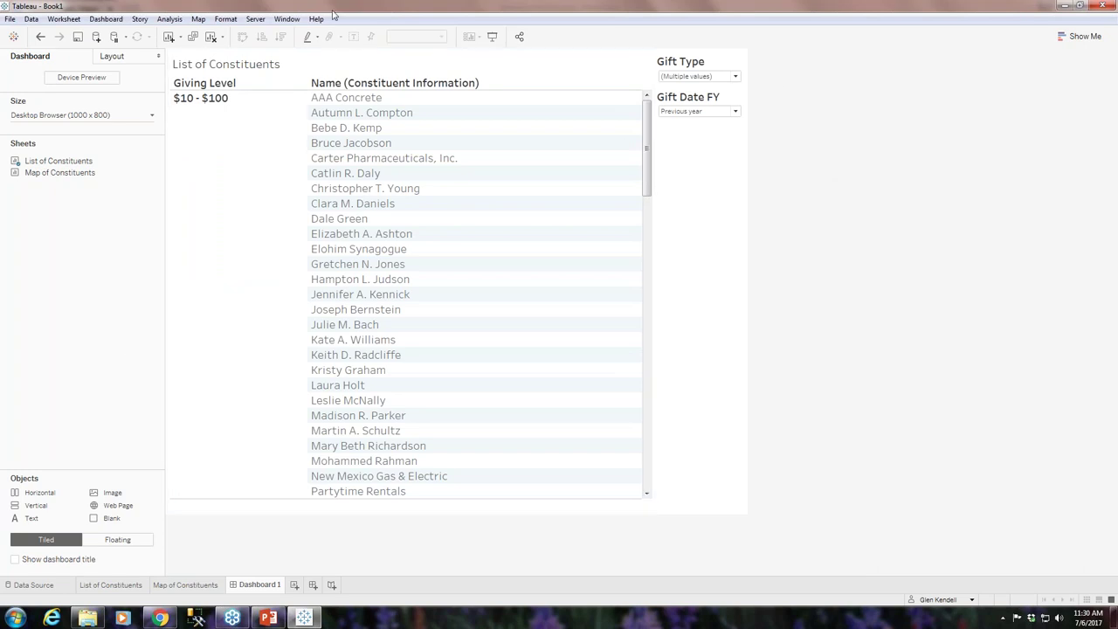
left_click(646, 157)
left_click_drag(647, 170, 599, 130)
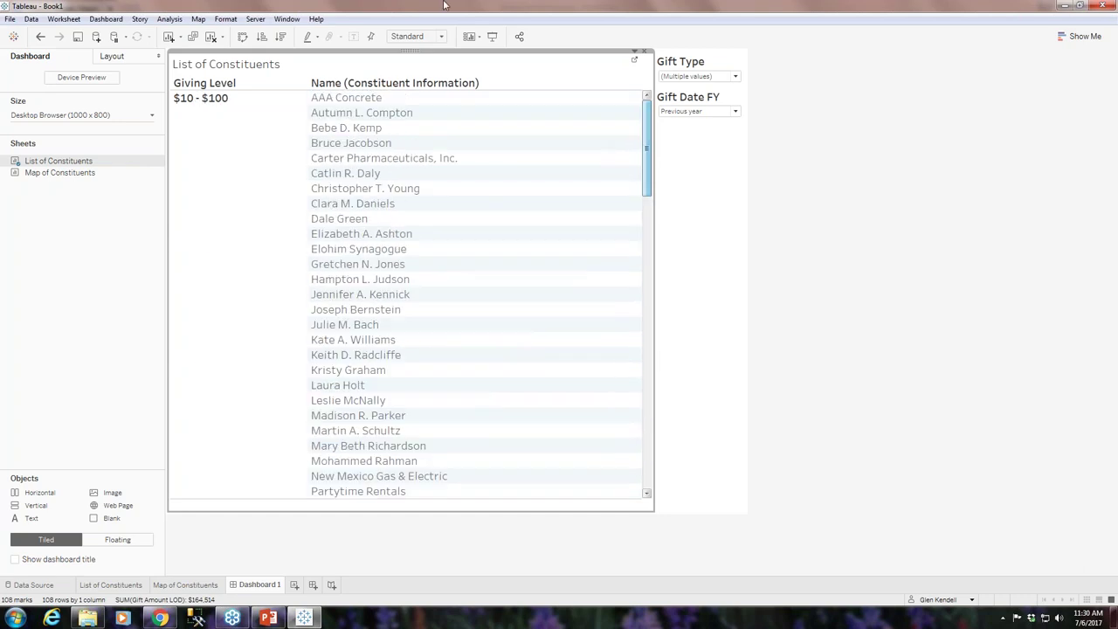
right_click(260, 66)
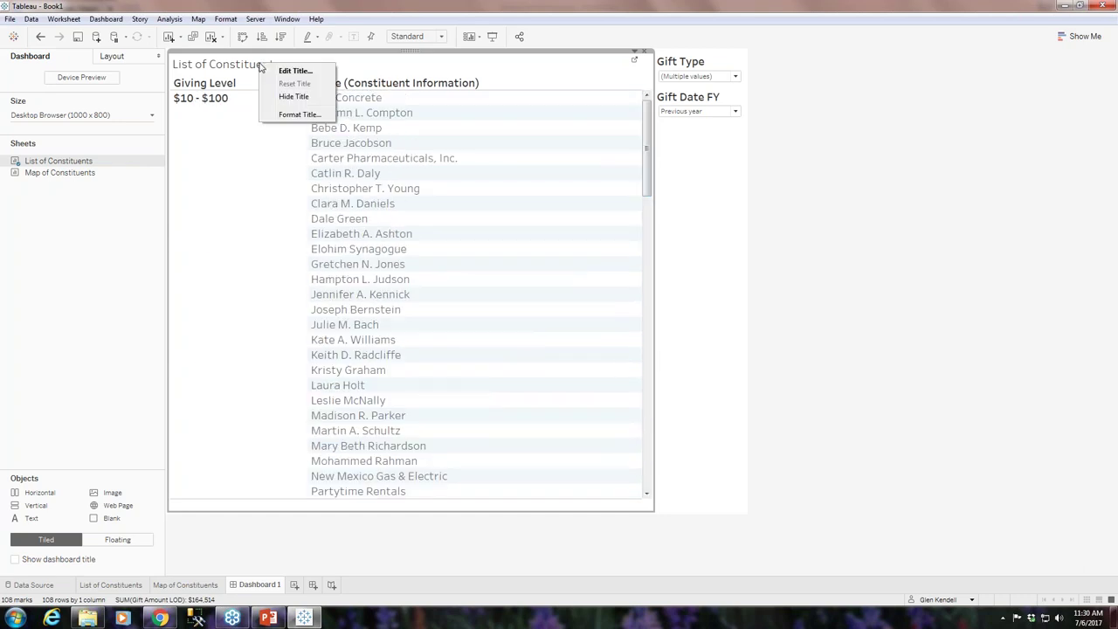
left_click(289, 97)
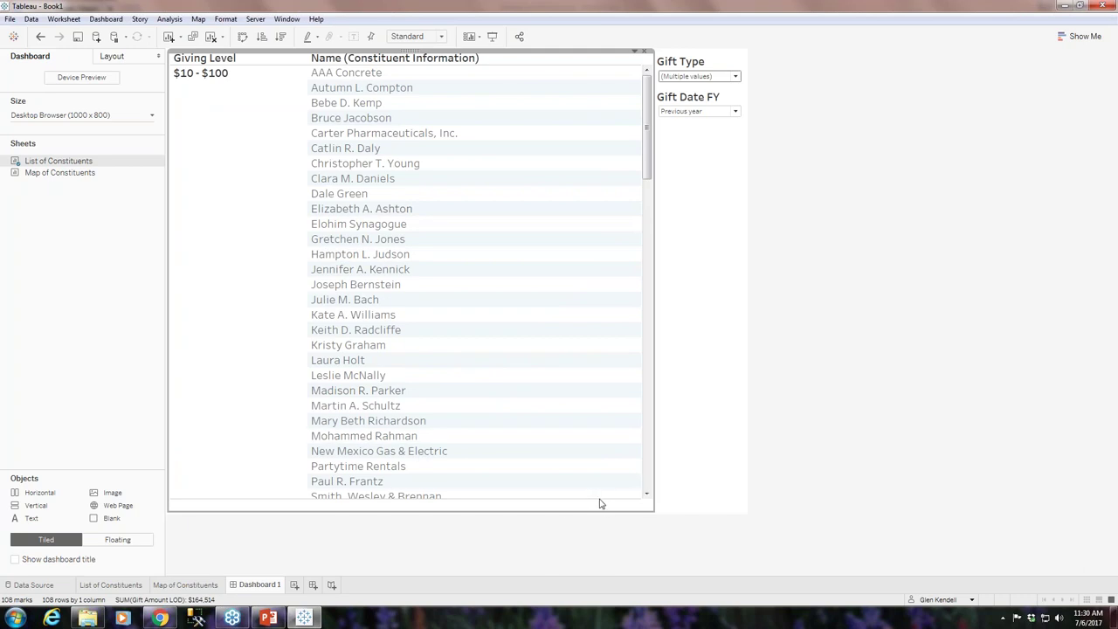
Step: Make the Gift Type filter floating and move it to about mid-height at the edge of the dashboard
left_click(709, 61)
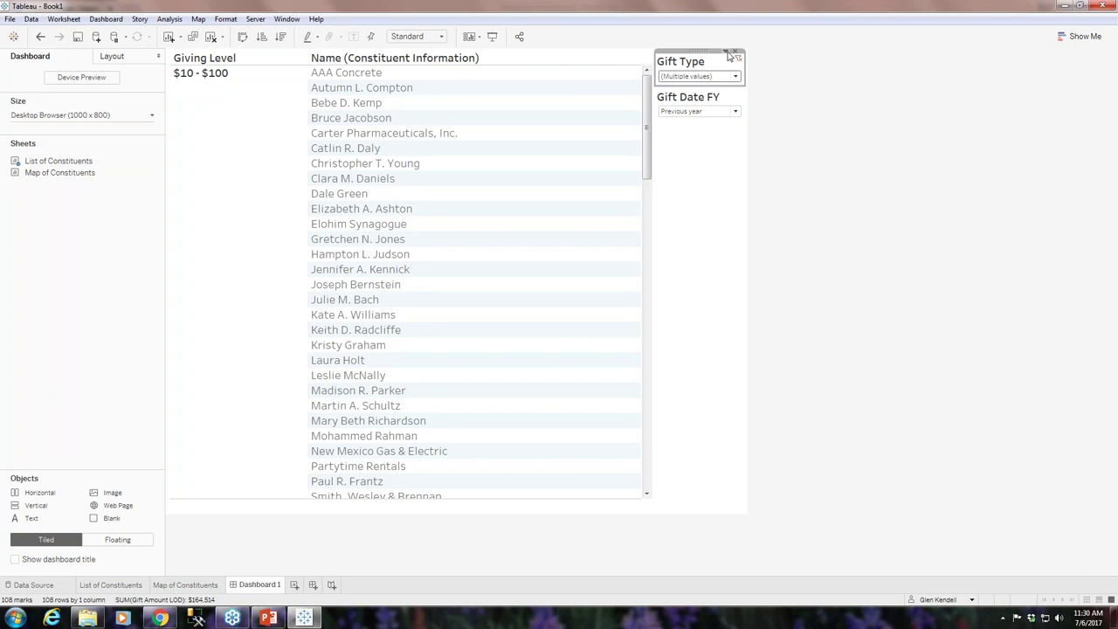
left_click(729, 54)
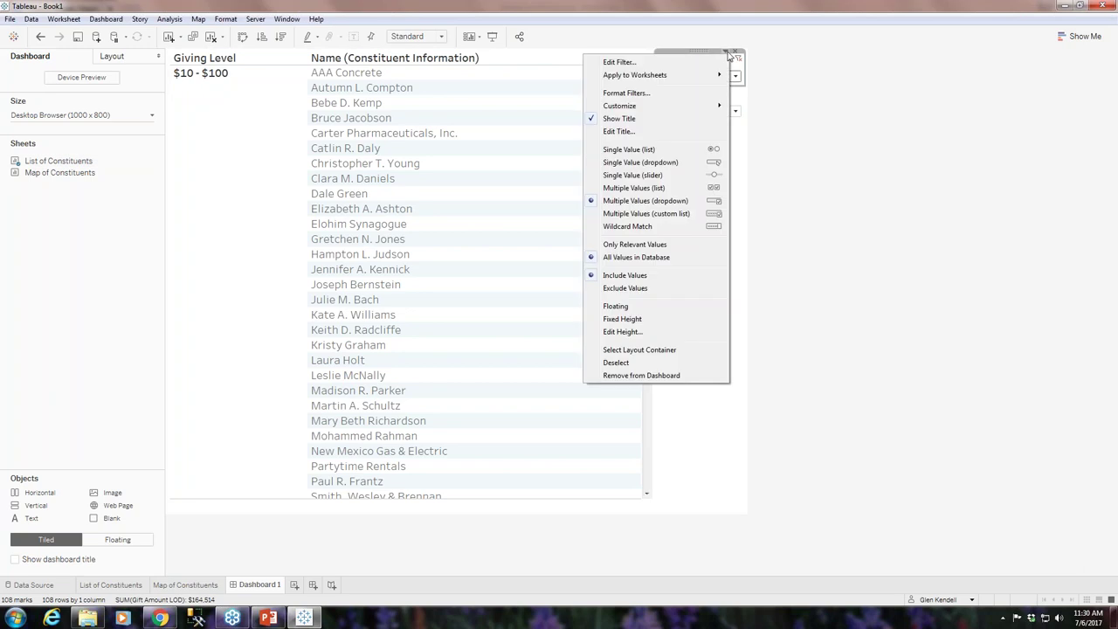
left_click(626, 307)
left_click_drag(695, 58, 699, 259)
Step: Make the Gift Date FY filter floating and move it into the empty part of the Giving Level column
left_click(718, 58)
left_click(725, 53)
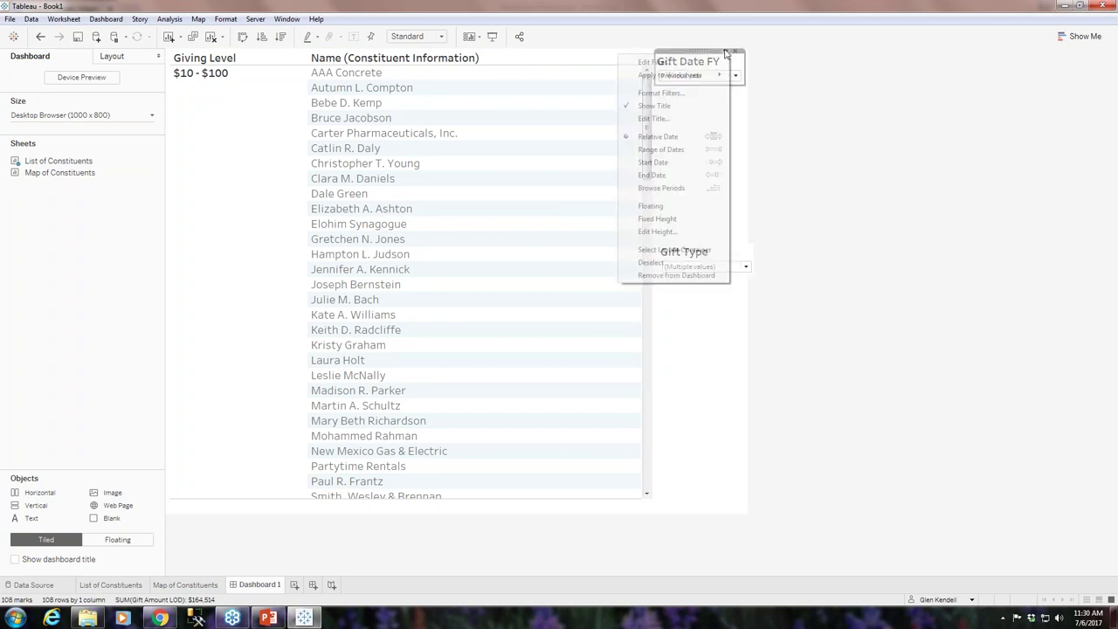
left_click(684, 208)
left_click_drag(670, 75, 221, 385)
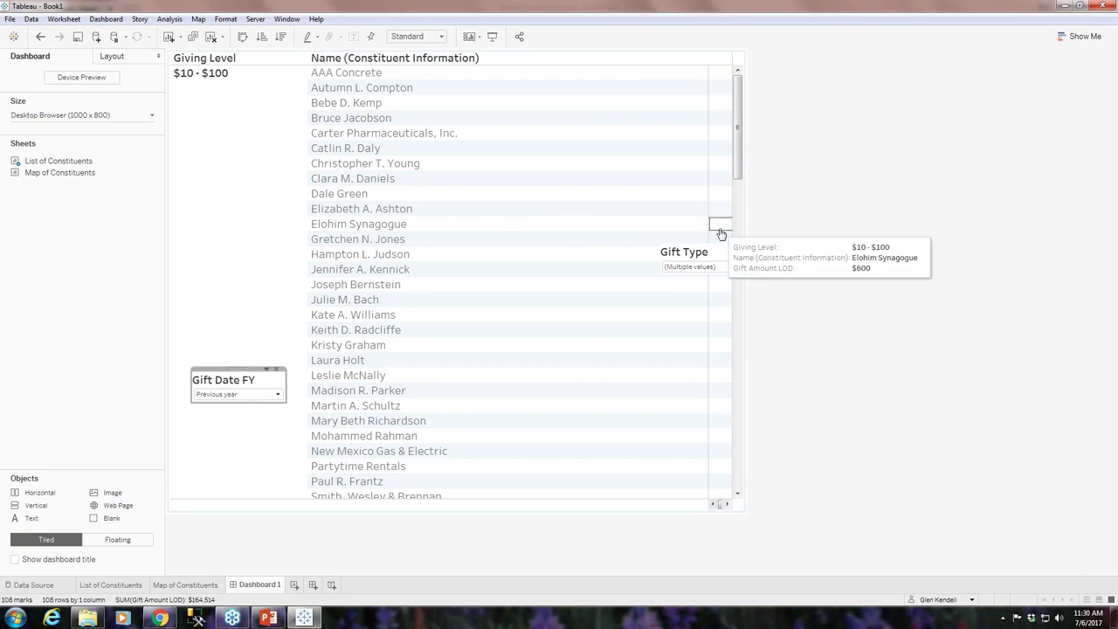
Step: Stack the two floating filters in the blank area just under the $10 - $100 giving level, with Gift Type above Gift Date FY
left_click(722, 249)
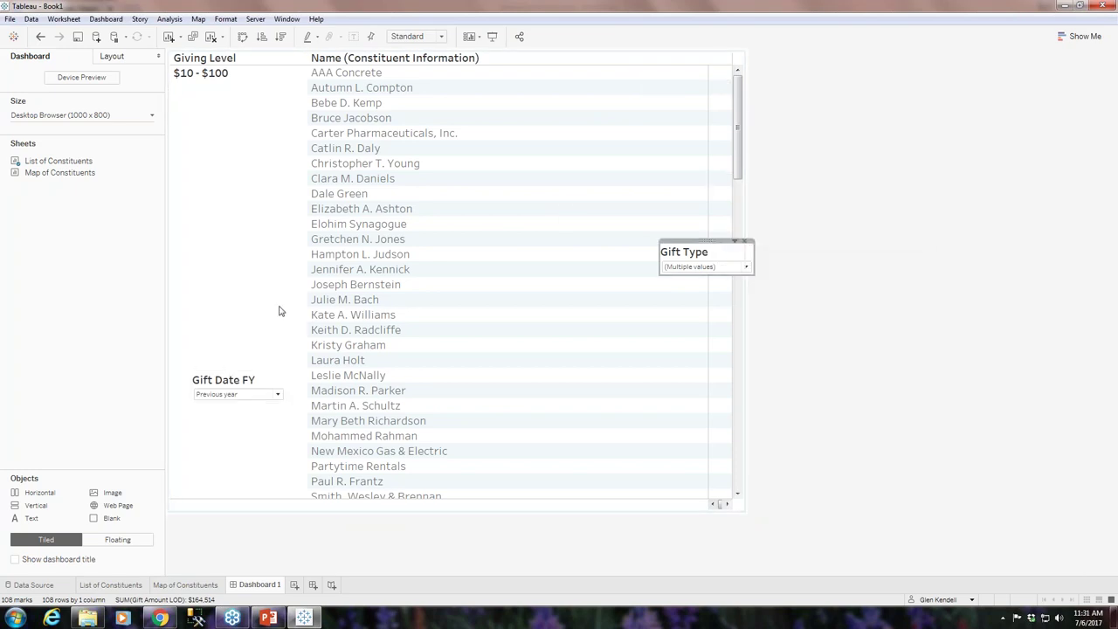
left_click_drag(705, 242, 240, 325)
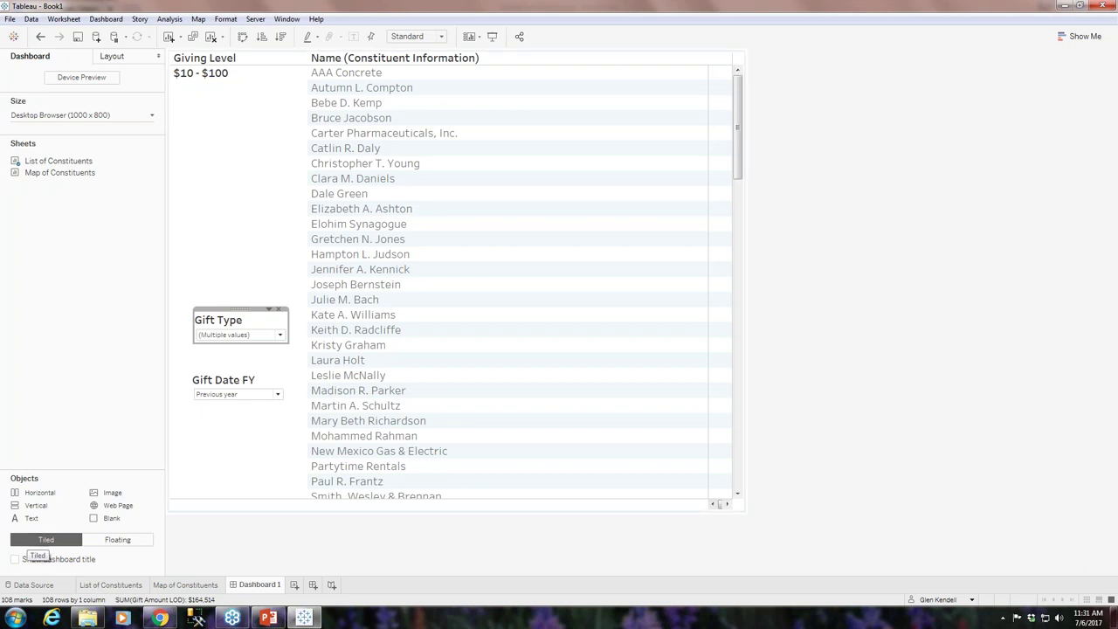
left_click_drag(239, 307, 565, 133)
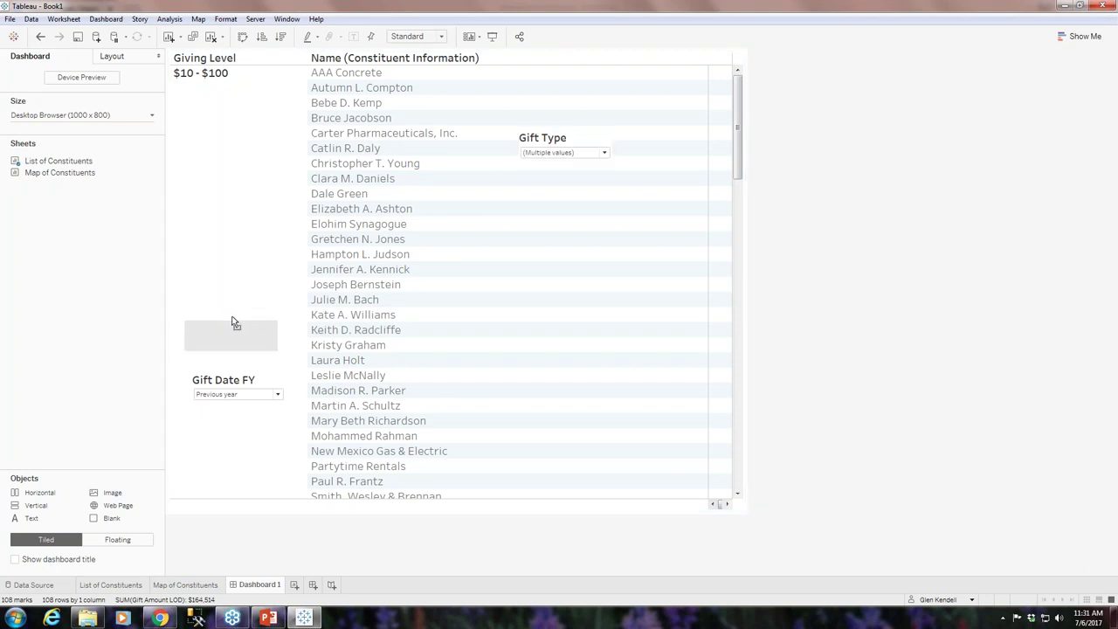
left_click_drag(232, 323, 232, 323)
left_click(532, 512)
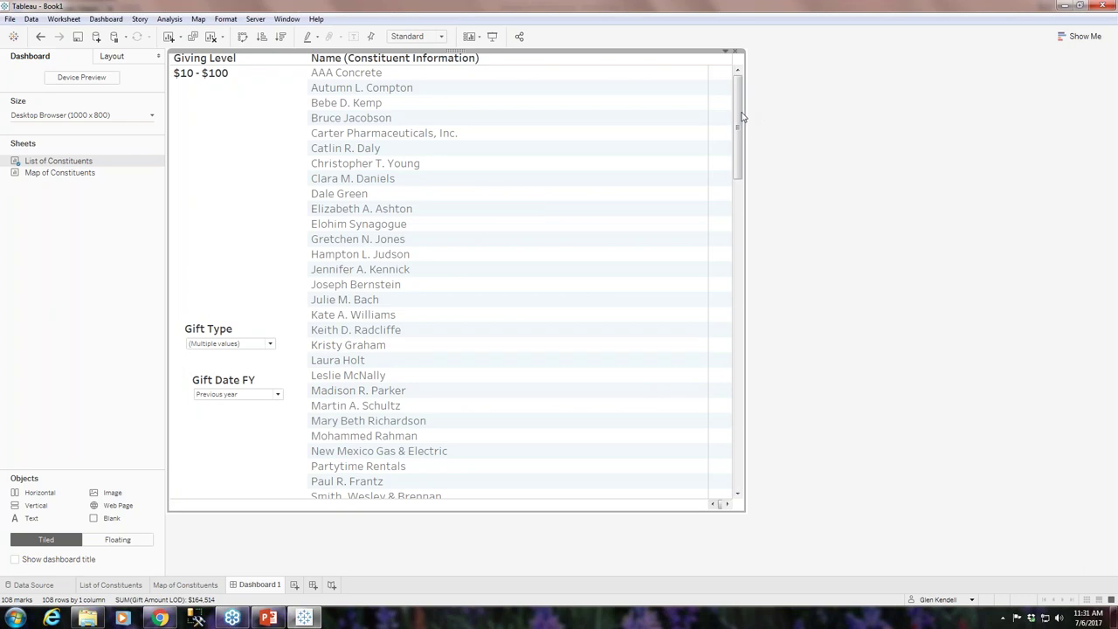
left_click(241, 343)
left_click(229, 323)
left_click_drag(229, 323, 224, 127)
left_click_drag(237, 374, 232, 166)
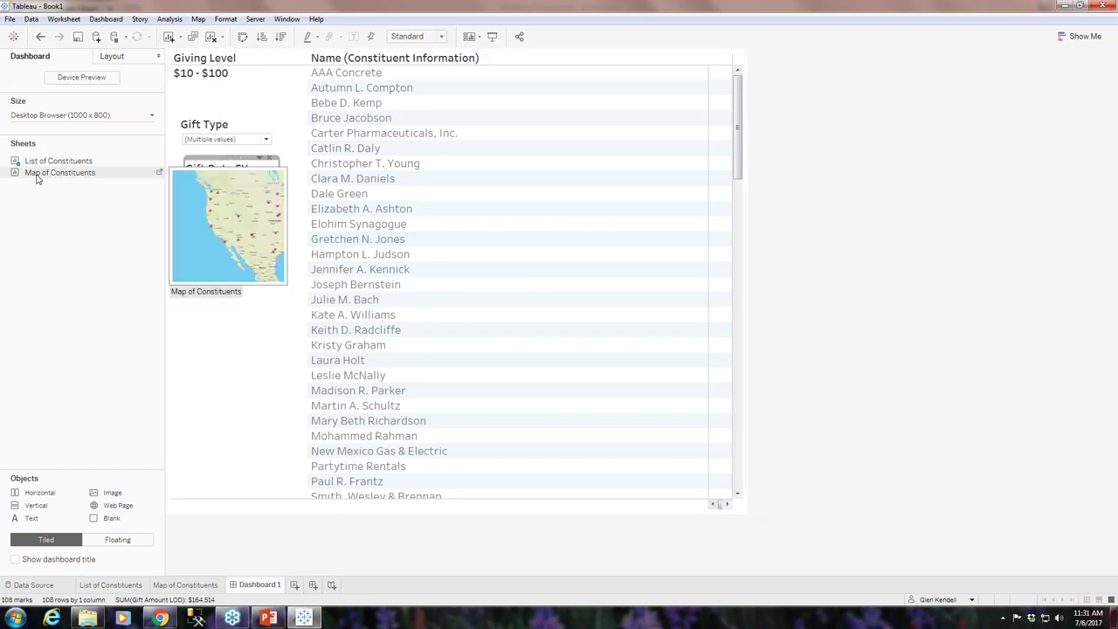
Step: Add the Map of Constituents sheet to the dashboard, tiled below the constituent list
mouse_move(60, 172)
left_mouse_down()
mouse_move(539, 341)
mouse_move(478, 331)
mouse_move(439, 222)
left_mouse_up()
mouse_move(361, 200)
left_mouse_down()
mouse_move(312, 322)
mouse_move(447, 318)
mouse_move(634, 268)
mouse_move(485, 128)
mouse_move(445, 324)
mouse_move(300, 360)
mouse_move(631, 338)
mouse_move(536, 192)
left_mouse_up()
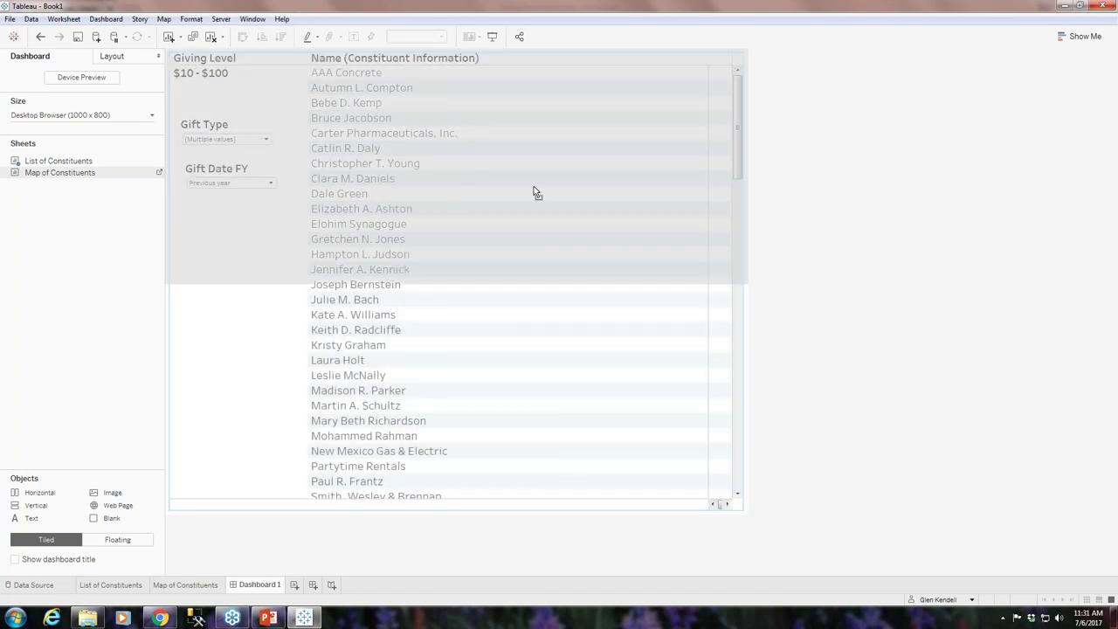
mouse_move(508, 156)
left_mouse_down()
mouse_move(489, 376)
mouse_move(428, 507)
left_mouse_up()
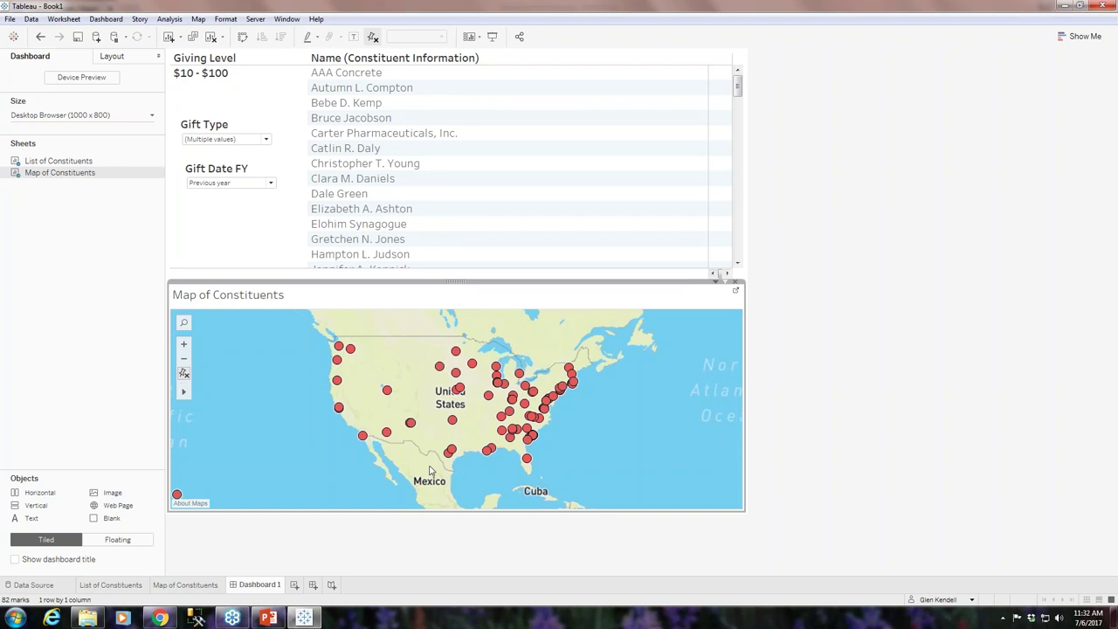
Step: Make the map's area slightly taller, then zoom and pan the map so the United States fills it
left_click_drag(530, 288, 531, 274)
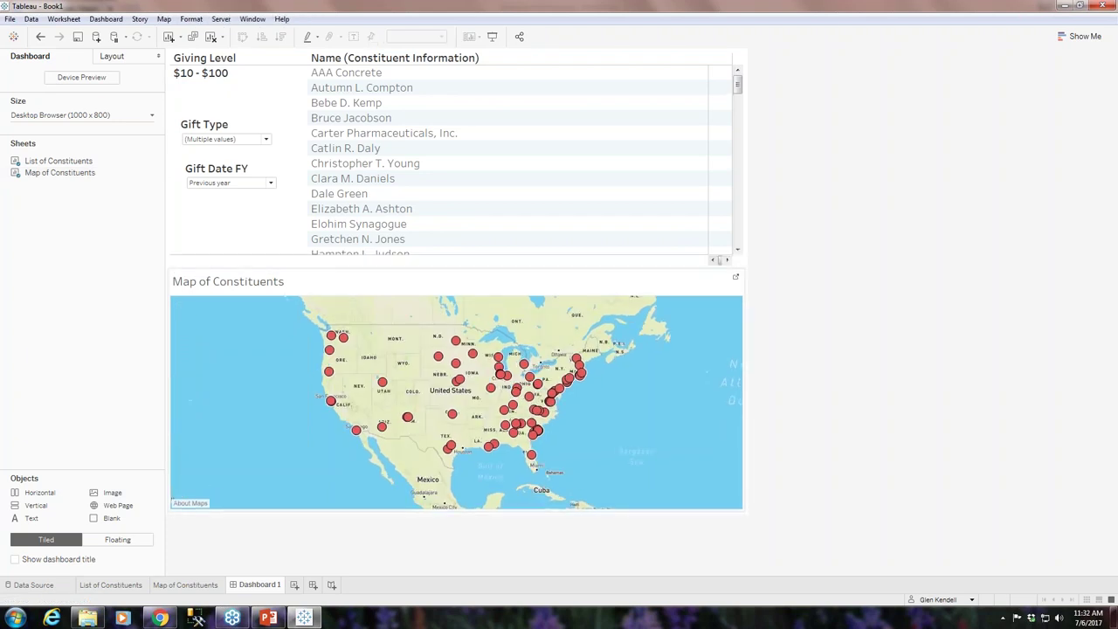
left_click_drag(531, 268, 532, 256)
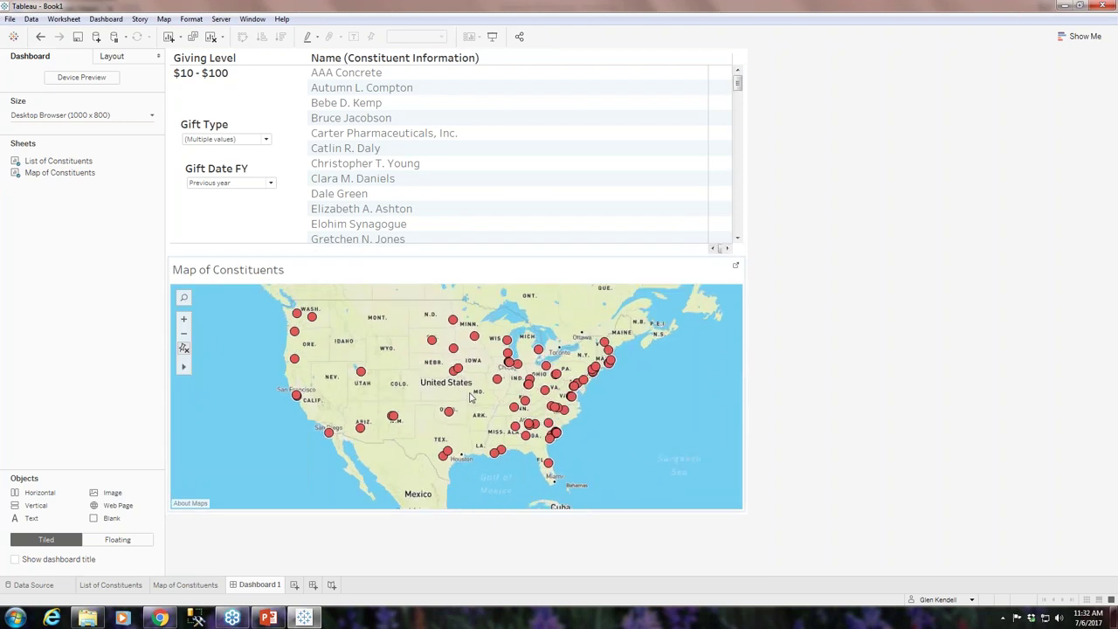
scroll(443, 393, "up", 2)
left_click(400, 337)
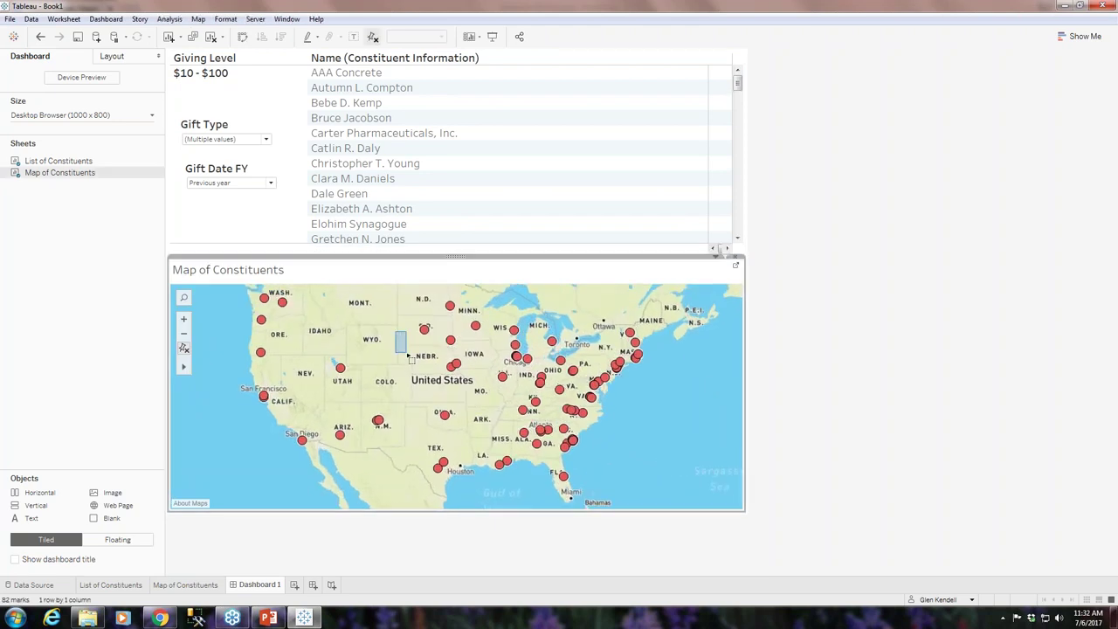
mouse_move(186, 370)
left_click_drag(388, 320, 392, 338)
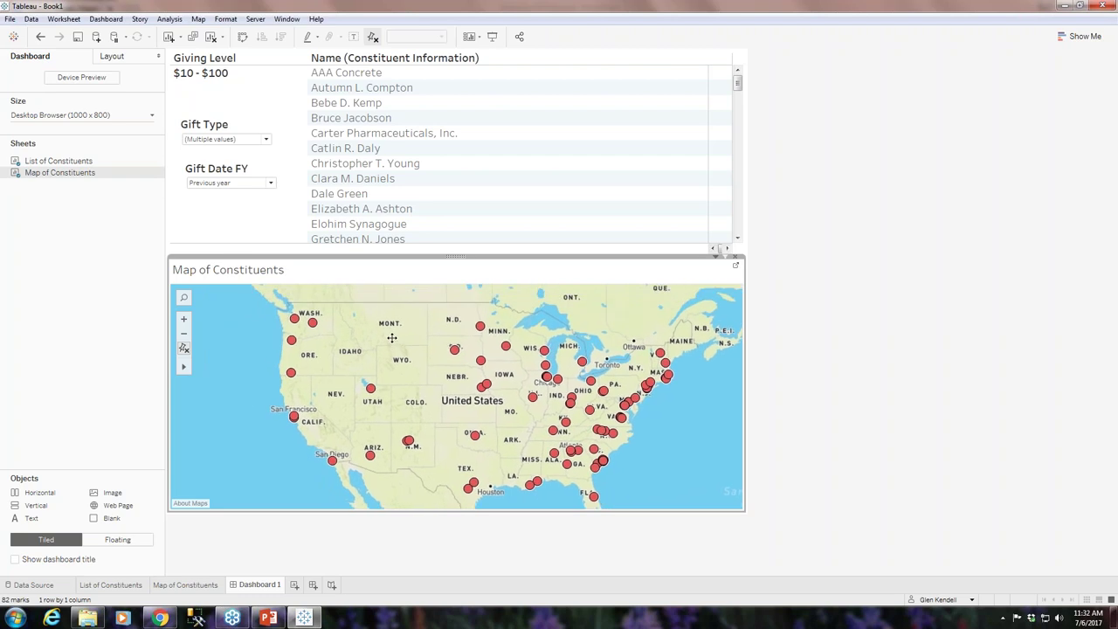
left_click(534, 252)
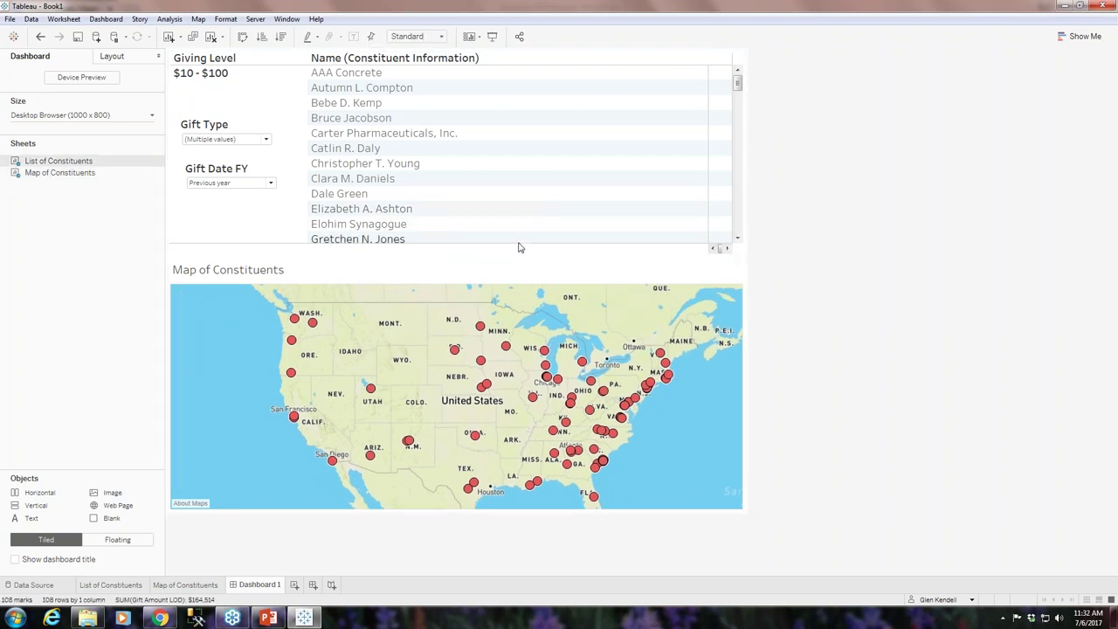
left_click(504, 241)
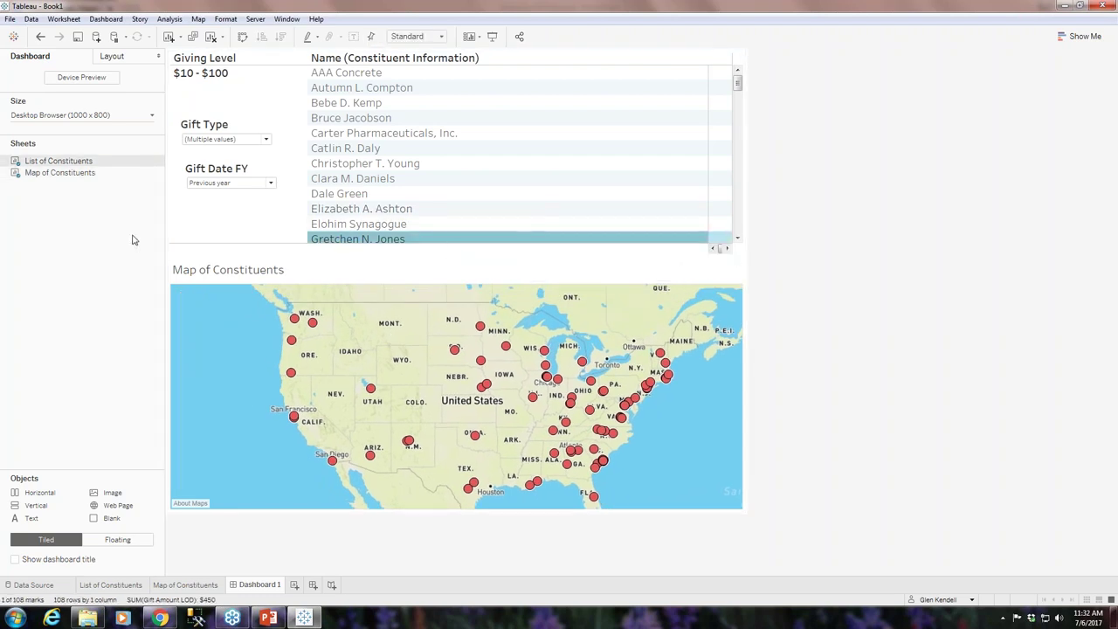
left_click(175, 236)
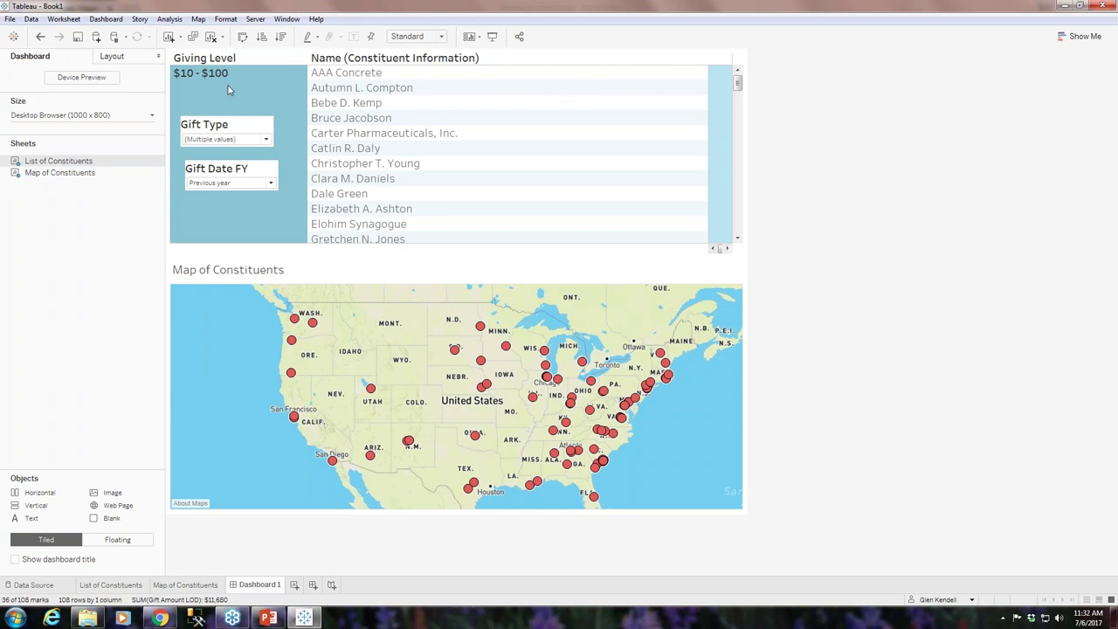
mouse_move(286, 198)
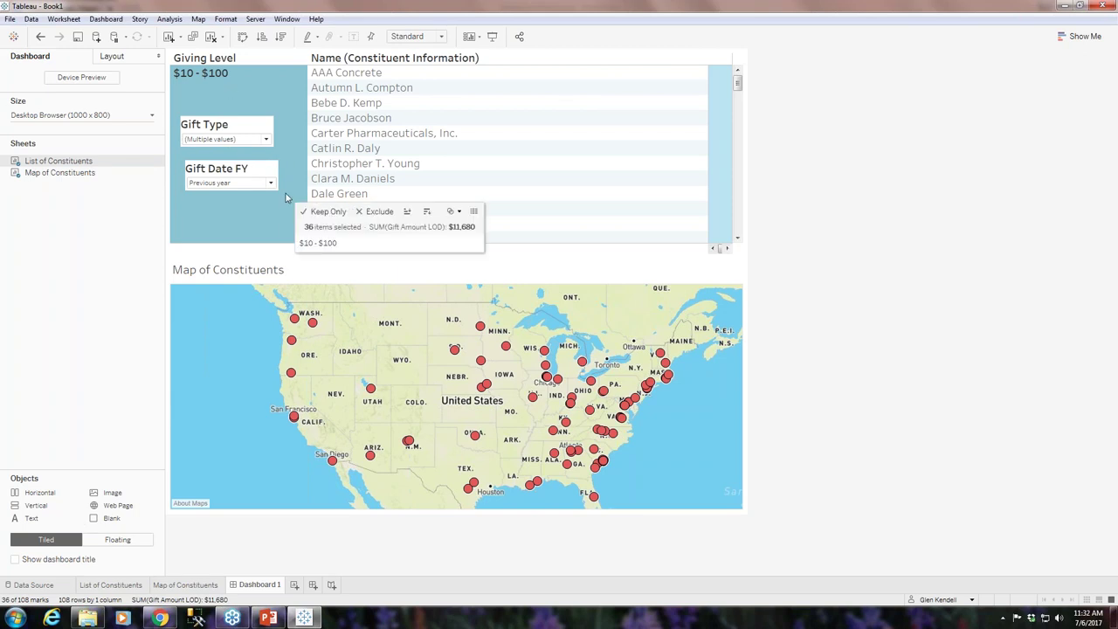
Step: Insert a horizontal container beside the constituent list, narrow it to just over the filters' width, and move both filters to its upper end
left_click_drag(39, 492, 284, 141)
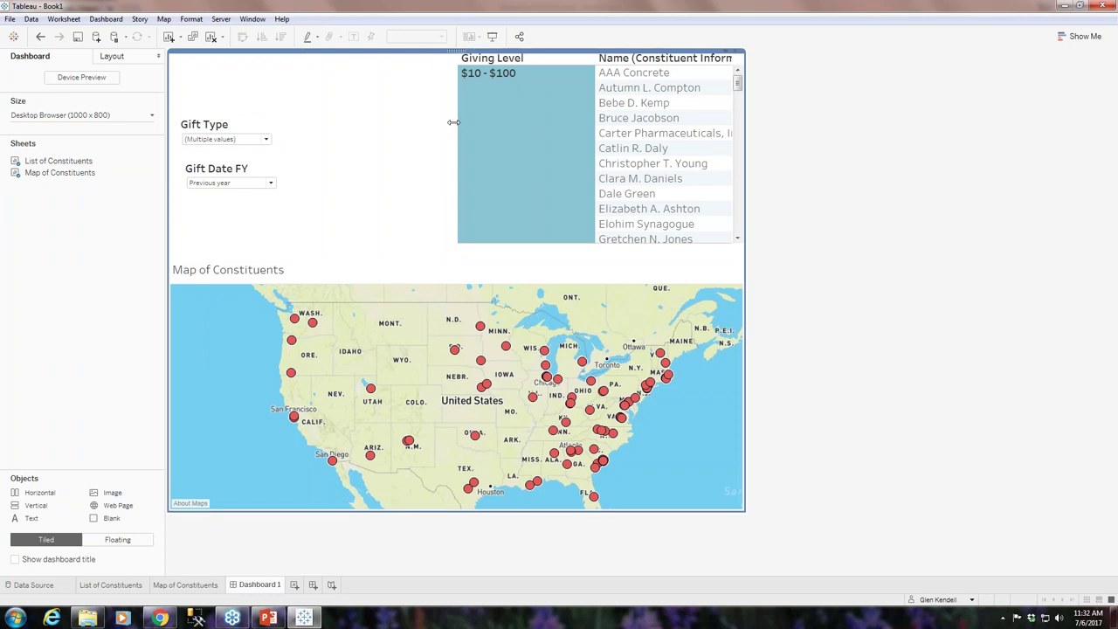
left_click_drag(455, 129, 332, 125)
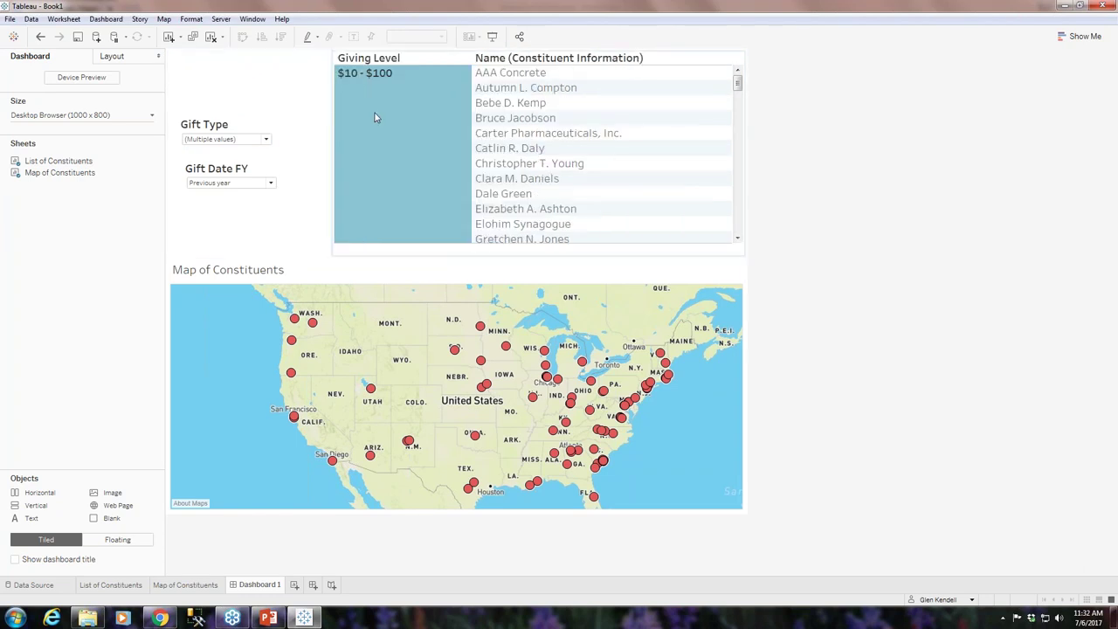
left_click(402, 119)
left_click_drag(332, 128, 291, 129)
left_click(225, 131)
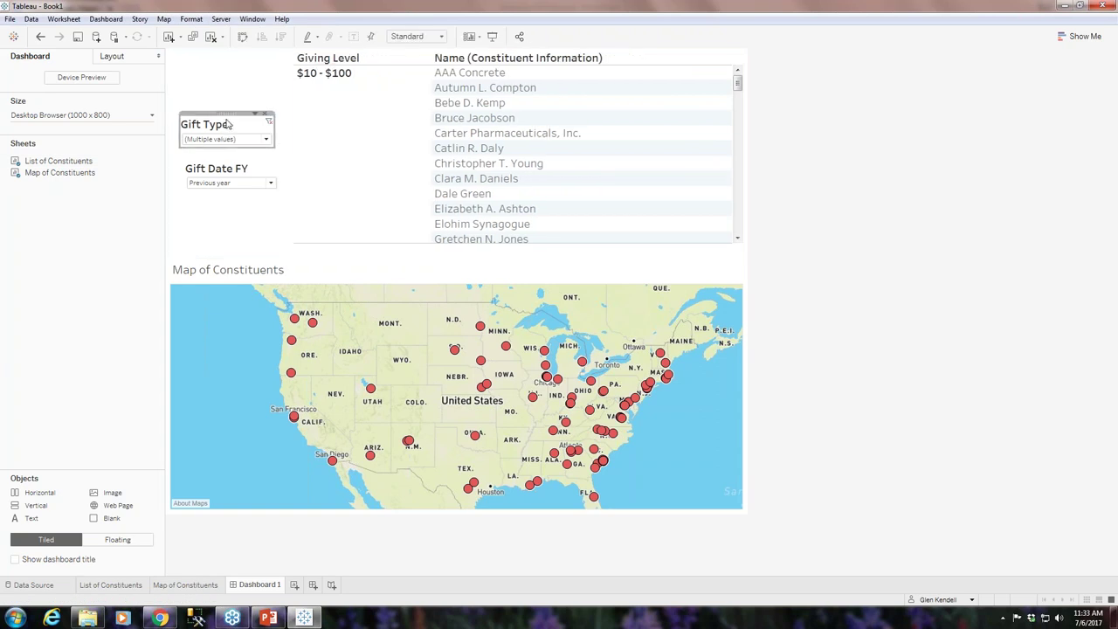
left_click_drag(225, 112, 233, 69)
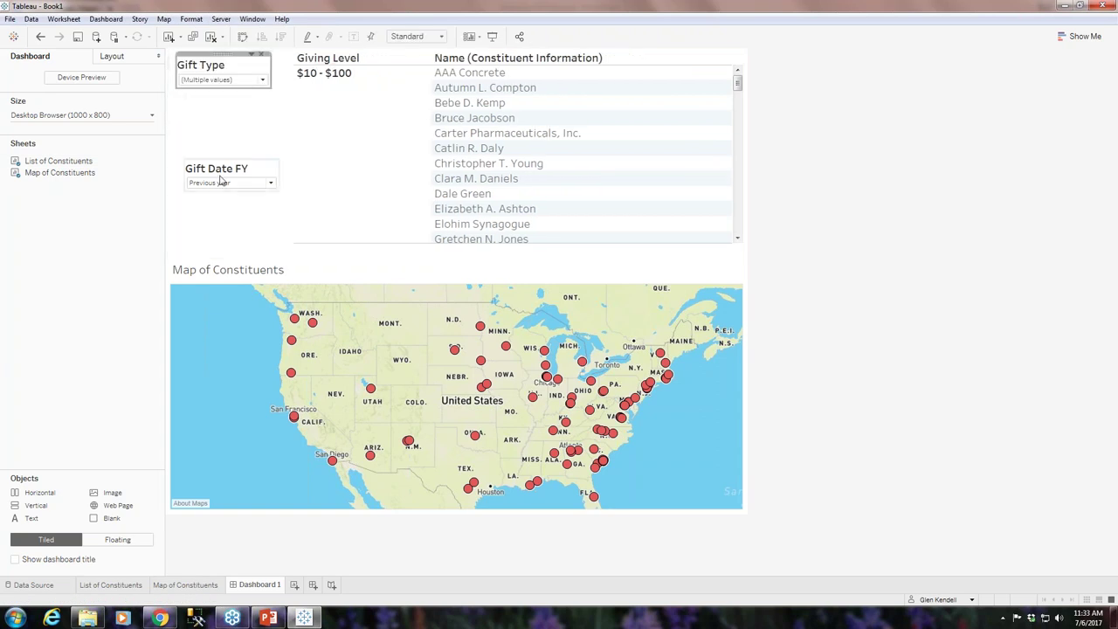
Step: Set the constituent list on the dashboard to Fit Width
left_click(385, 54)
left_click(443, 38)
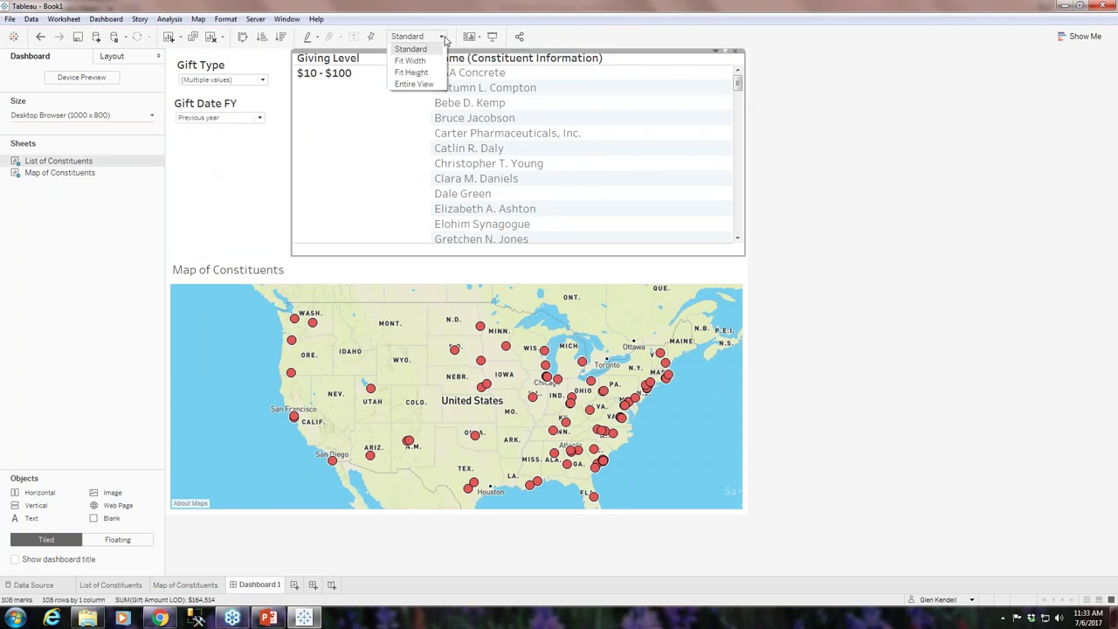
left_click(411, 60)
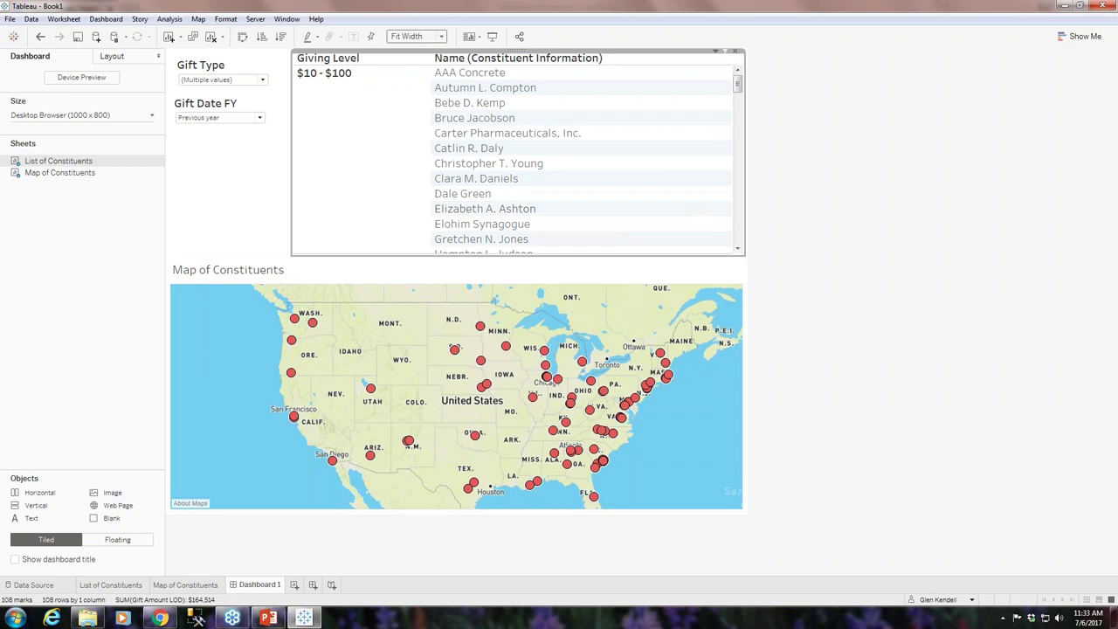
Step: Narrow the Name column in the List of Constituents worksheet so the gift amounts fit, and narrow the Giving Level column on the dashboard
left_click(117, 586)
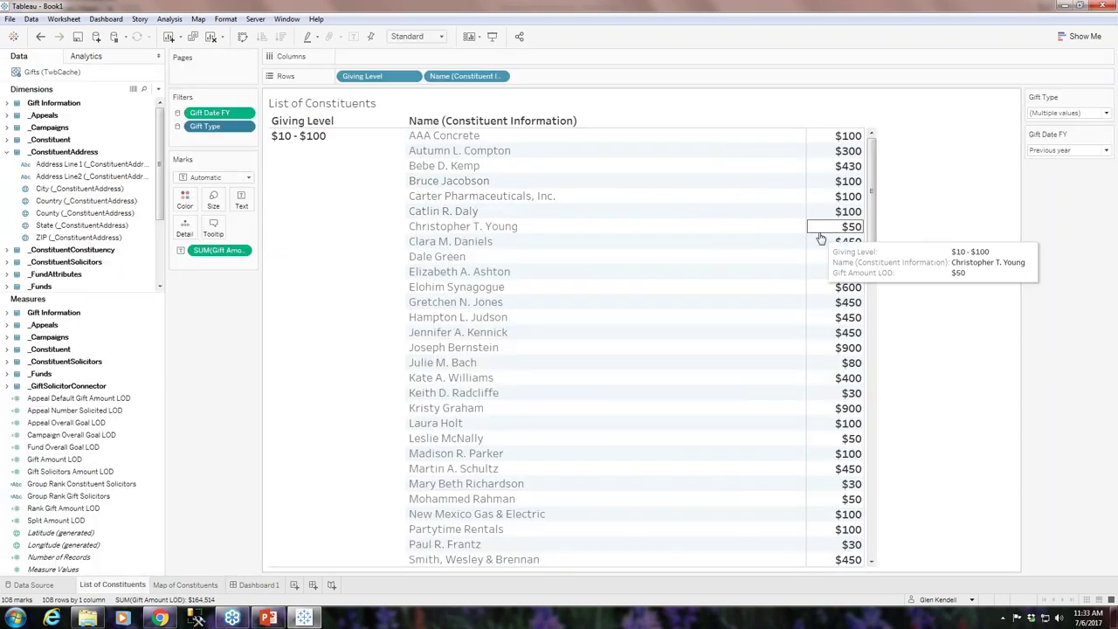
left_click_drag(805, 228, 613, 224)
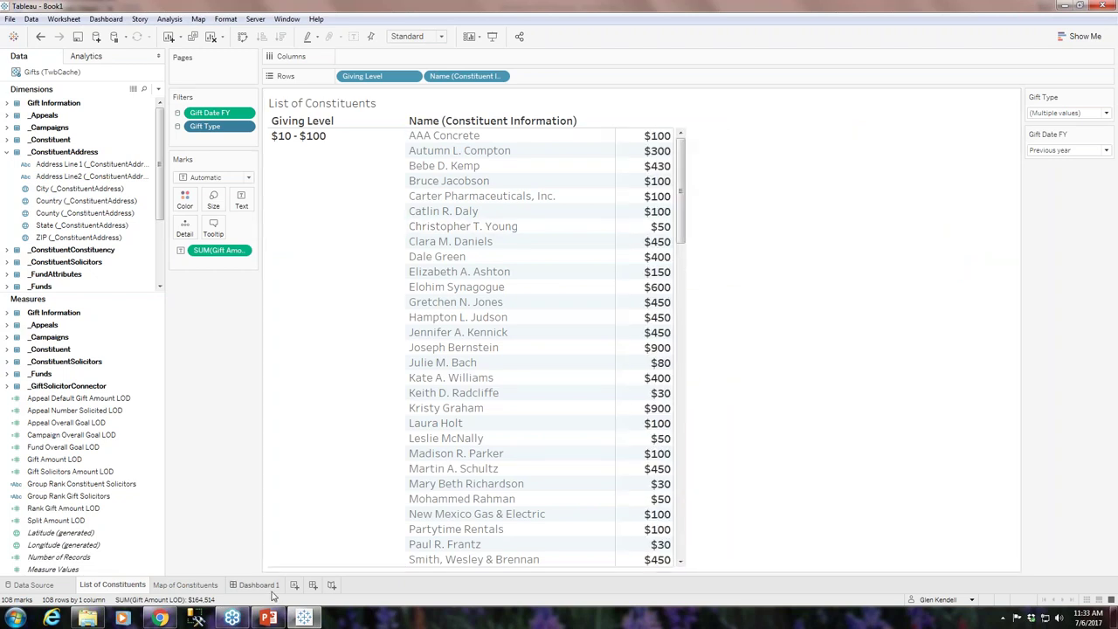
left_click(262, 585)
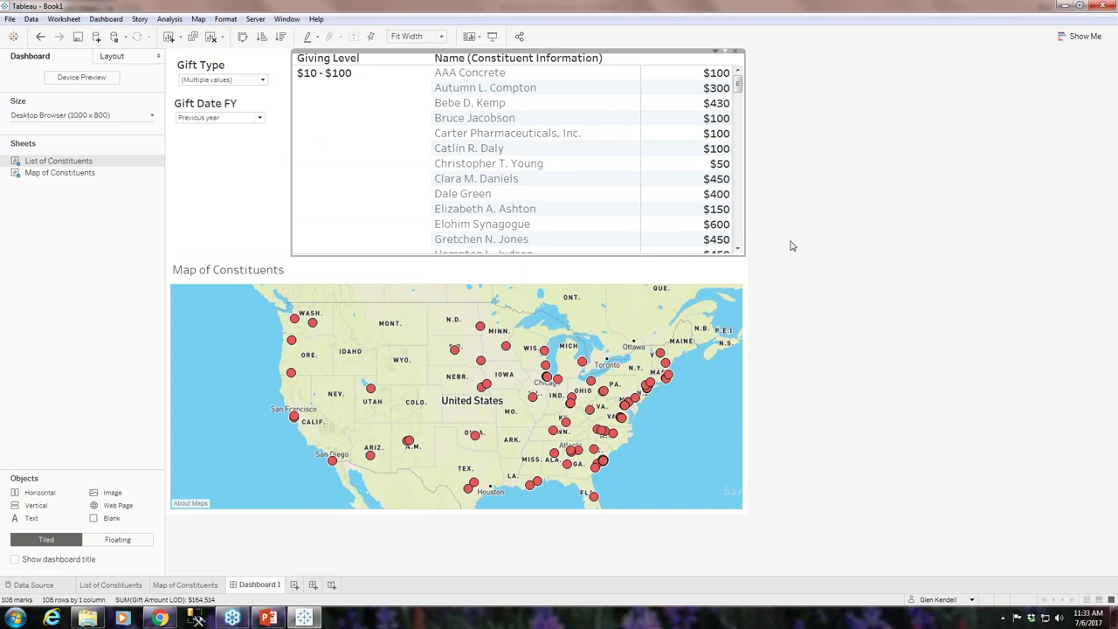
left_click(111, 584)
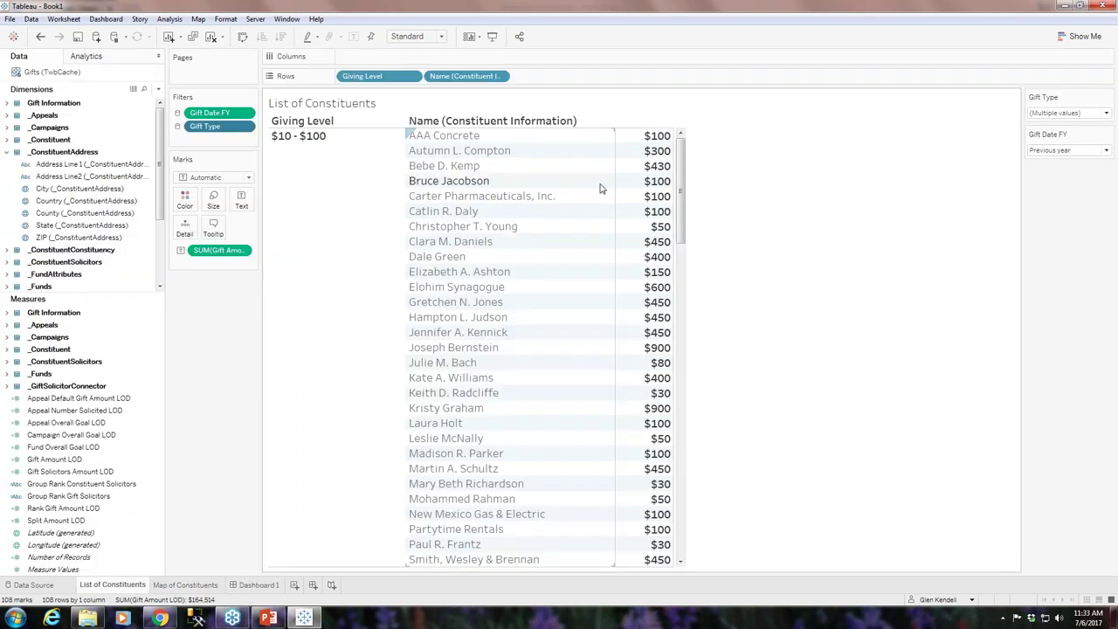
left_click(253, 584)
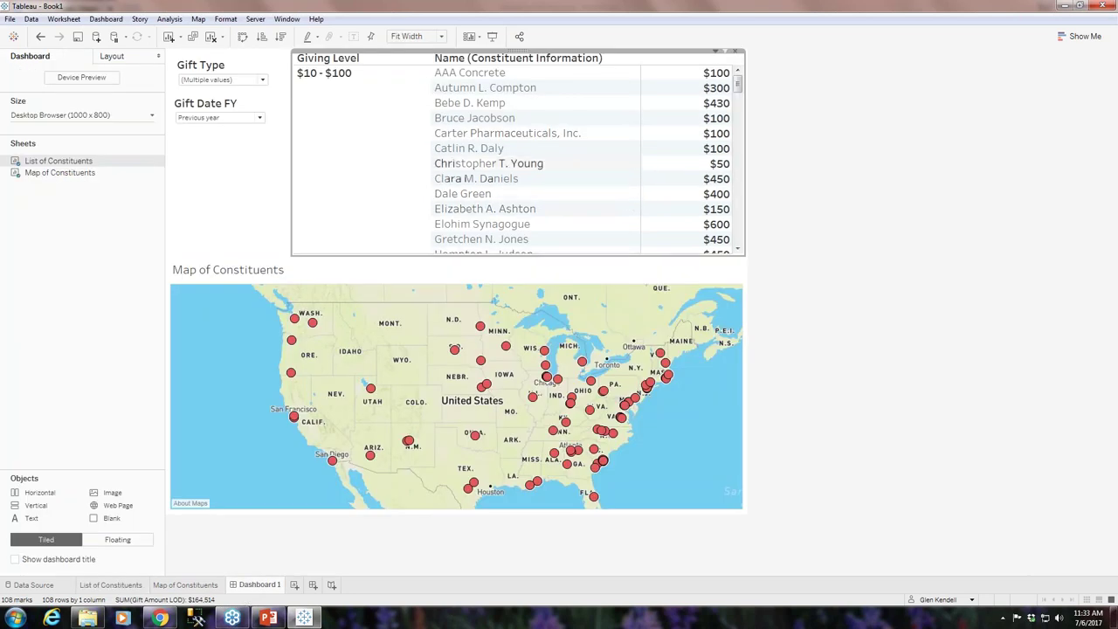
left_click_drag(408, 141, 384, 141)
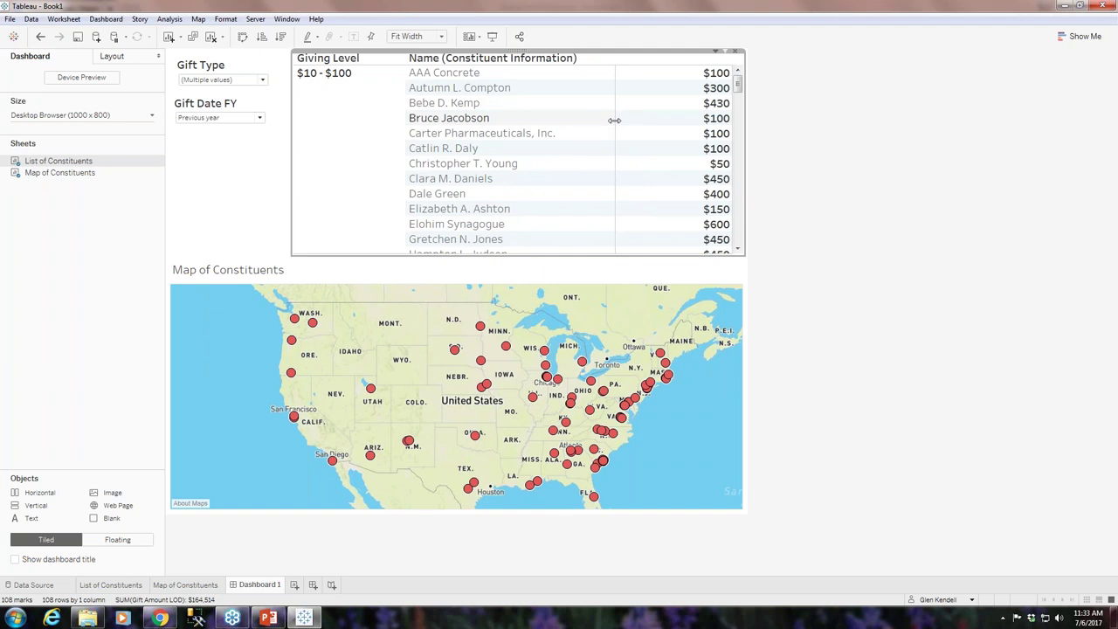
Step: Move the Gift Date FY and Gift Type filters down to the lower part of the container beside the list
left_click(210, 112)
left_click_drag(217, 93, 218, 208)
left_click_drag(215, 61, 210, 159)
Step: Hide the title of the Map of Constituents sheet on the dashboard
left_click(242, 271)
right_click(242, 272)
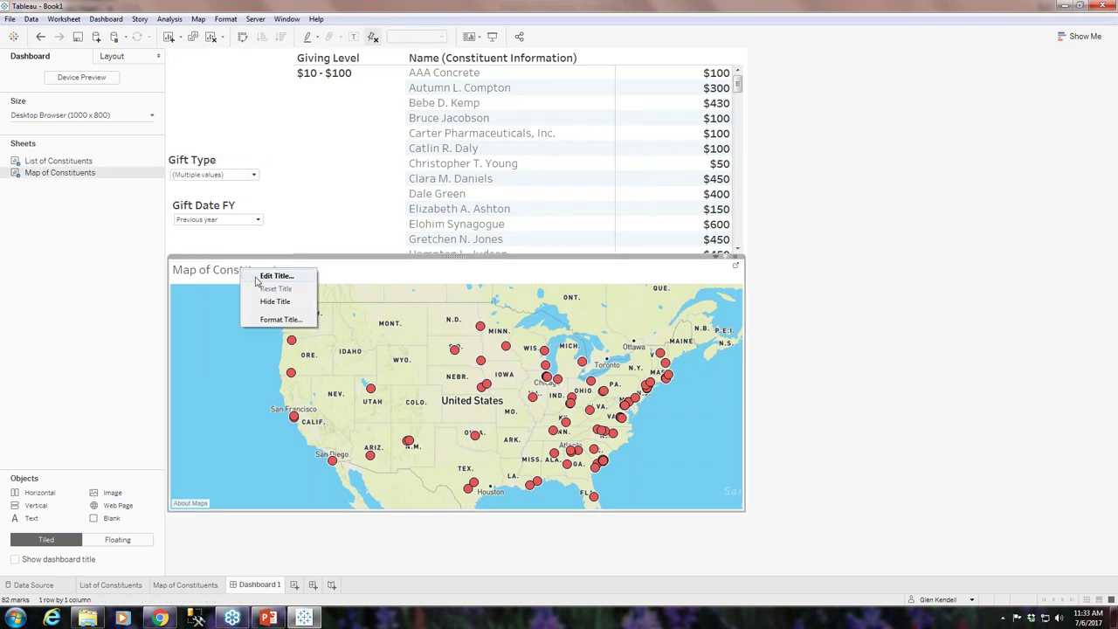
left_click(274, 301)
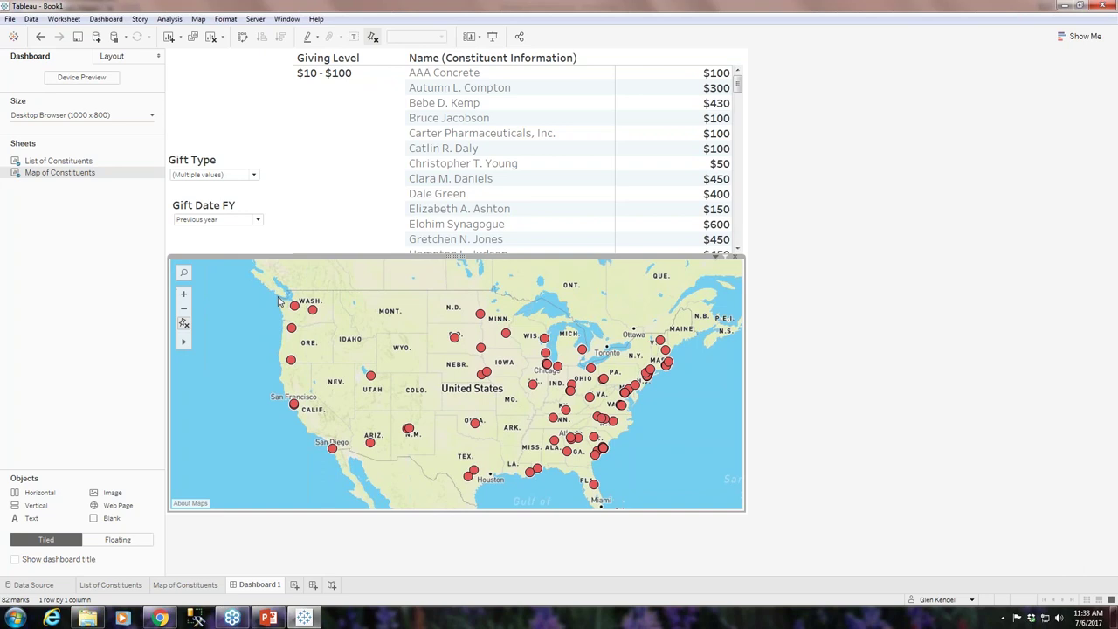
Step: Shift the Gift Type filter slightly sideways so it lines up more closely with Gift Date FY
left_click(210, 175)
left_click(213, 163)
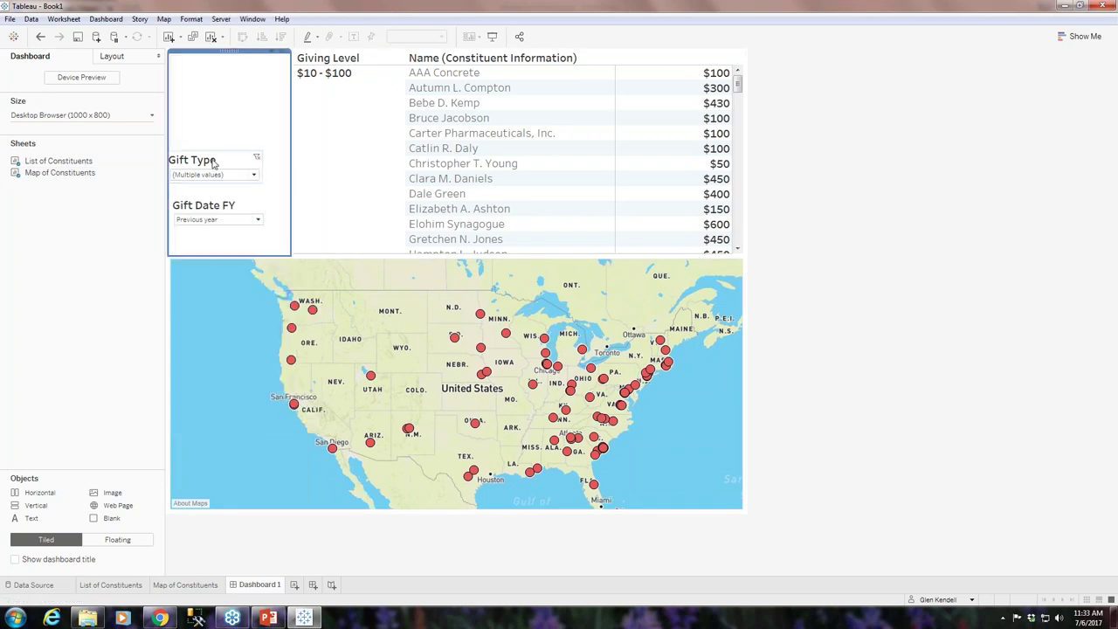
left_click_drag(214, 150, 221, 149)
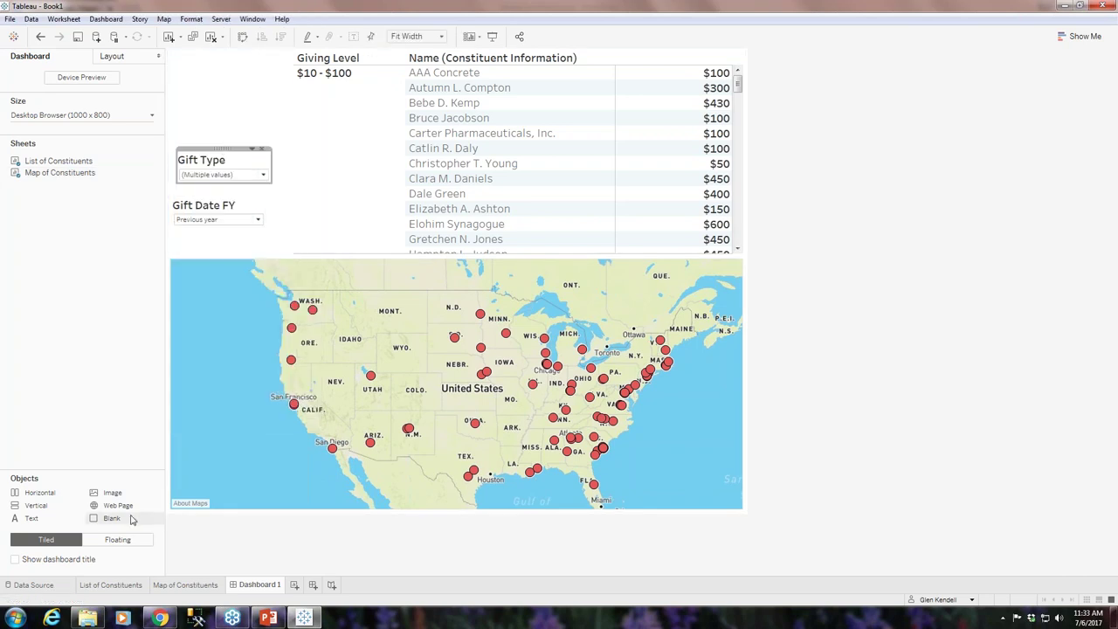
Step: Add a text object above the filters reading "Interactive Gift Map" in bold orange 24-point Tableau Book
left_click_drag(25, 527, 192, 111)
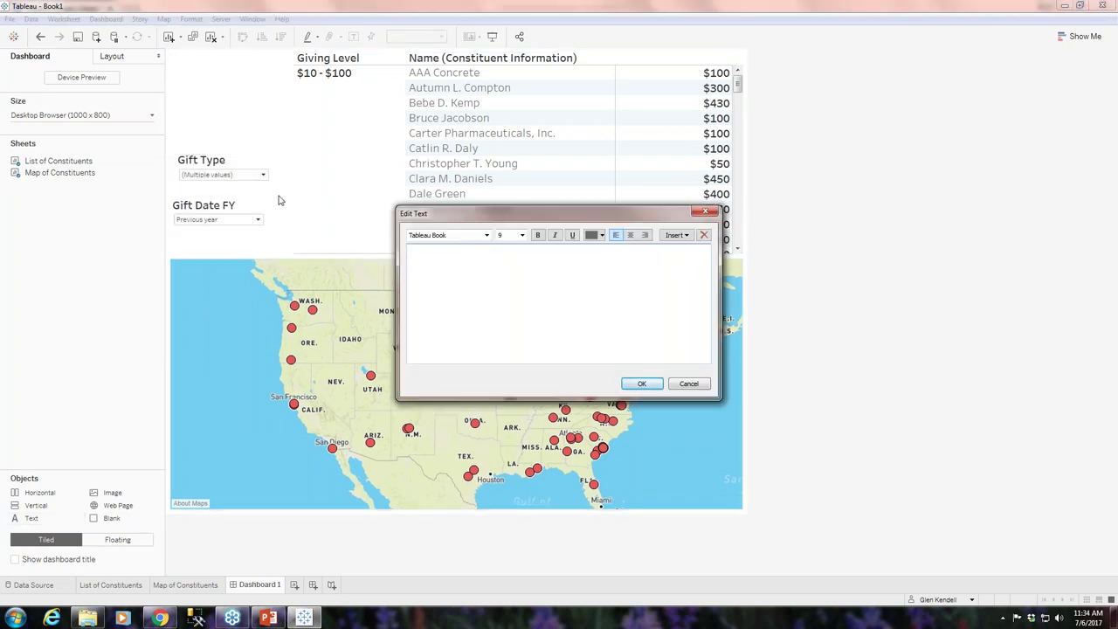
left_click(487, 235)
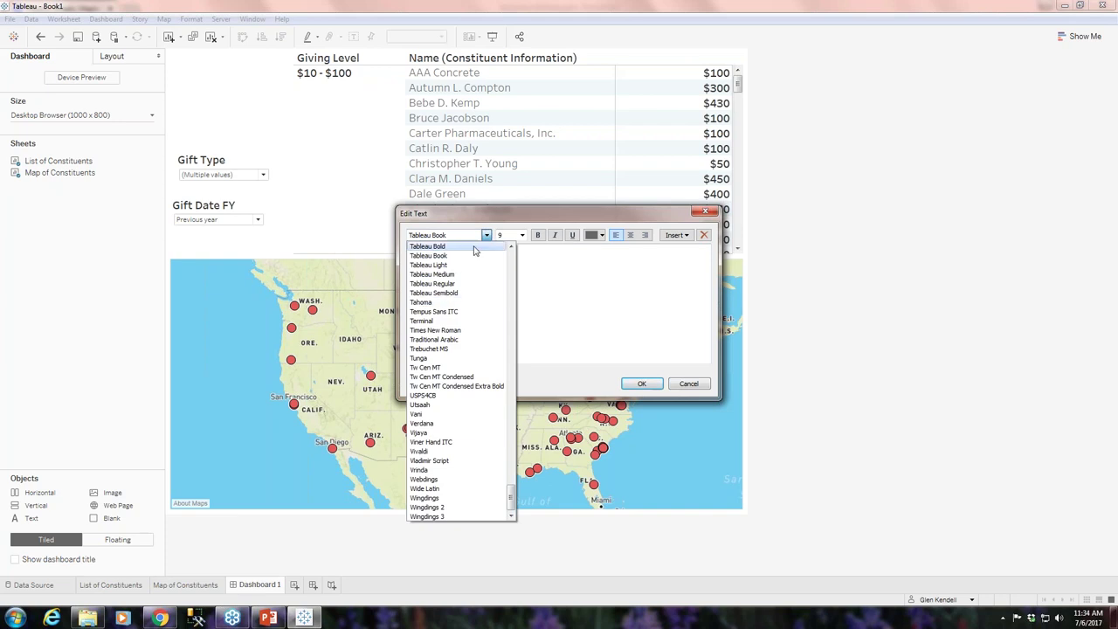
left_click(554, 254)
left_click(521, 235)
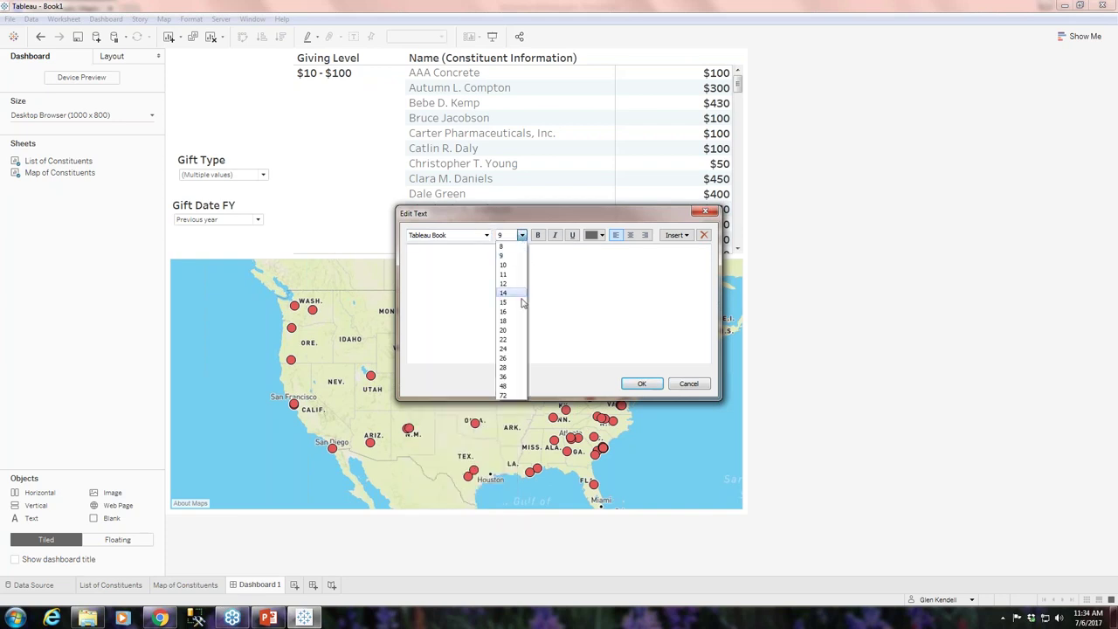
left_click(521, 235)
left_click(538, 235)
left_click(591, 239)
left_click(609, 255)
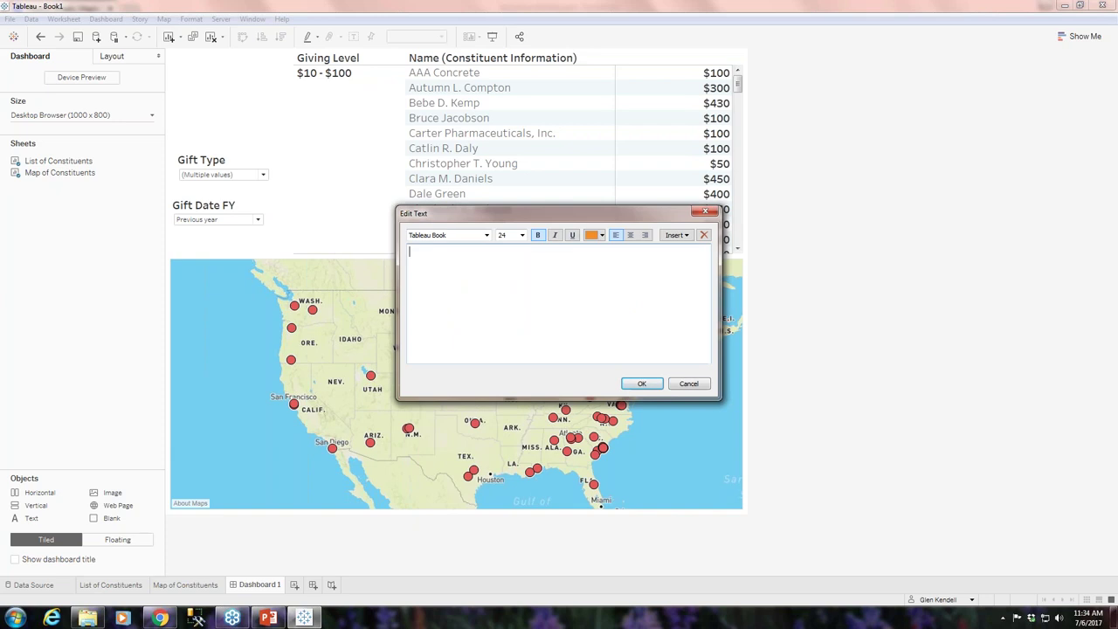
type("Interactive Gift Map")
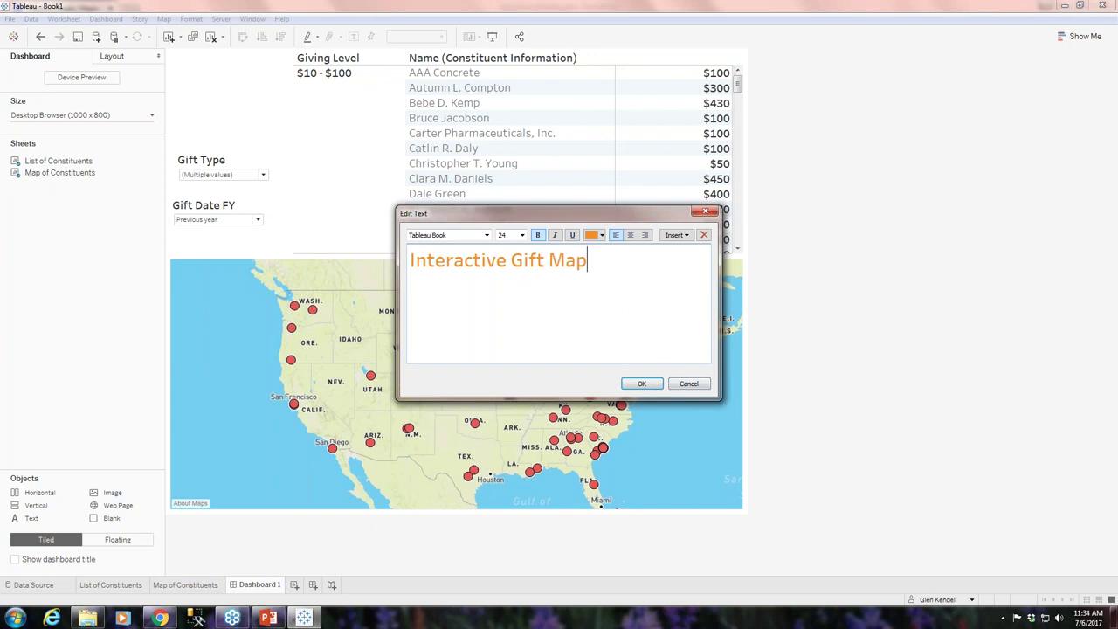
left_click(640, 384)
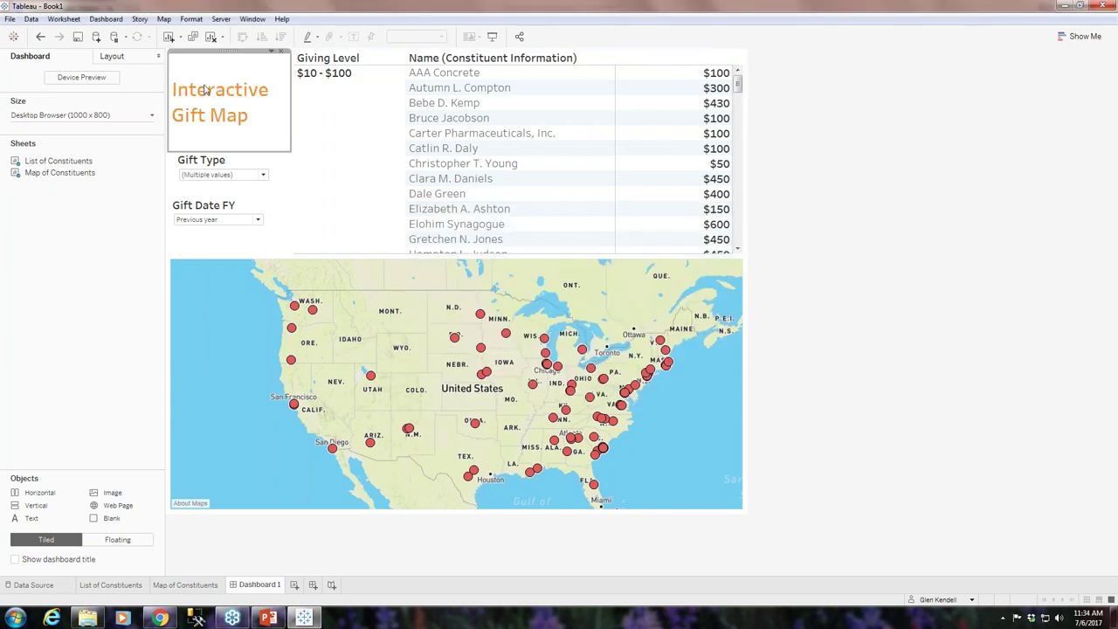
Step: Shift the Gift Type filter slightly so its edge aligns with the Gift Date FY filter
left_click(218, 168)
left_click_drag(218, 149, 213, 149)
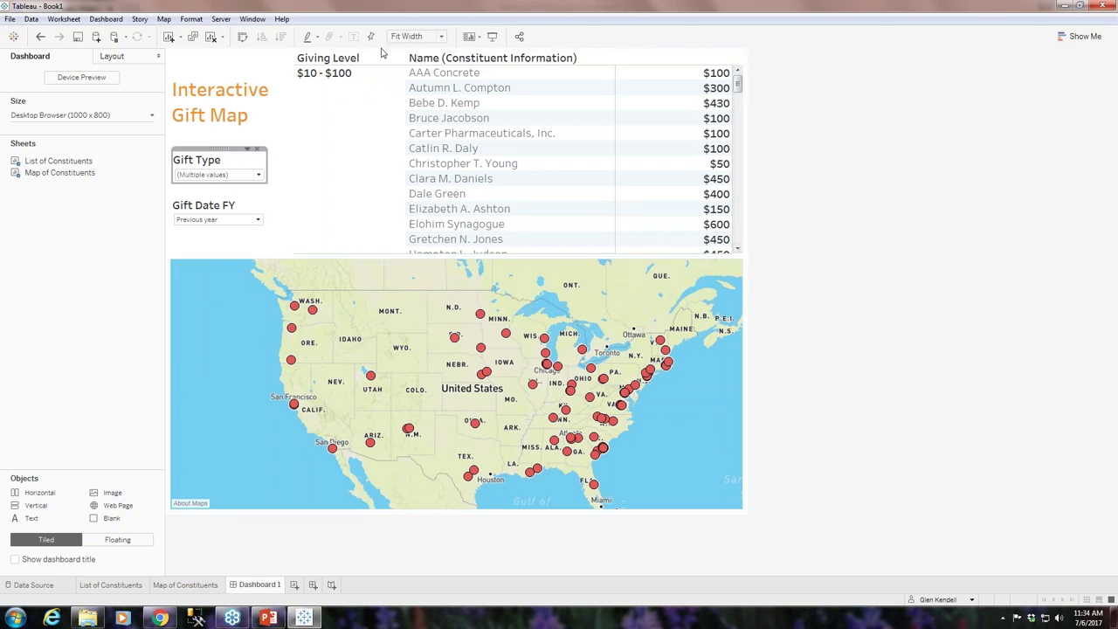
scroll(611, 163, "down", 1)
scroll(489, 179, "up", 1)
Step: Add a dashboard filter action from Map of Constituents to List of Constituents only, running on hover and leaving the filter when the selection clears
left_click(111, 20)
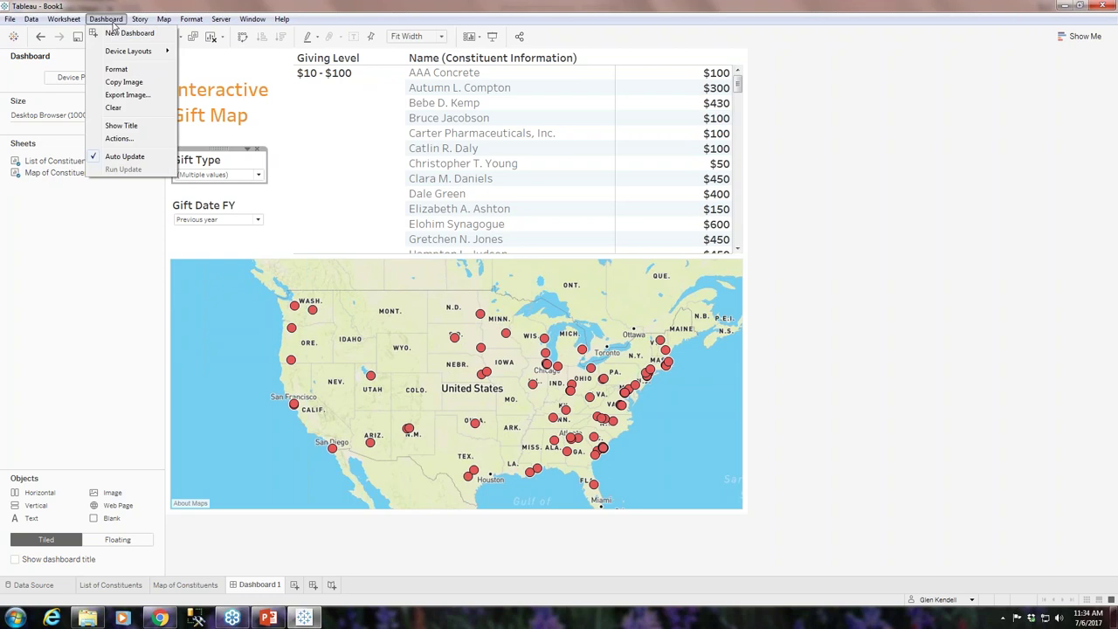
left_click(120, 139)
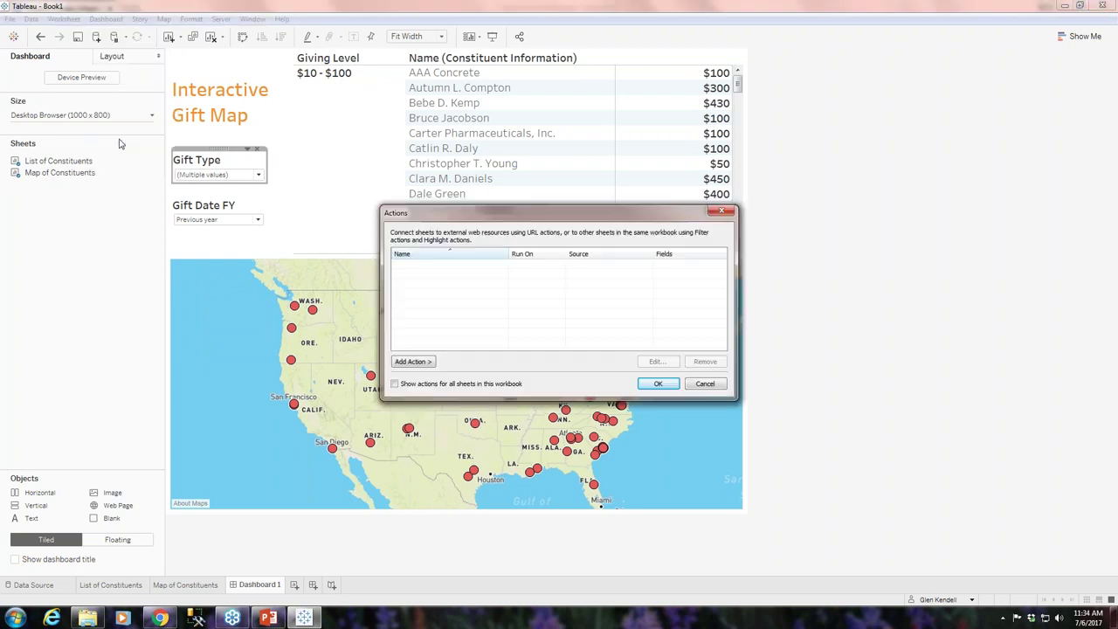
left_click(423, 367)
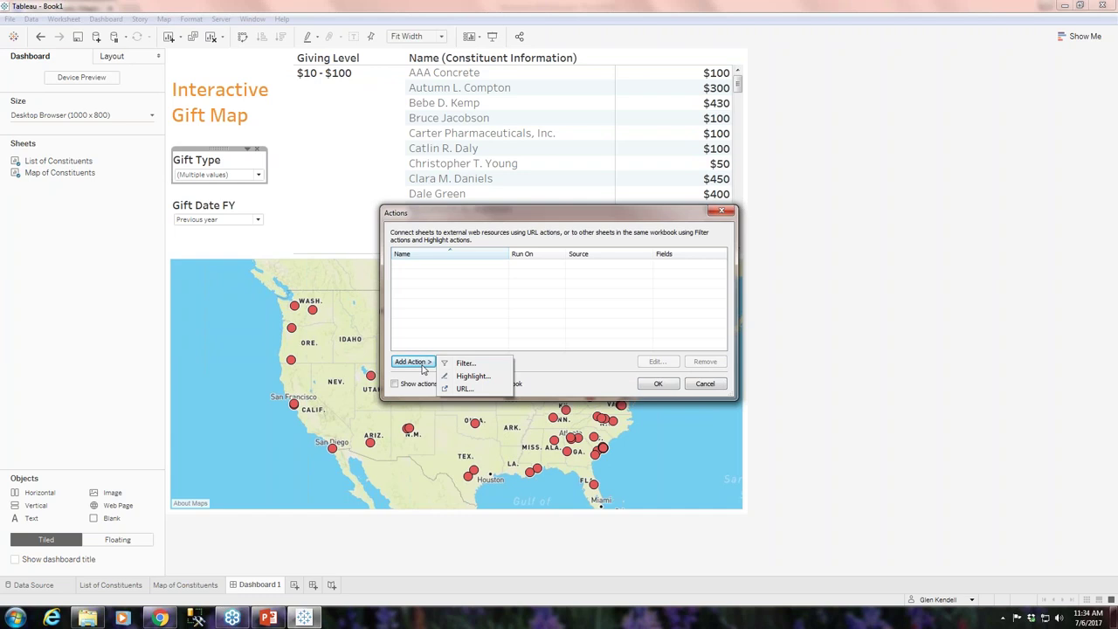
left_click(475, 366)
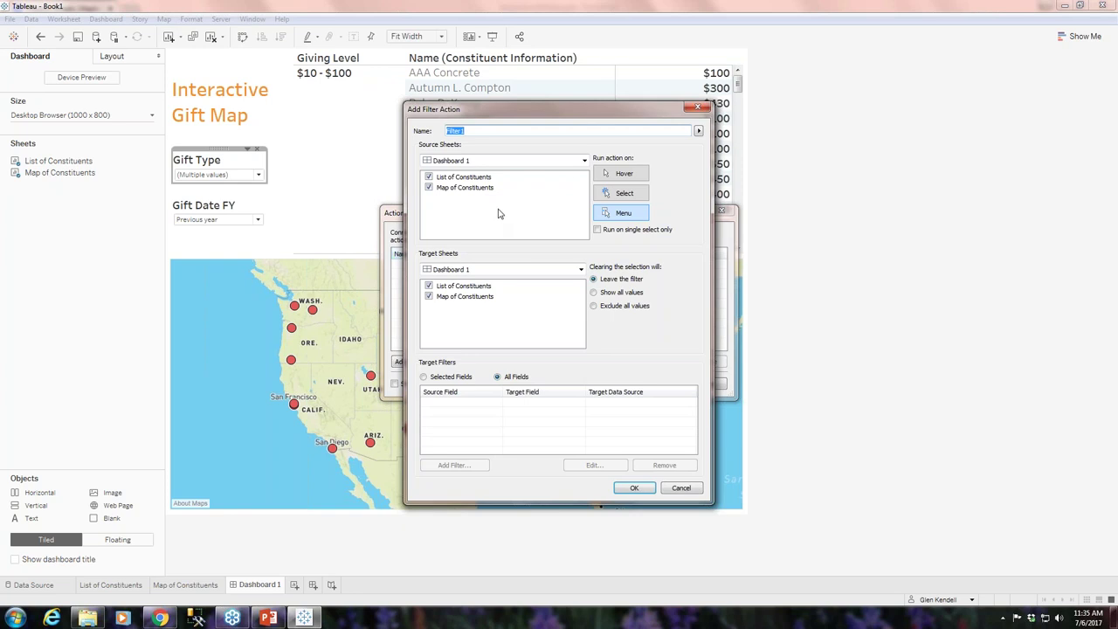
left_click(430, 177)
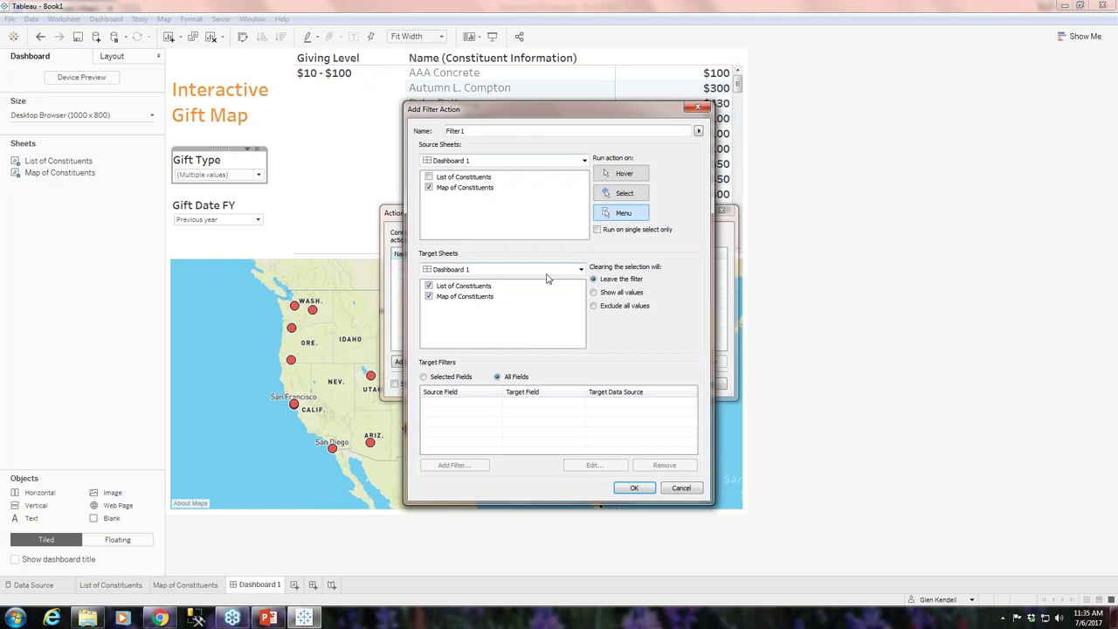
left_click(429, 297)
left_click(644, 177)
left_click(596, 279)
Step: Name the filter action "Map to Crosstab" and save it to the dashboard
left_click(479, 129)
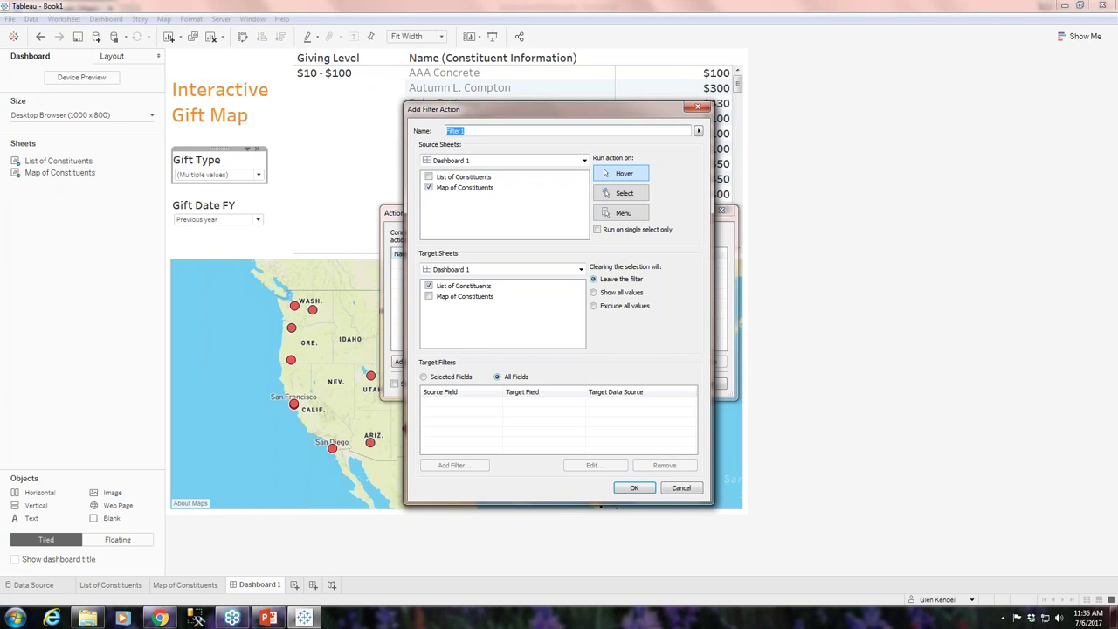
type("Map to Crosstab")
left_click(634, 487)
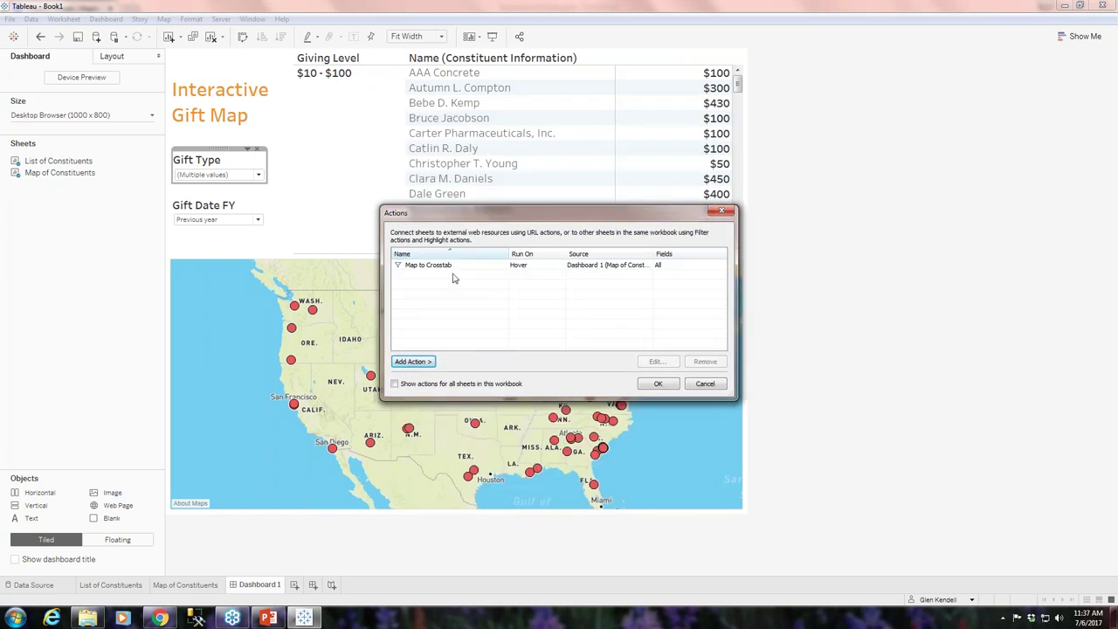
left_click(658, 386)
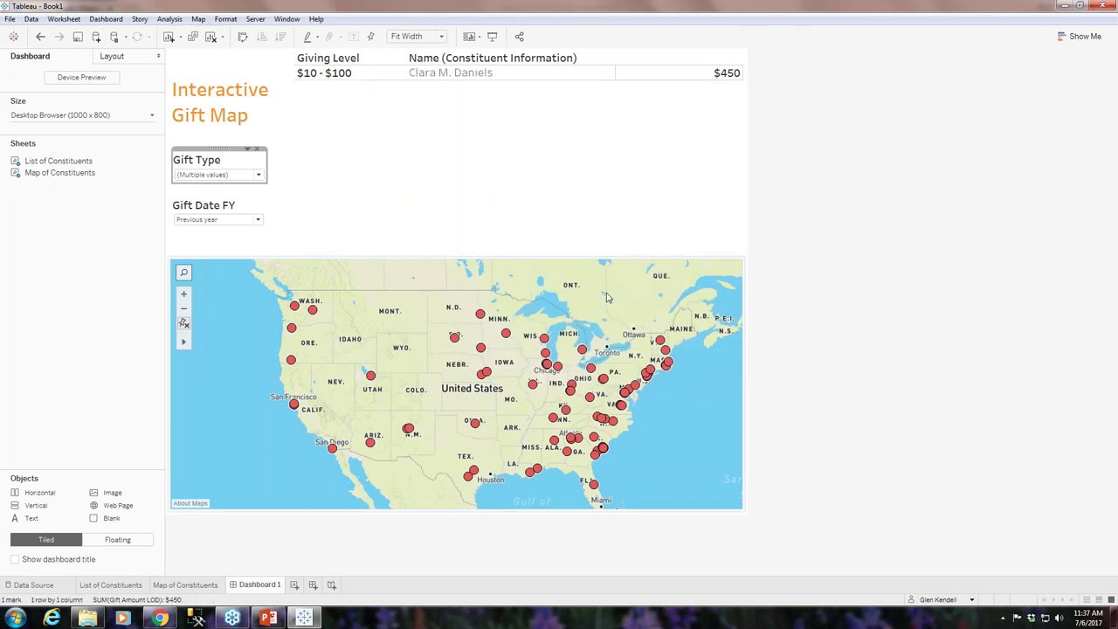
Step: Test the filter action on individual map marks in the Dakotas, Washington and California against the constituent list
mouse_move(481, 319)
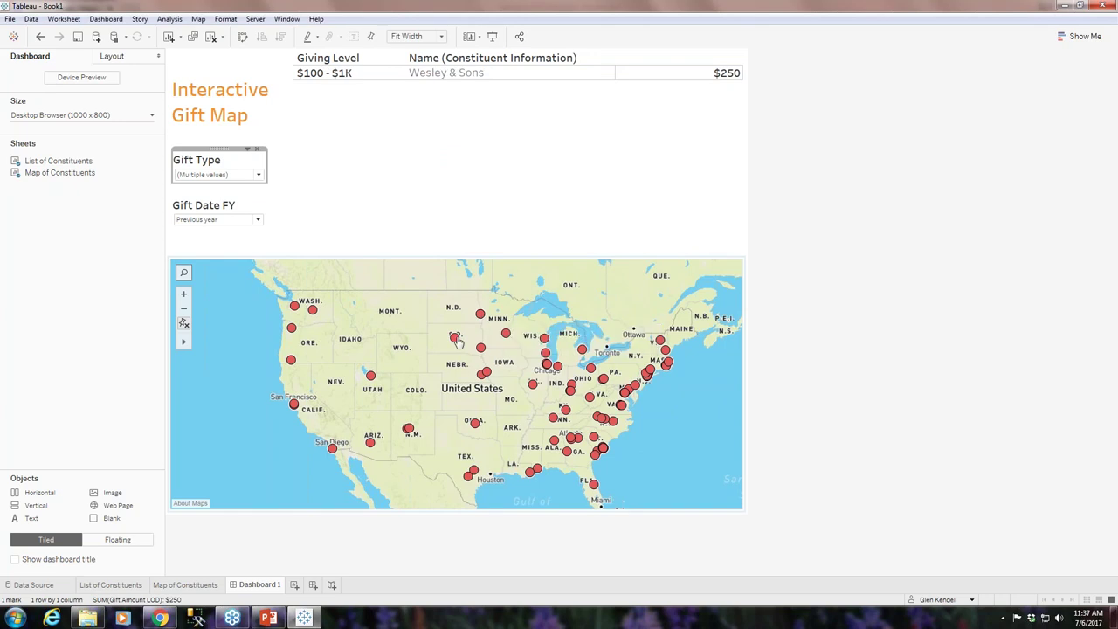
mouse_move(456, 341)
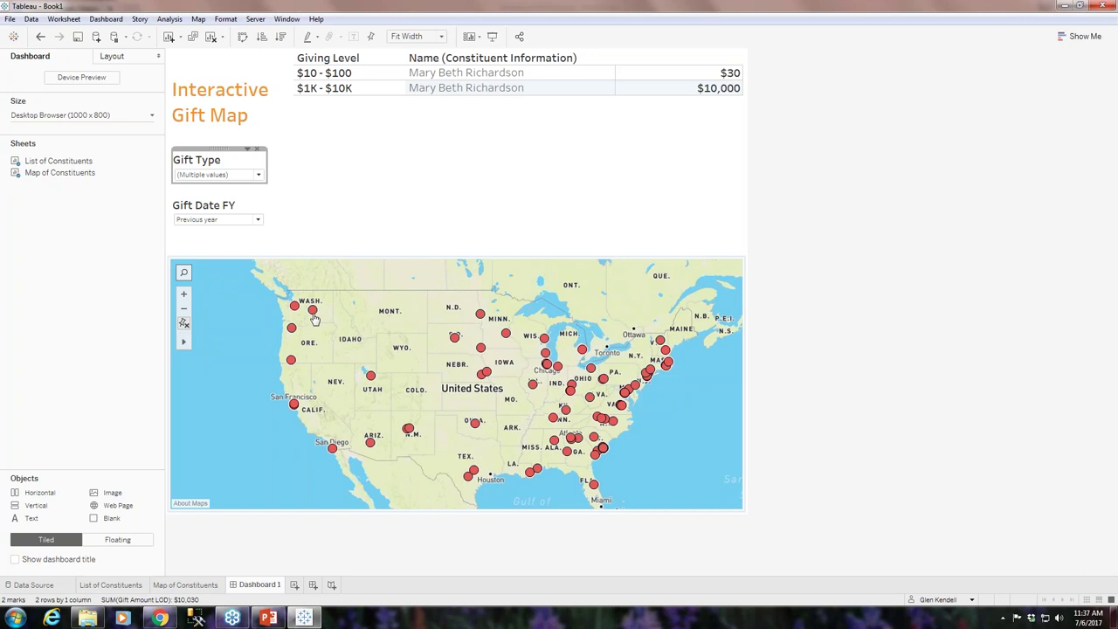
mouse_move(312, 313)
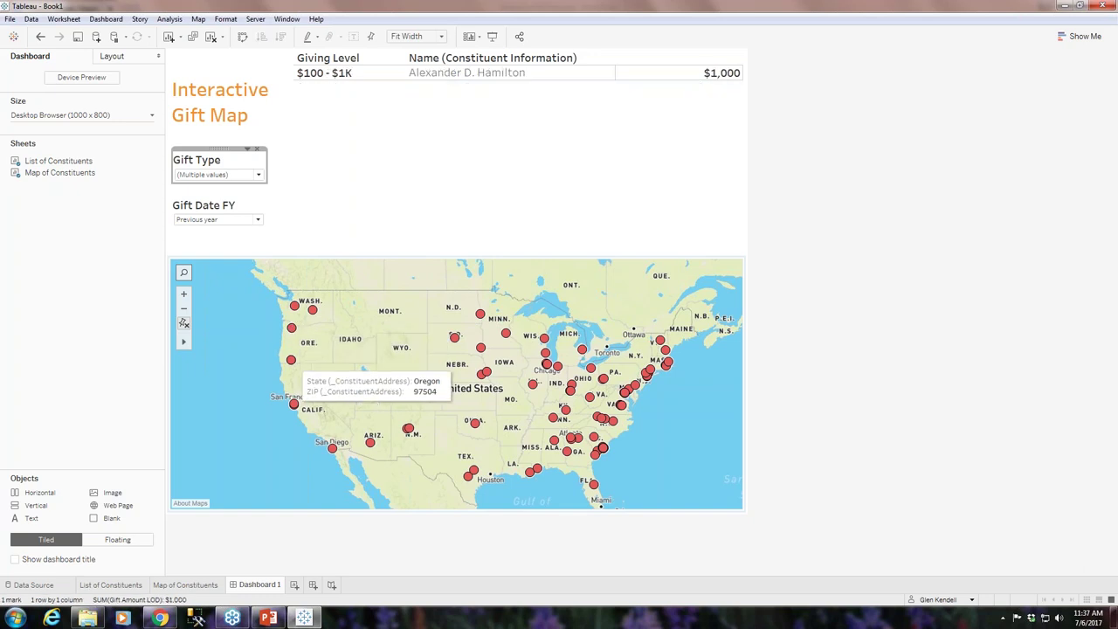
mouse_move(295, 405)
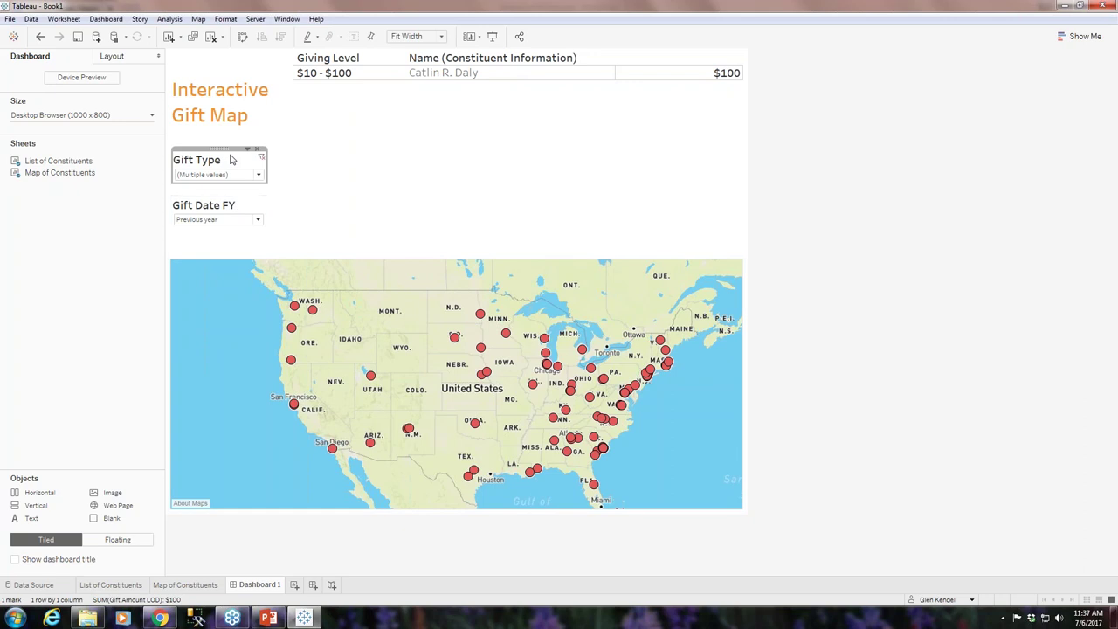
Step: Swap the two floating filters so Gift Date FY sits above Gift Type, under the dashboard heading
left_click_drag(316, 183, 323, 214)
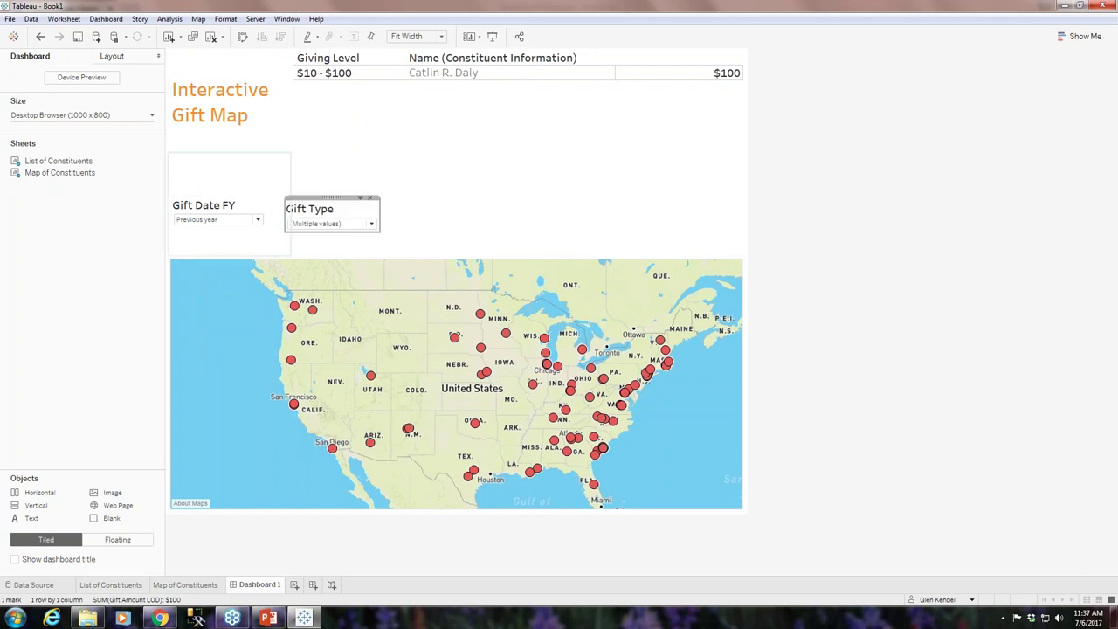
left_click(220, 205)
left_click_drag(219, 193, 217, 144)
left_click(320, 207)
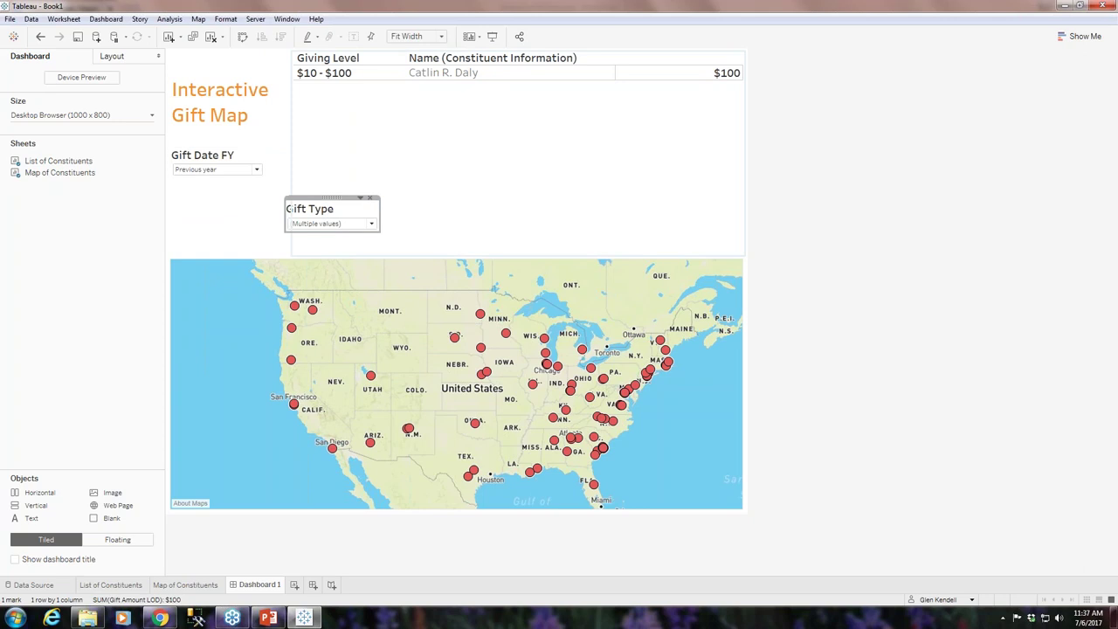
left_click_drag(326, 195, 216, 199)
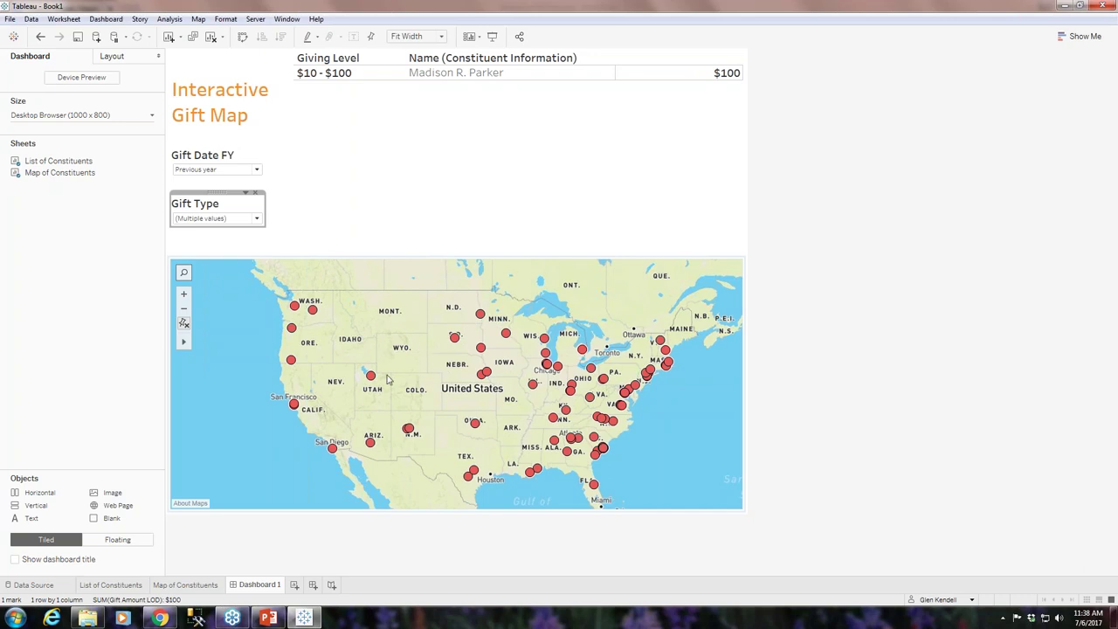
Step: In the Map of Constituents worksheet, remove the ZIP label text from the tooltip, keeping the ZIP field value
mouse_move(371, 378)
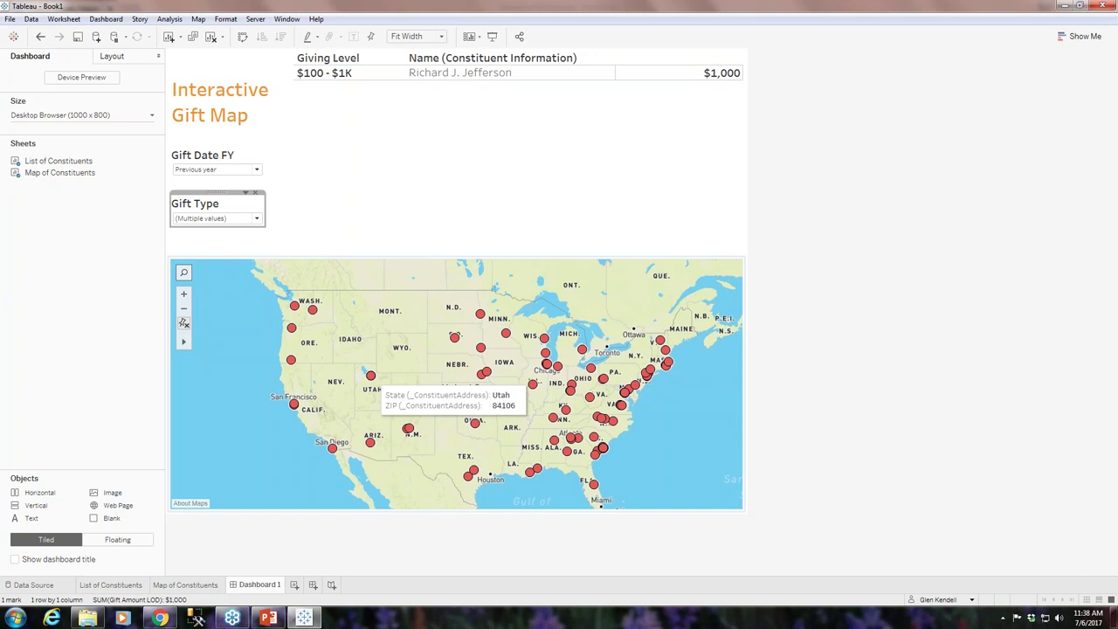
left_click(186, 585)
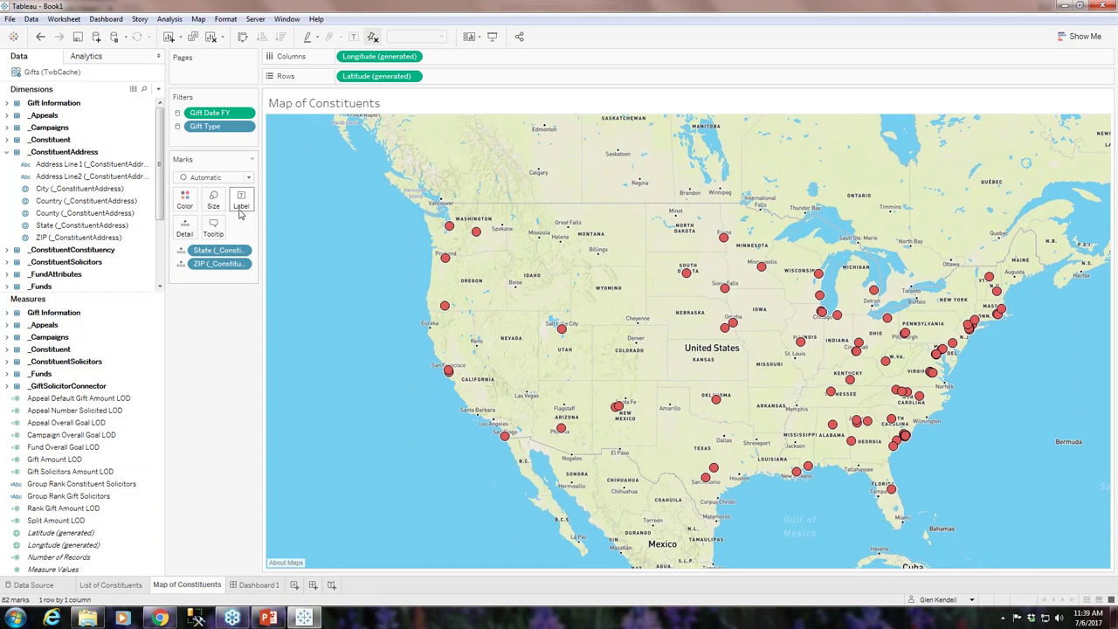
left_click(215, 231)
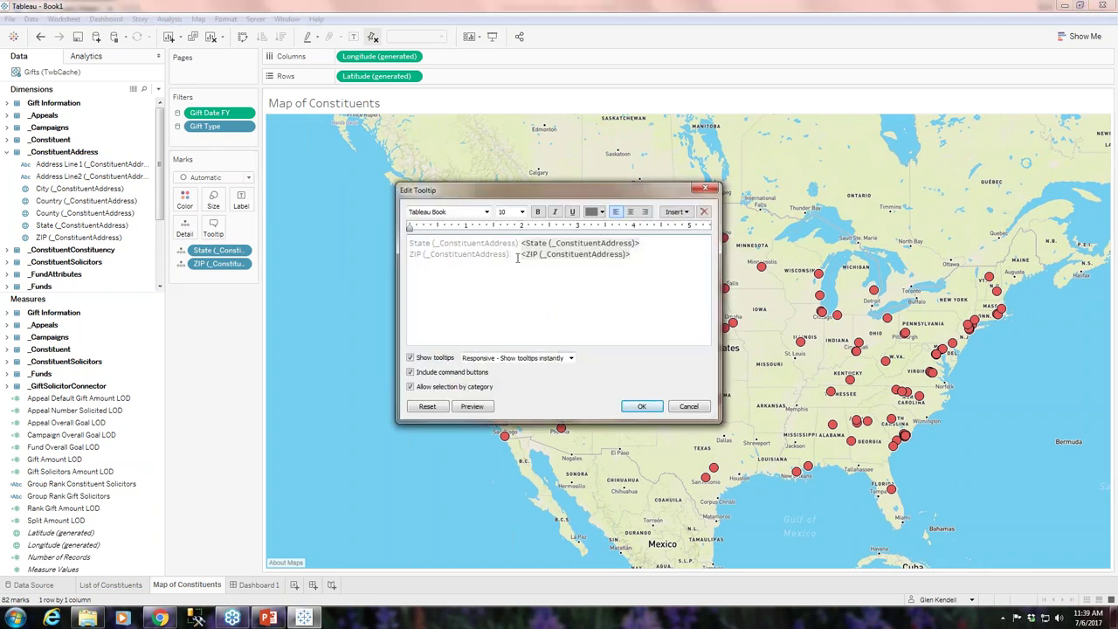
left_click_drag(517, 255, 407, 255)
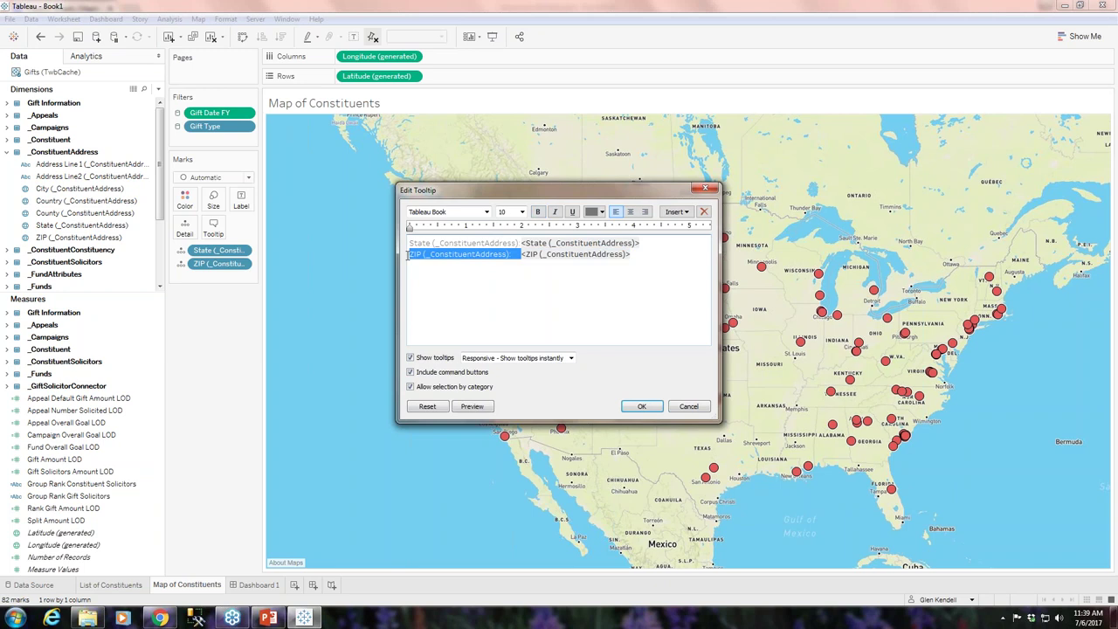
key("BackSpace")
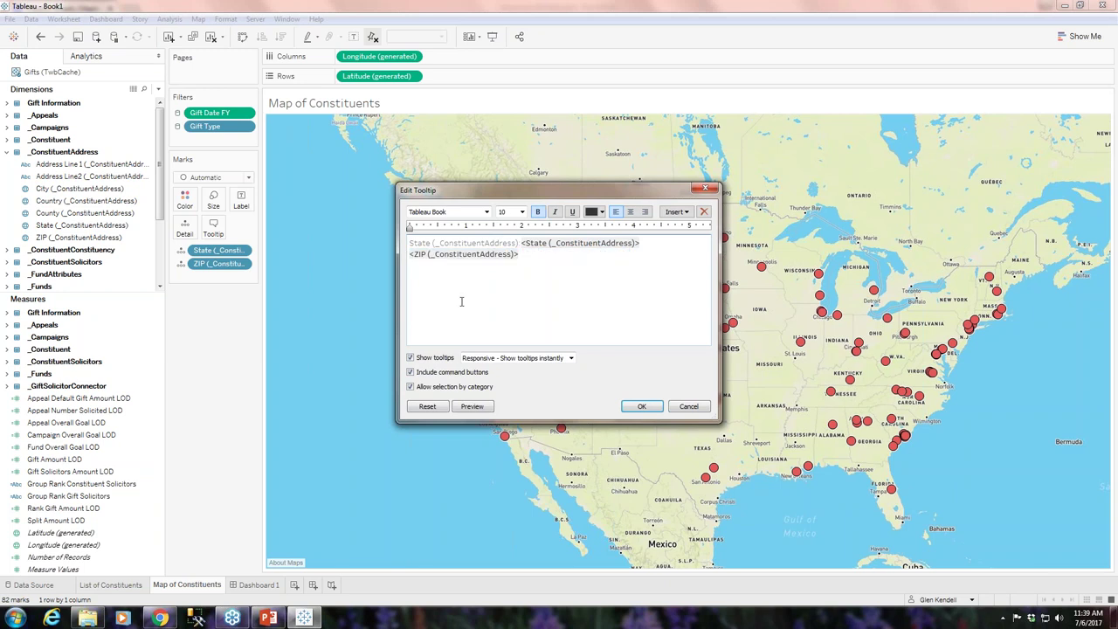
Step: Remove the State label text and the leftover gap before the State field in the tooltip, and save it
left_click_drag(521, 243, 409, 244)
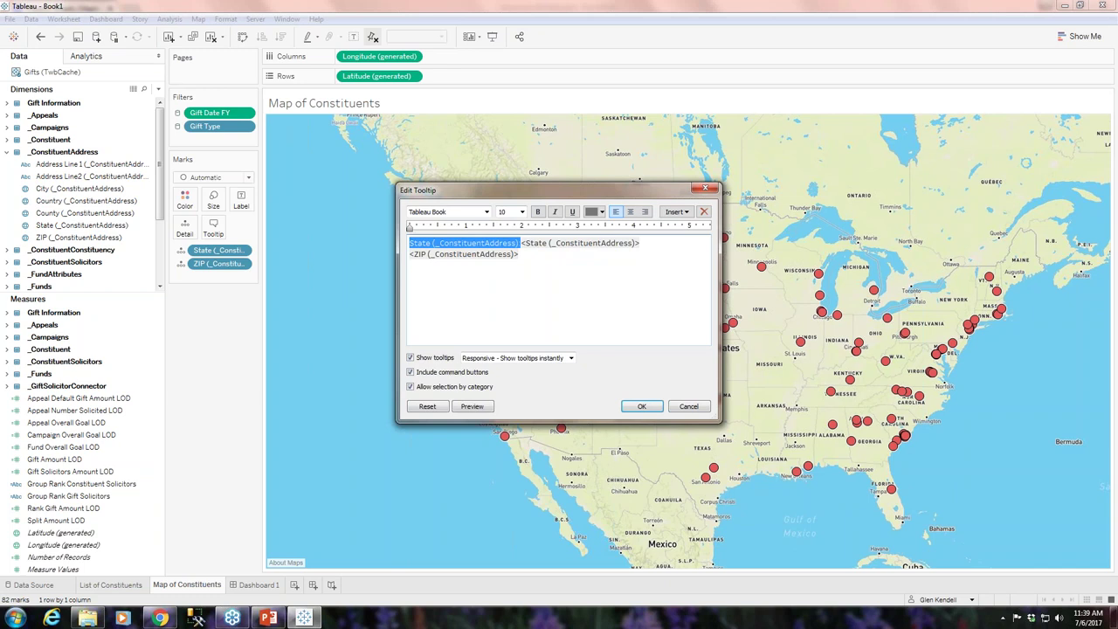
key("BackSpace")
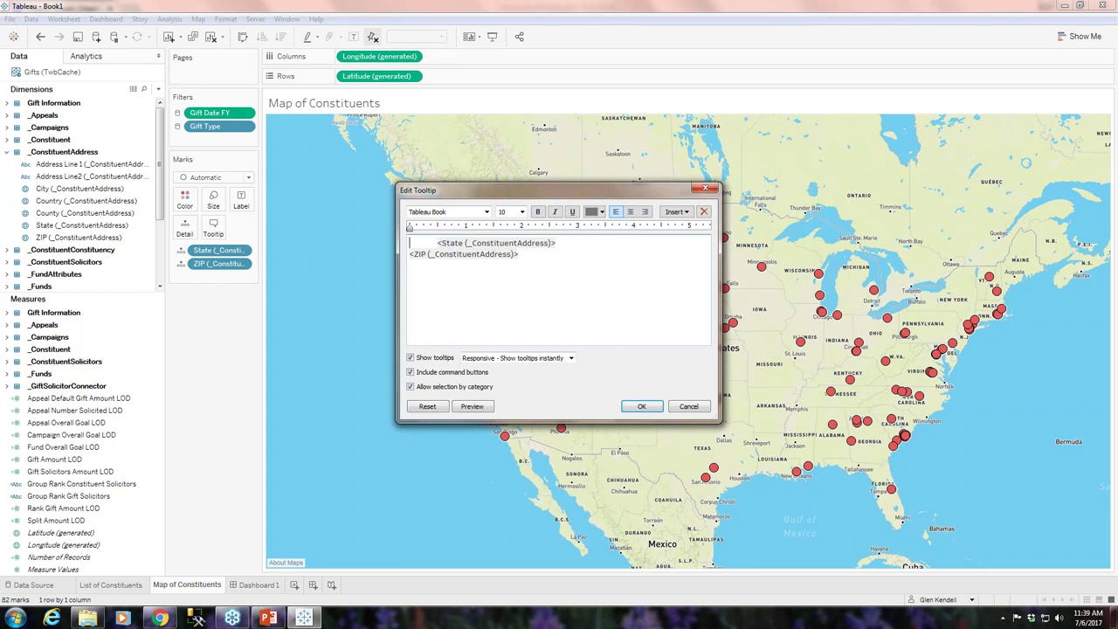
key("shift+End")
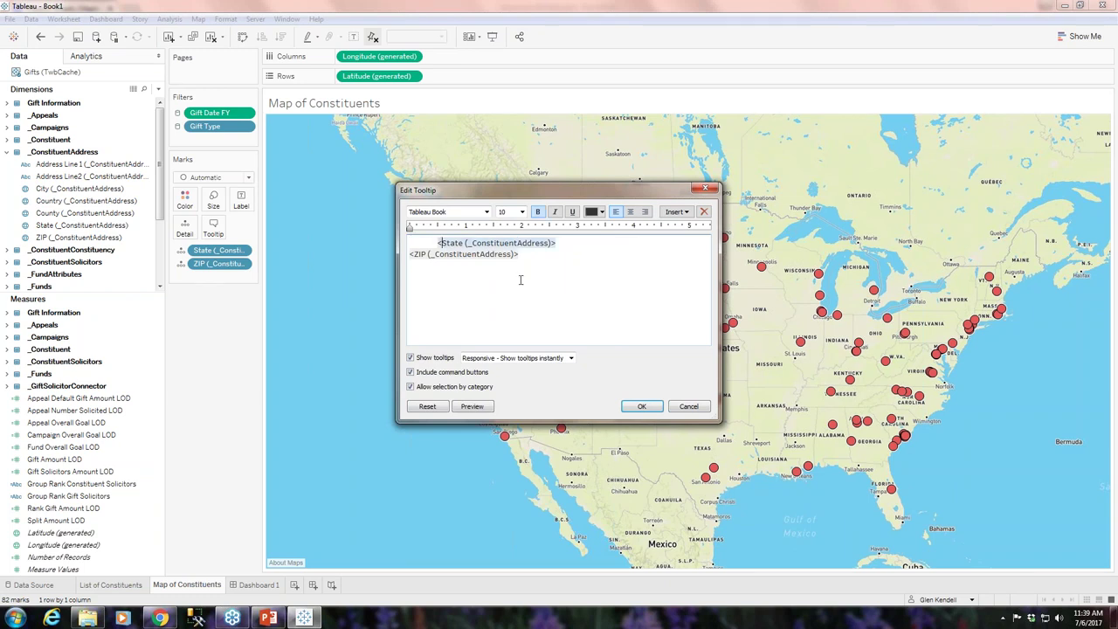
key("Left")
key("BackSpace")
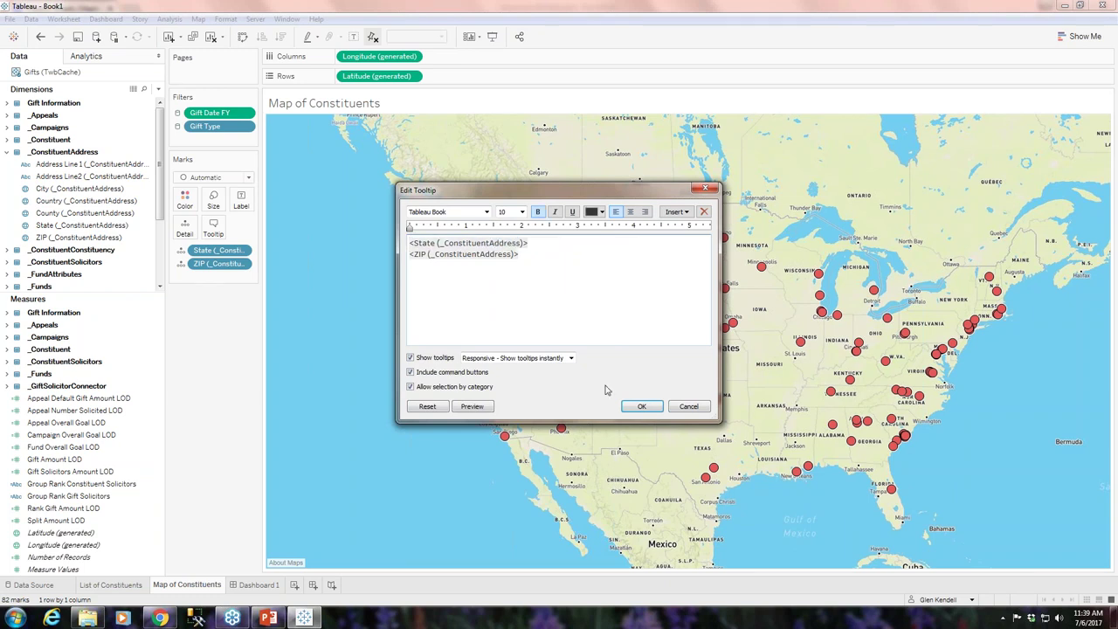
left_click(641, 406)
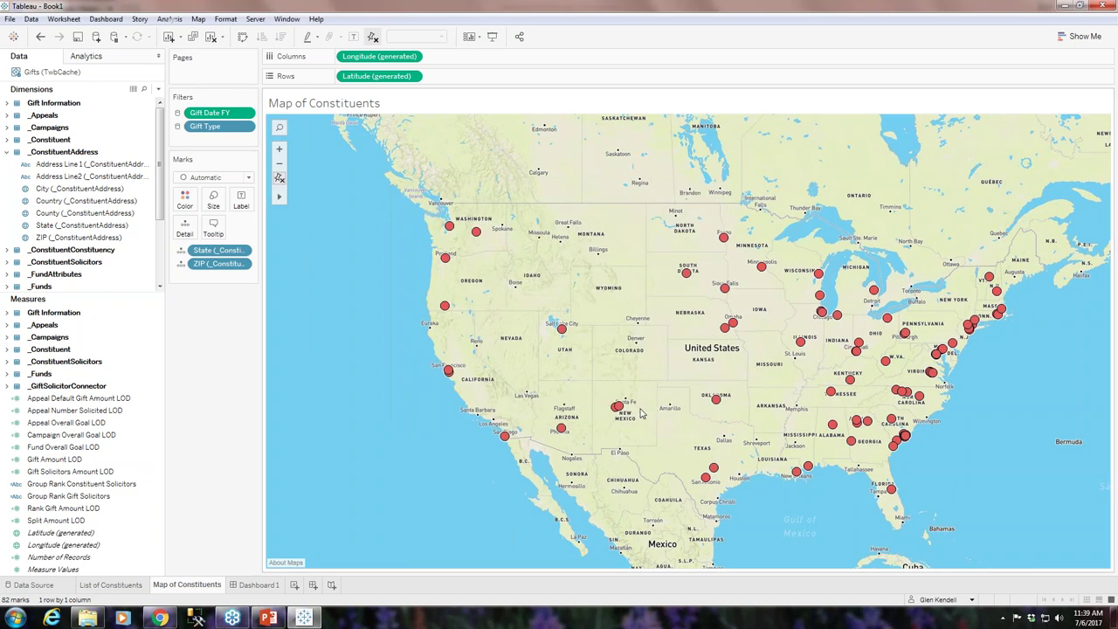
Step: Return to Dashboard 1 and check the edited tooltip on map marks in South Dakota and North Dakota
left_click(257, 585)
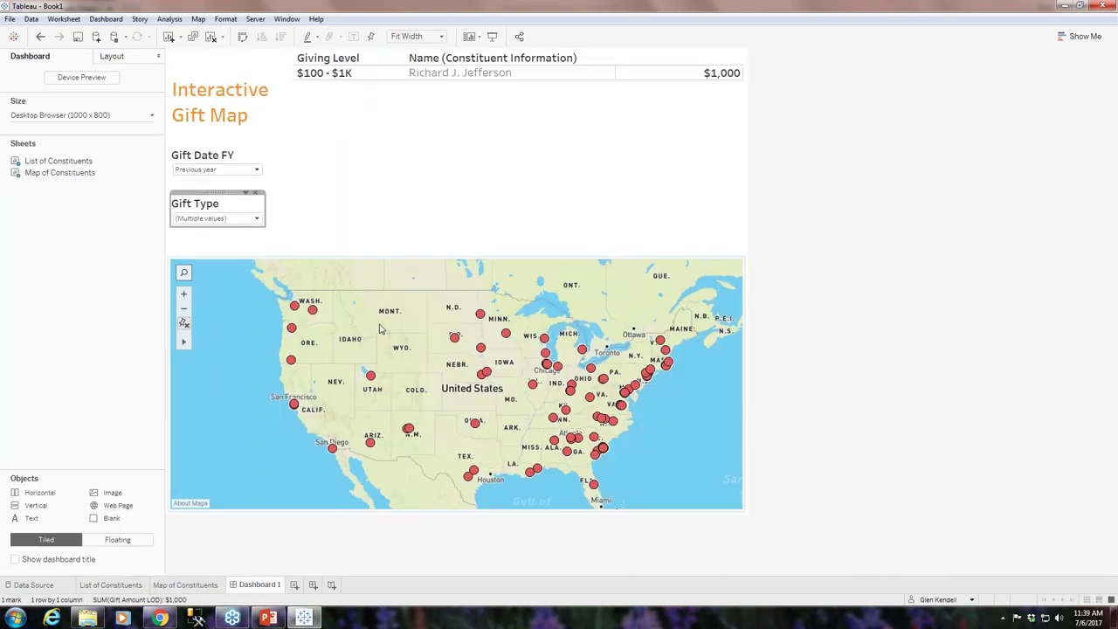
mouse_move(454, 341)
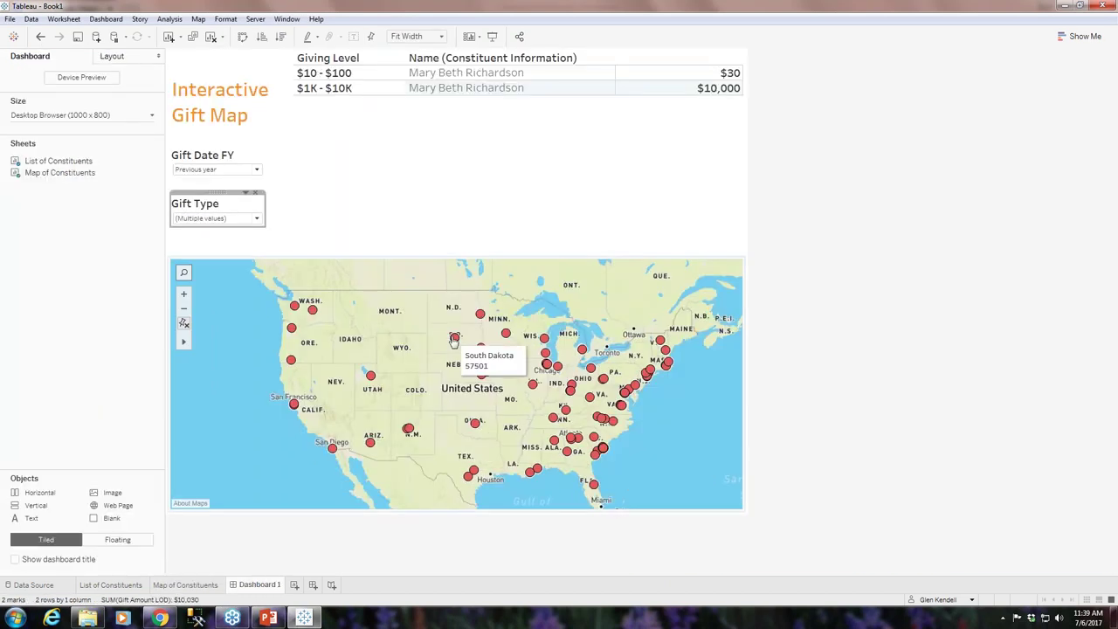
mouse_move(479, 315)
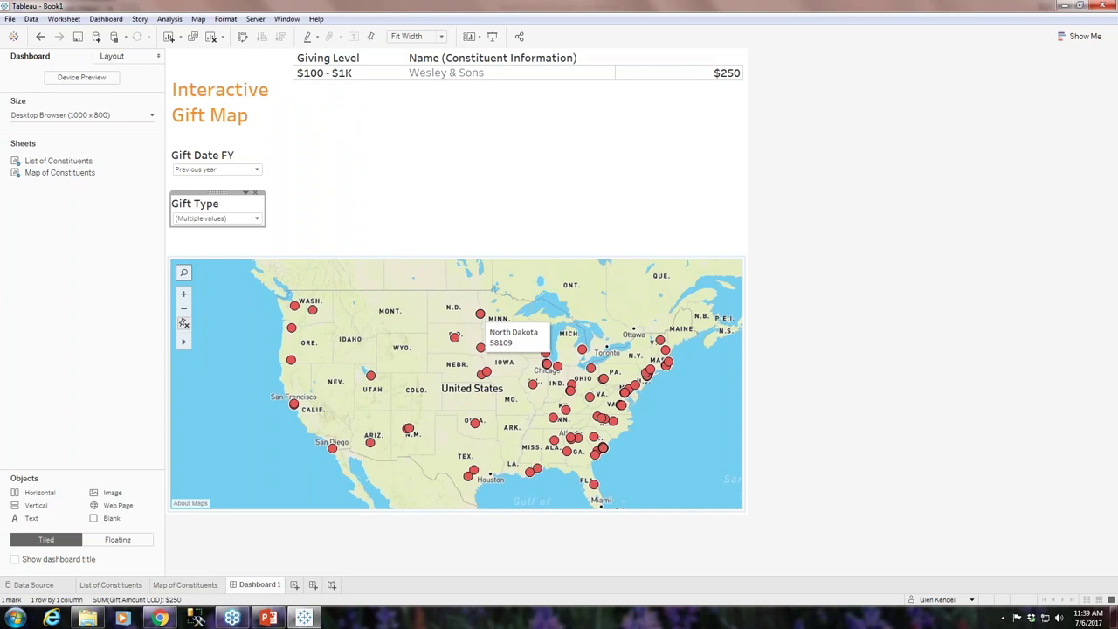
Step: Check the tooltips and the filtered constituent list for the West Coast map marks in Oregon and California
mouse_move(295, 310)
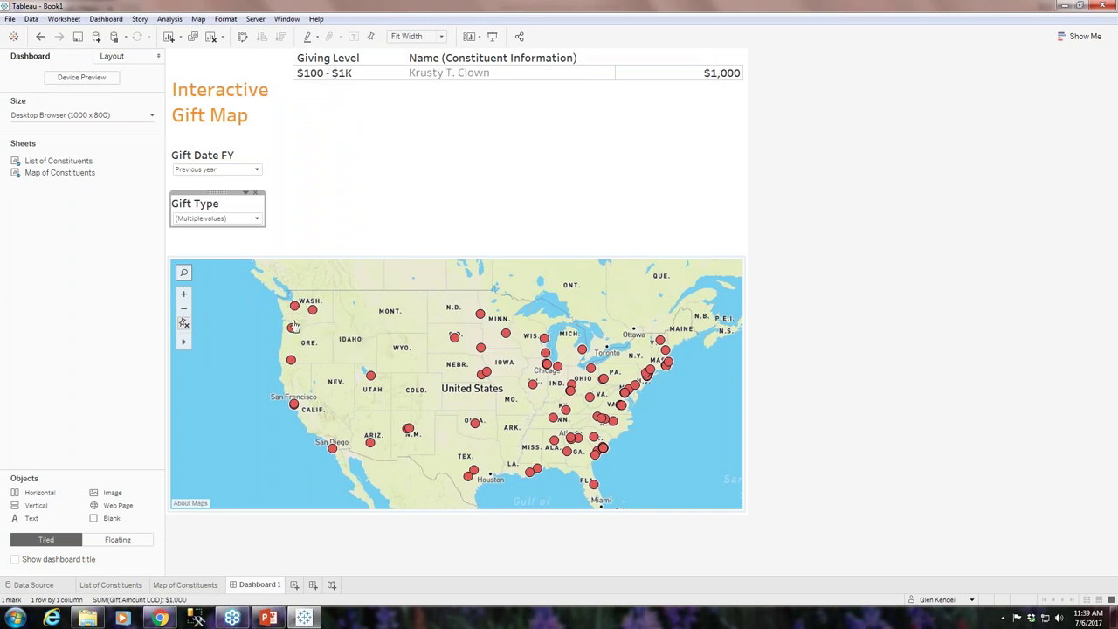
mouse_move(290, 365)
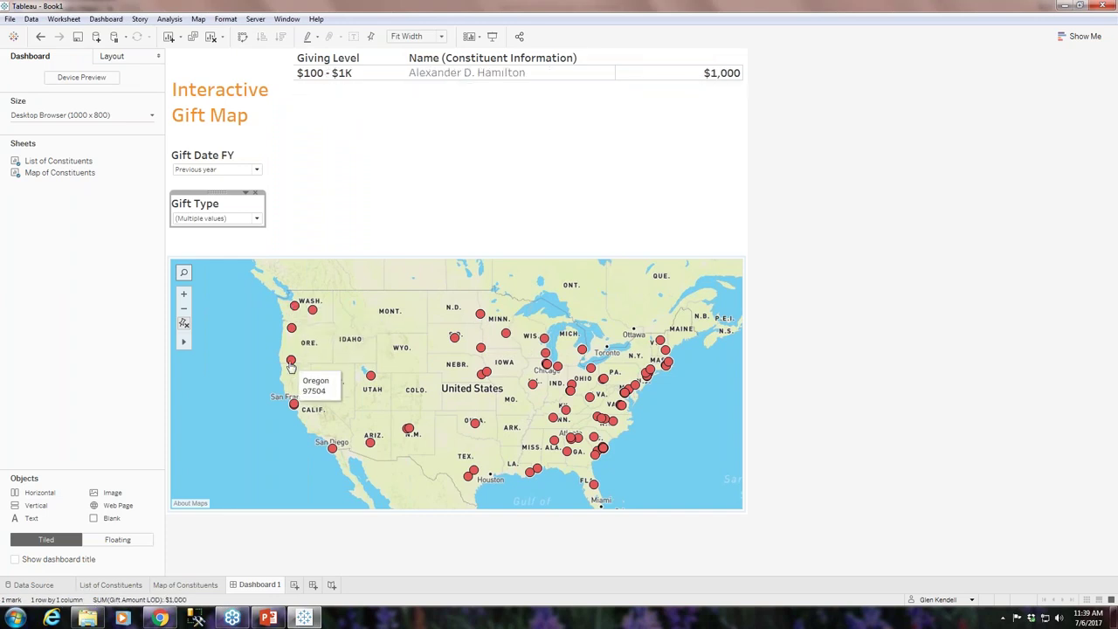
mouse_move(294, 408)
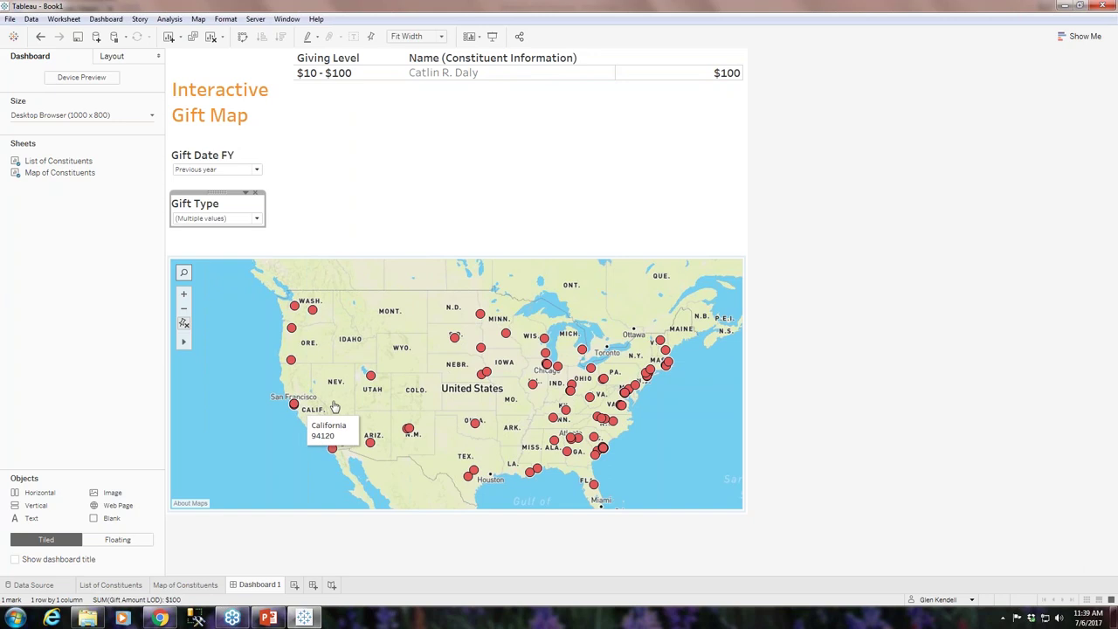
scroll(334, 408, "up", 2)
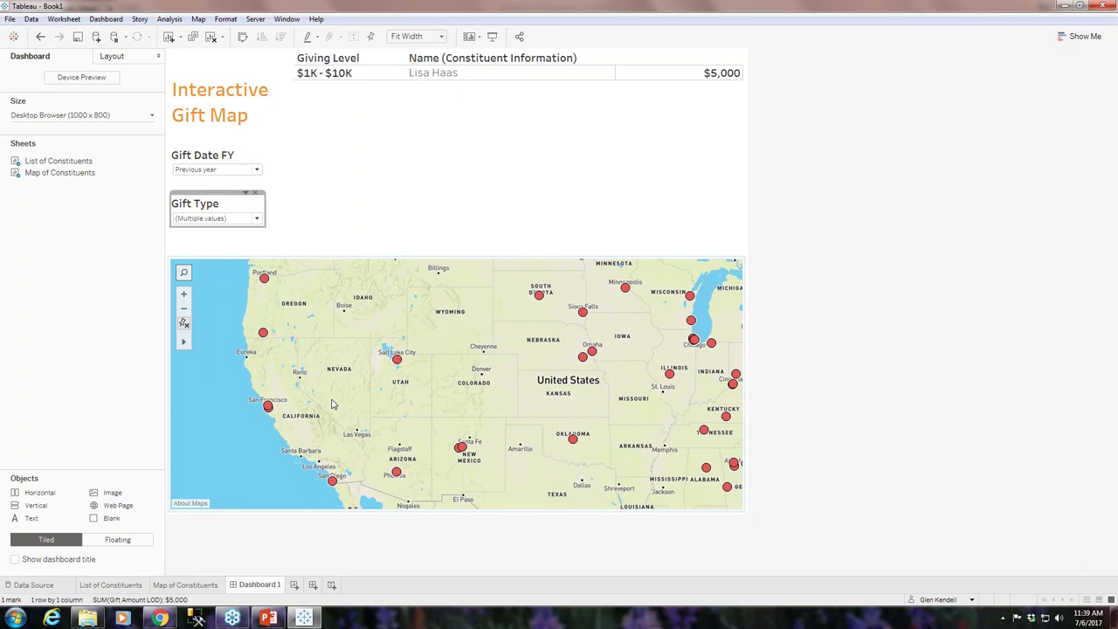
left_click(331, 404)
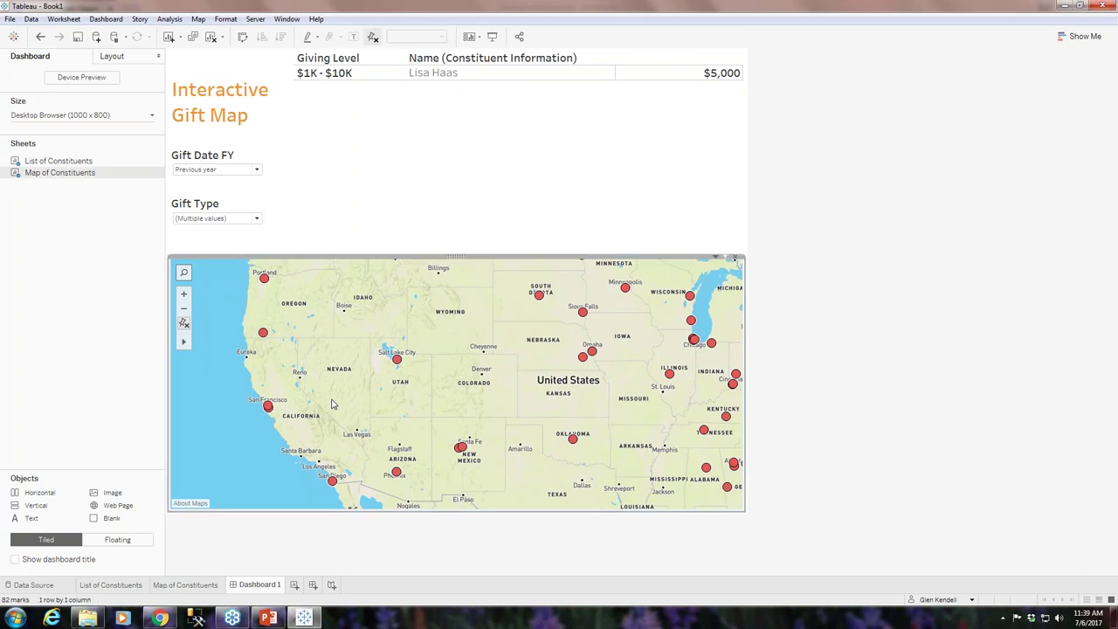
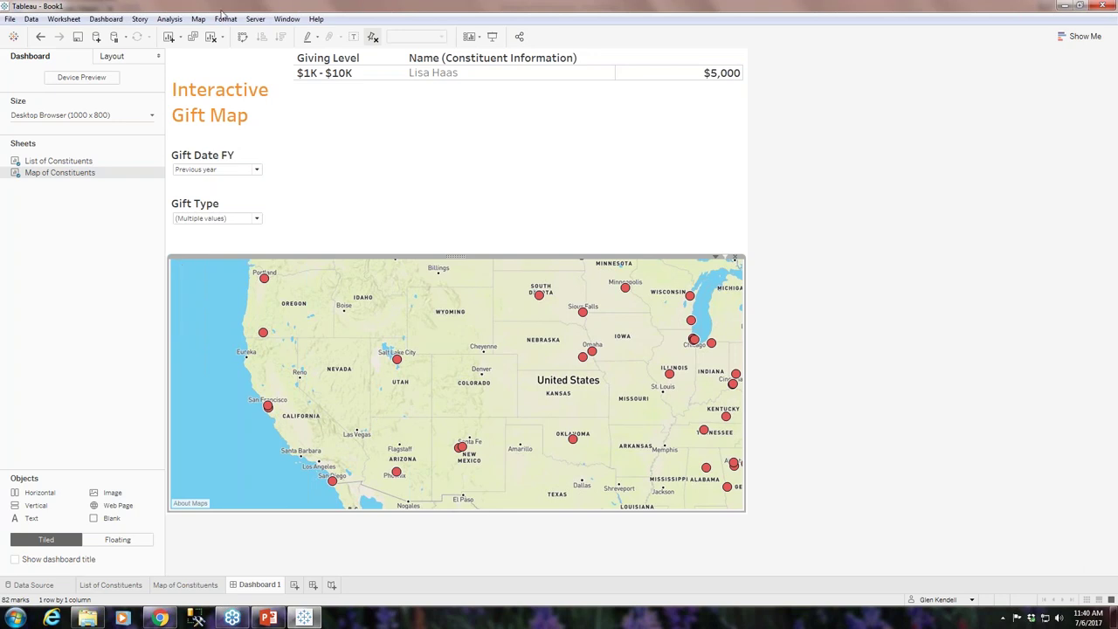
Step: Add a dashboard filter action that runs on Select, with only List of Constituents as the source sheet
left_click(105, 21)
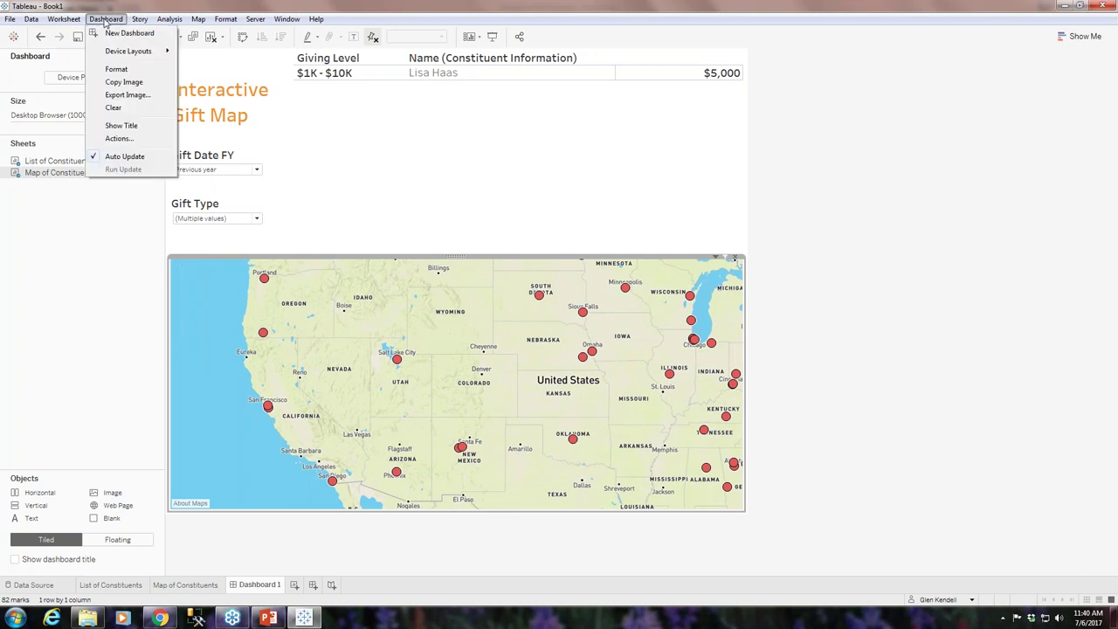
left_click(118, 138)
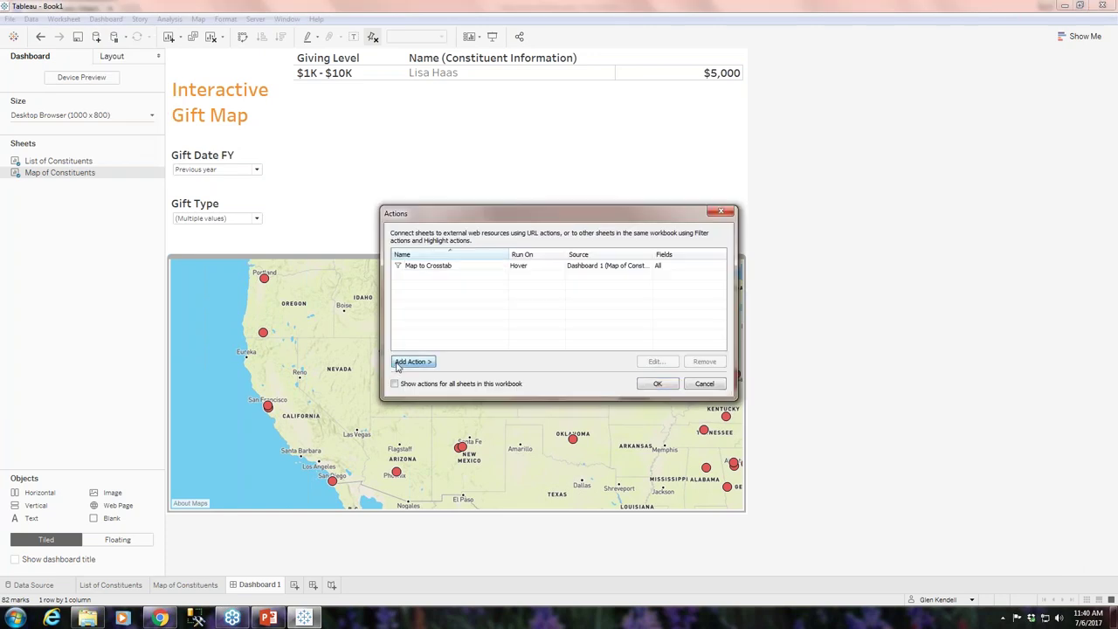
left_click(398, 366)
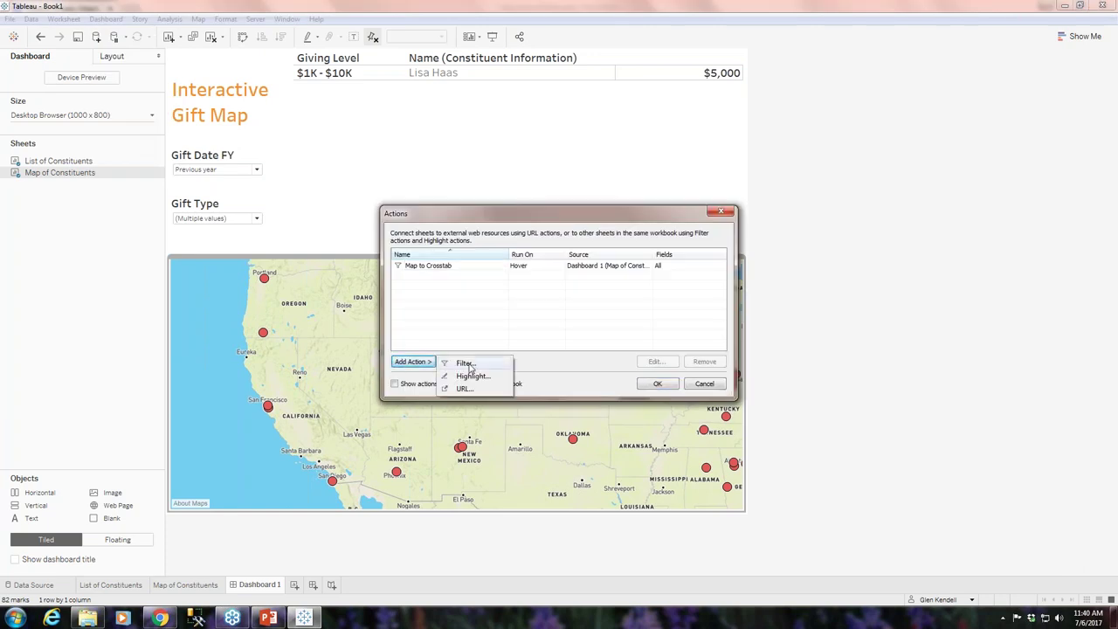
left_click(466, 363)
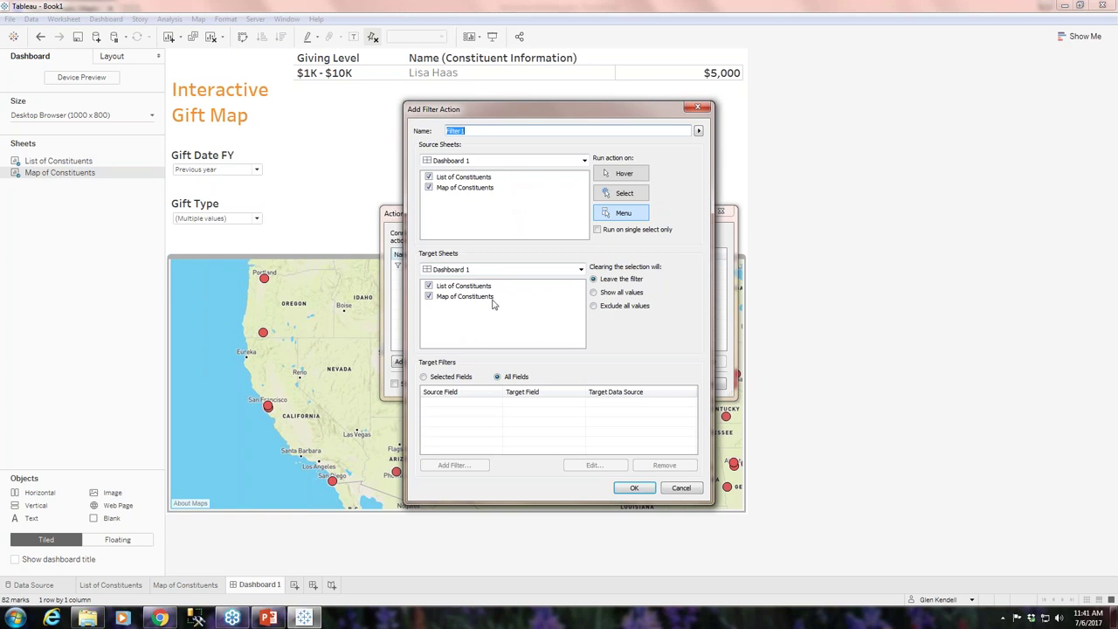
left_click(636, 200)
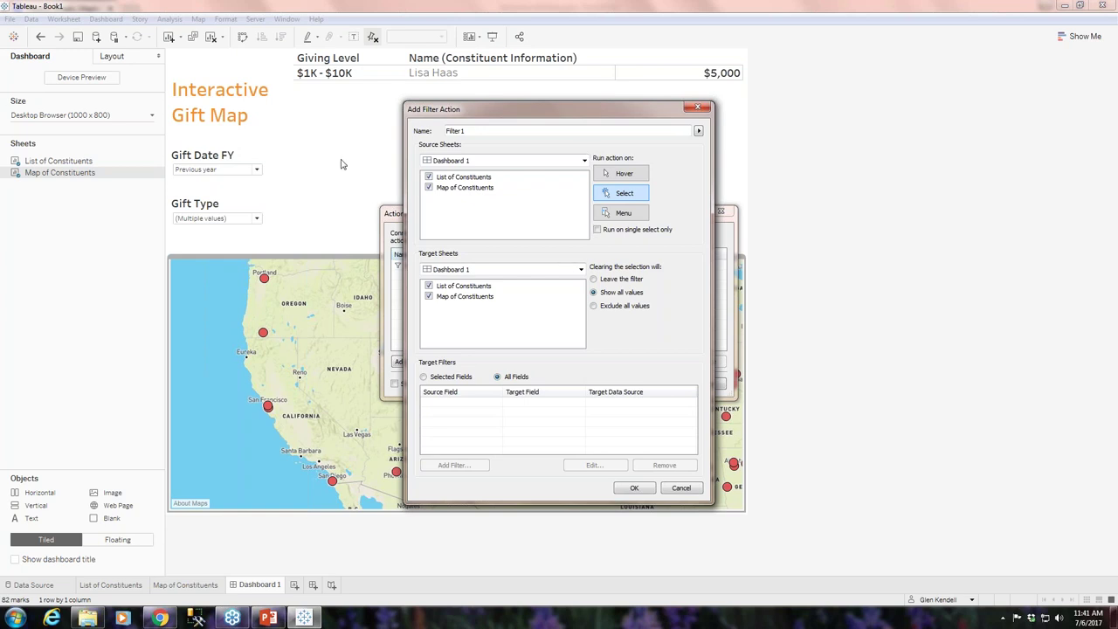
left_click(428, 189)
Step: Name the action Clear Dashboard, have it show all values when the selection is cleared, and save it
left_click_drag(469, 131, 446, 131)
type("C")
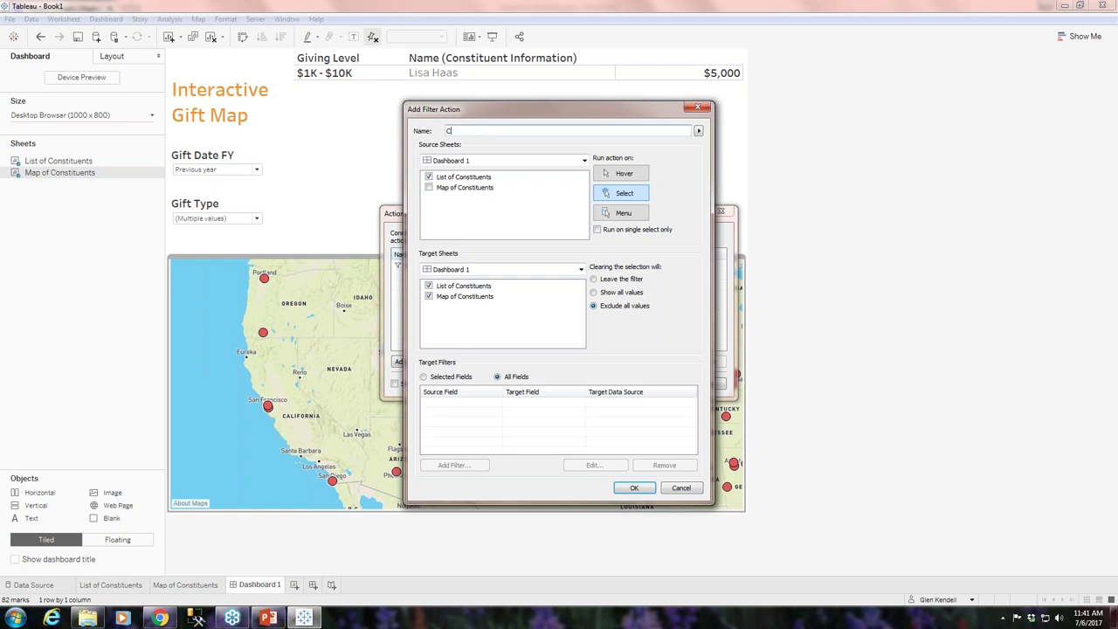
type("lear")
key("BackSpace")
key("BackSpace")
key("BackSpace")
type("ar Dashboard")
left_click(632, 489)
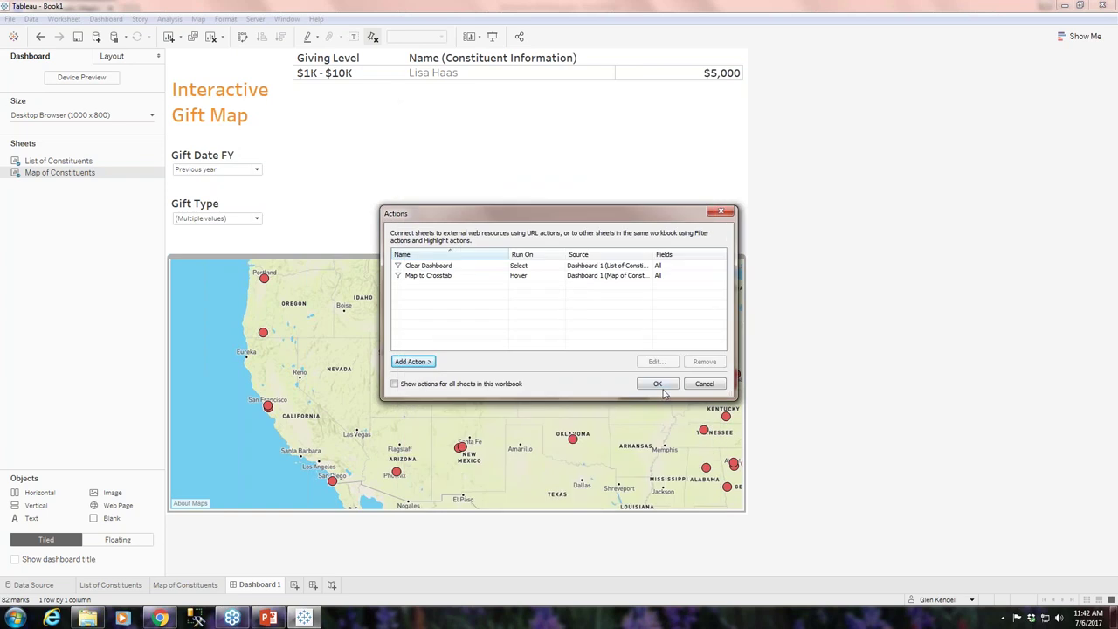
left_click(658, 383)
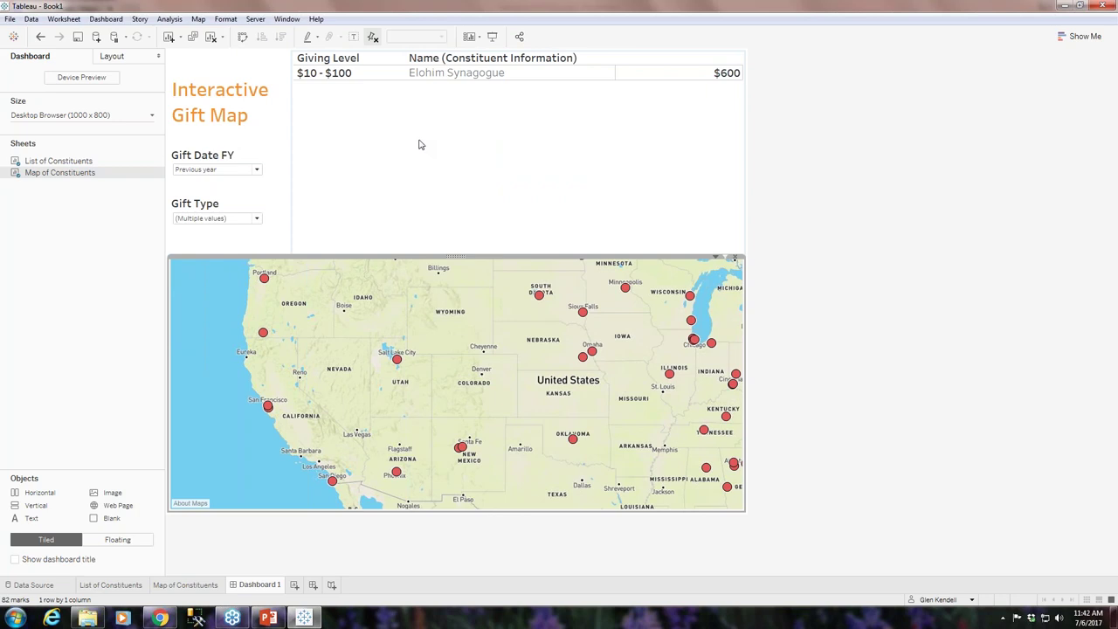
Step: Test the Clear Dashboard action by selecting the constituent in the list
left_click(450, 74)
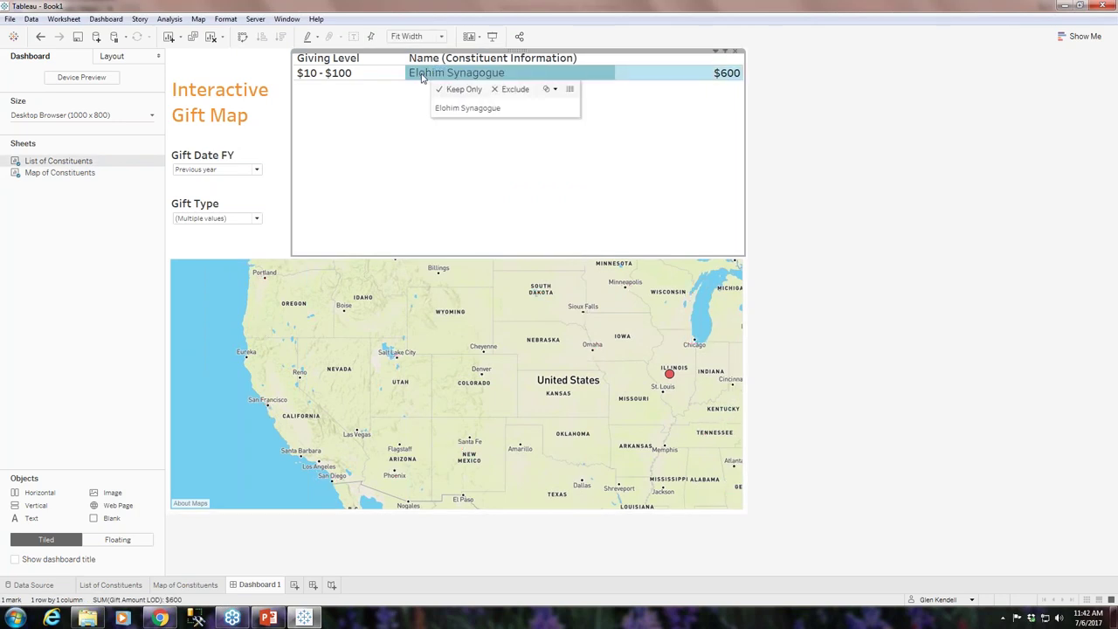
left_click(421, 76)
left_click(422, 76)
Step: Review the Clear Dashboard action's source, target and clearing settings in the dashboard actions
left_click(109, 19)
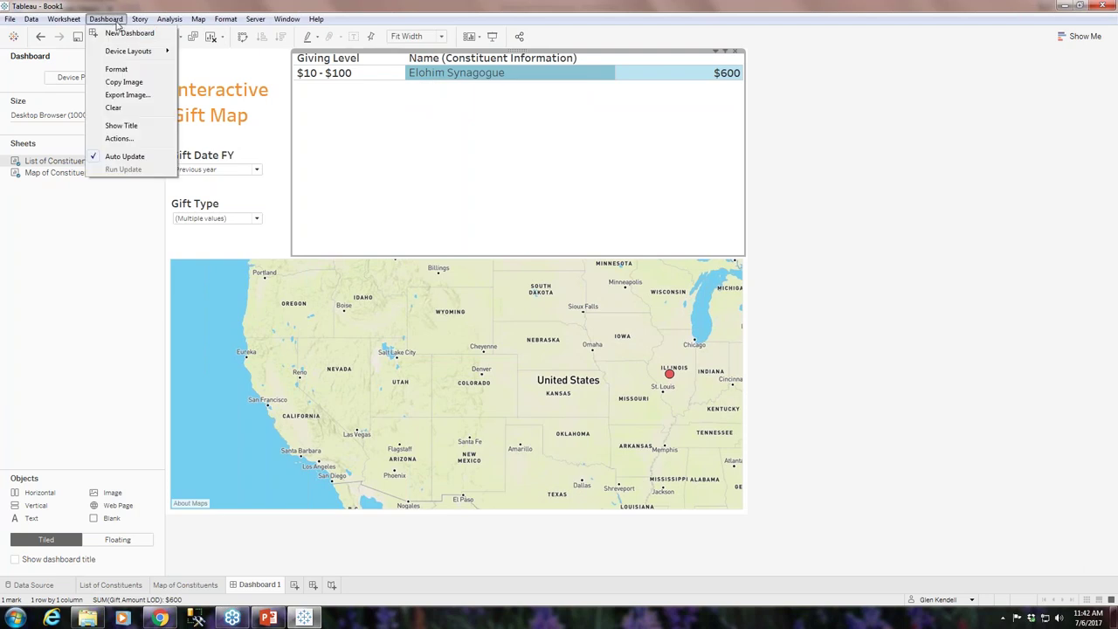
left_click(118, 138)
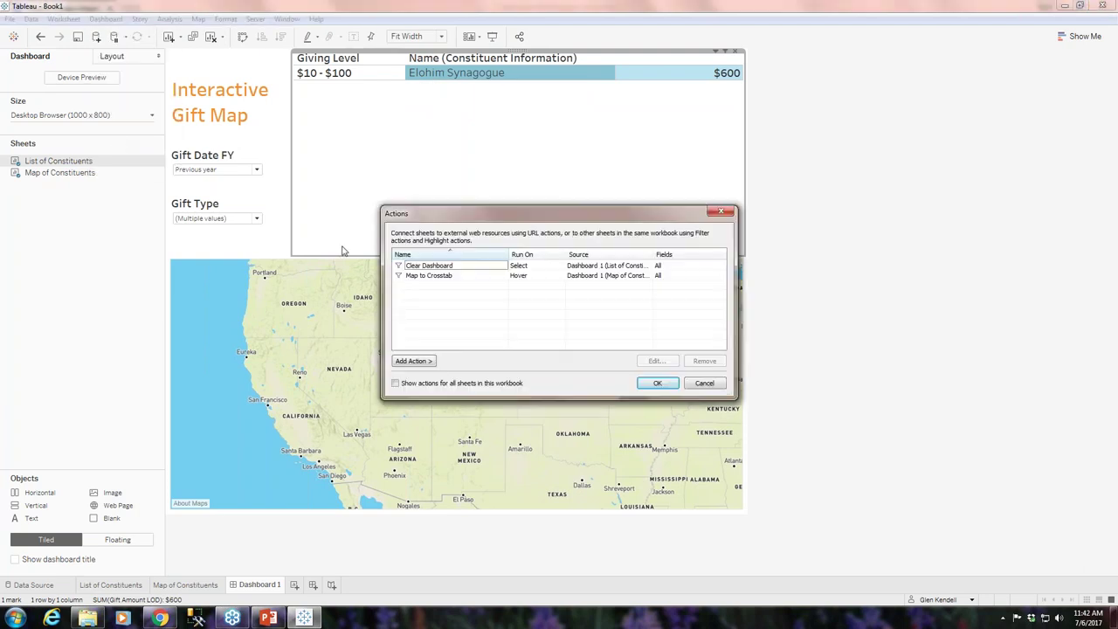
left_click(441, 268)
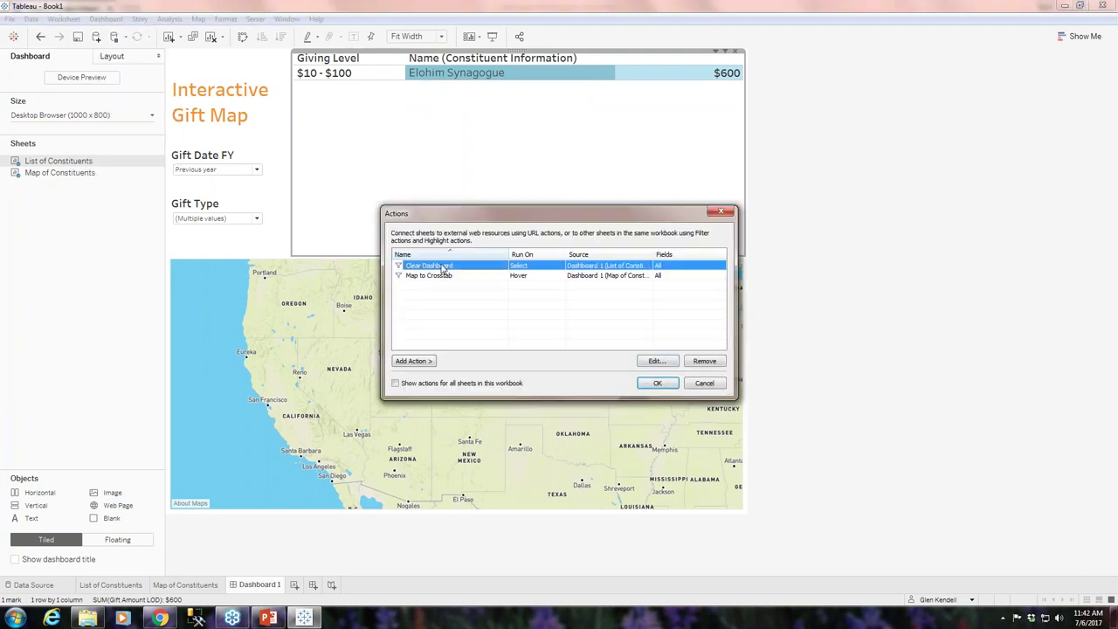
left_click(655, 363)
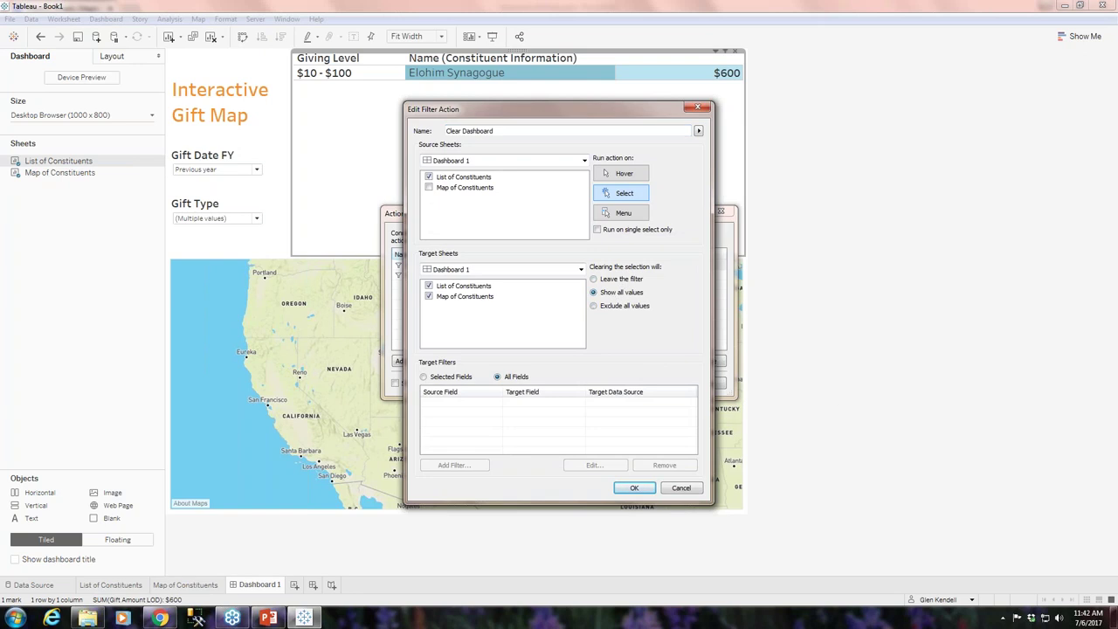
left_click(631, 490)
left_click(657, 385)
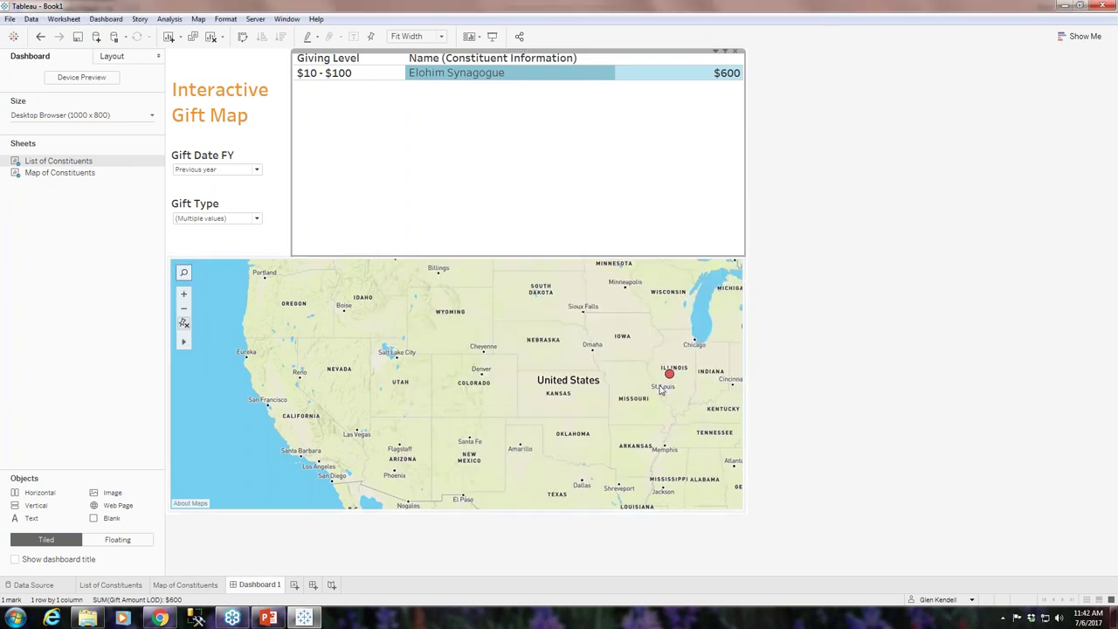
Step: Toggle the constituent row's selection in the list to test how the map responds when it is cleared
left_click(438, 78)
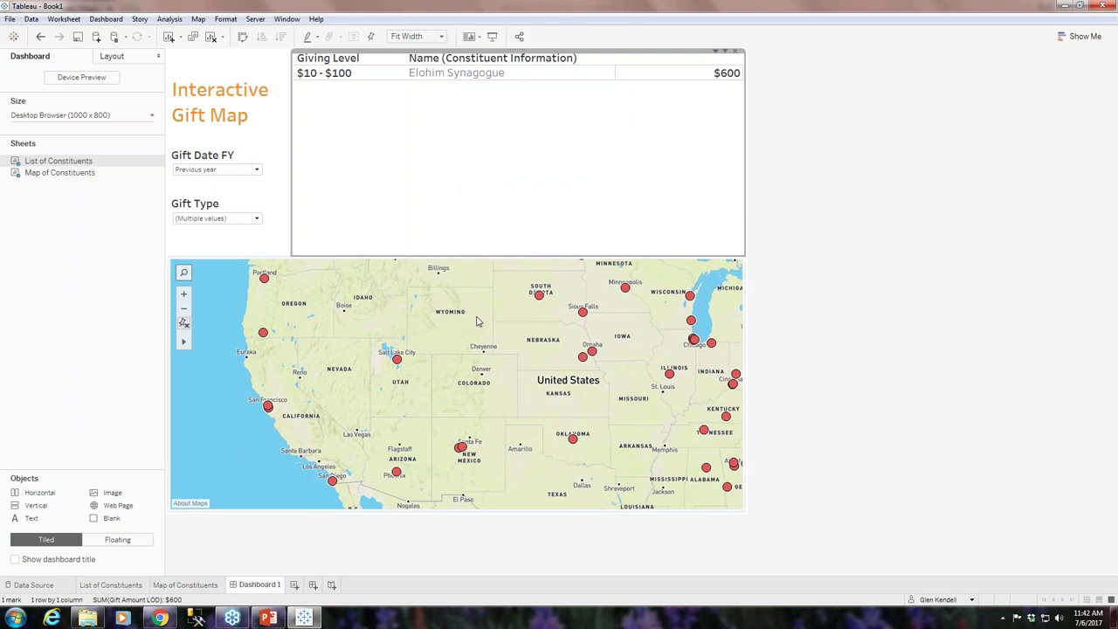
left_click(426, 75)
left_click(425, 74)
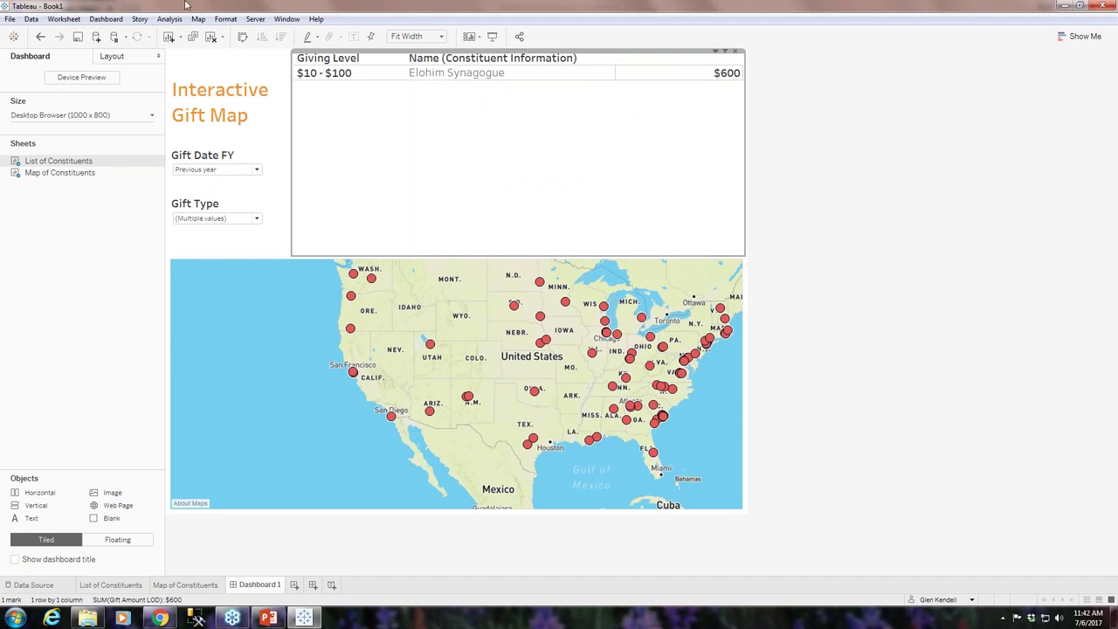
Step: Edit the Clear Dashboard action to include Map of Constituents as a source sheet, and save it
left_click(105, 18)
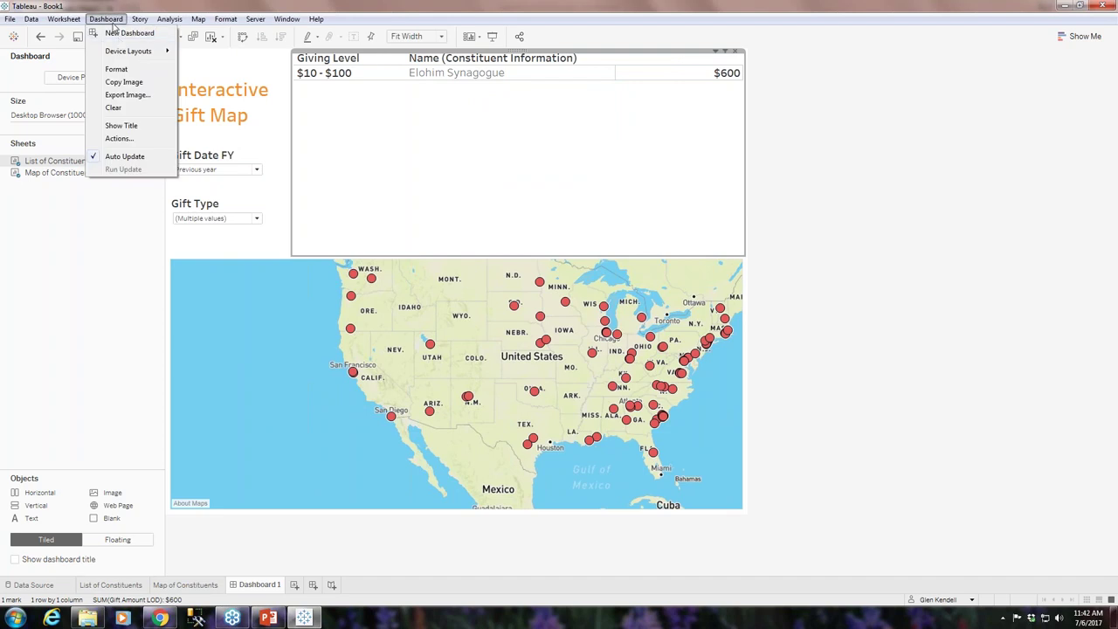
left_click(120, 138)
left_click(441, 268)
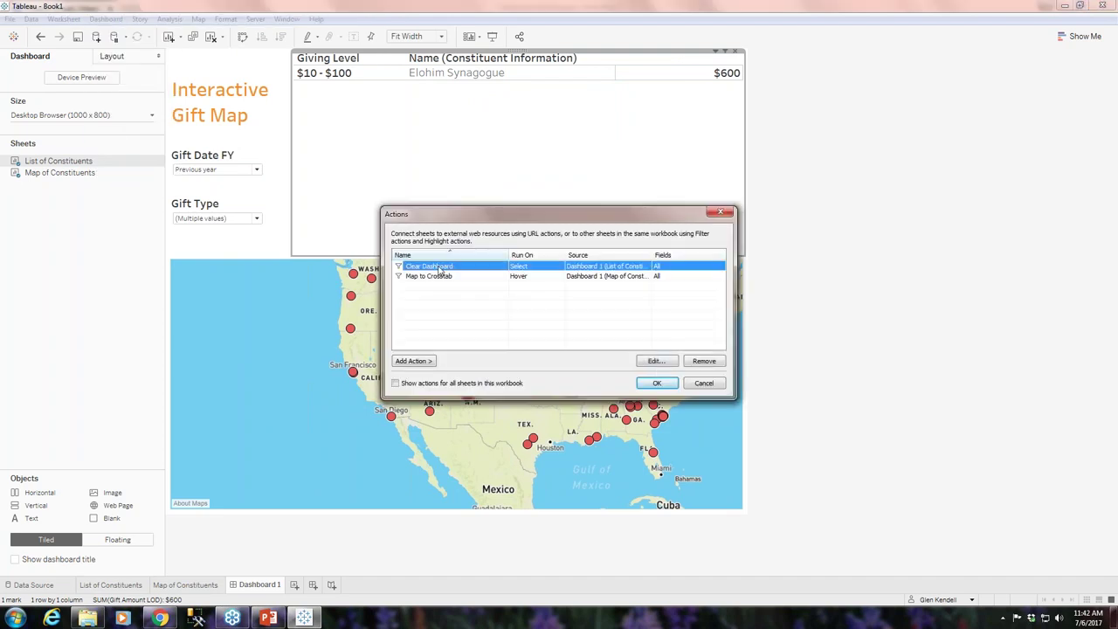
left_click(658, 364)
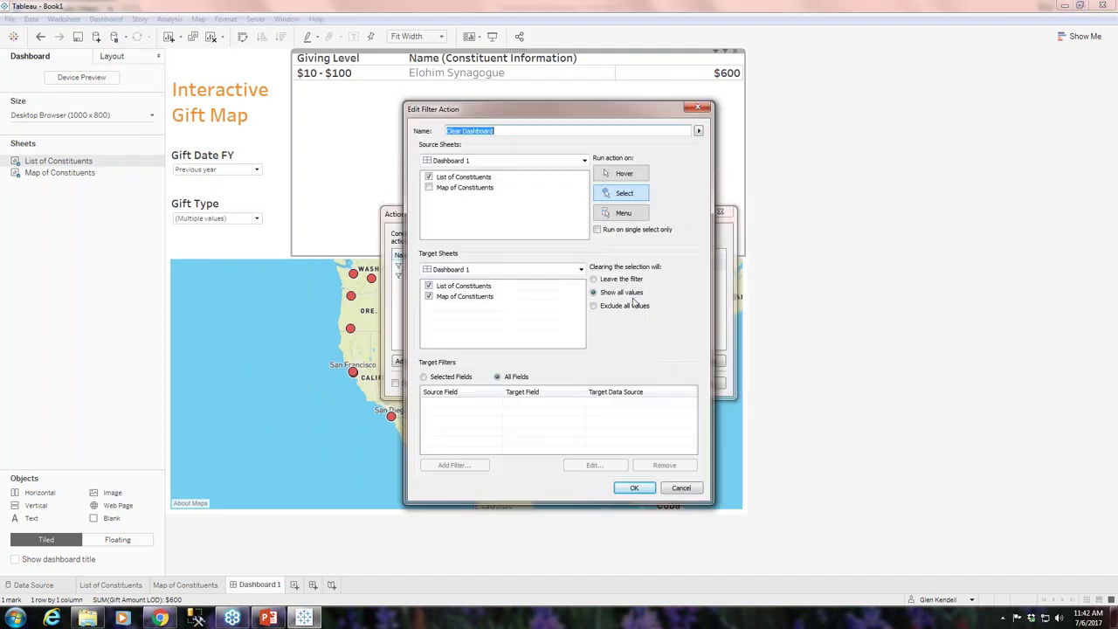
left_click(429, 188)
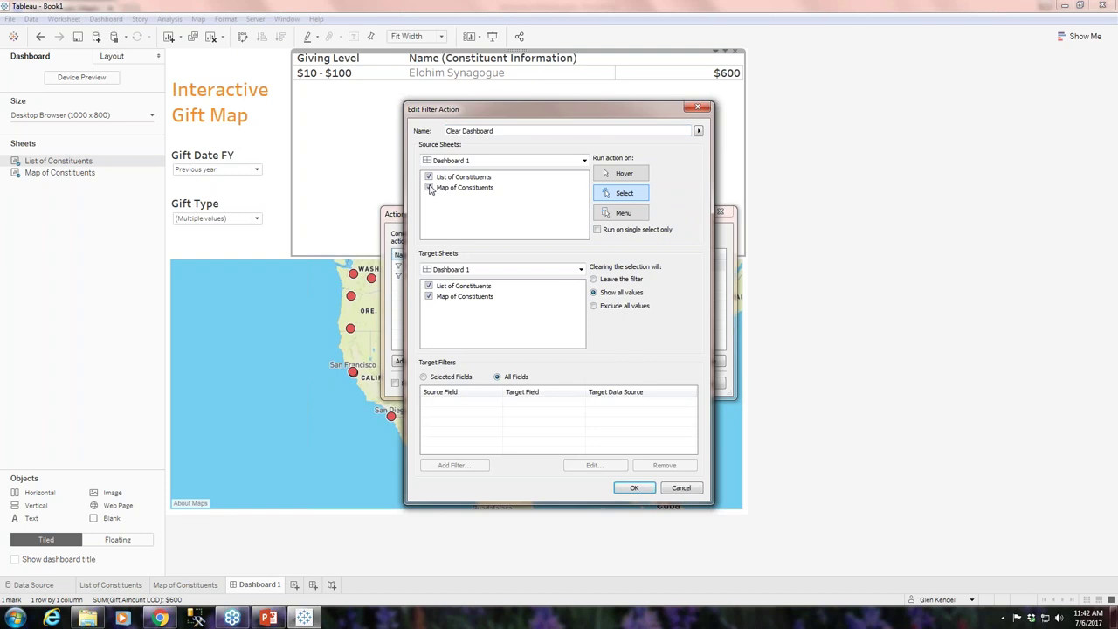
left_click(635, 488)
left_click(658, 385)
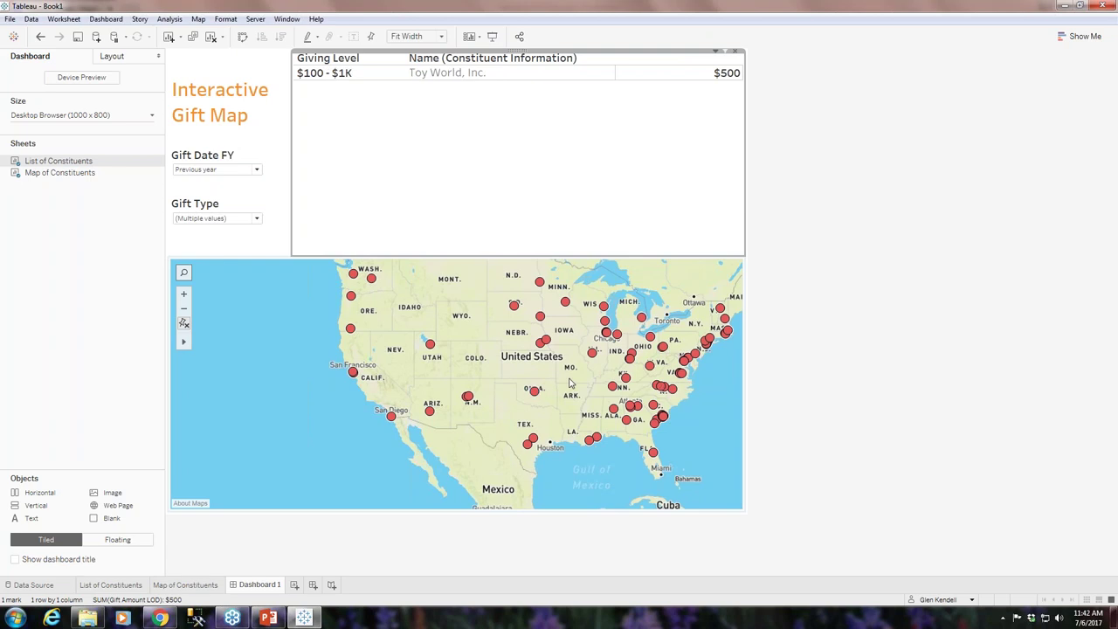
Step: Select and deselect the Oklahoma mark on the map to test clearing the dashboard
left_click(534, 392)
left_click(534, 392)
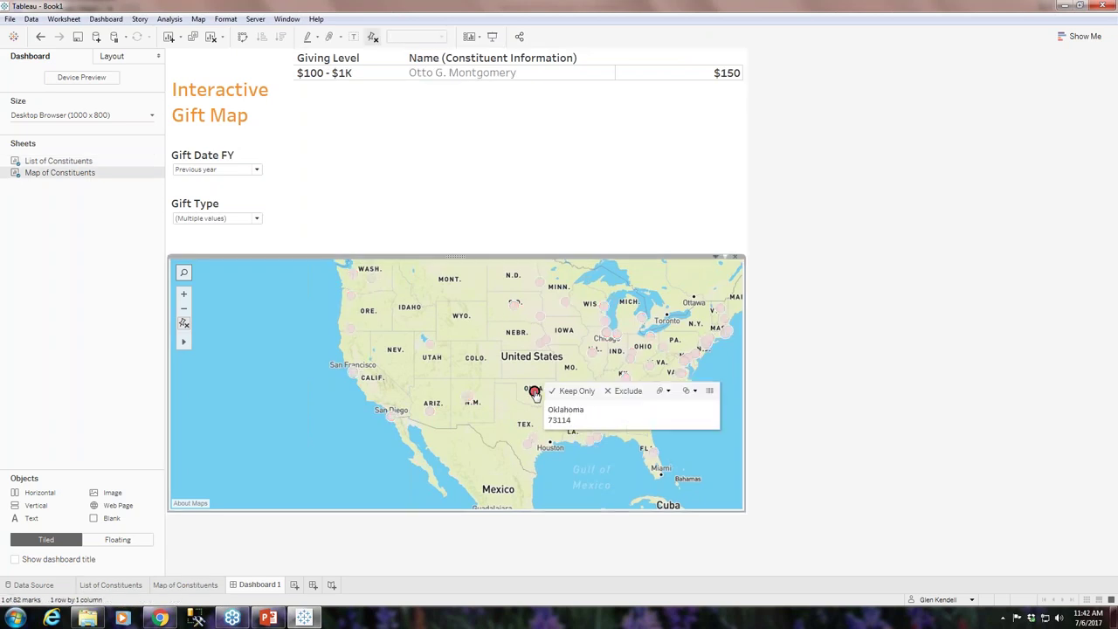
left_click(535, 392)
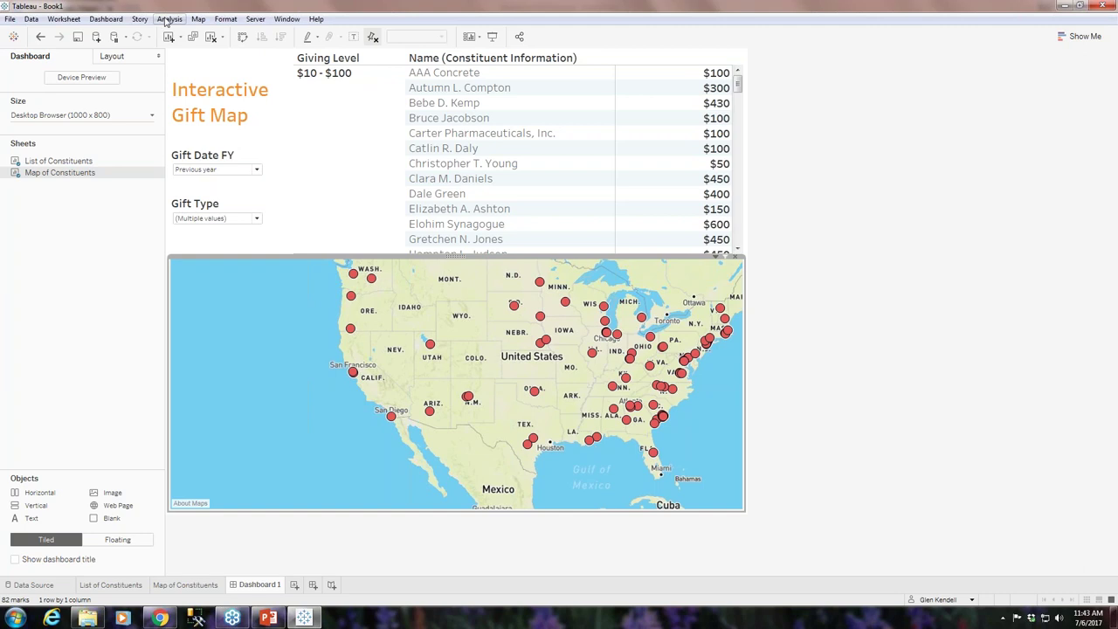
Step: Set the Map to Crosstab action to show all values when the selection is cleared, and test it on the South Dakota map mark
left_click(106, 18)
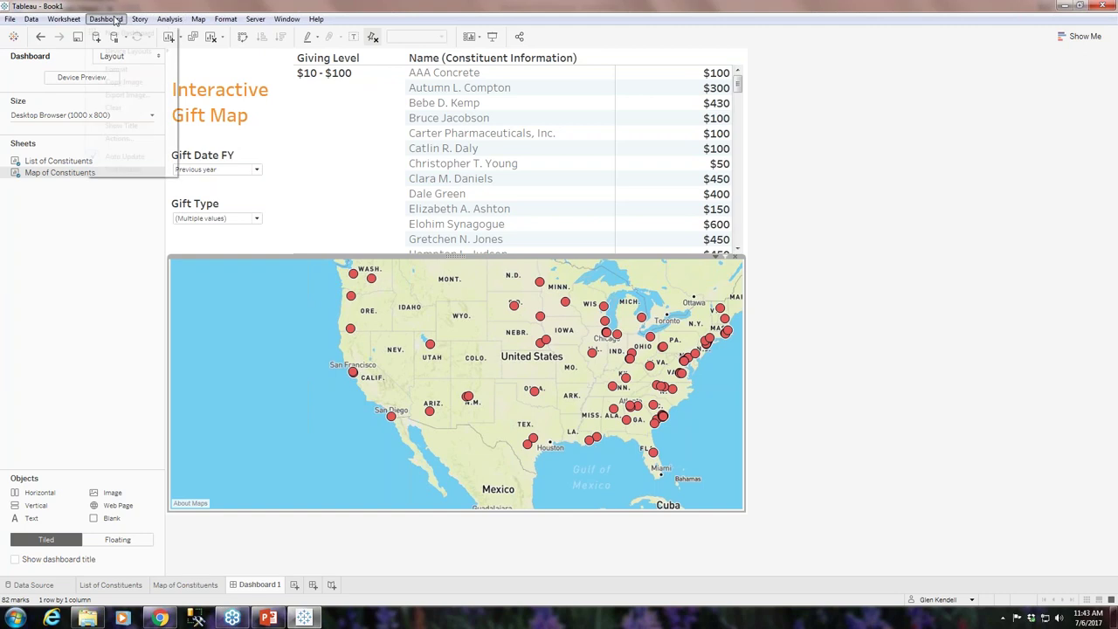
left_click(121, 149)
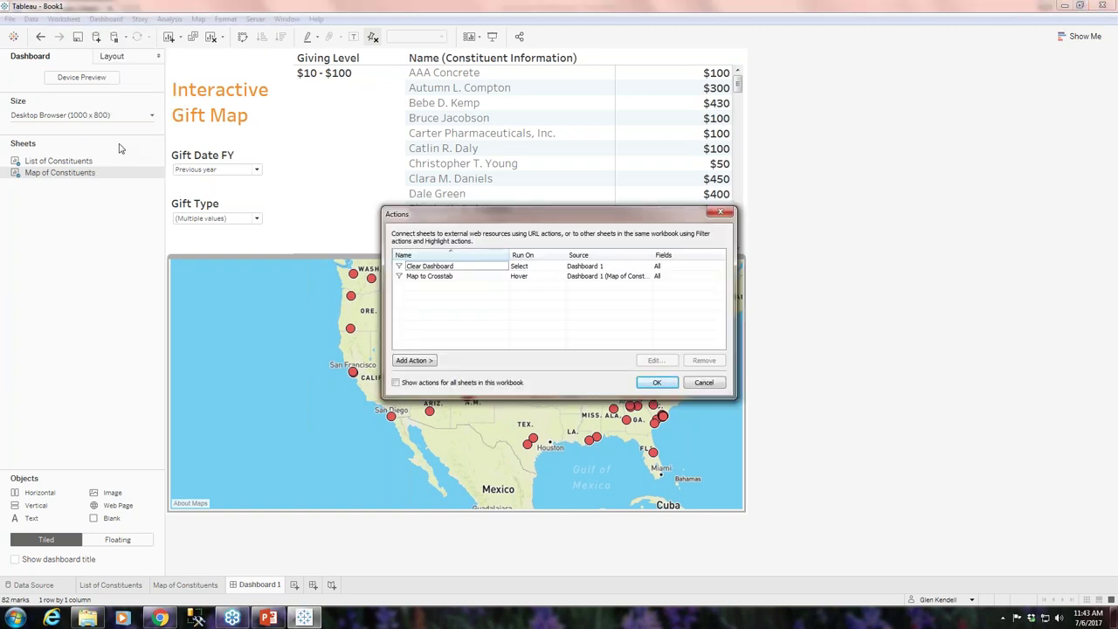
left_click(458, 276)
left_click(656, 360)
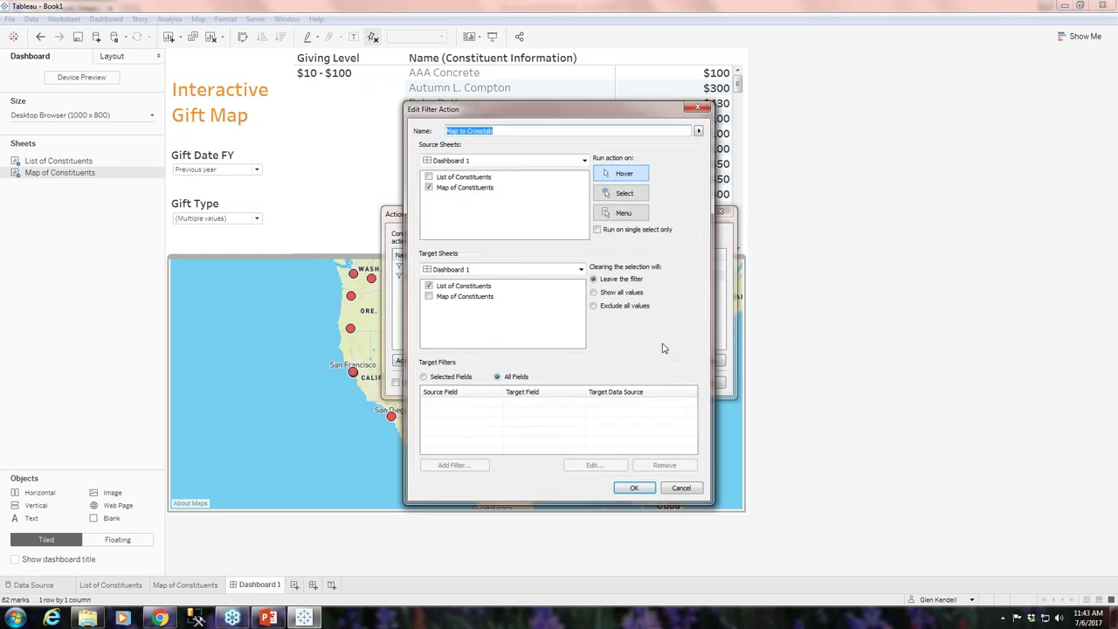
left_click(594, 292)
left_click(635, 488)
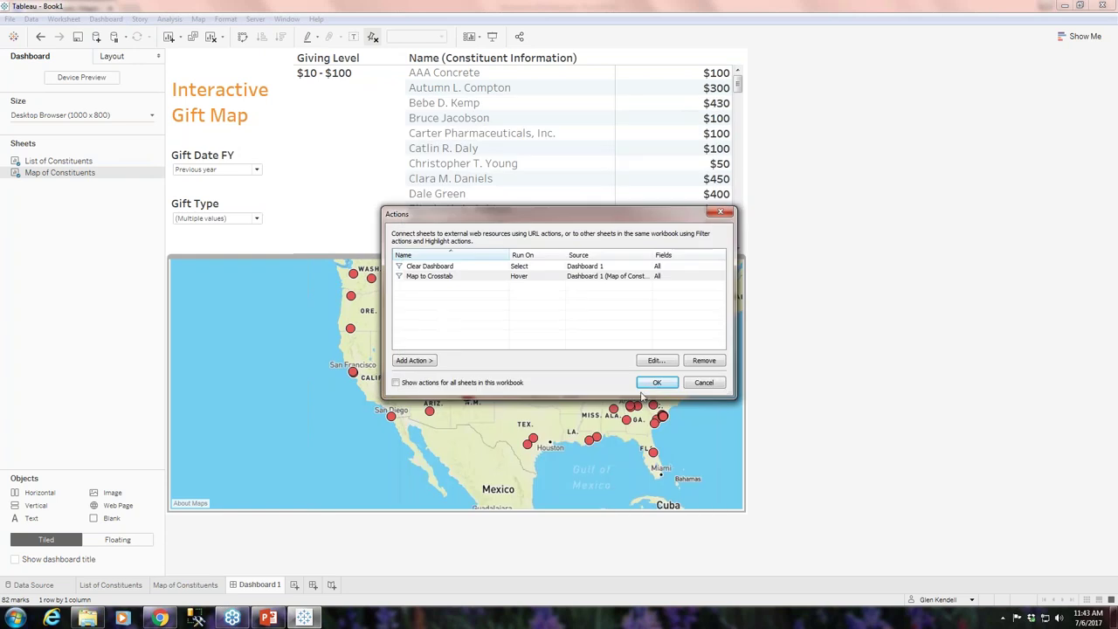
left_click(654, 387)
mouse_move(540, 316)
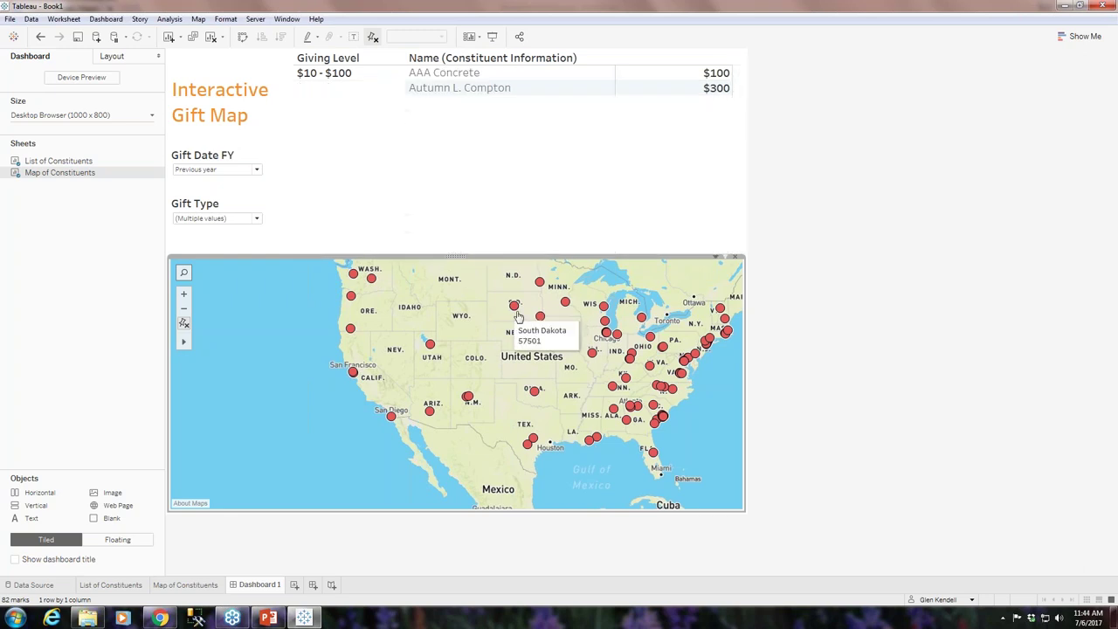
mouse_move(537, 288)
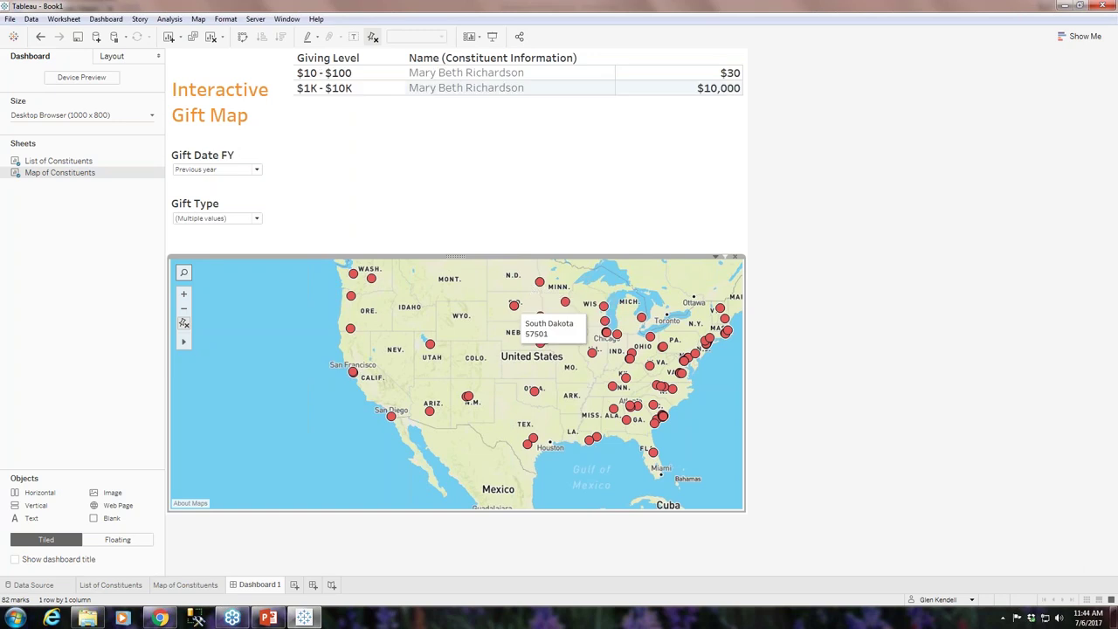
Step: Review the Clear Dashboard filter action's settings without changing them, and remove the action from the dashboard
left_click(114, 20)
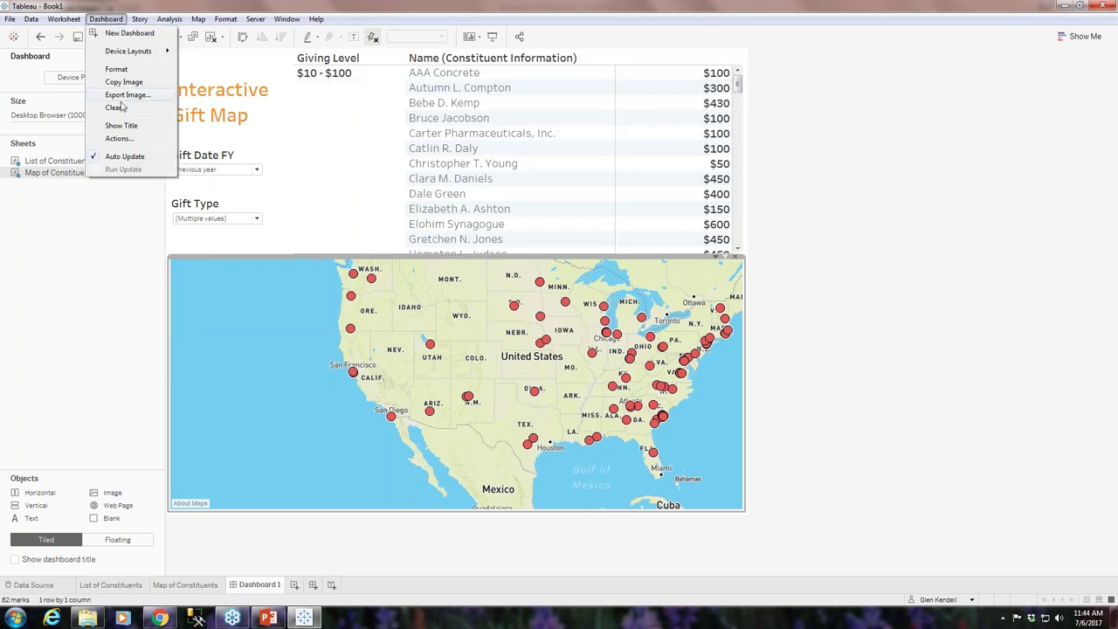
left_click(120, 139)
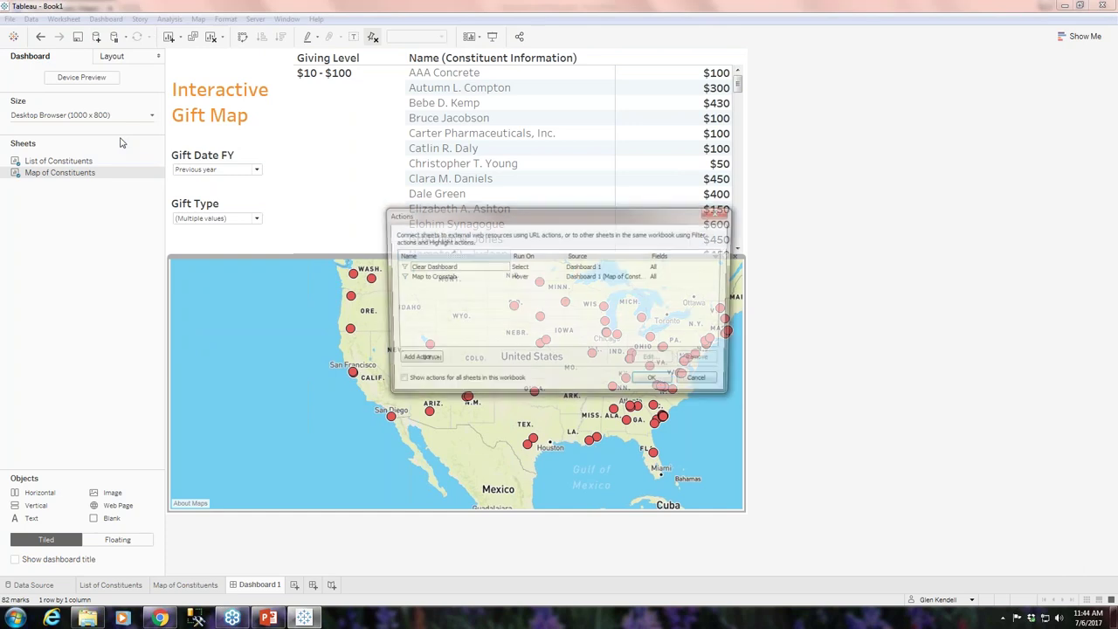
left_click(478, 268)
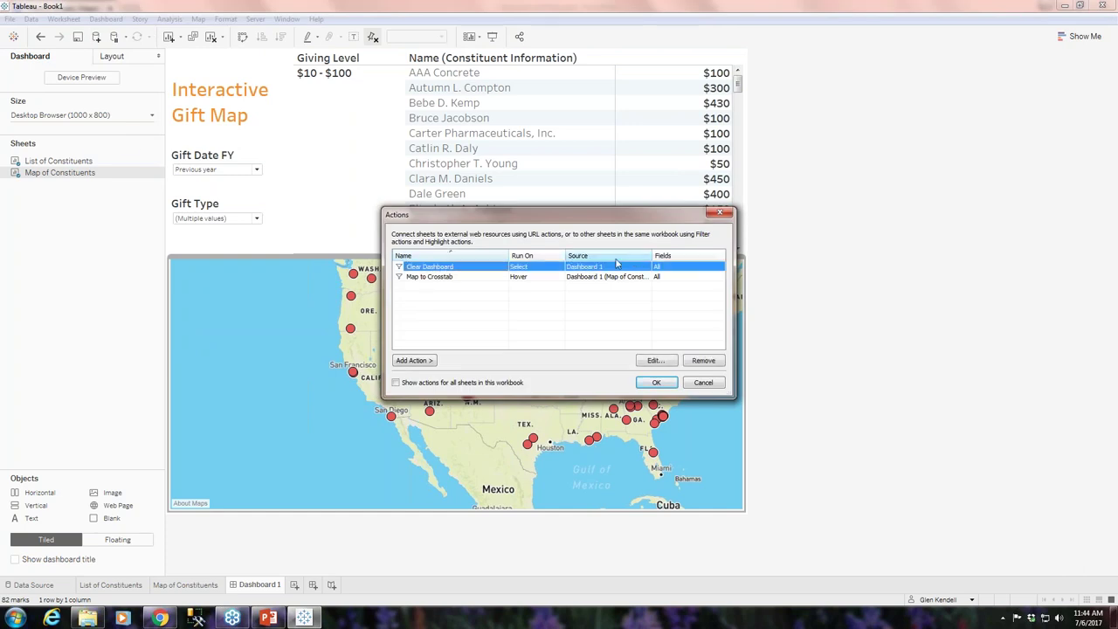
left_click(648, 360)
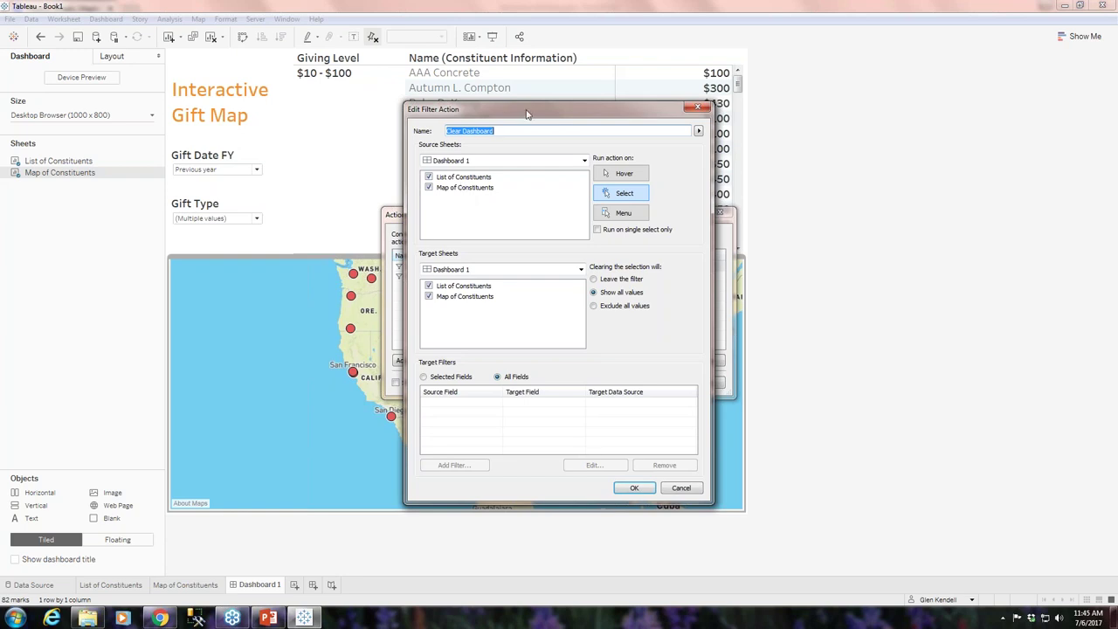
left_click(678, 489)
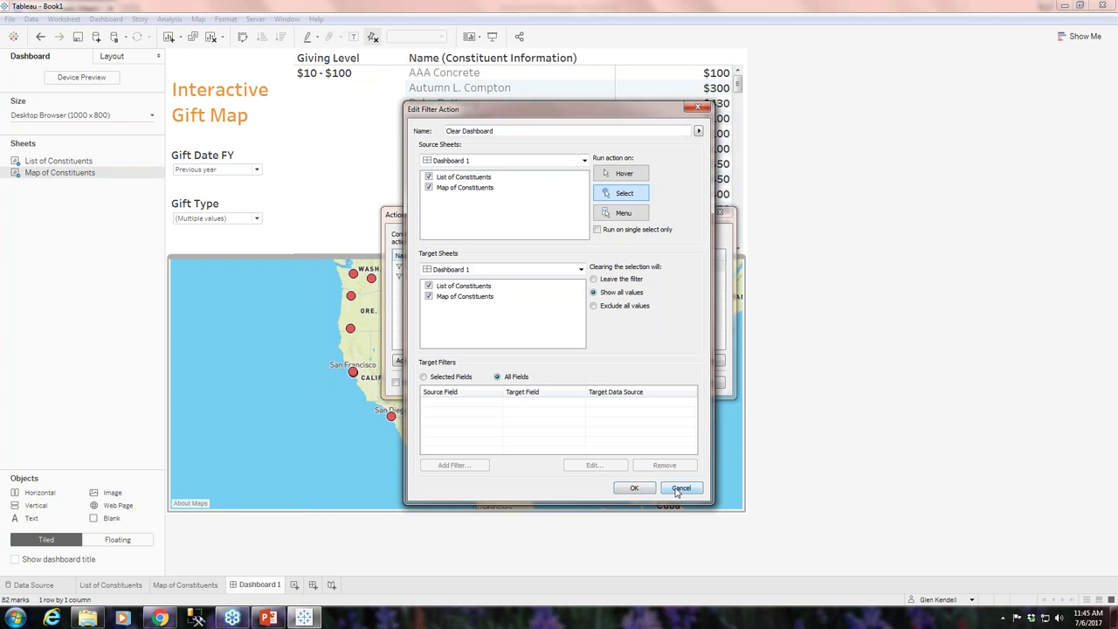
left_click(435, 268)
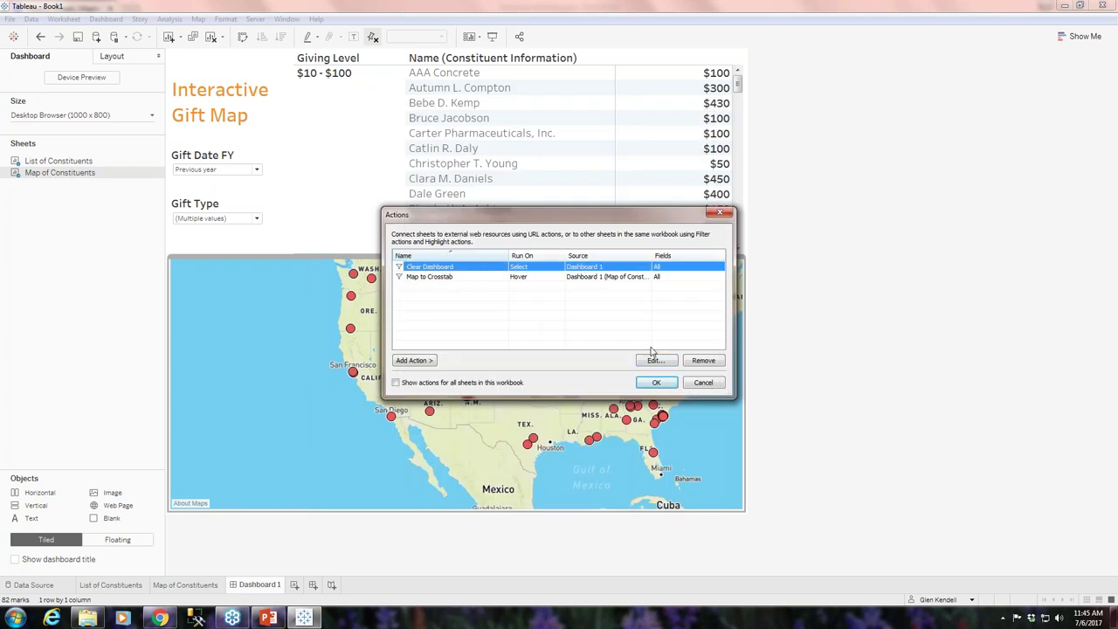
left_click(713, 366)
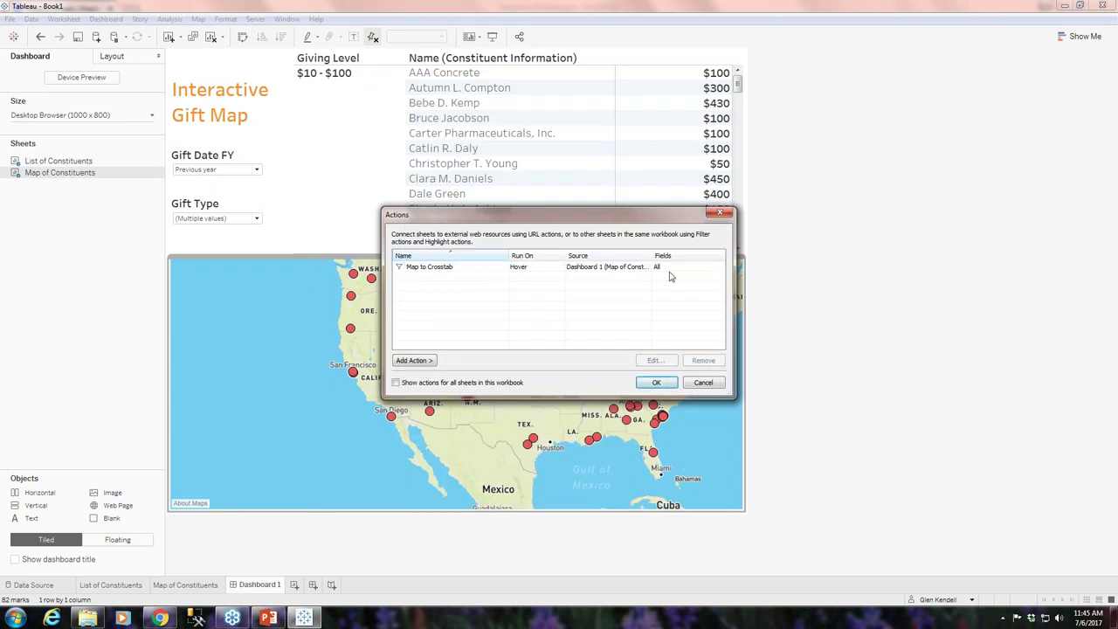
left_click(657, 383)
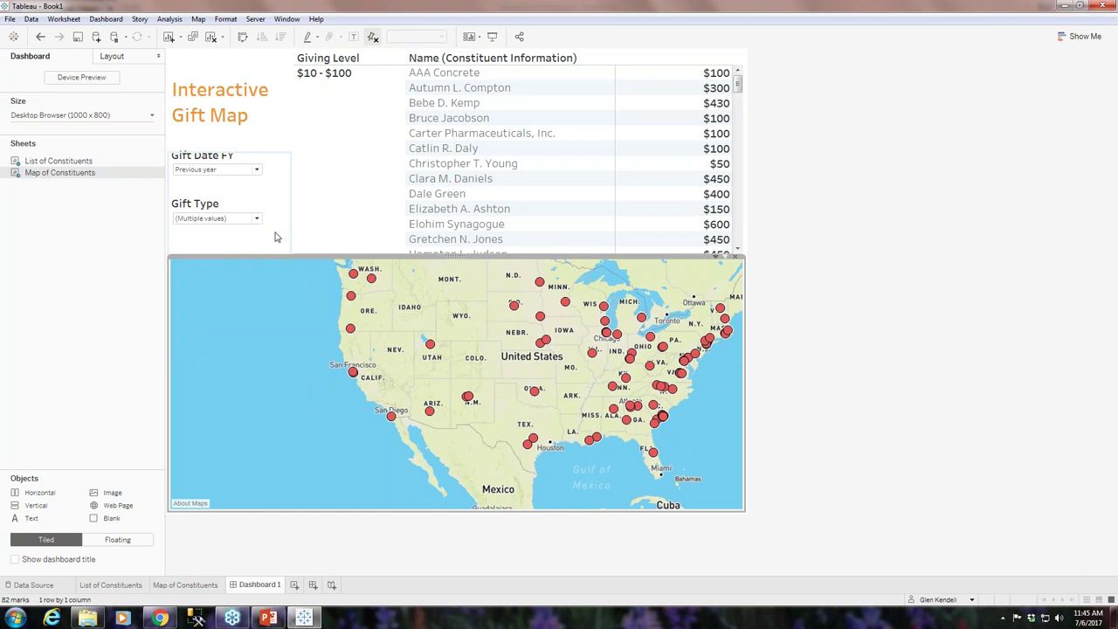
Step: Set the Map to Crosstab action to leave the filter when the selection is cleared, and save it
left_click(106, 20)
left_click(119, 139)
left_click(477, 277)
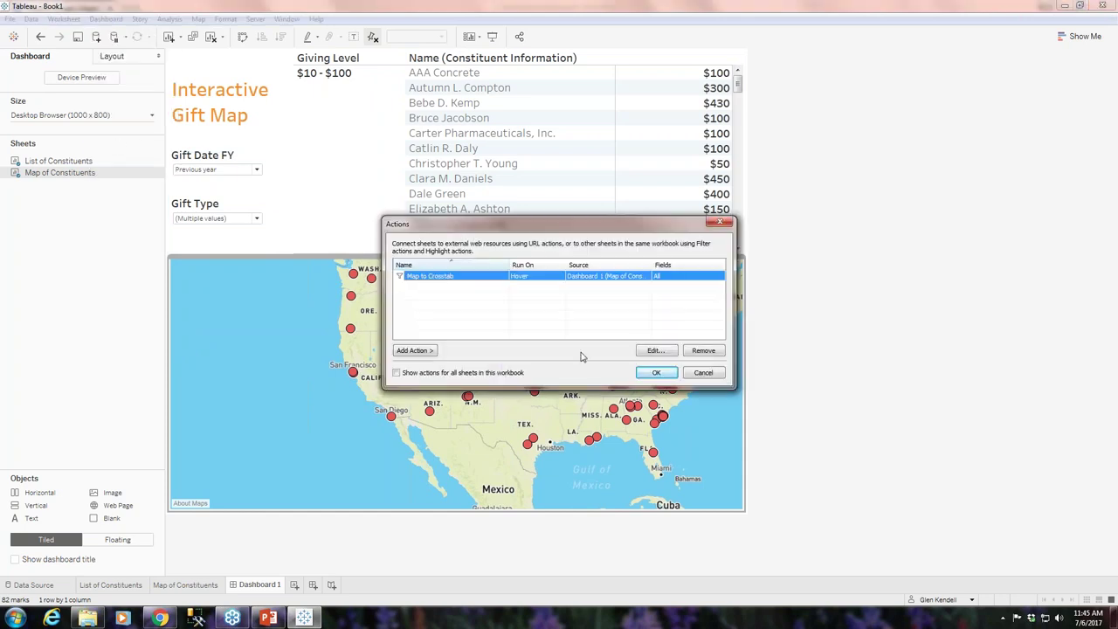
left_click(654, 351)
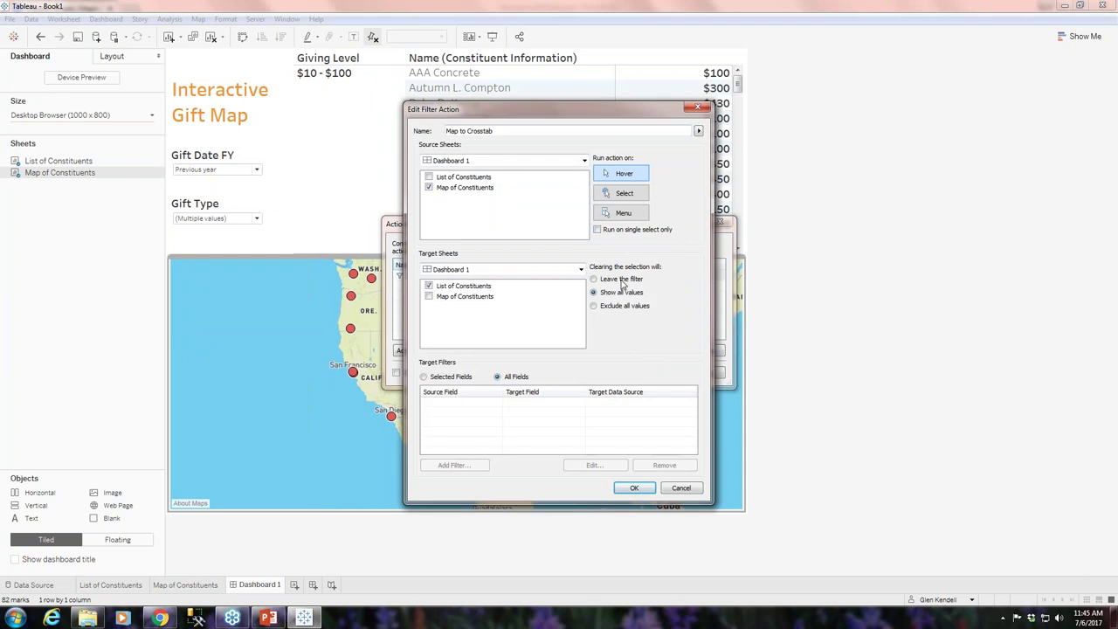
left_click(634, 488)
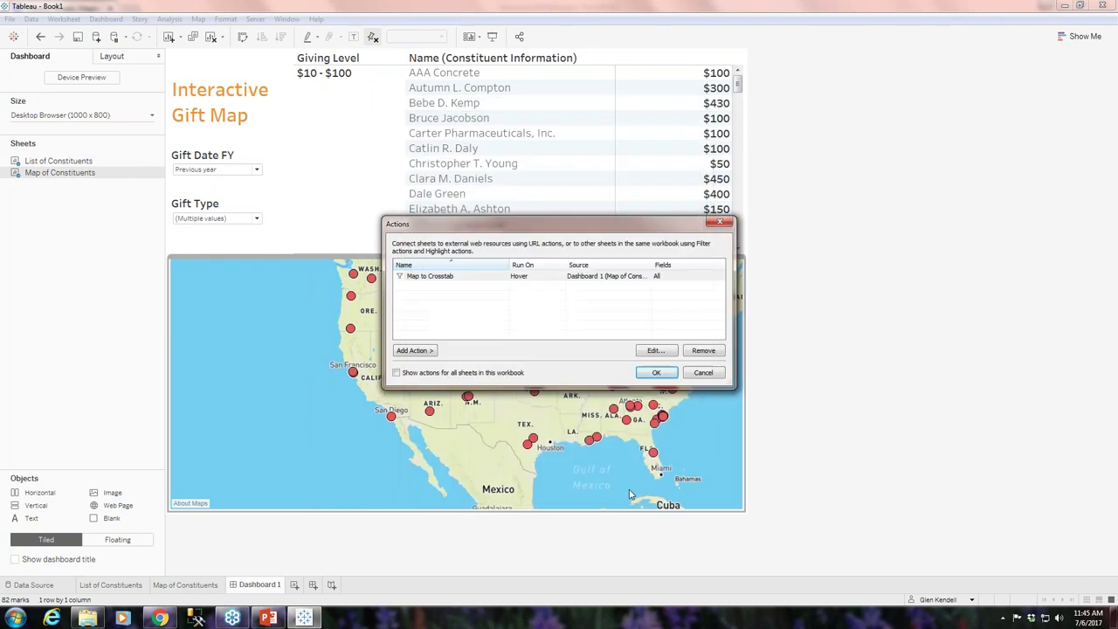
left_click(656, 373)
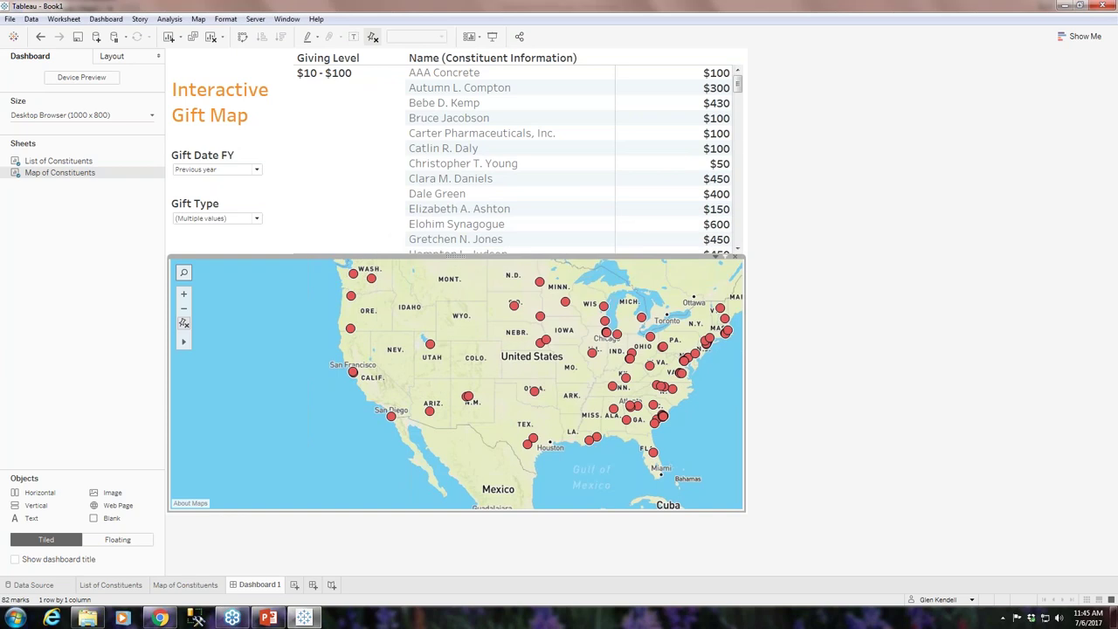
Step: Test the map's filtering of the constituent list, and examine the action filter on the List of Constituents worksheet
mouse_move(544, 289)
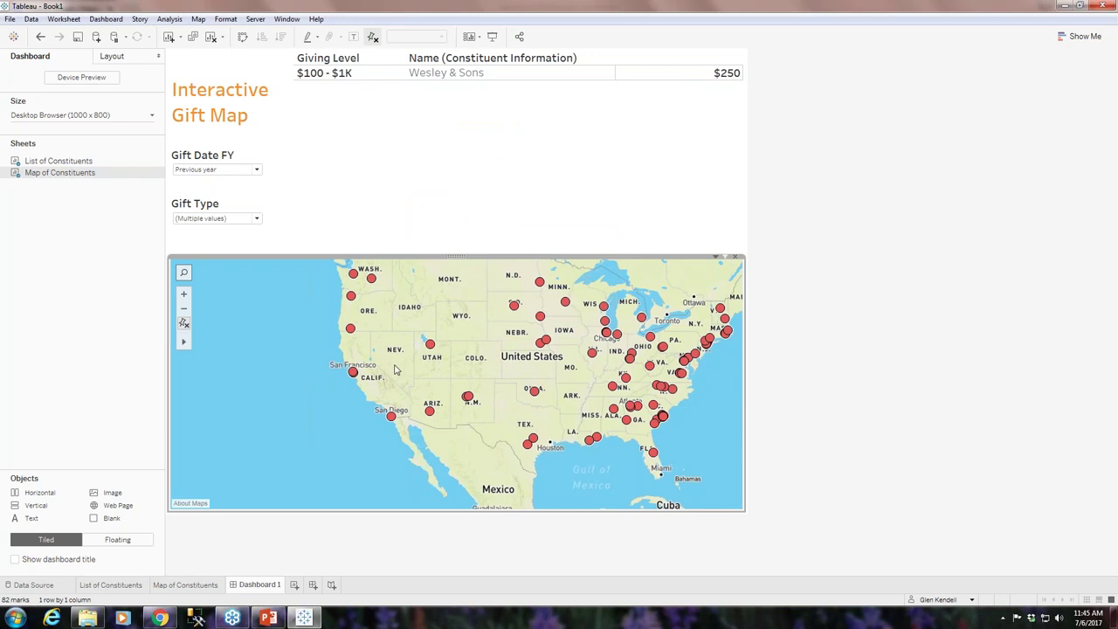
left_click(120, 585)
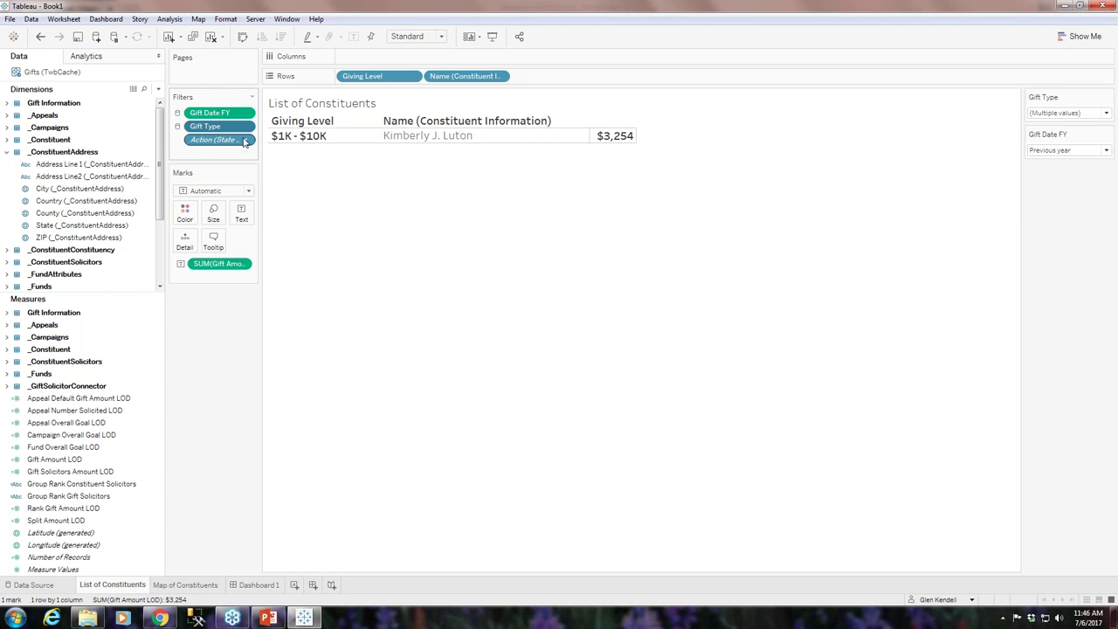
left_click(263, 587)
Step: Rename the Dashboard 1 sheet to Interactive Gift Map
double_click(260, 592)
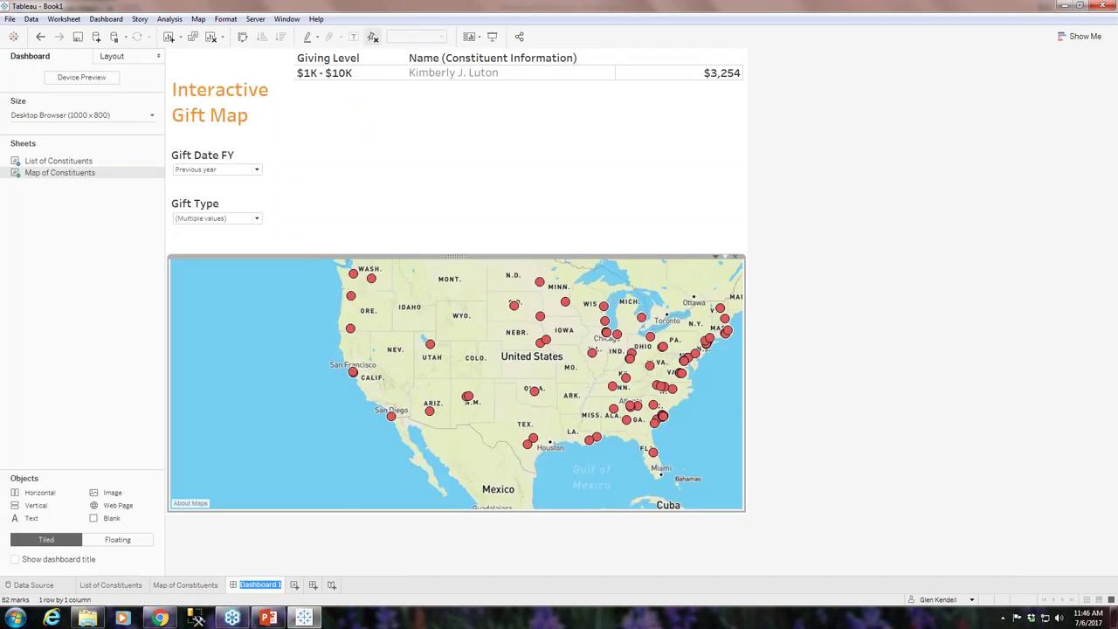
type("G")
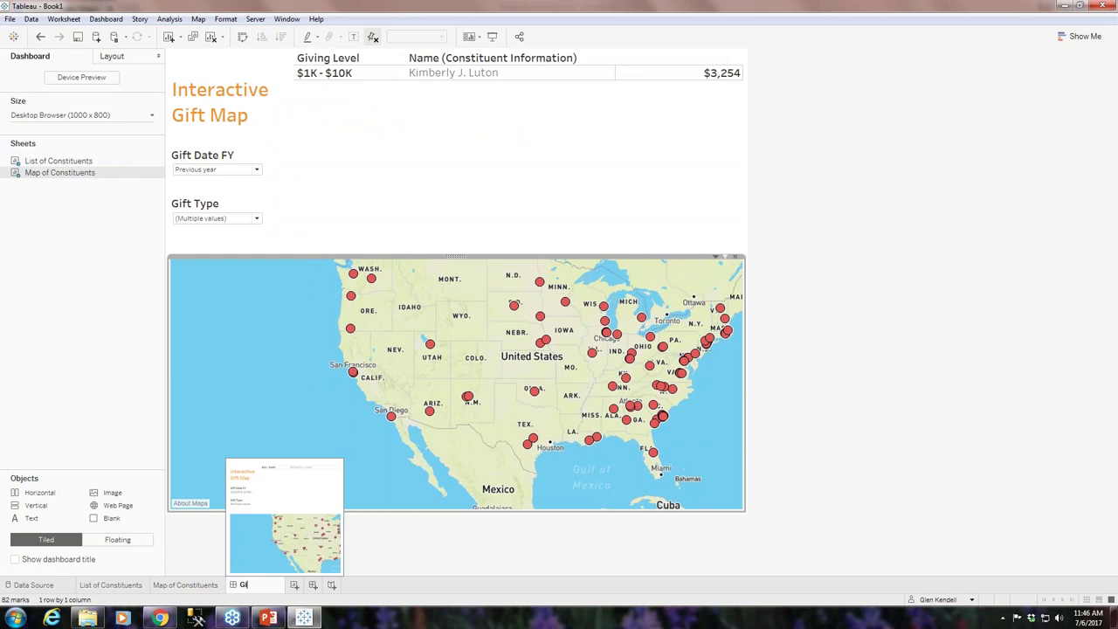
key("BackSpace")
type("Interactive Gift Map")
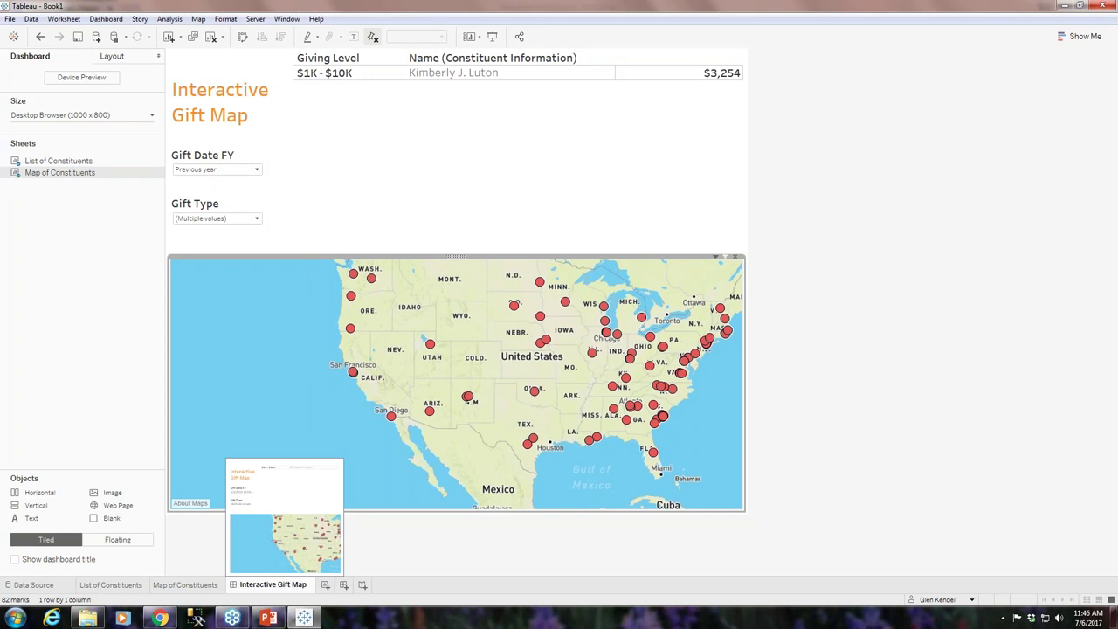
left_click(383, 566)
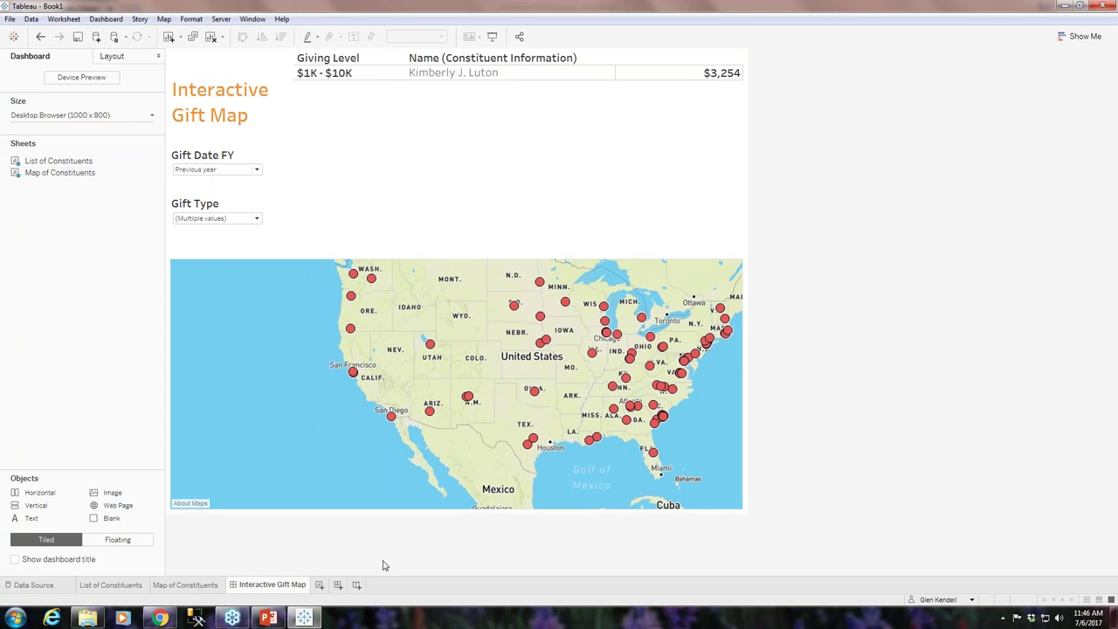